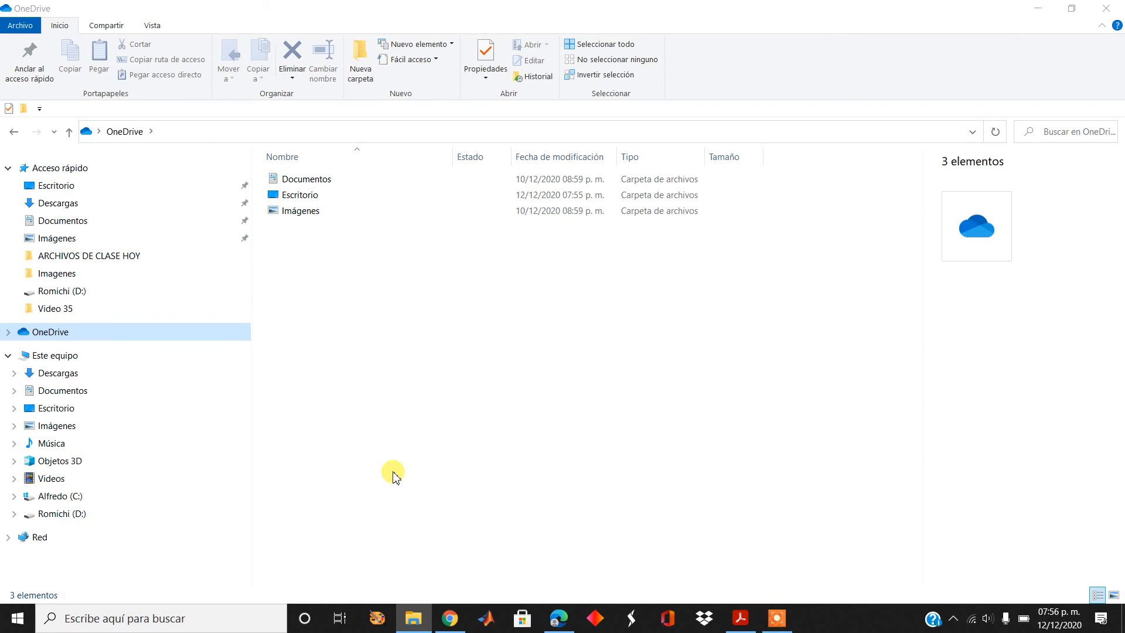
- Launch Advanced Design System 2020 from its program group
left_click(19, 616)
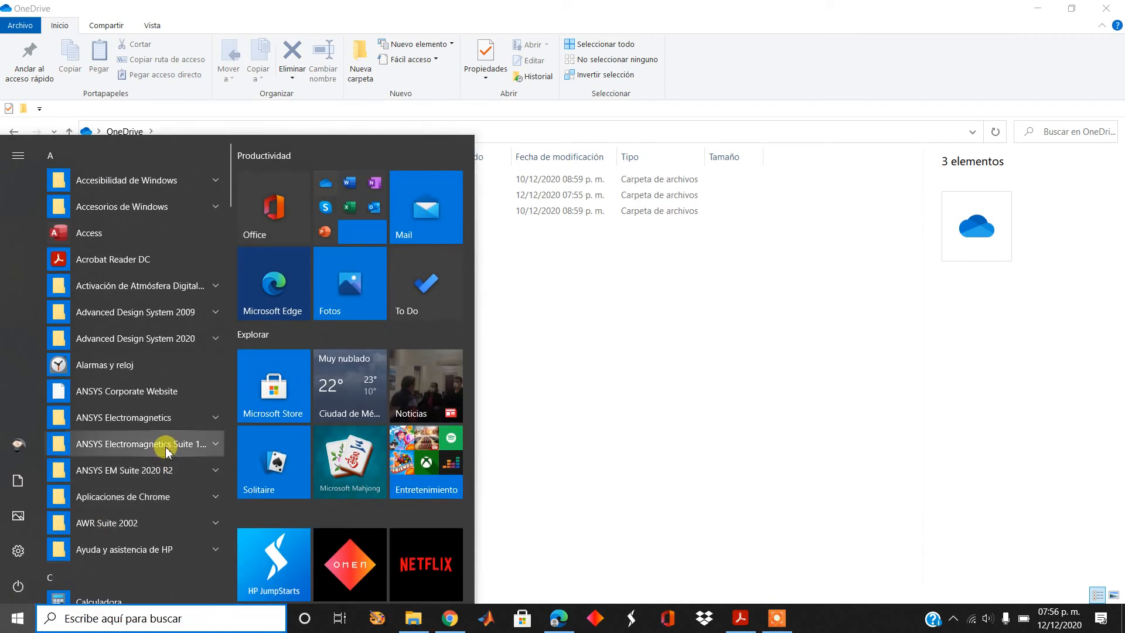
left_click(217, 472)
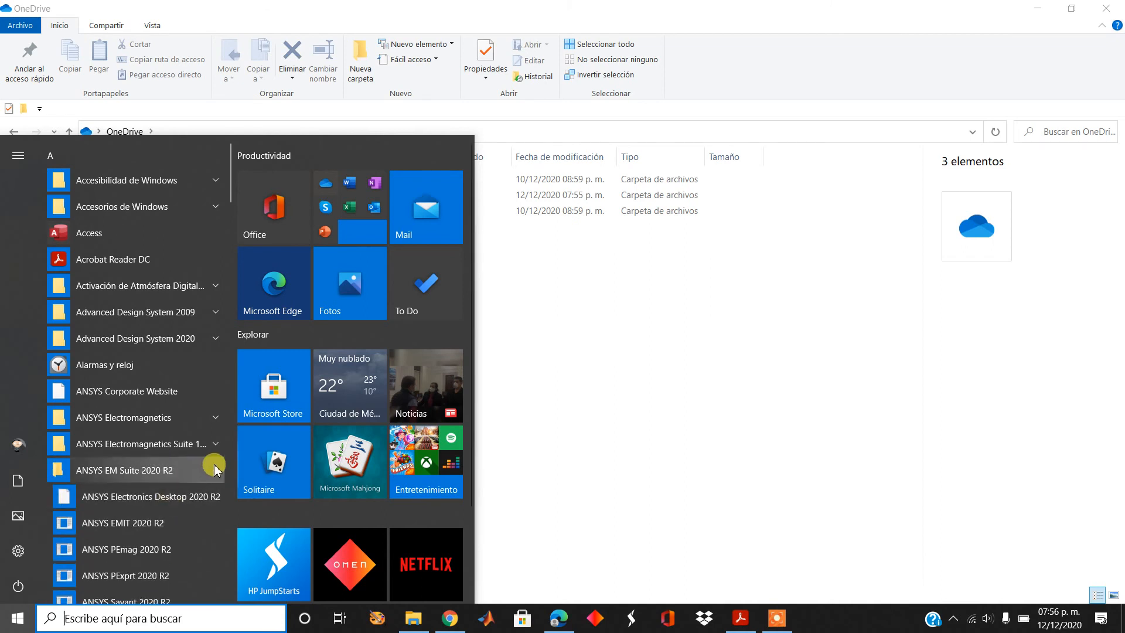
left_click(218, 338)
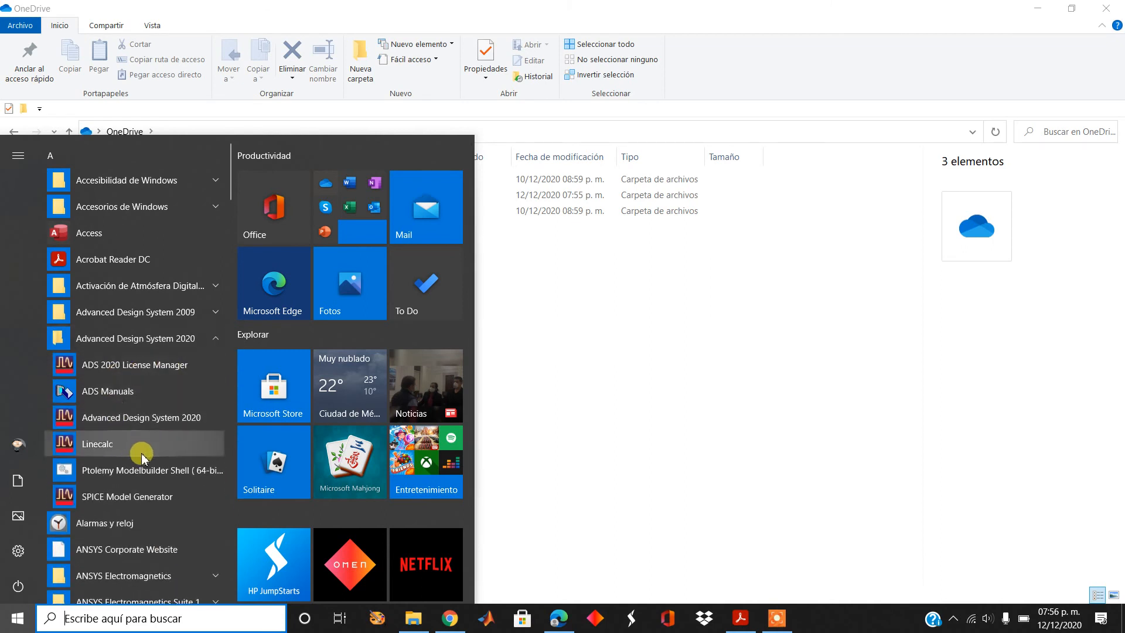
left_click(157, 420)
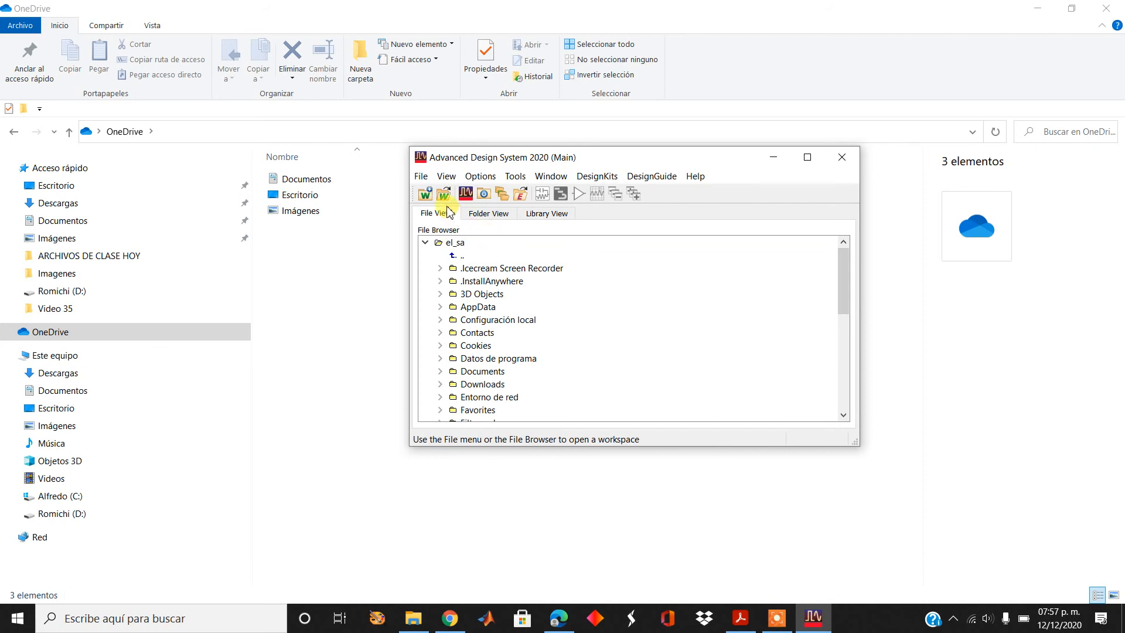
- Create a new workspace named Diseno_Amplificador_pequena_senal_wrk in the default user folder
left_click(421, 176)
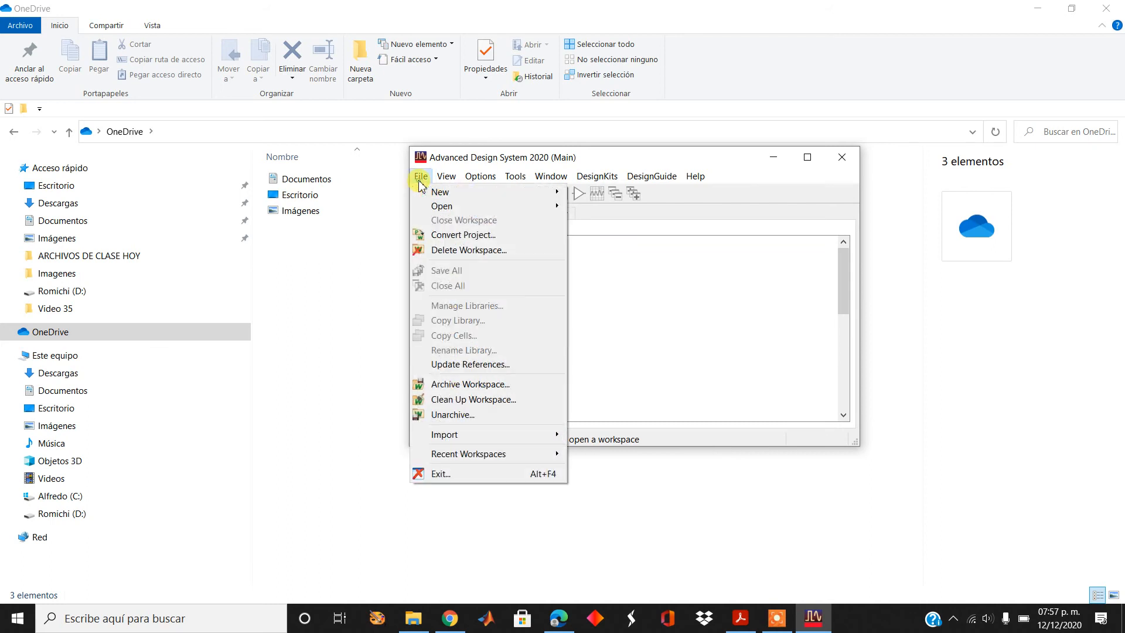
mouse_move(444, 197)
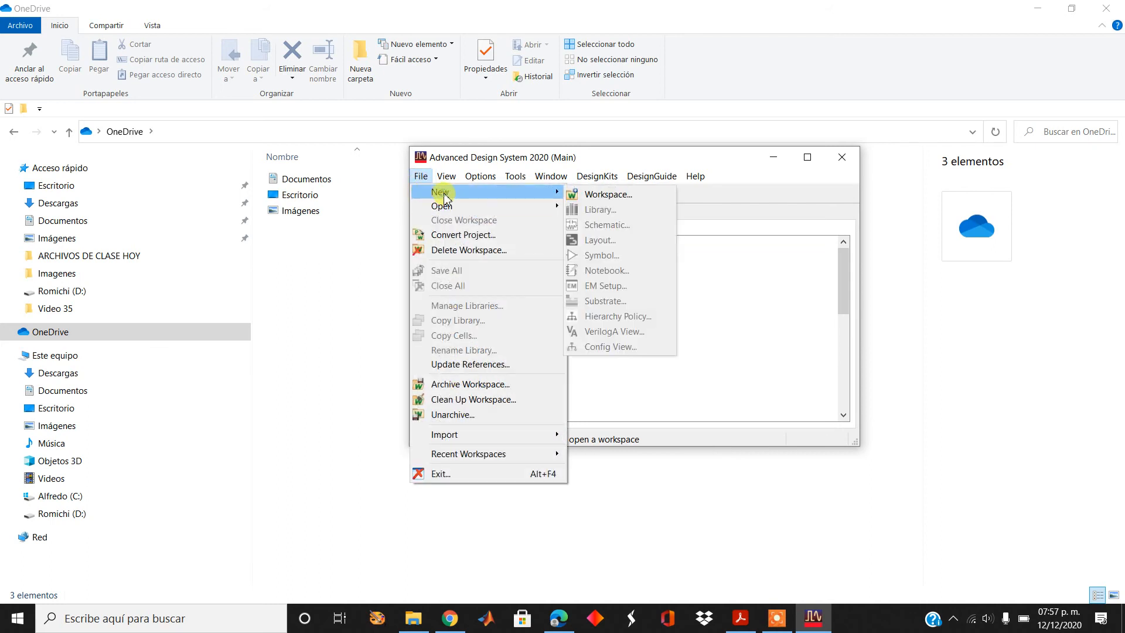
left_click(585, 196)
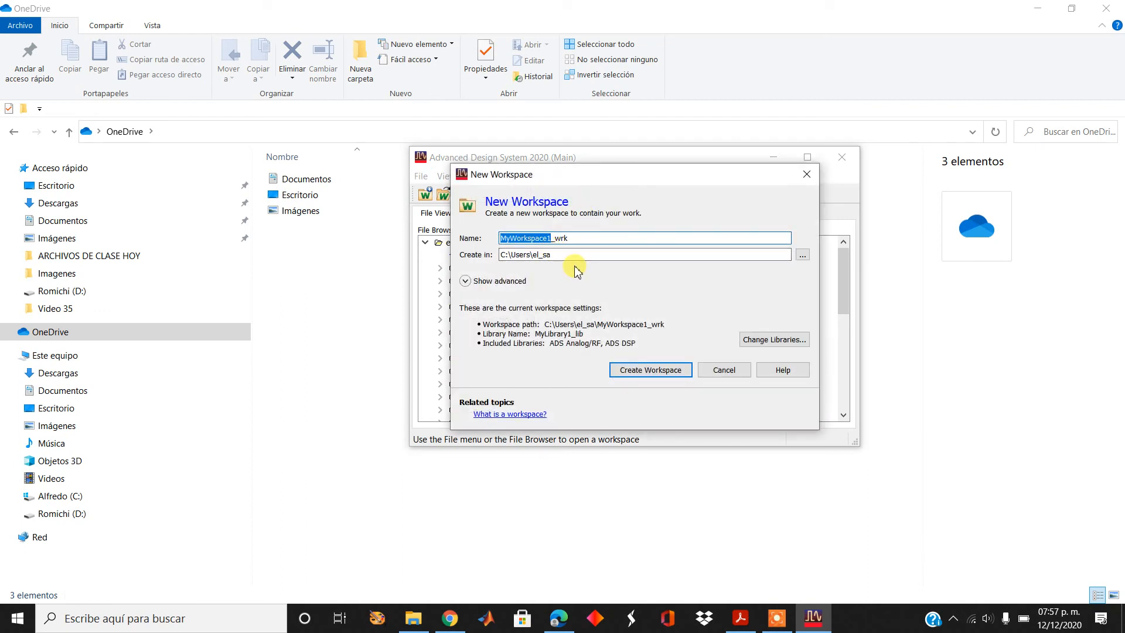
type("Dis")
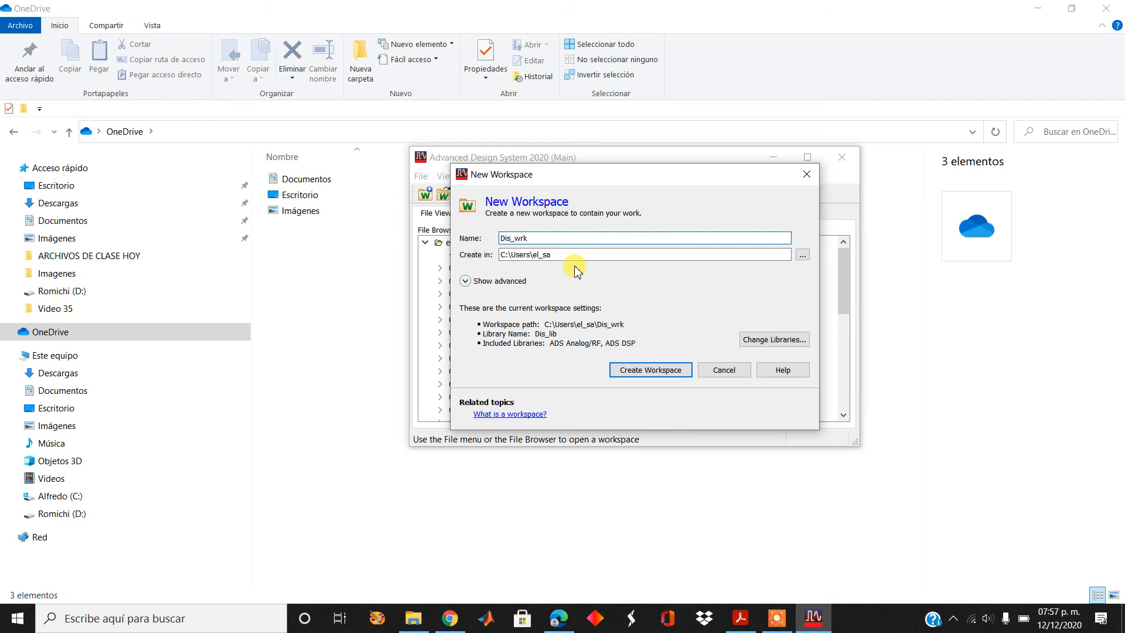
type("no")
key("BackSpace")
key("BackSpace")
type("eno_Amplificador")
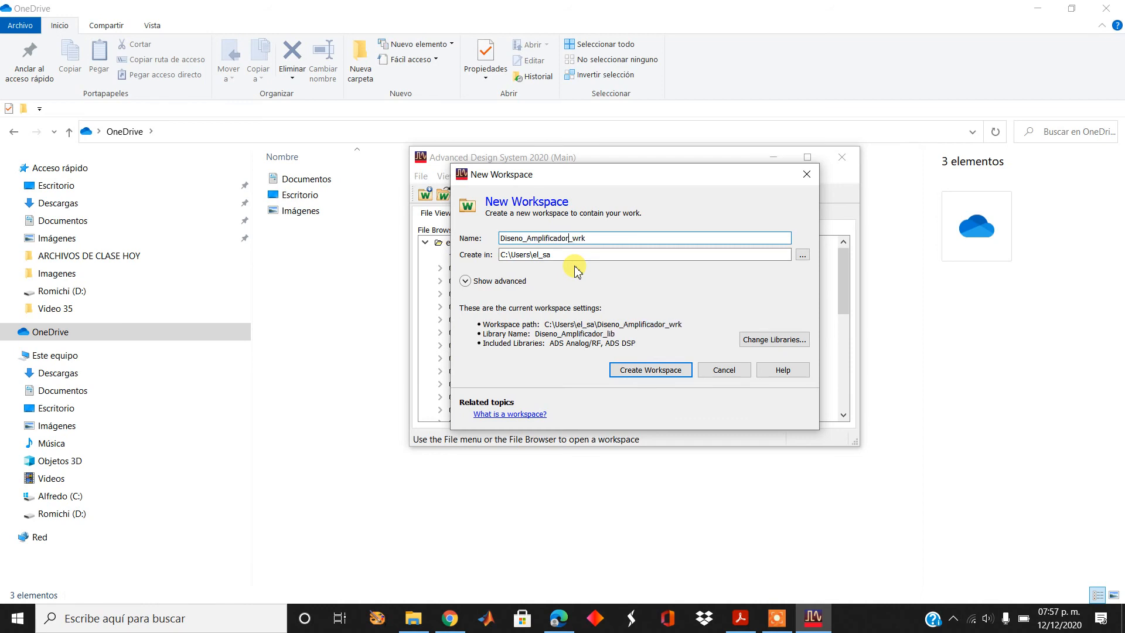
type("_pequena_se")
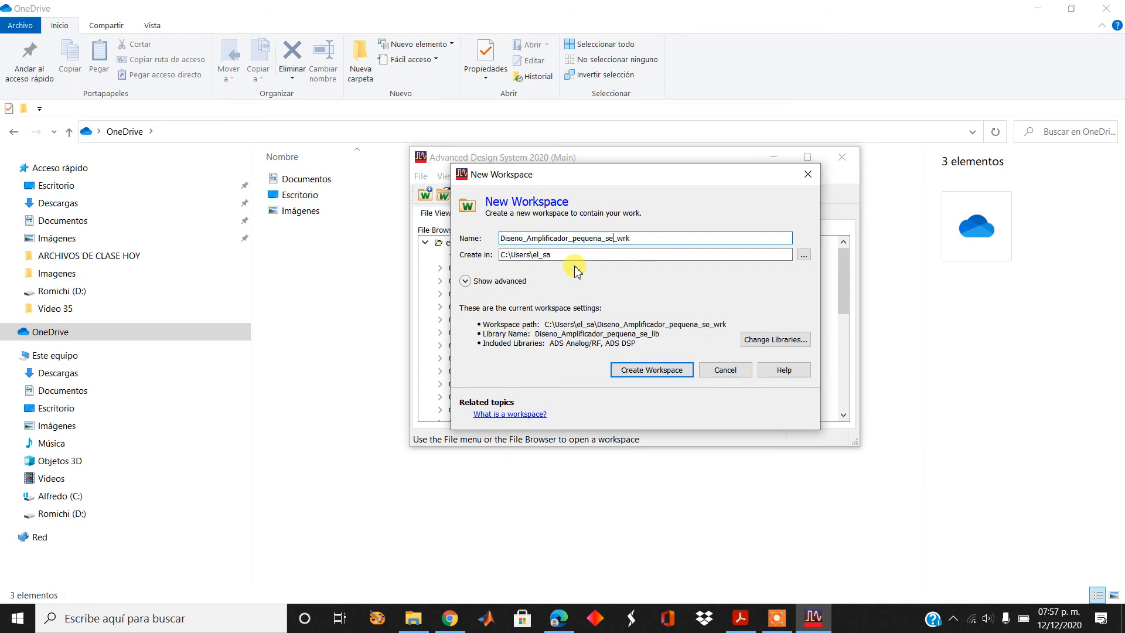
type("nal")
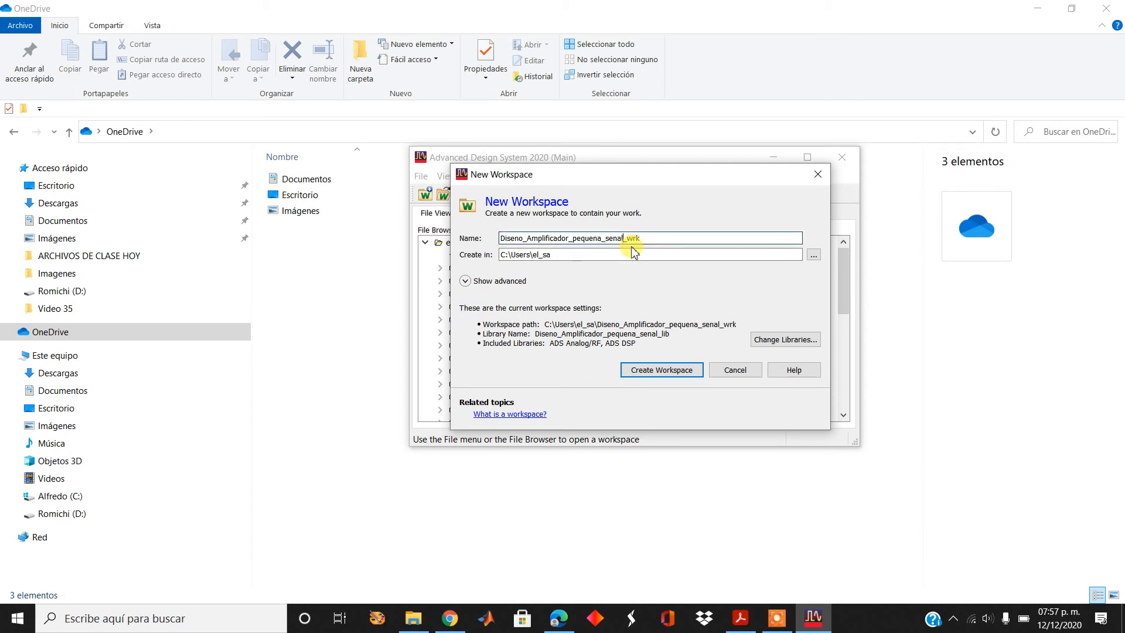
left_click(666, 369)
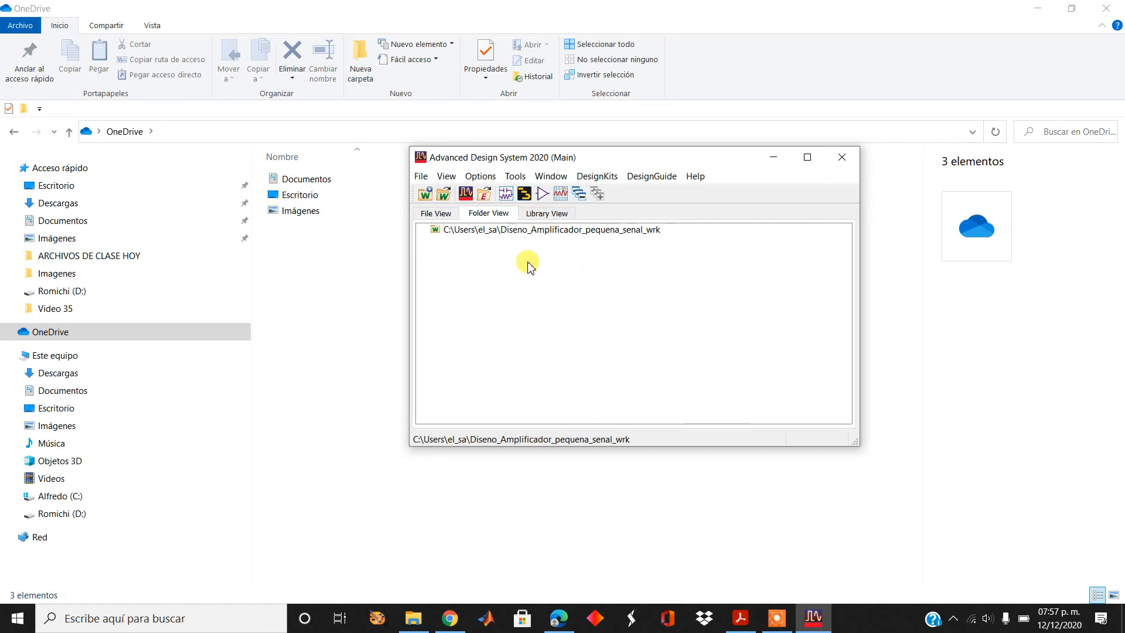
- Create a new schematic with the cell name 01_Polarizacion in the workspace library
left_click(506, 194)
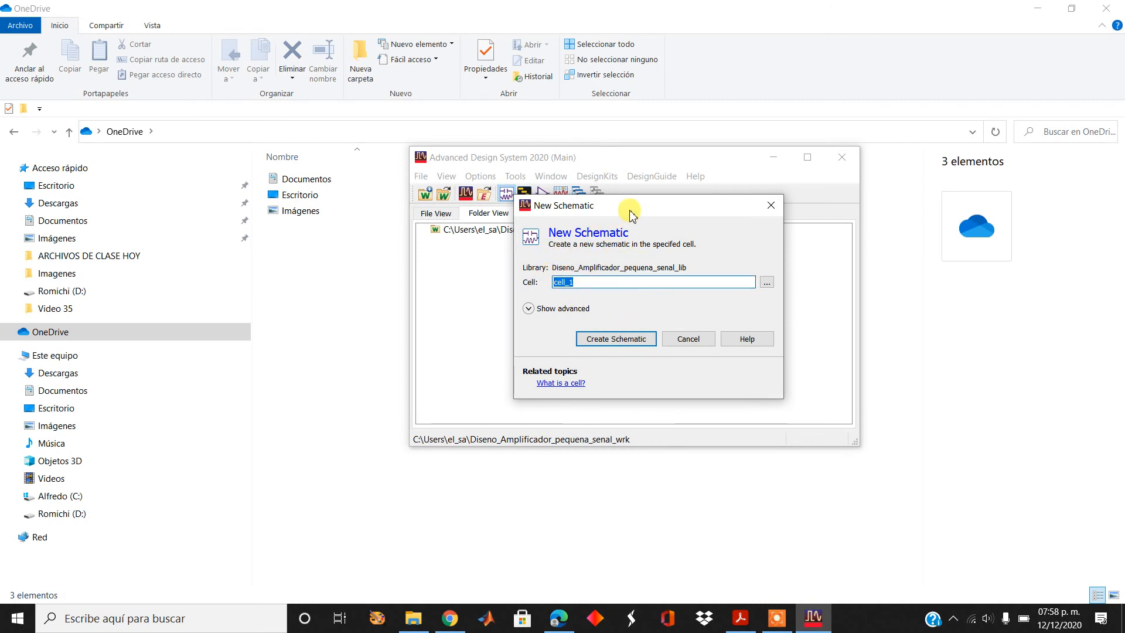
left_click_drag(632, 215, 217, 291)
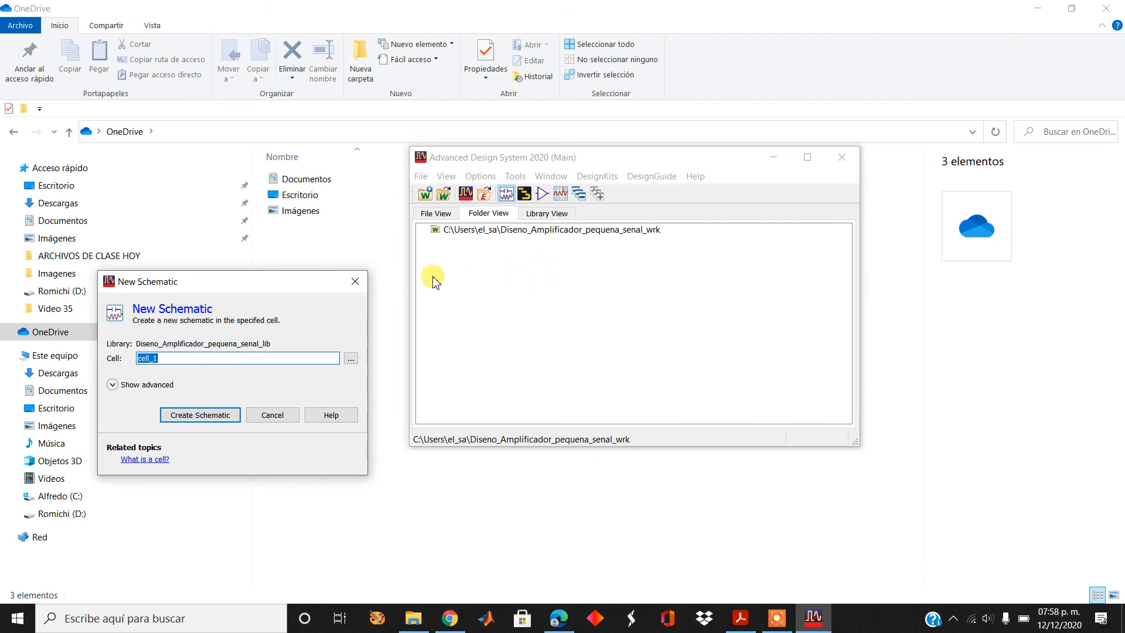
left_click_drag(300, 288, 636, 250)
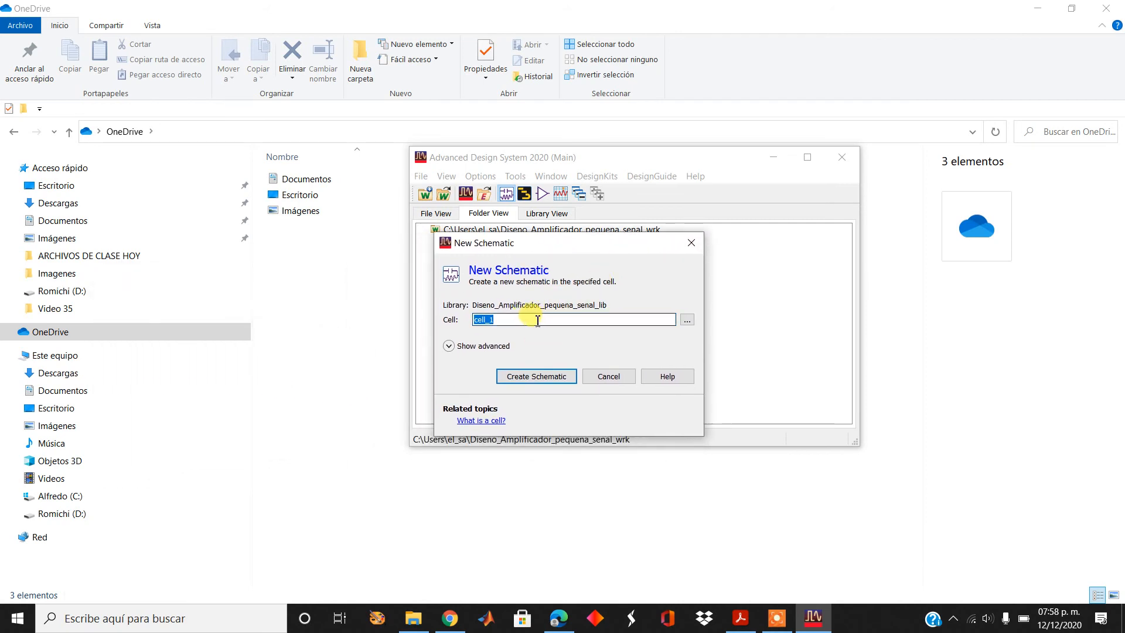
type("01")
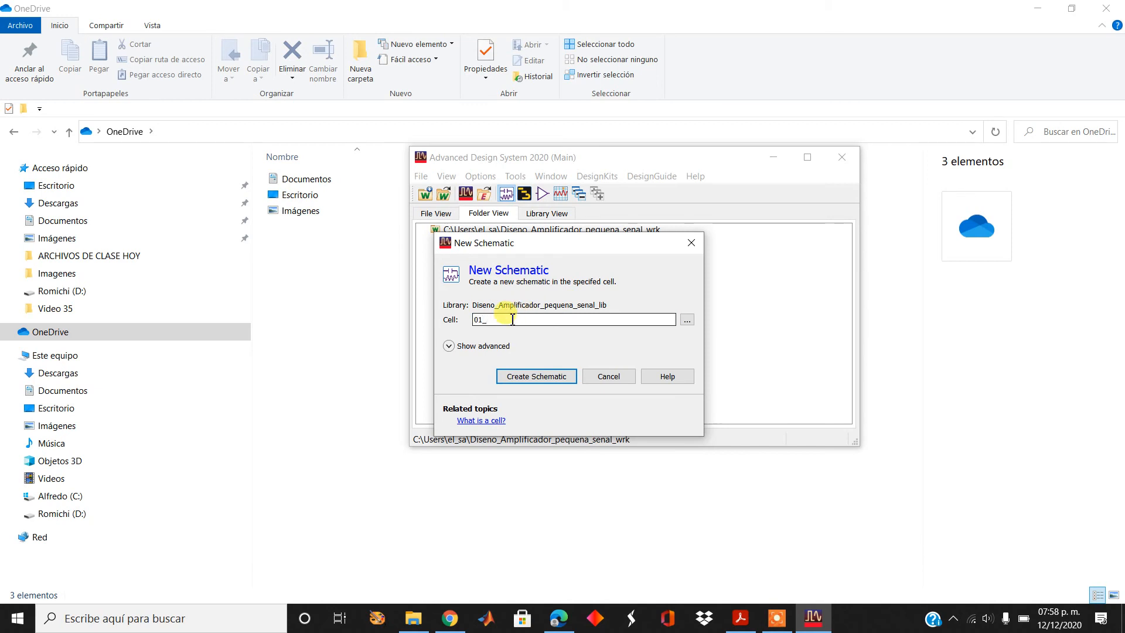
type("_Polarizacion")
left_click(545, 378)
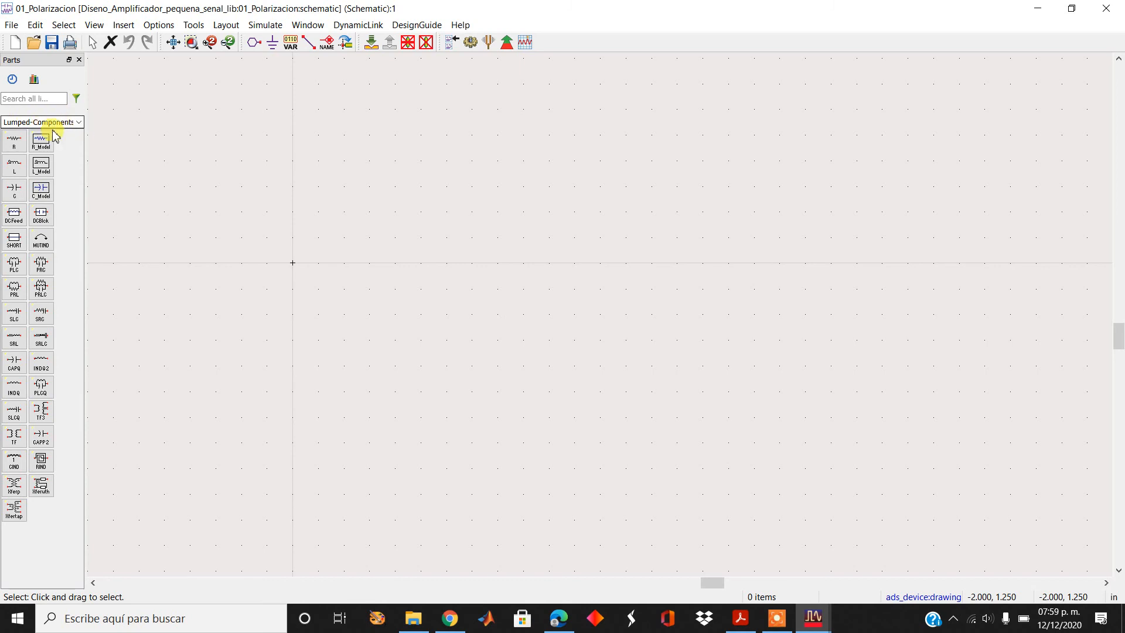
- Look through the full list of available component palettes, from the first entry to the last and back
left_click(80, 124)
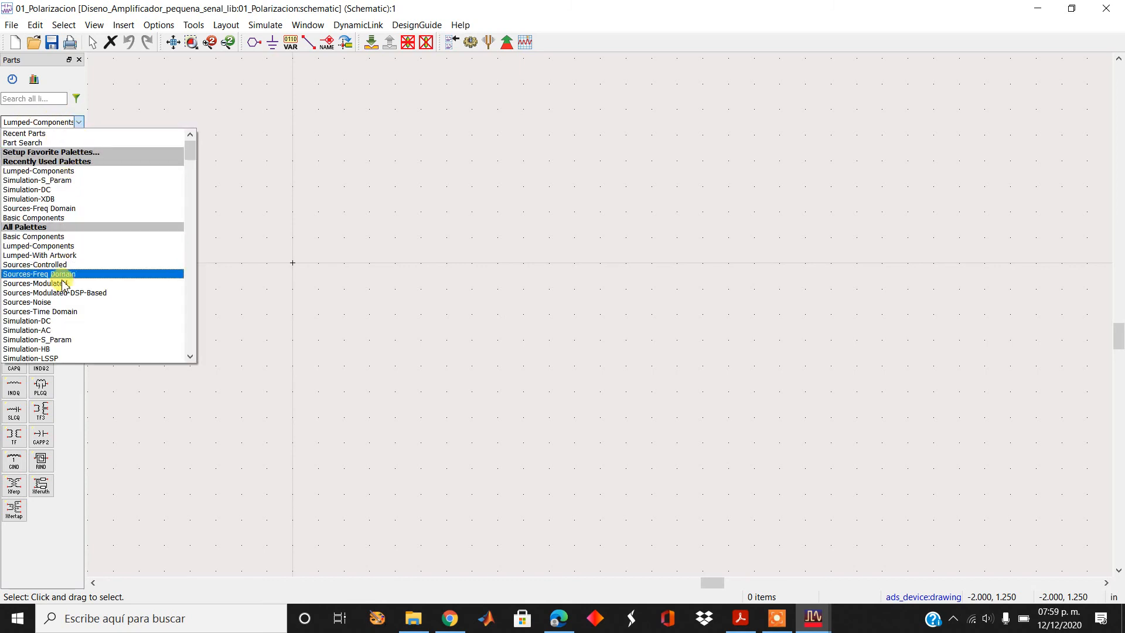
scroll(65, 296, "down", 7)
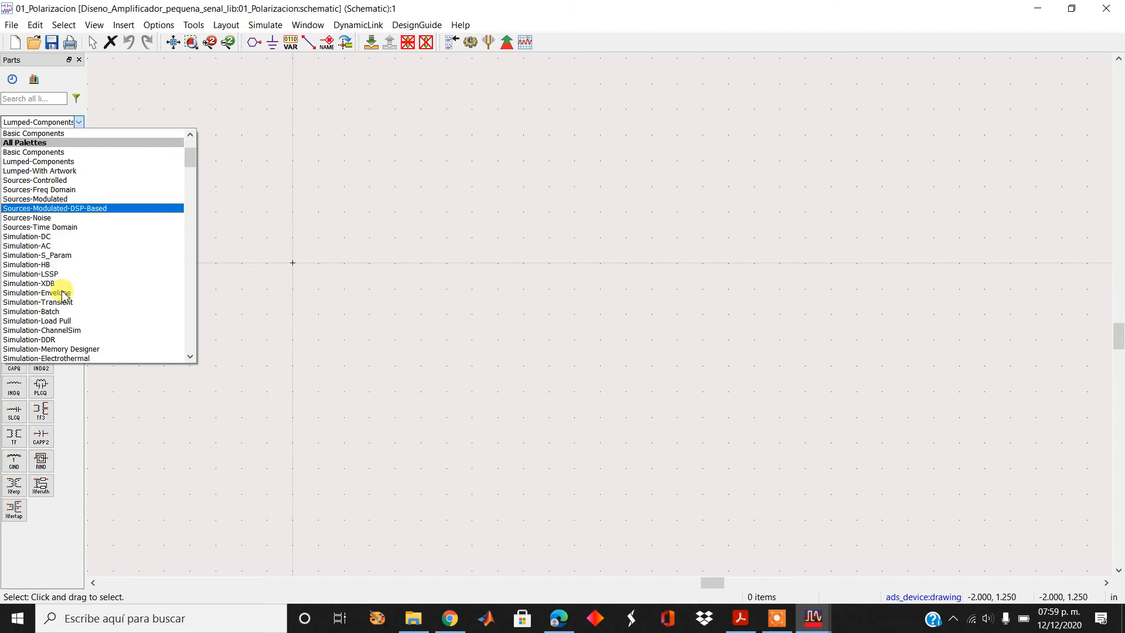
scroll(64, 295, "down", 4)
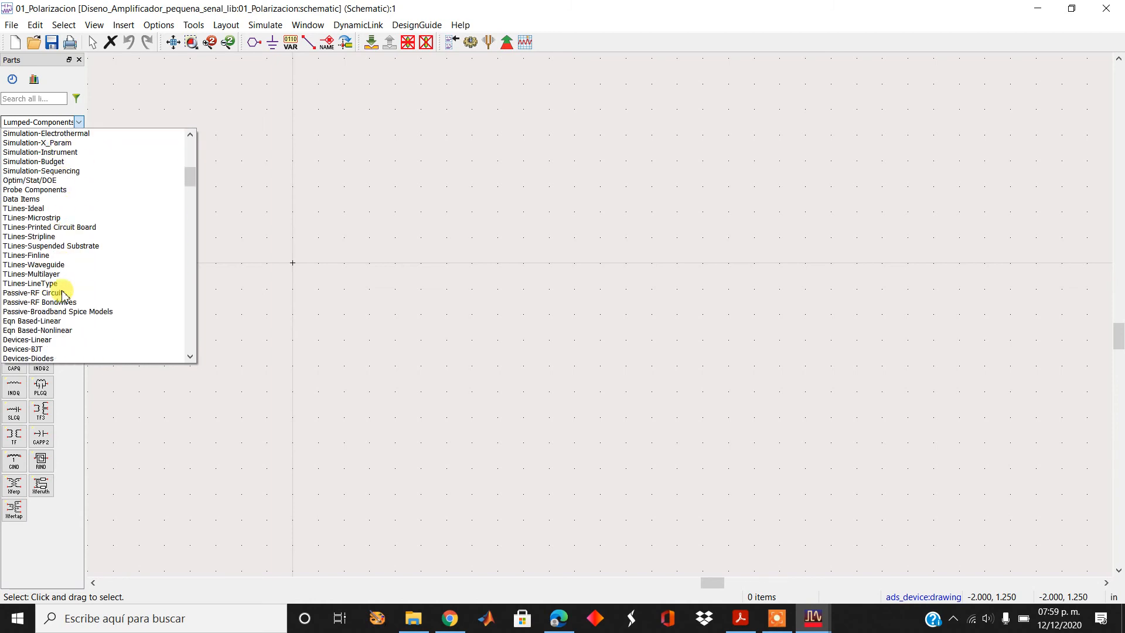
scroll(64, 295, "down", 9)
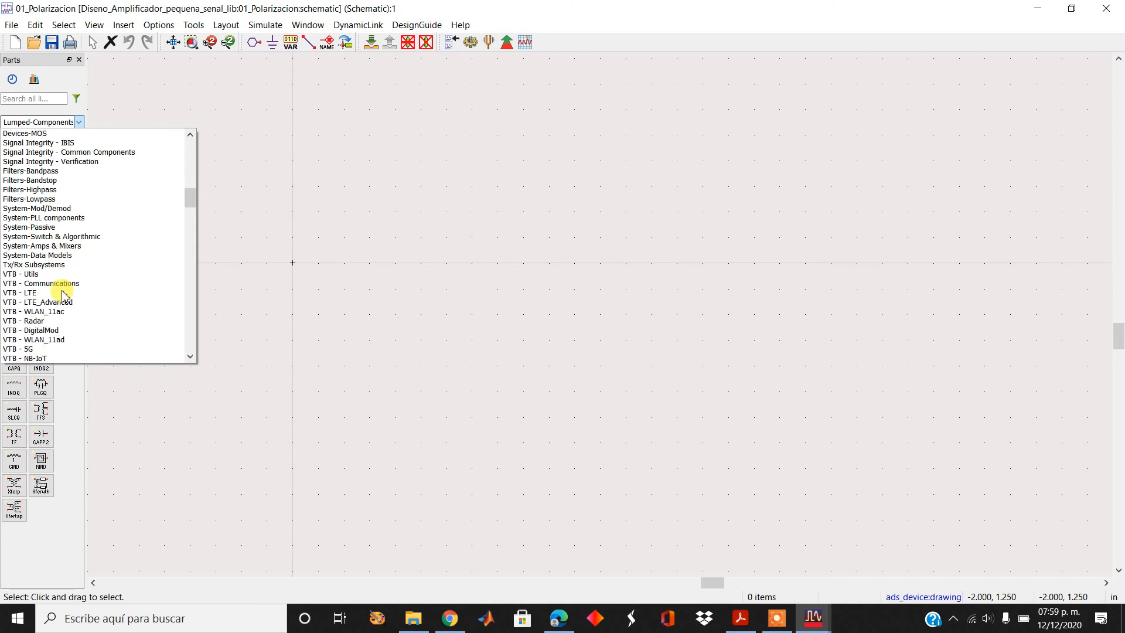
scroll(65, 295, "down", 4)
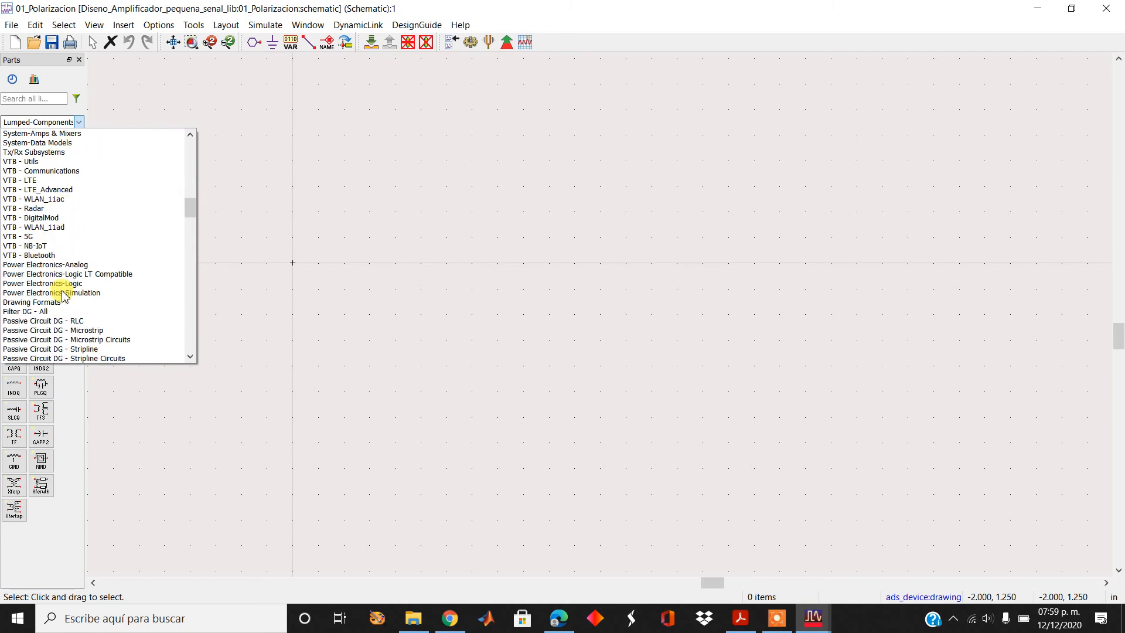
scroll(65, 295, "down", 1)
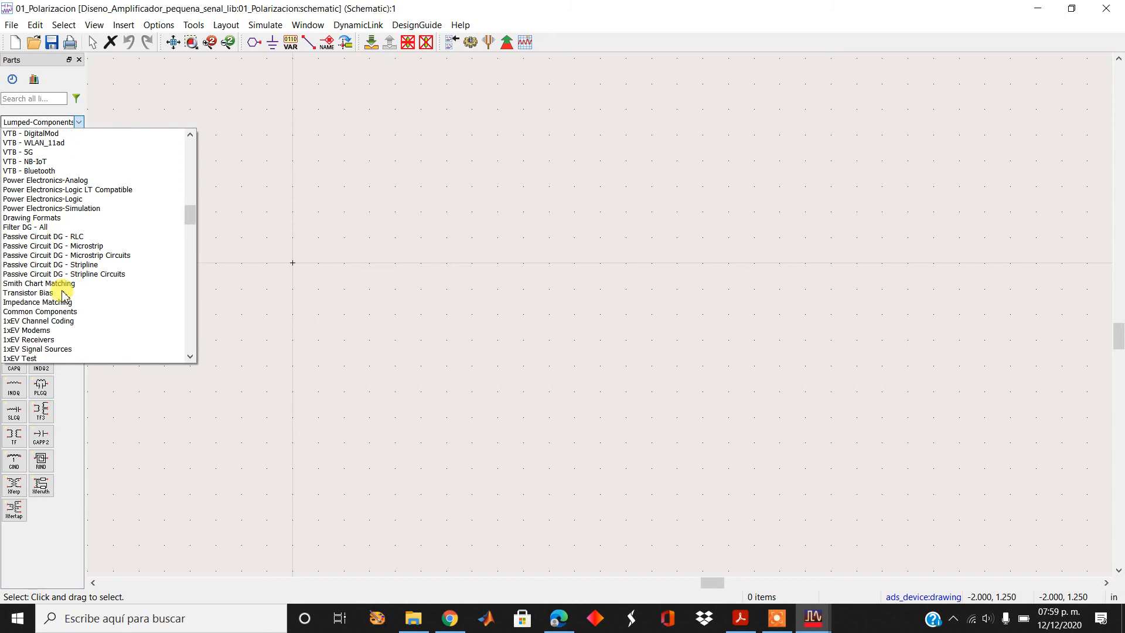
scroll(63, 295, "down", 3)
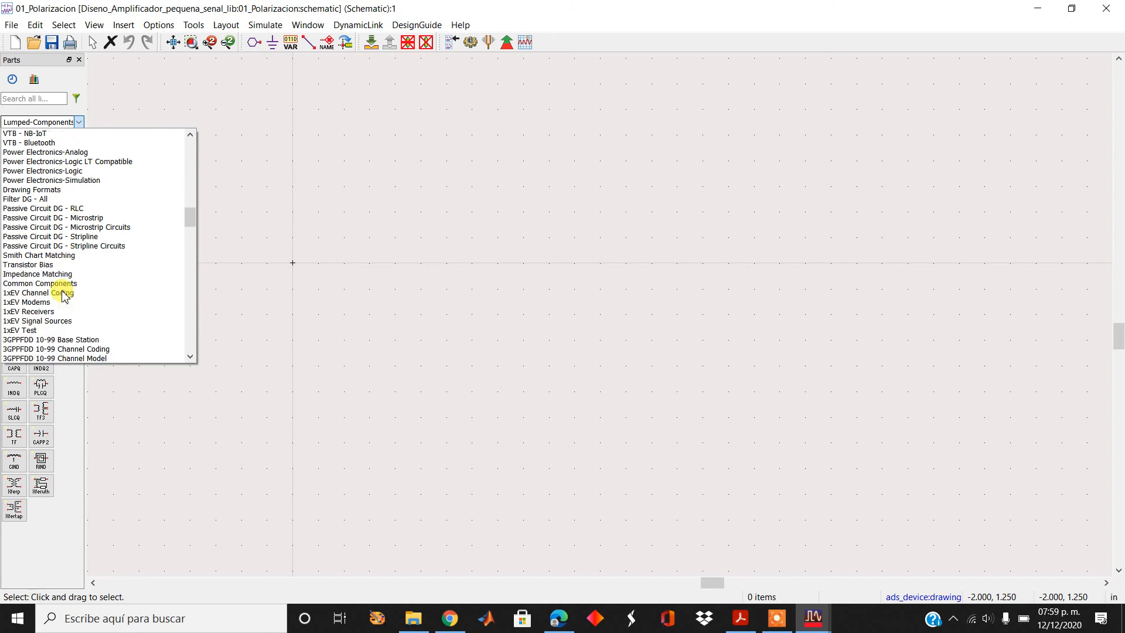
scroll(62, 294, "down", 4)
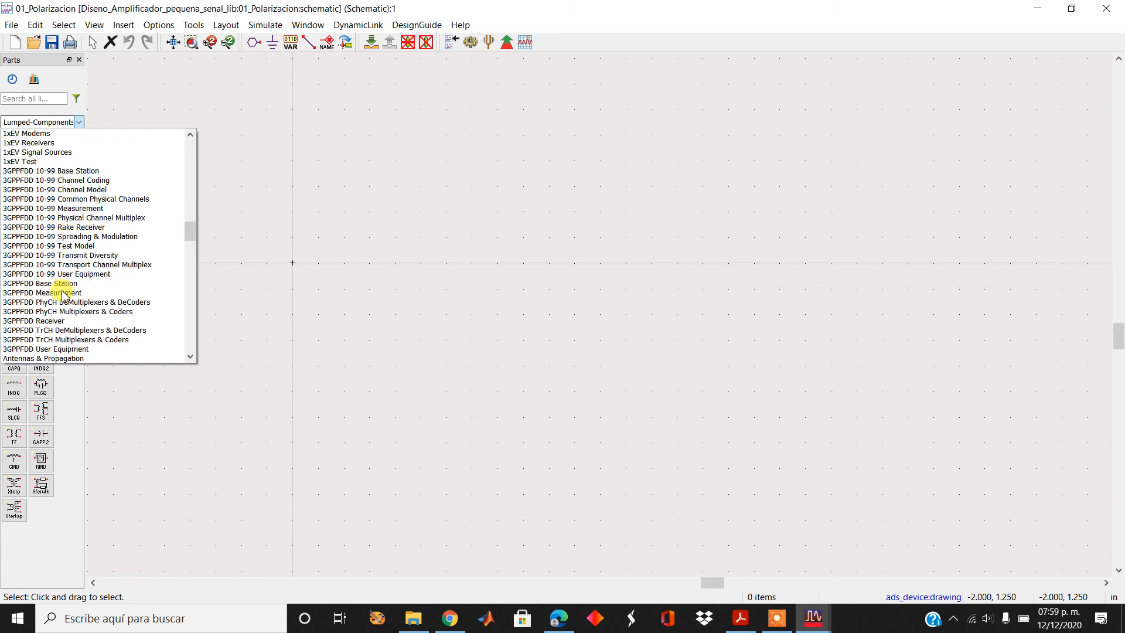
scroll(63, 295, "down", 6)
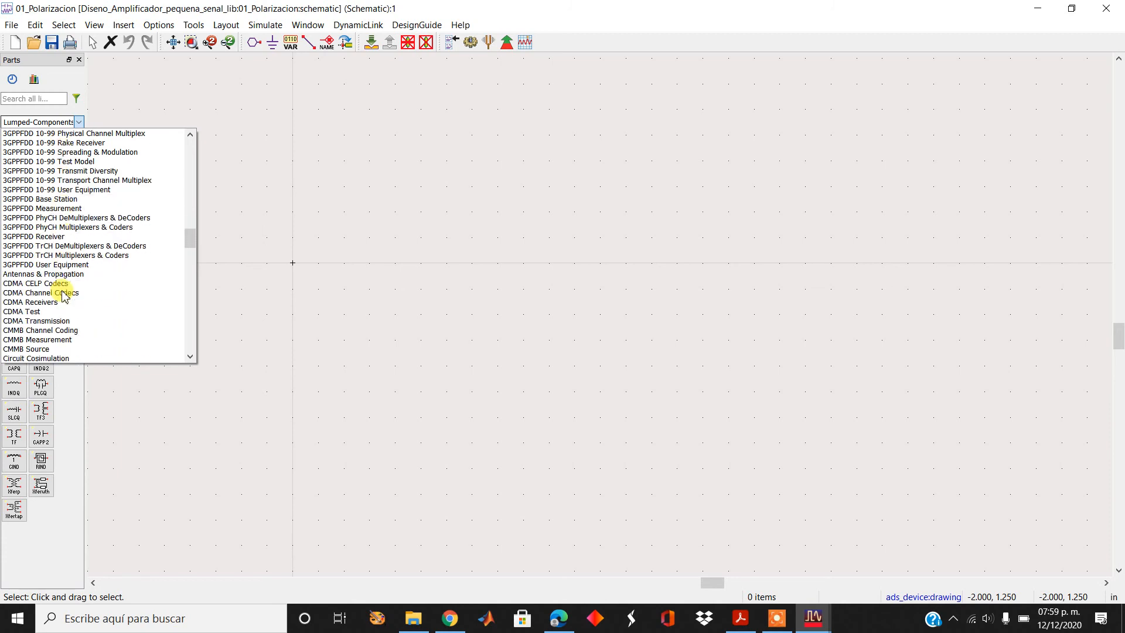
scroll(63, 295, "down", 2)
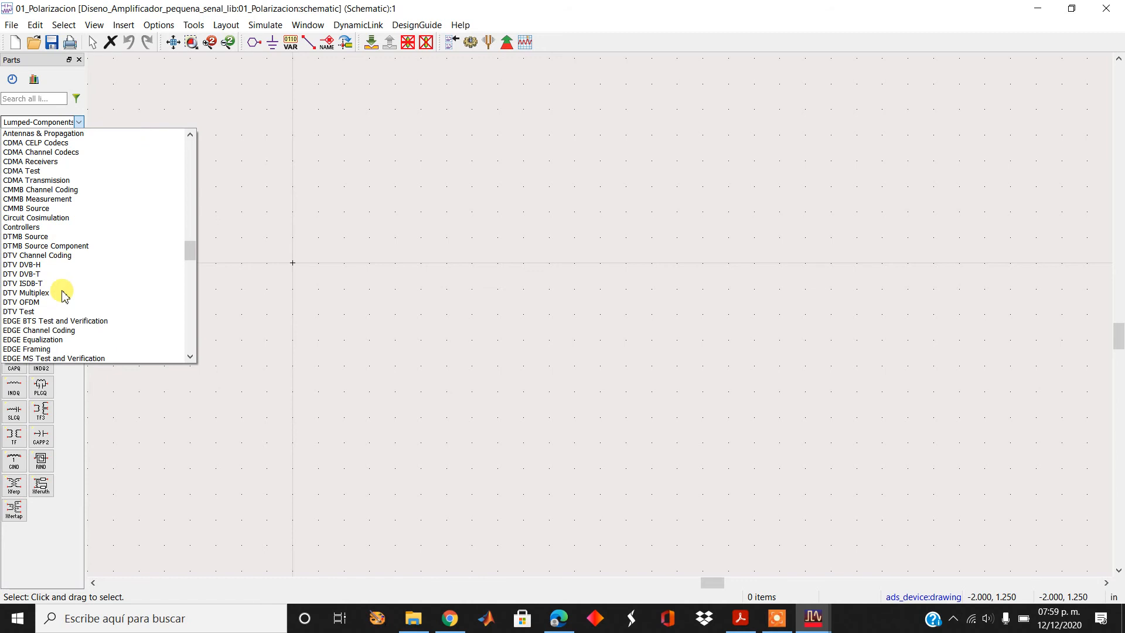
scroll(65, 296, "down", 3)
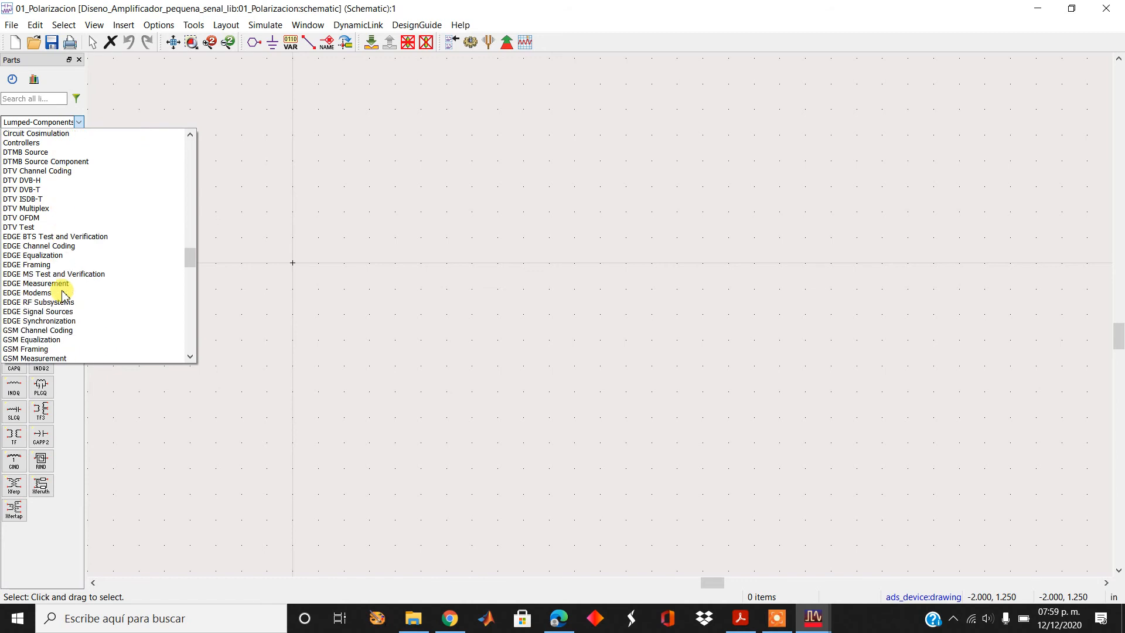
scroll(64, 295, "down", 4)
scroll(63, 295, "down", 3)
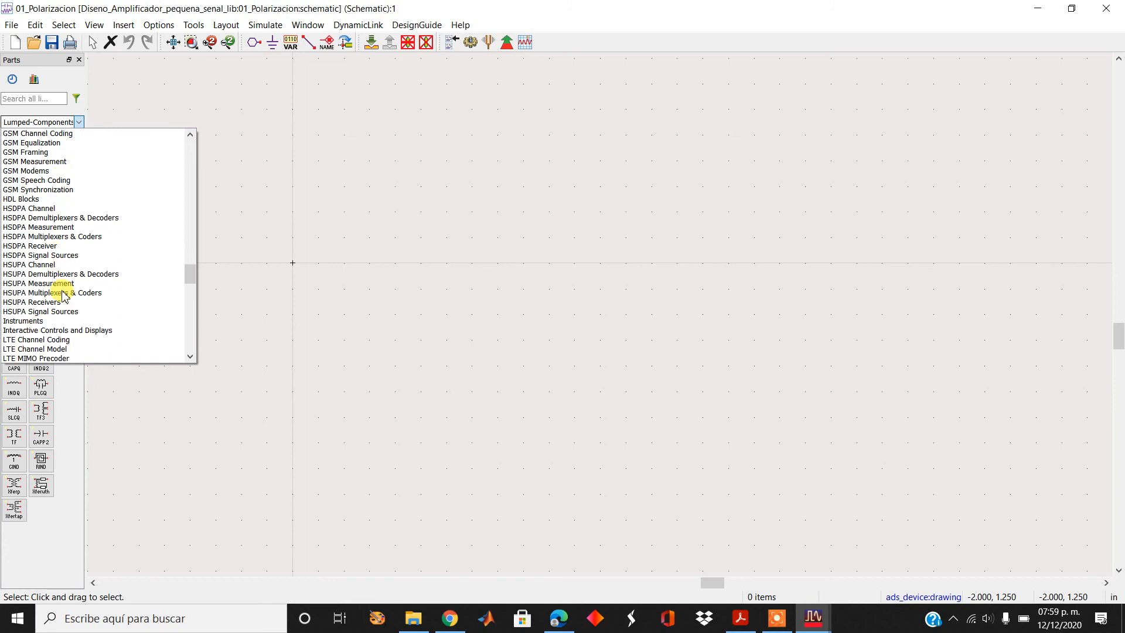
scroll(64, 296, "down", 5)
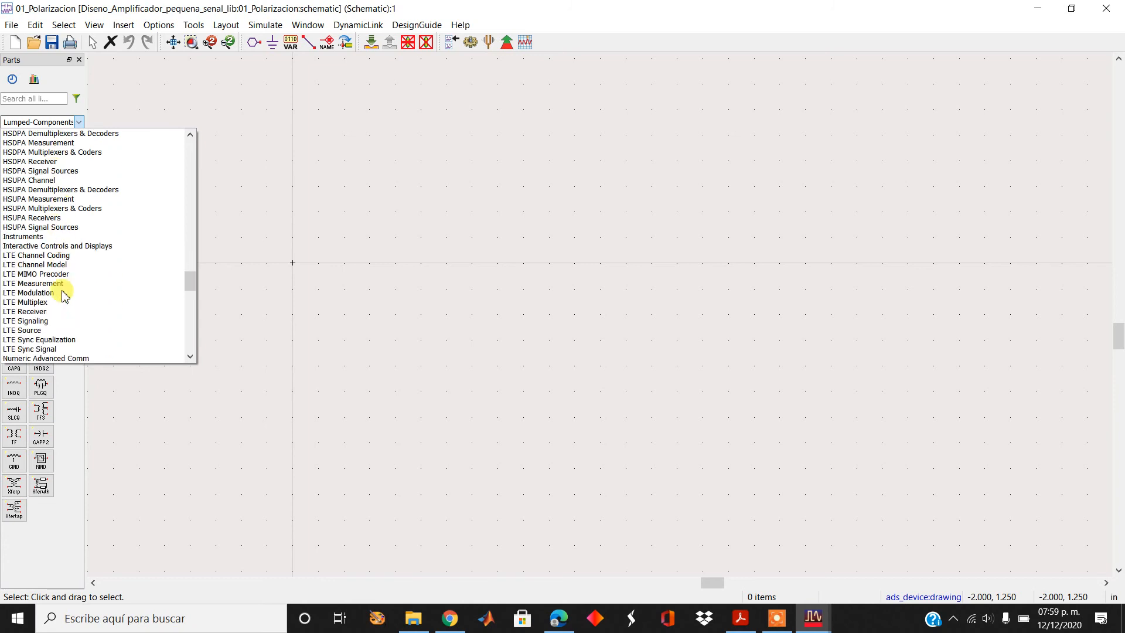
scroll(64, 295, "down", 2)
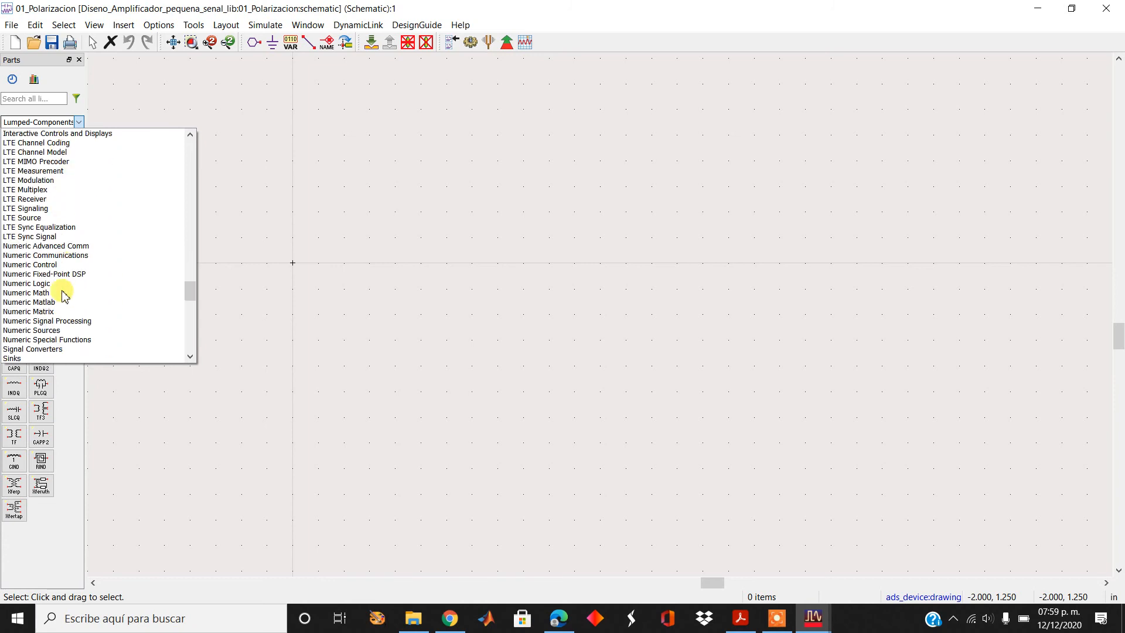
scroll(65, 296, "down", 2)
scroll(63, 295, "down", 5)
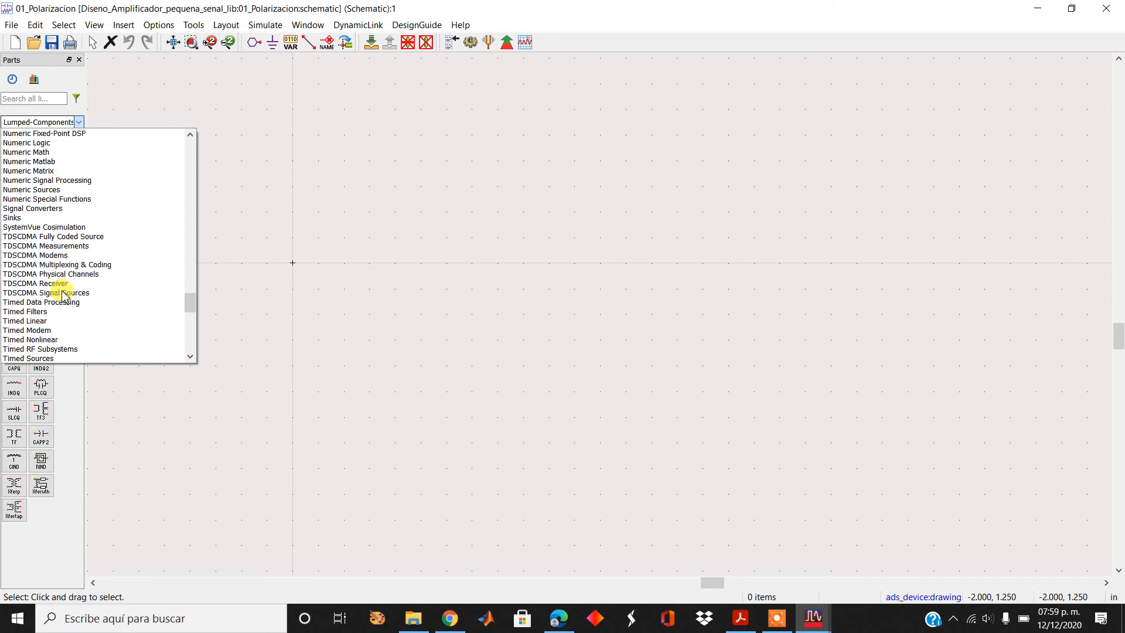
scroll(64, 295, "down", 4)
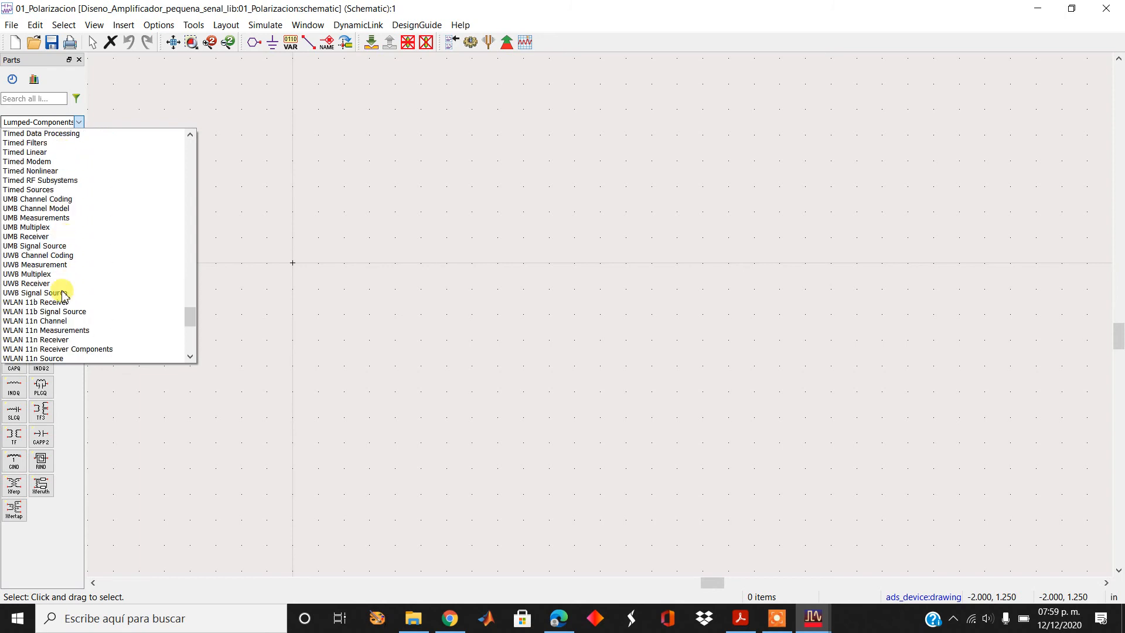
scroll(63, 294, "down", 4)
scroll(64, 294, "down", 6)
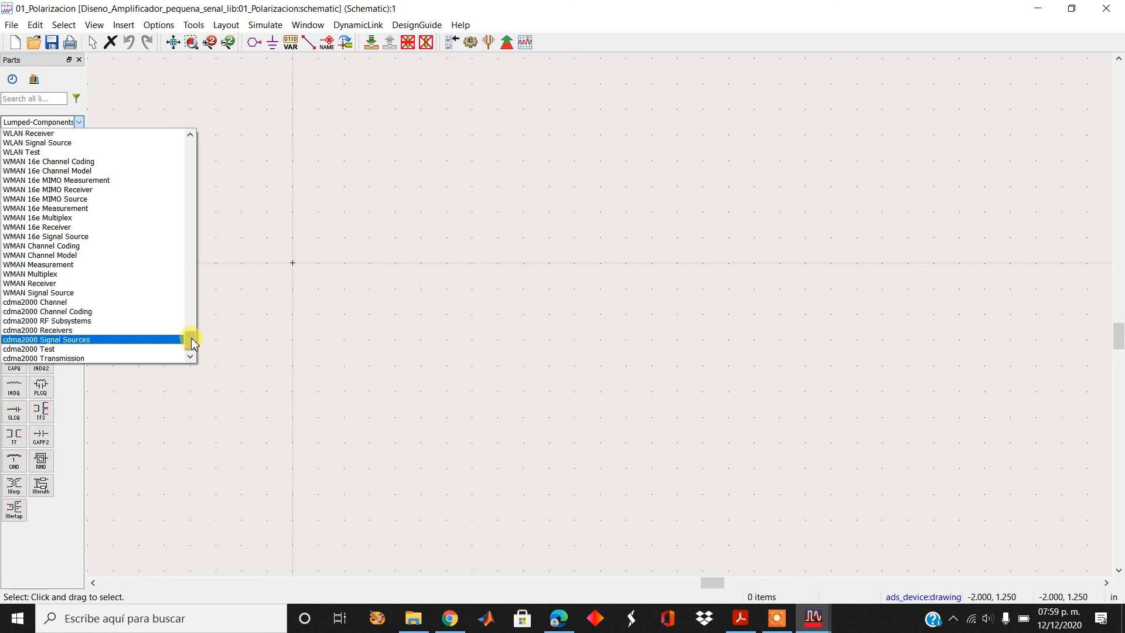
left_click_drag(189, 339, 197, 128)
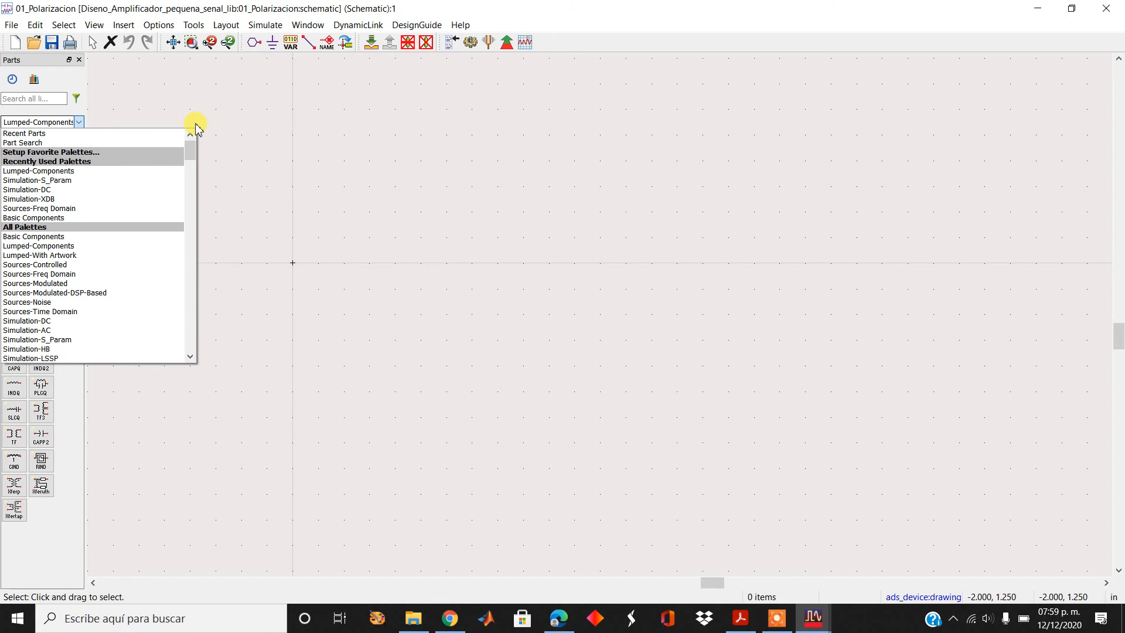
left_click(250, 148)
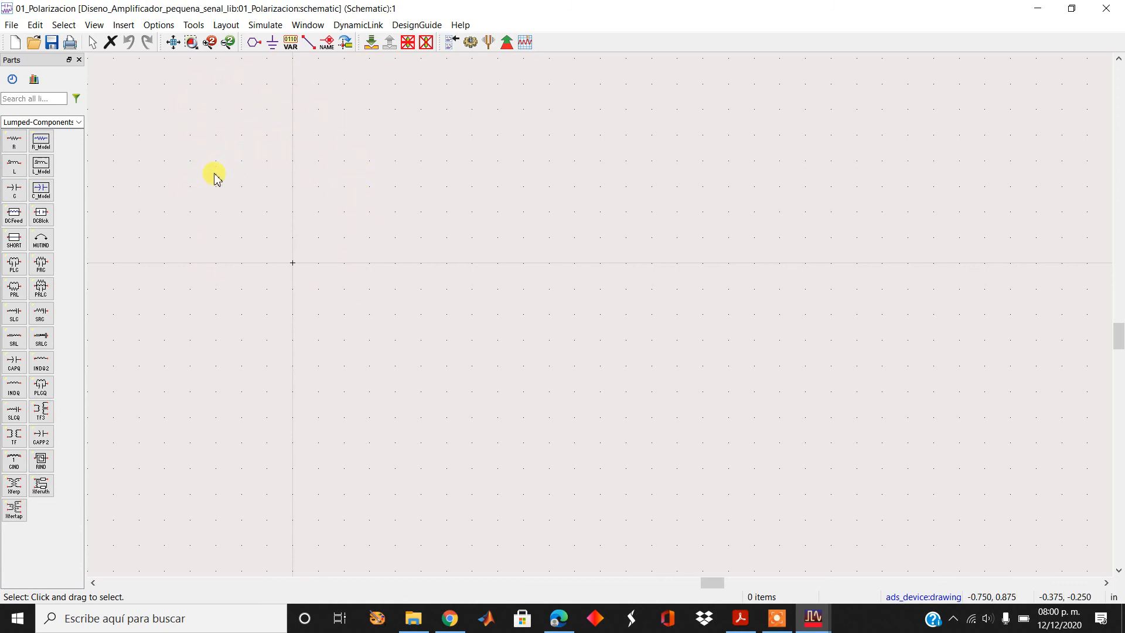
left_click(125, 28)
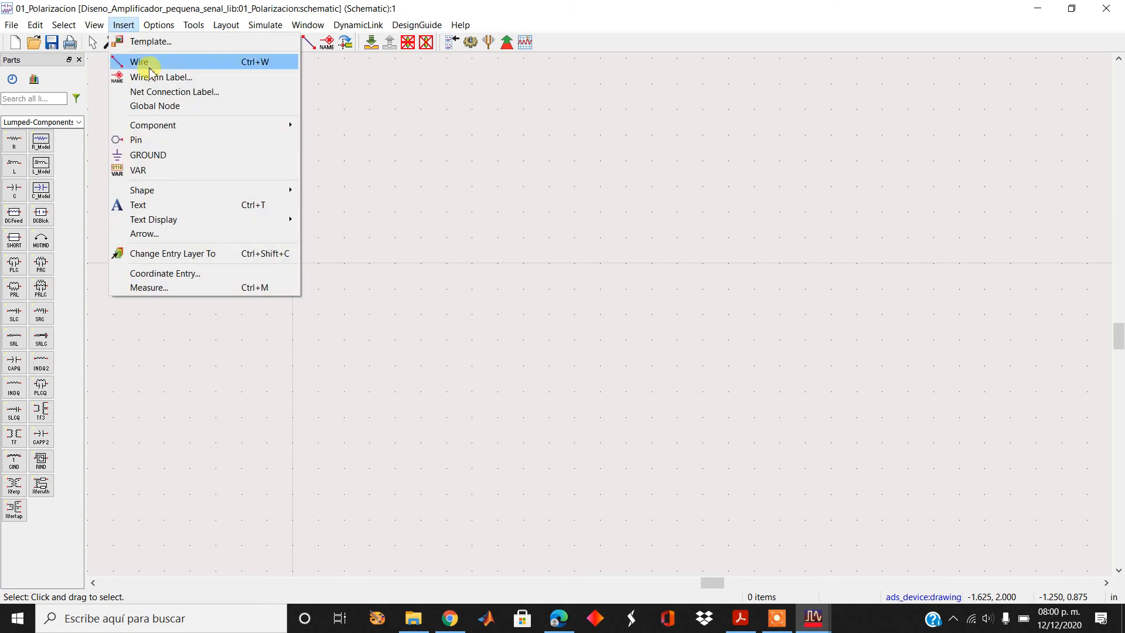
mouse_move(213, 130)
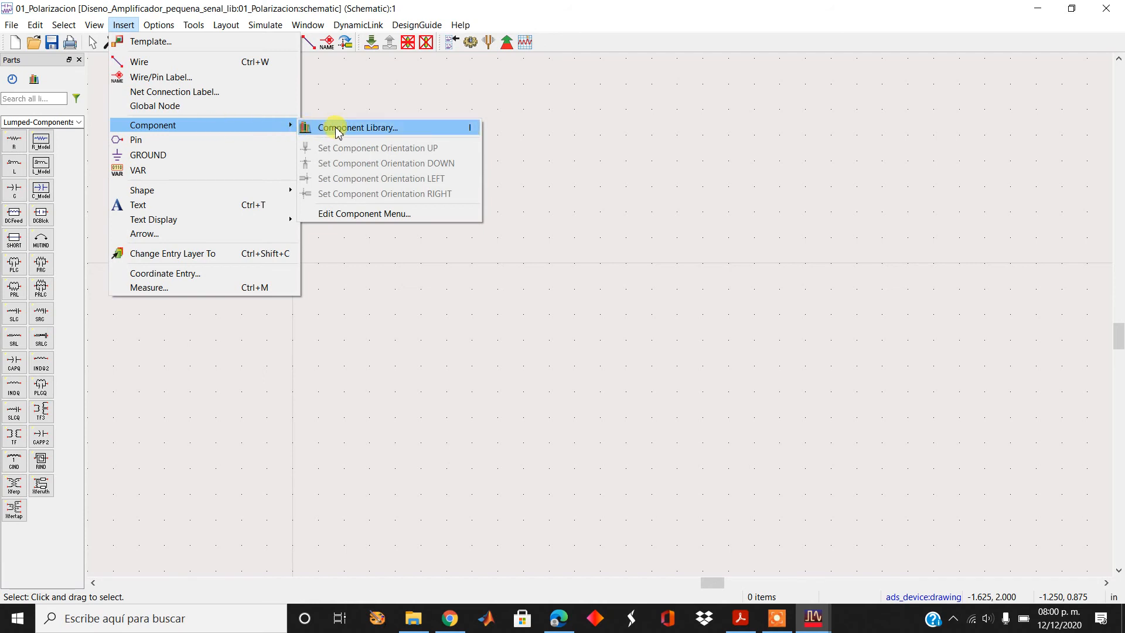
left_click(469, 96)
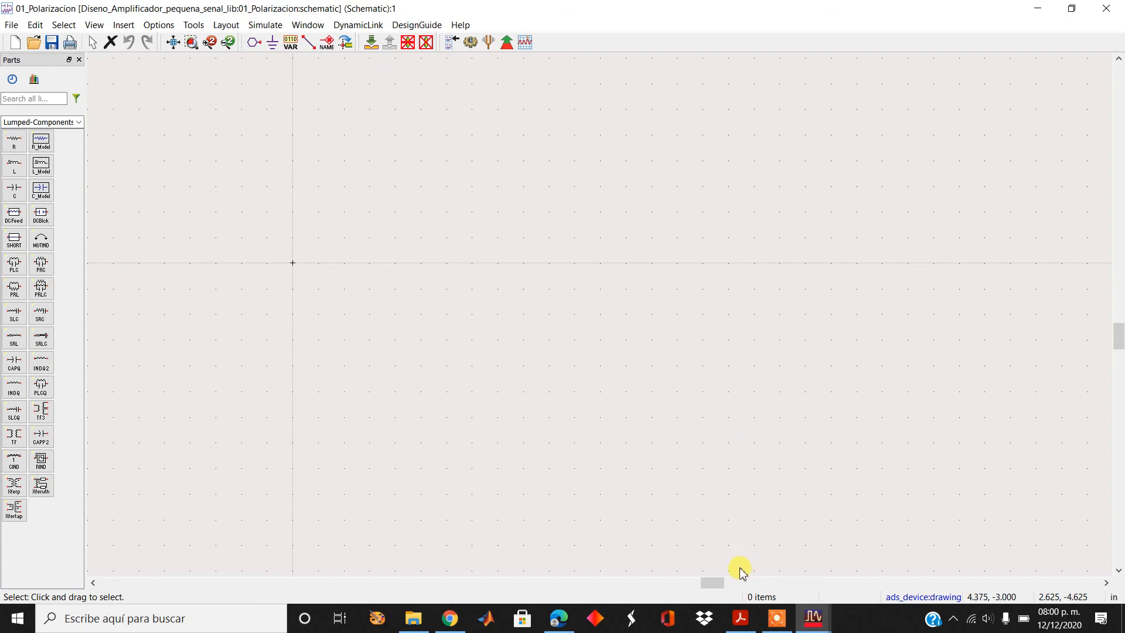
- Switch to the BFP420 datasheet in Adobe Acrobat Reader and examine the features, pin configuration and package on its first page
left_click(744, 617)
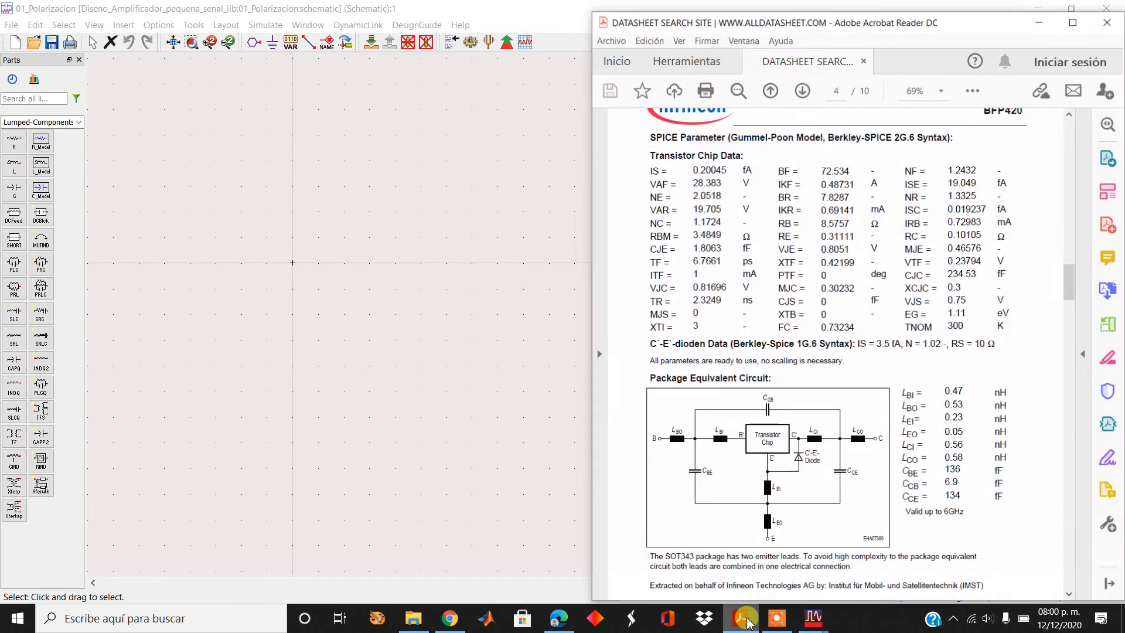
scroll(735, 364, "up", 5)
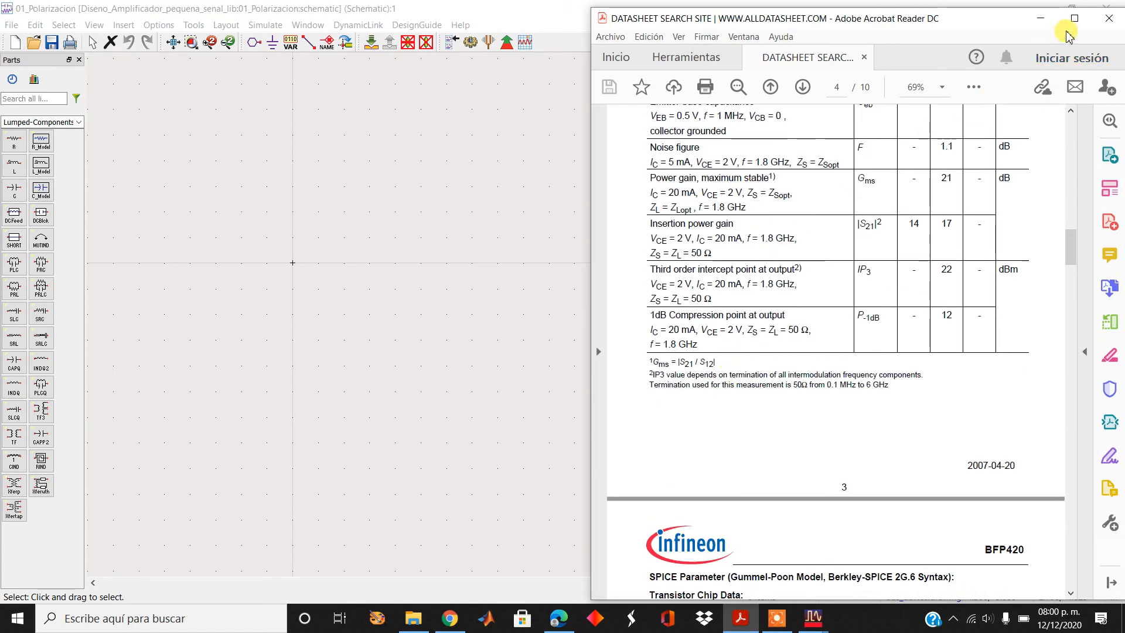
left_click(1074, 18)
scroll(696, 227, "up", 15)
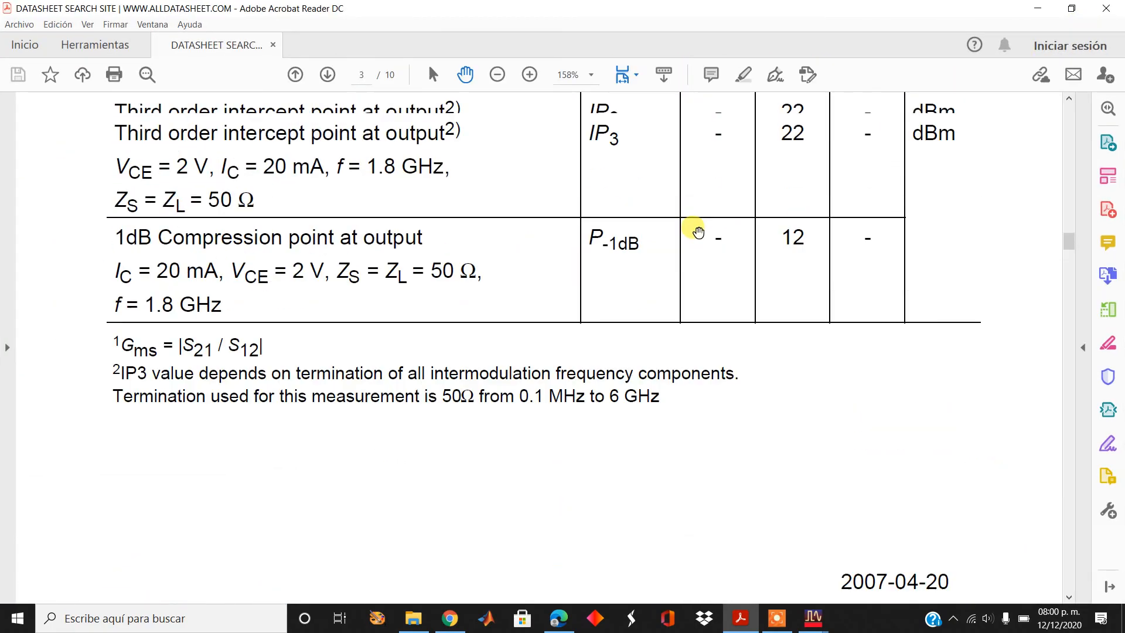
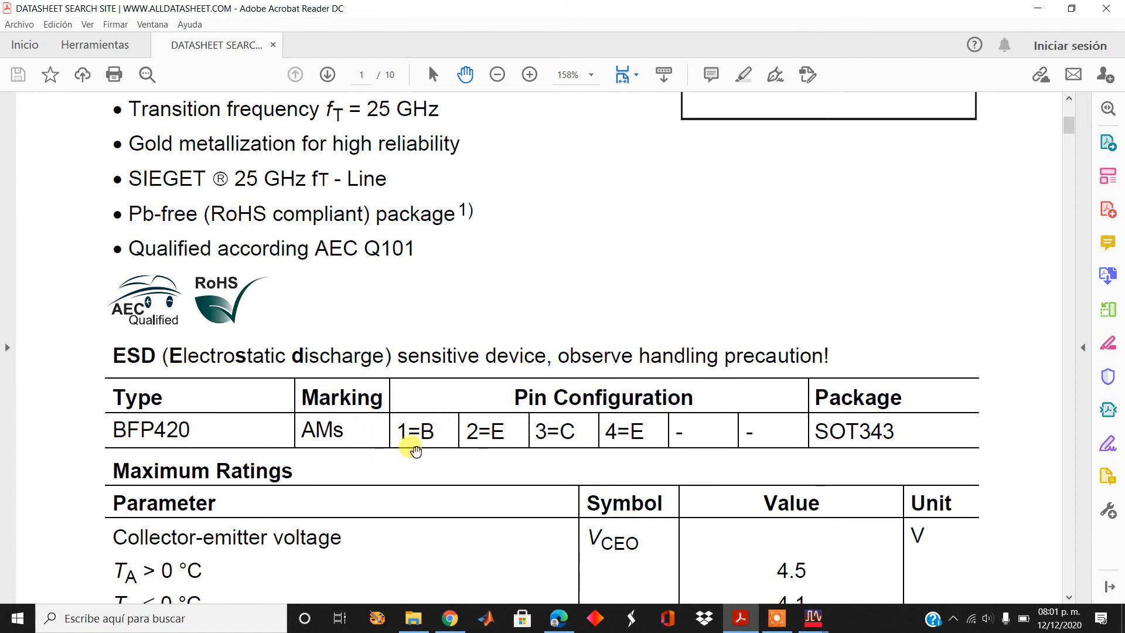
scroll(574, 318, "up", 3)
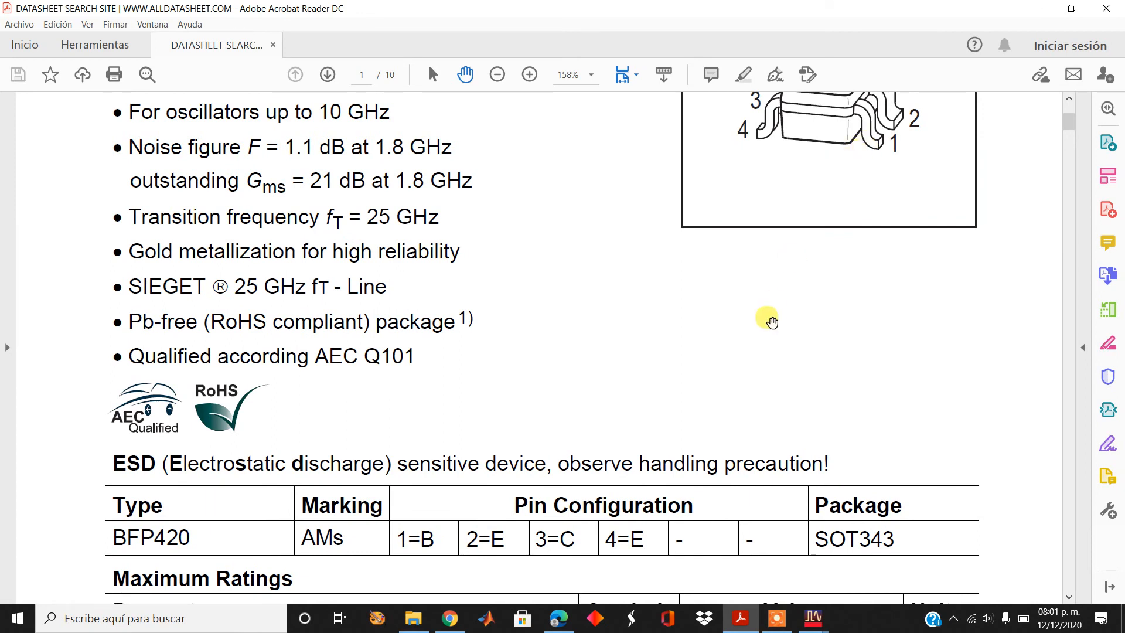
scroll(761, 319, "up", 1)
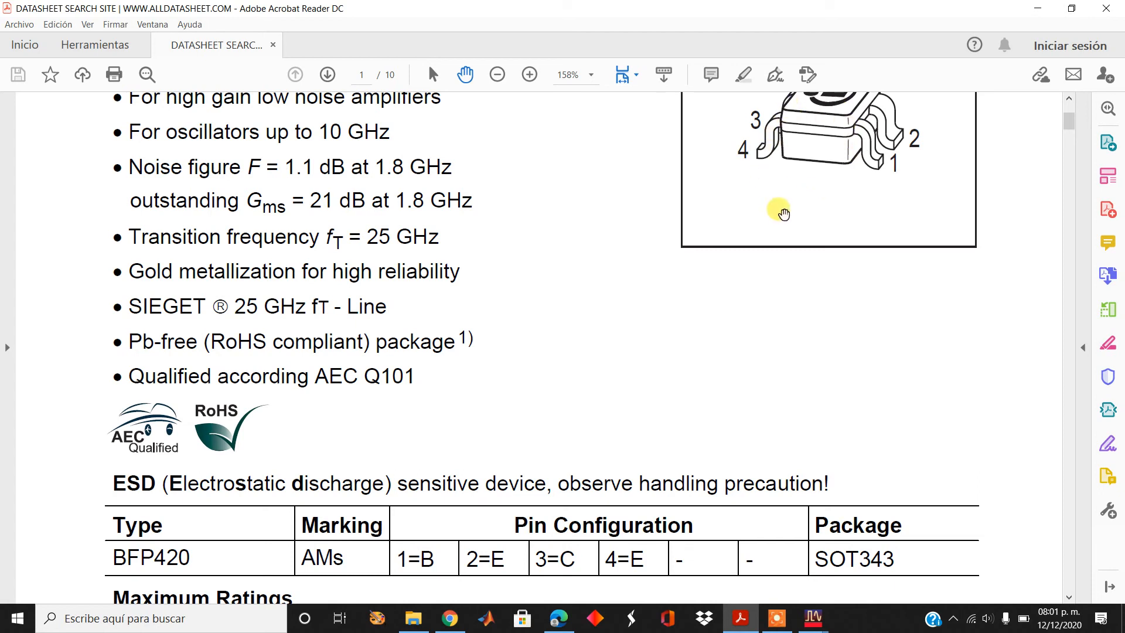
scroll(784, 212, "up", 1)
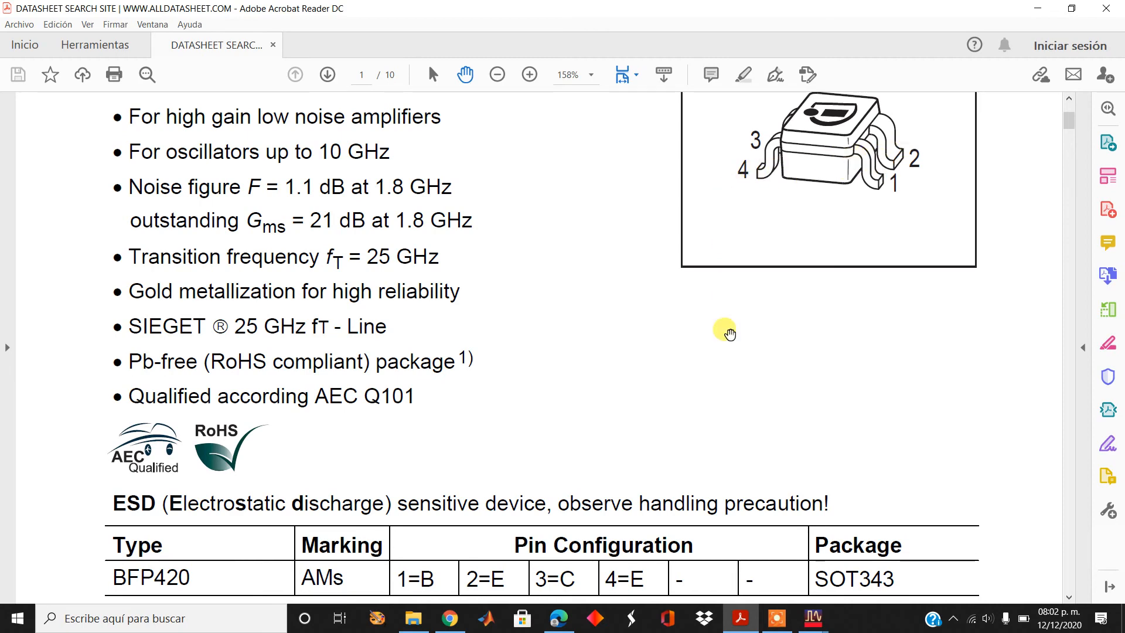
scroll(726, 328, "down", 3)
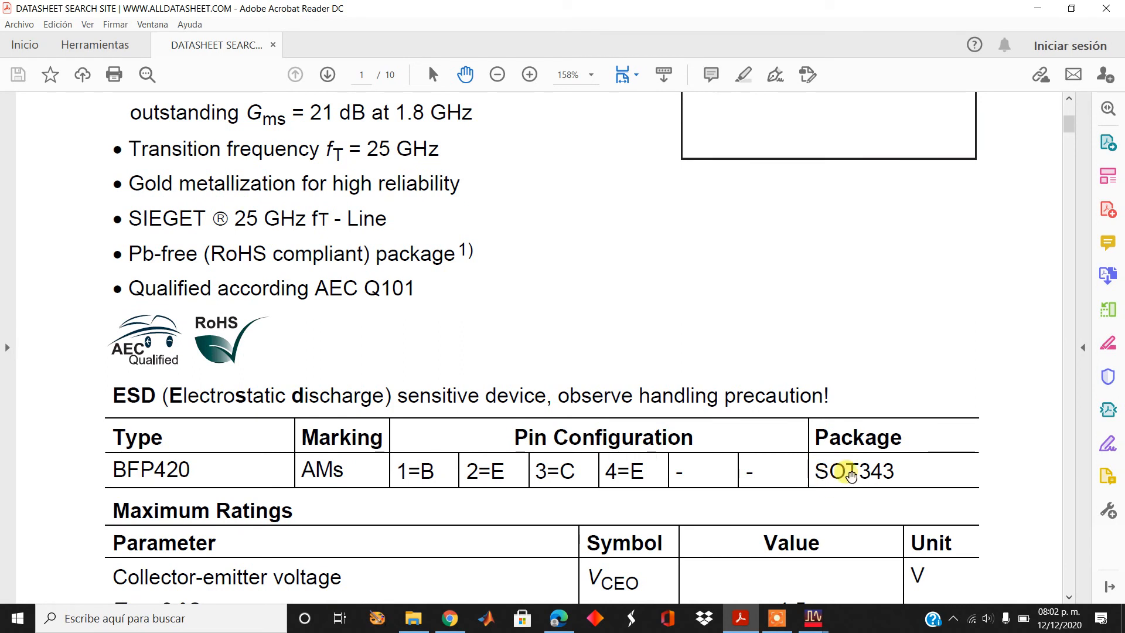
- Examine the BFP420 maximum ratings table for the voltage, current, power dissipation and temperature limits
scroll(683, 440, "down", 5)
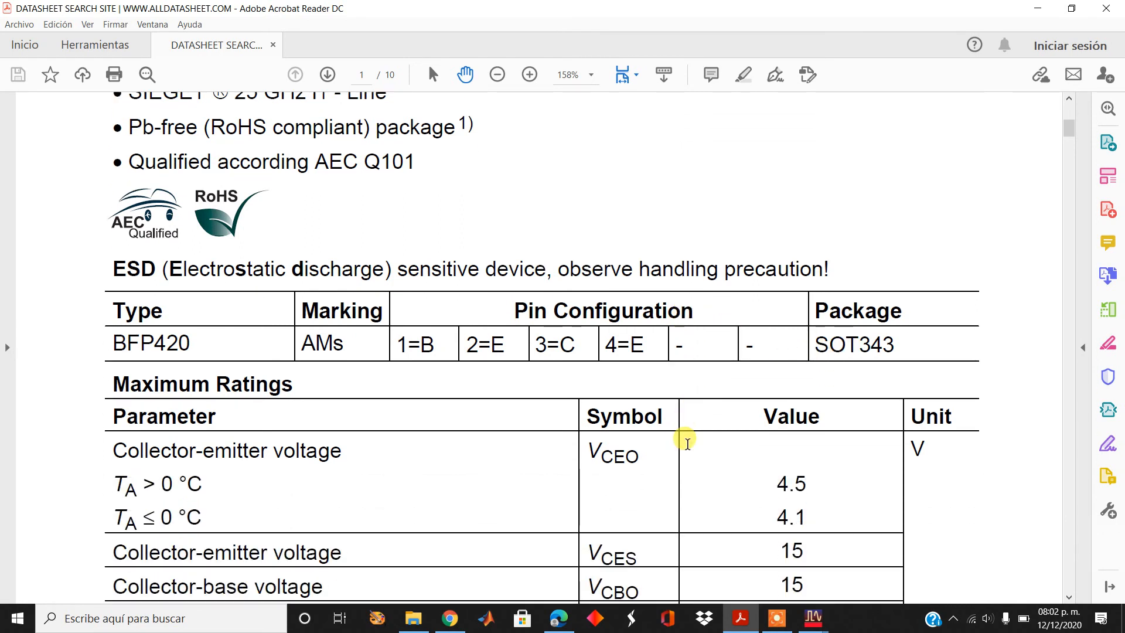
scroll(685, 441, "down", 3)
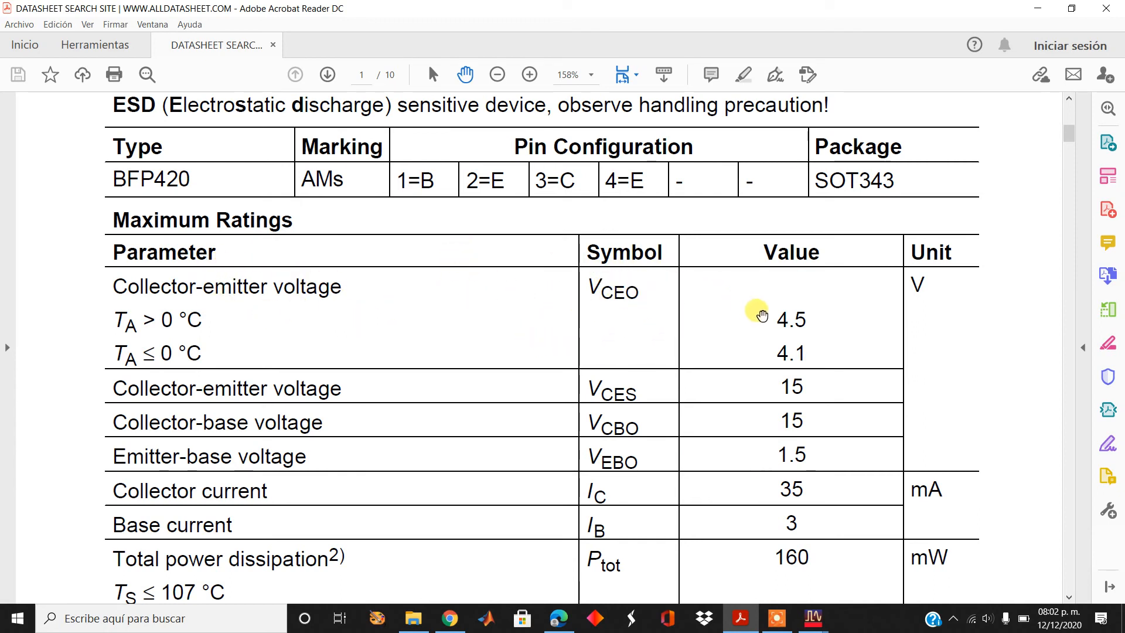
scroll(759, 316, "down", 1)
scroll(761, 315, "down", 1)
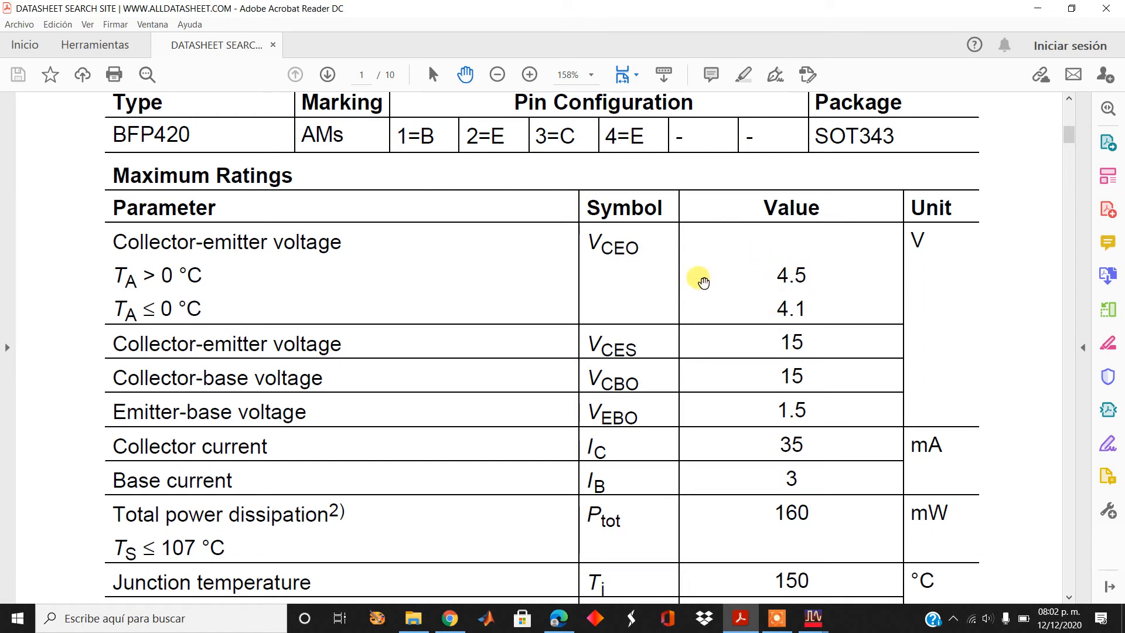
scroll(700, 282, "down", 5)
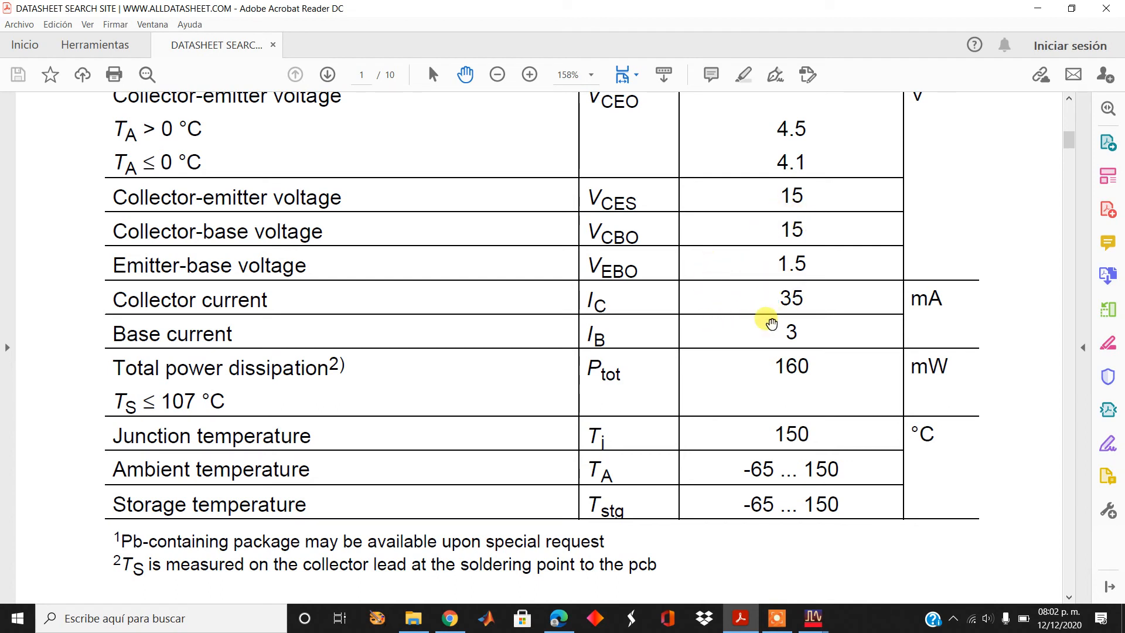
scroll(777, 271, "down", 3)
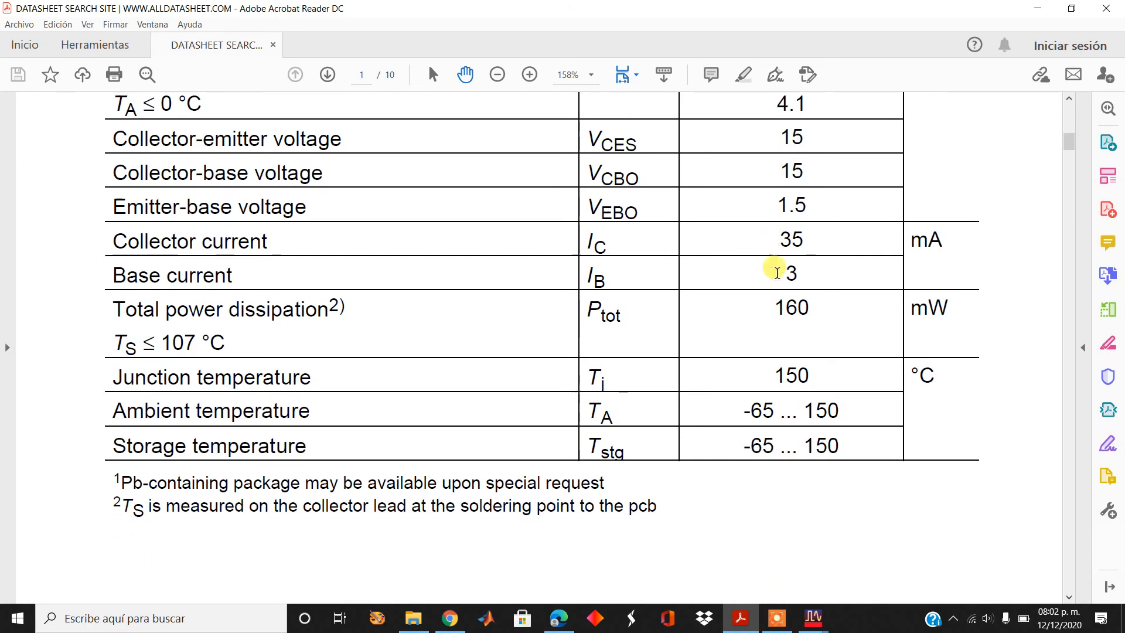
scroll(776, 270, "down", 8)
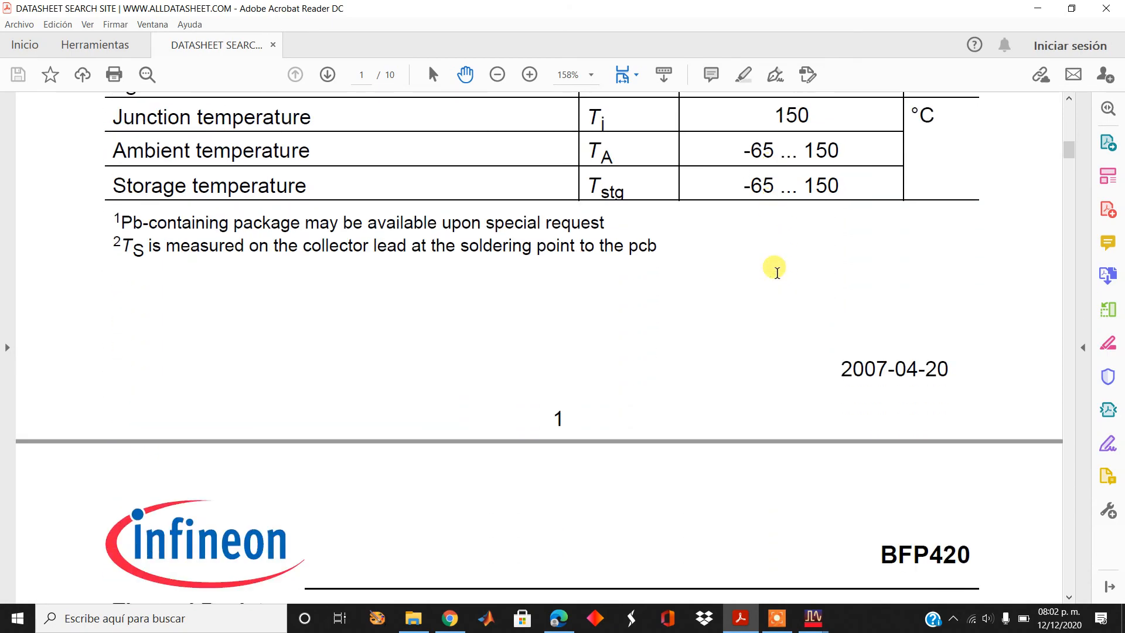
- Review the BFP420 DC and AC electrical characteristics and the SPICE Gummel-Poon transistor chip data on pages 2 to 4
scroll(776, 271, "down", 3)
scroll(776, 271, "down", 4)
scroll(776, 271, "up", 3)
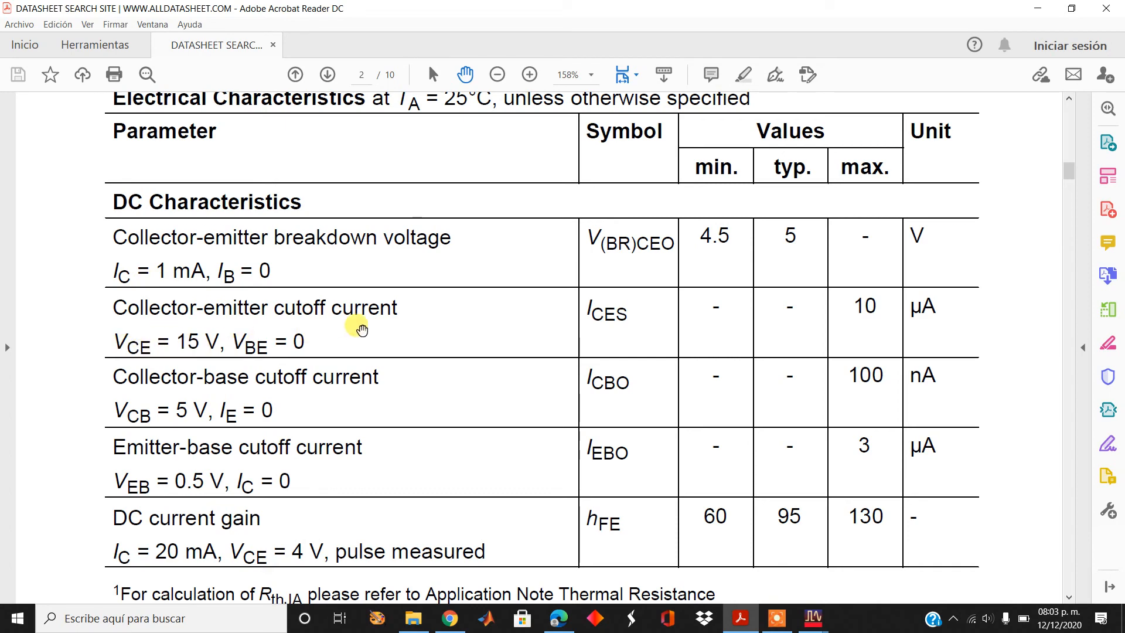
scroll(540, 443, "down", 8)
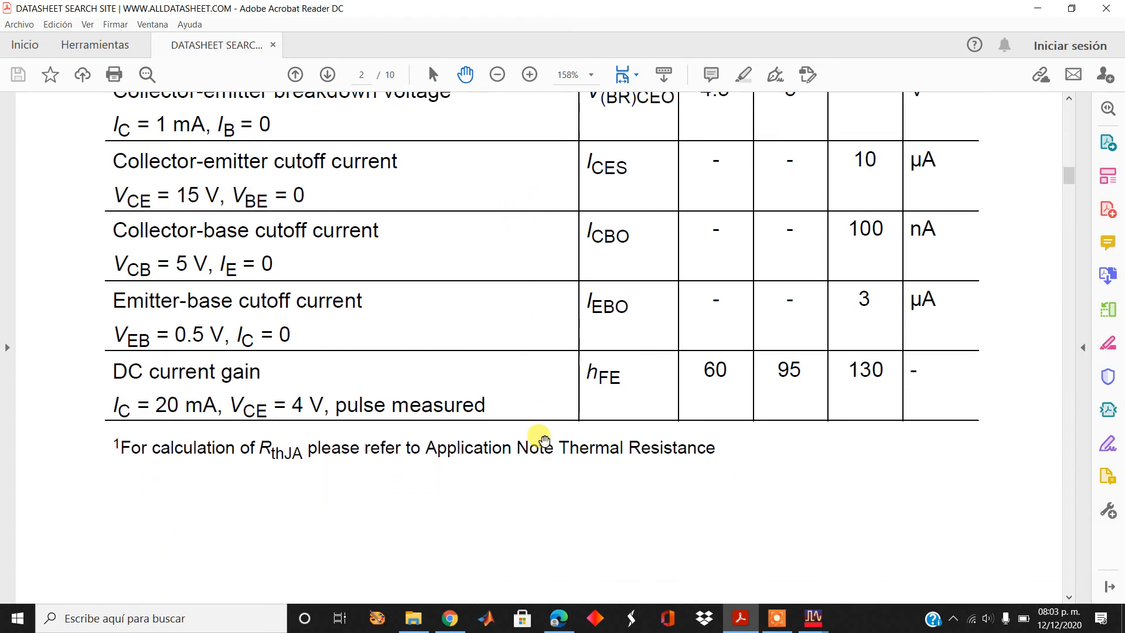
scroll(544, 439, "down", 15)
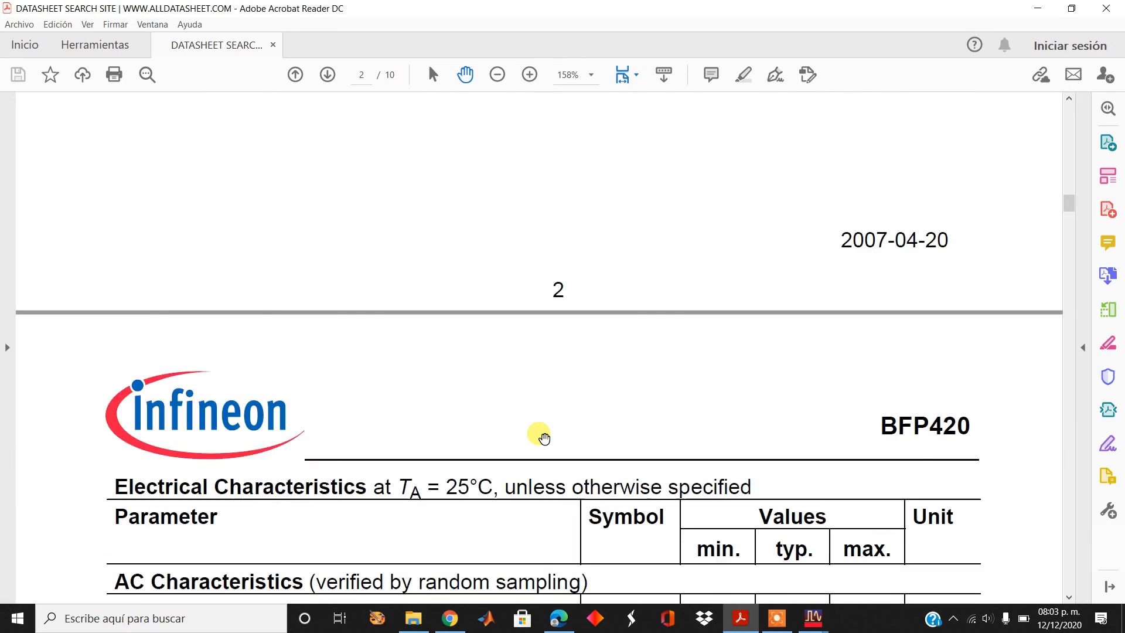
scroll(543, 436, "down", 15)
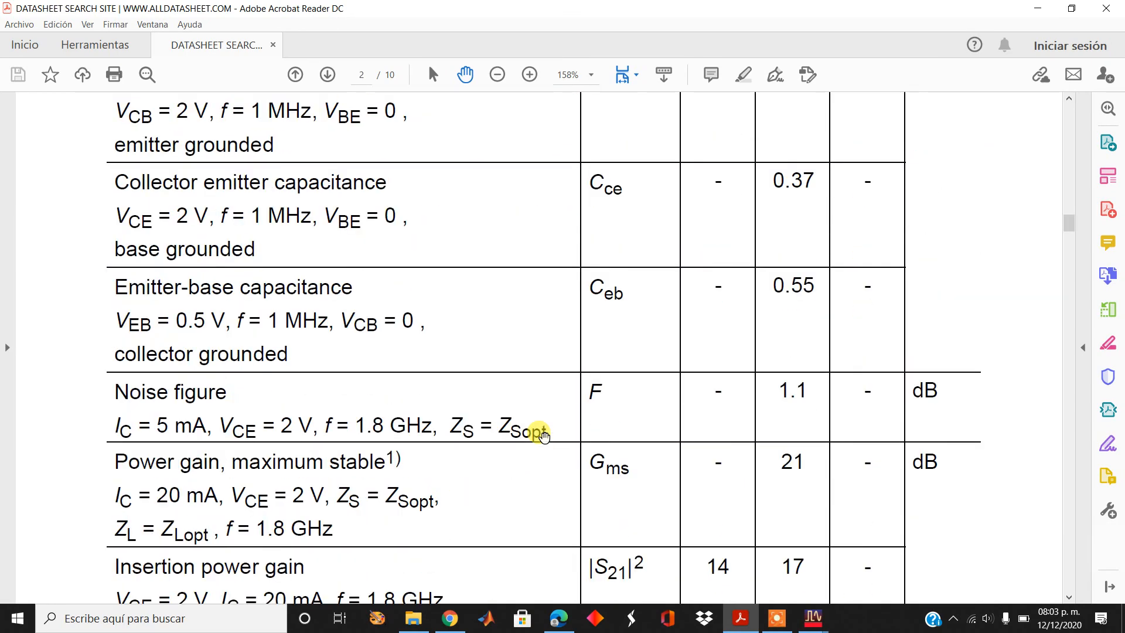
scroll(544, 436, "down", 15)
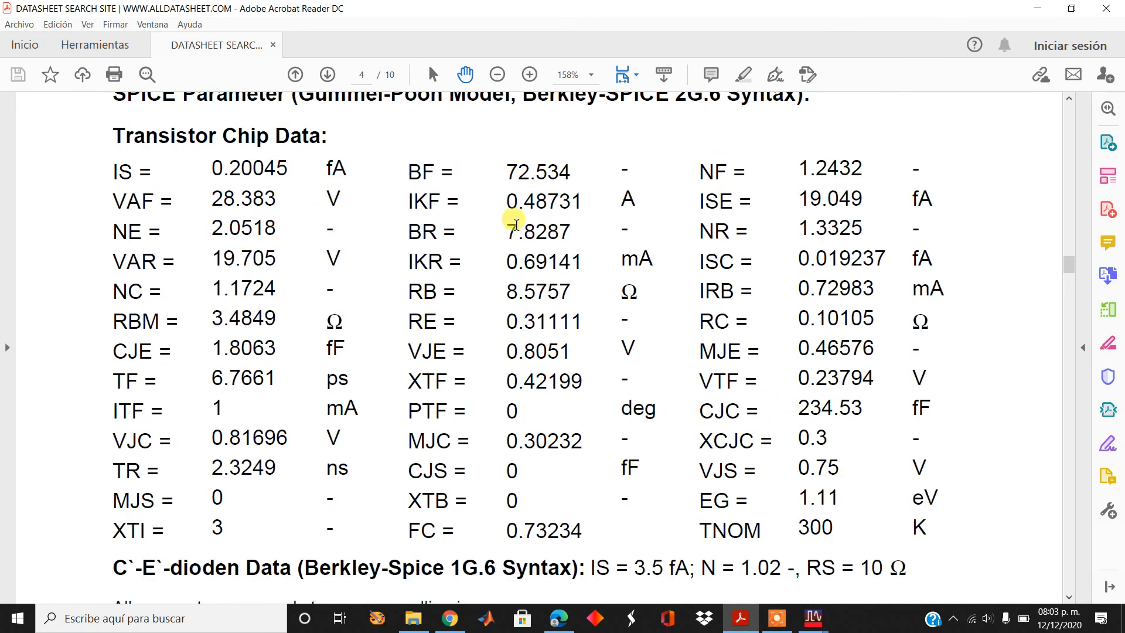
scroll(516, 223, "up", 1)
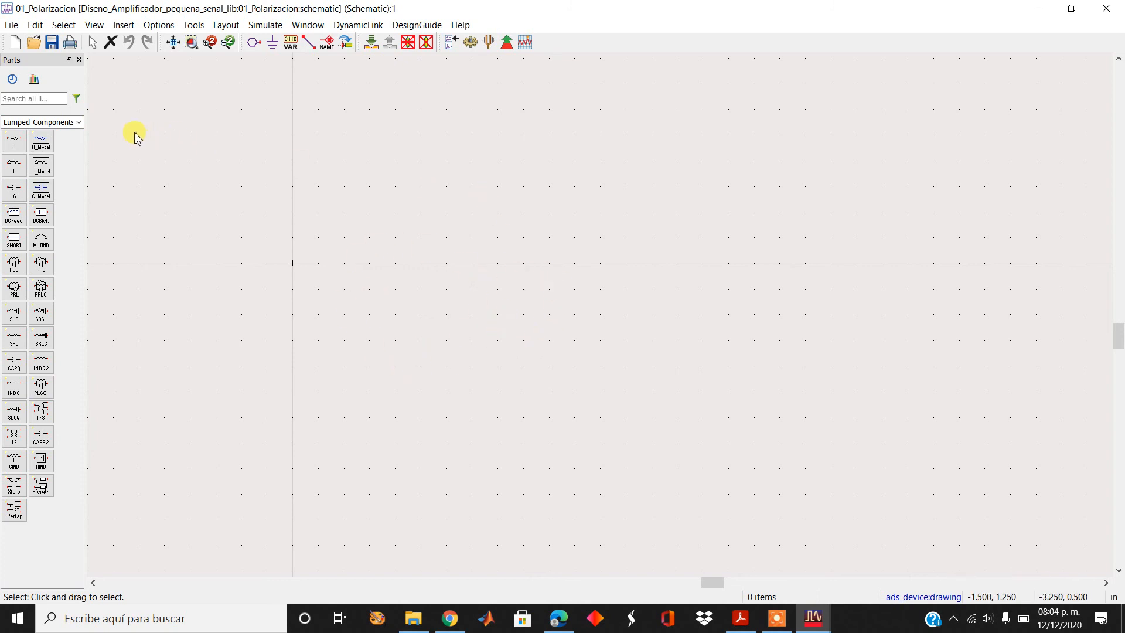
- Place one BJT_NPN transistor from the Basic Components palette on the schematic's horizontal axis, to the right of the origin
left_click(82, 125)
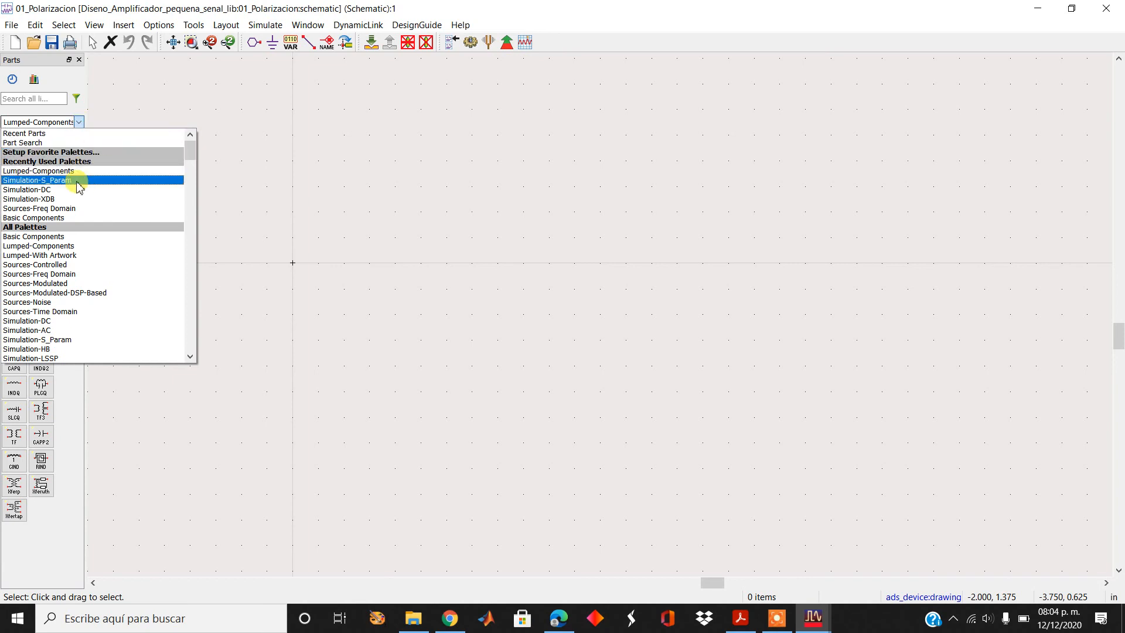
left_click(74, 218)
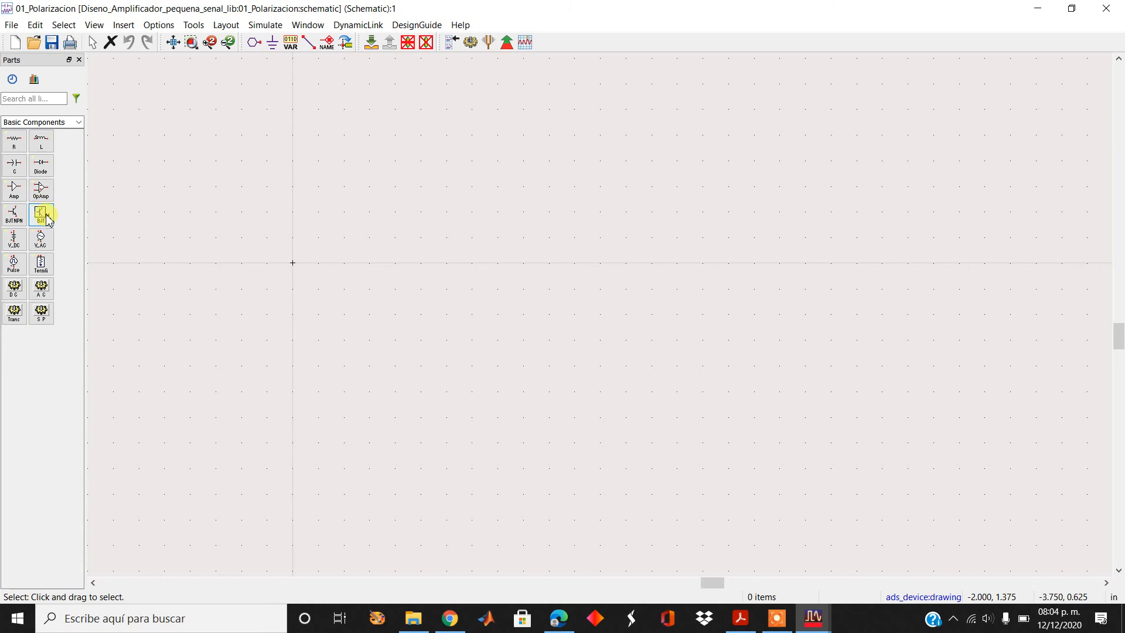
left_click(16, 216)
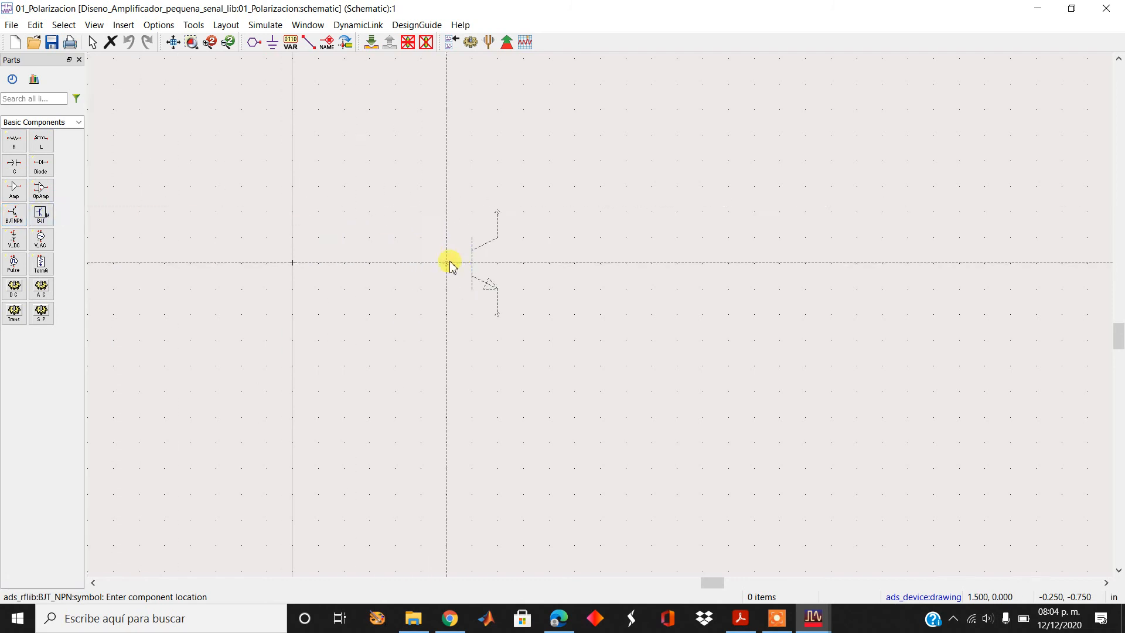
left_click(523, 267)
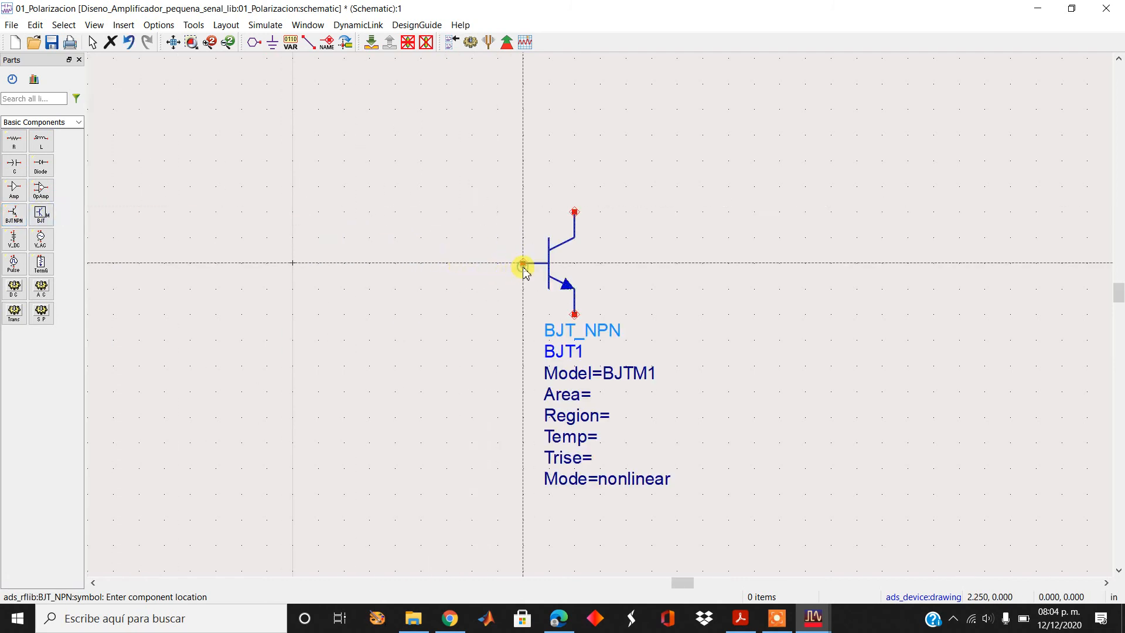
key("Escape")
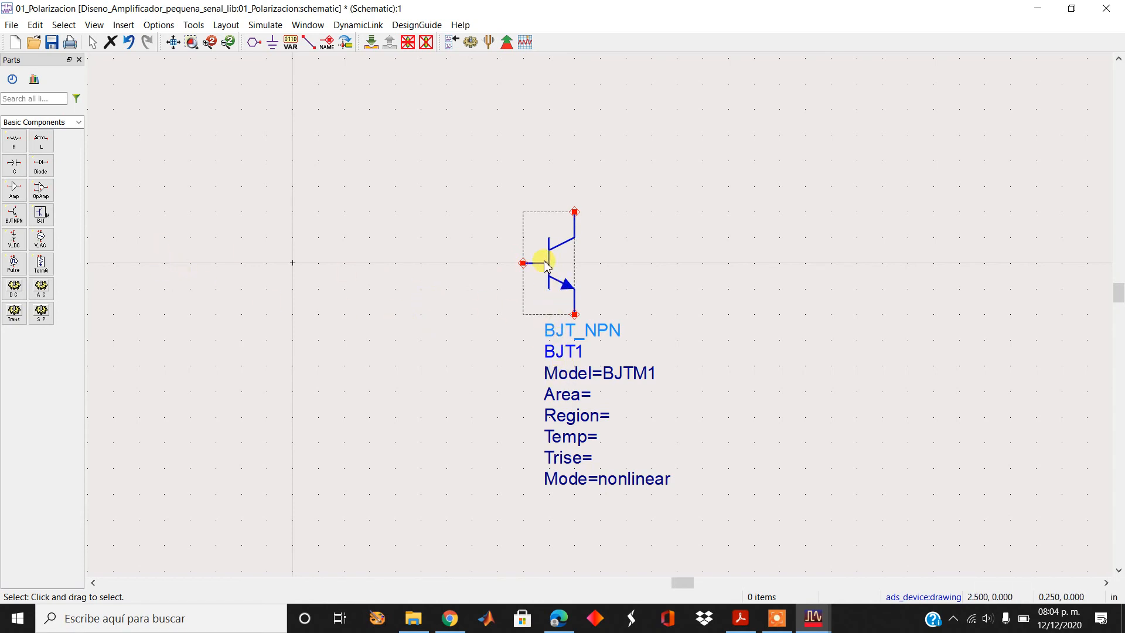
- Place one BJT_Model component in the empty area above and to the left of the origin
left_click(41, 216)
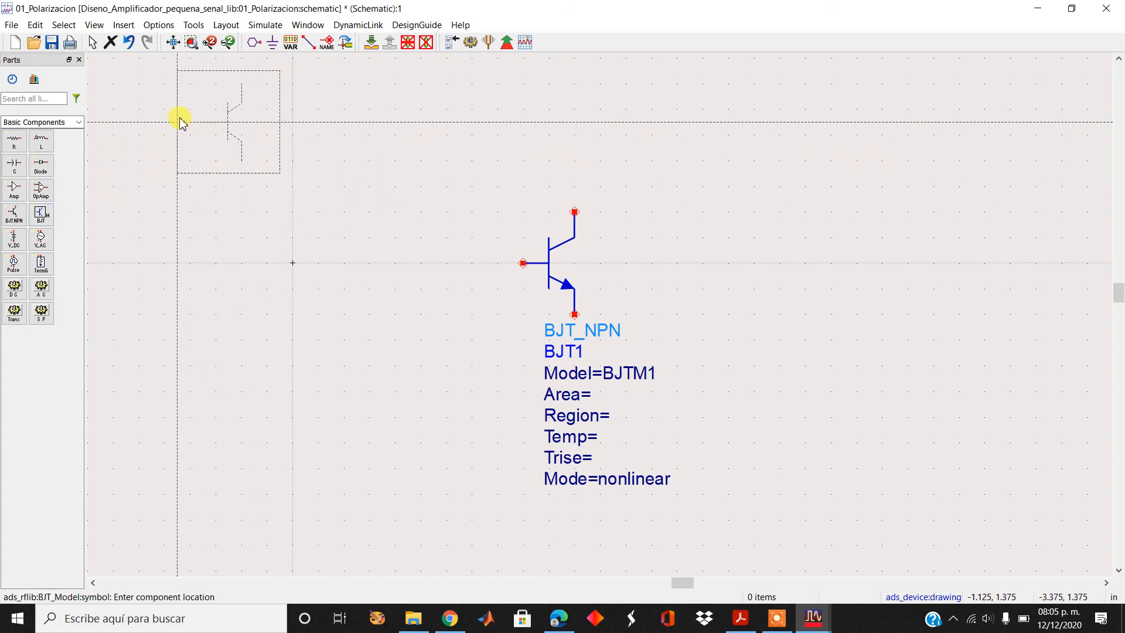
left_click(180, 121)
key("Escape")
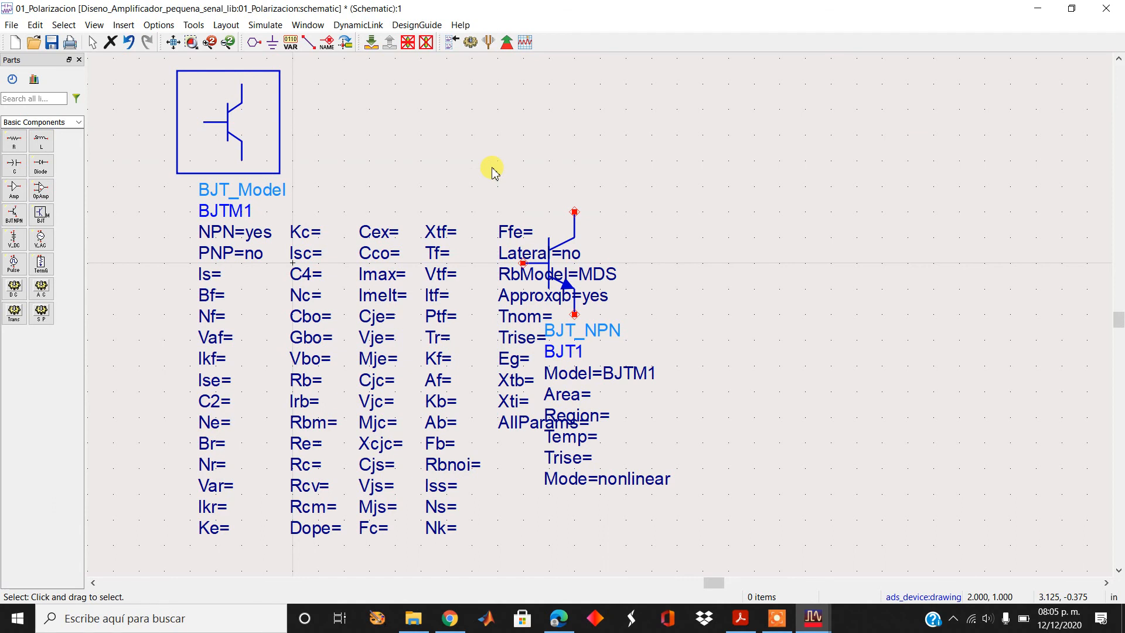
- Move the BJT_NPN transistor horizontally to the right so it clears the BJT_Model parameter list
left_click(578, 227)
left_click_drag(577, 227, 744, 229)
left_click(562, 147)
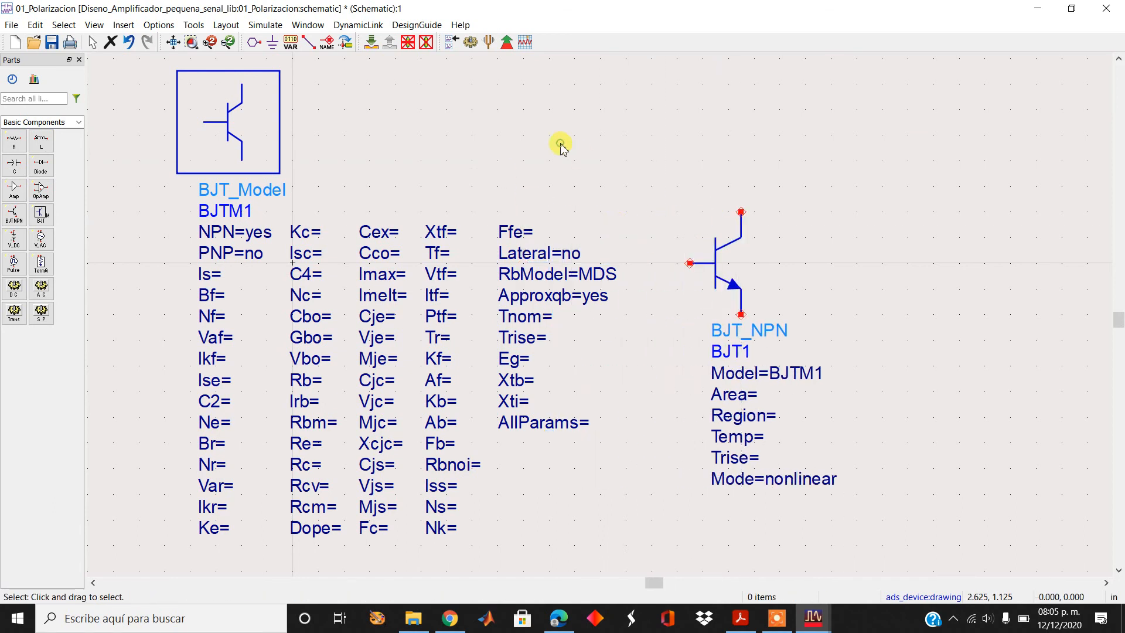
- Rename the BJT_Model instance as BFP420
left_click(266, 137)
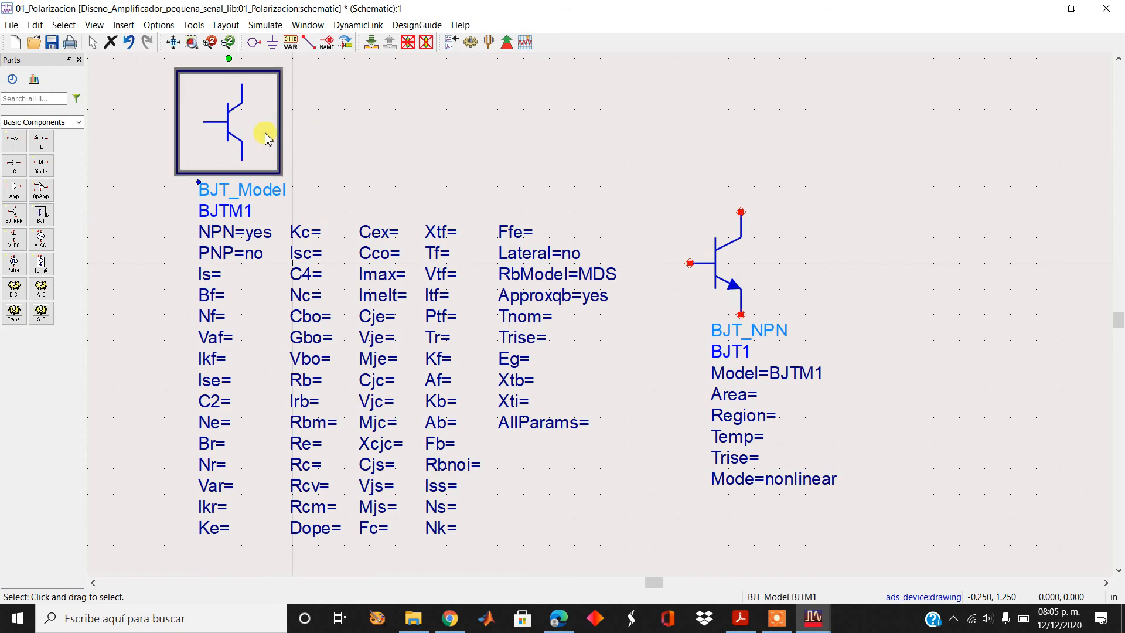
left_click(627, 164)
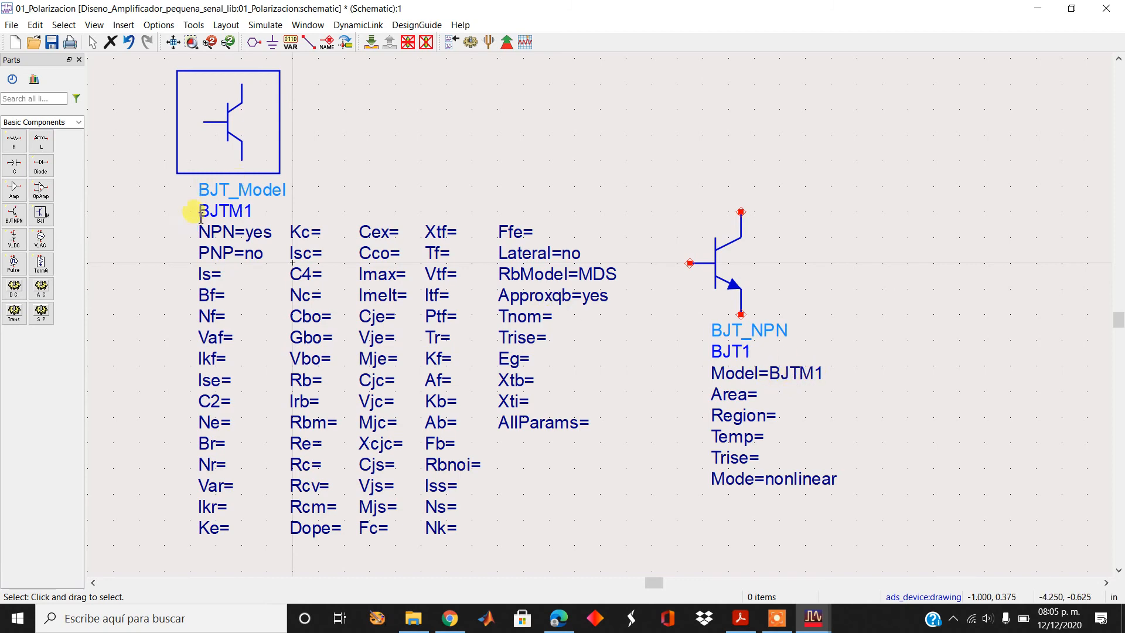
double_click(260, 169)
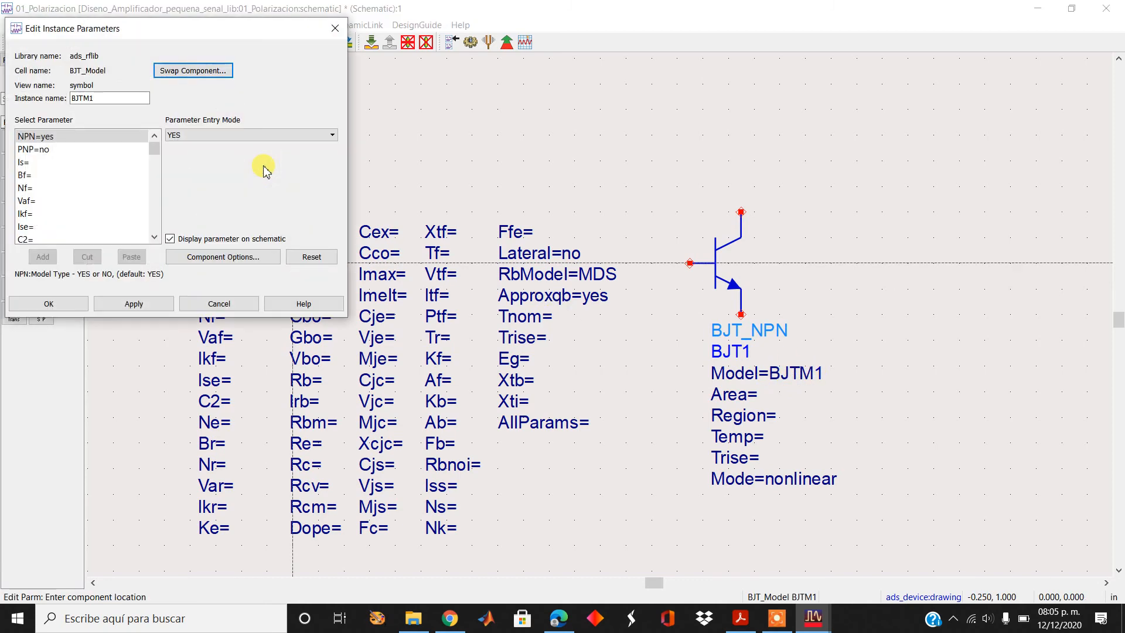
left_click(122, 98)
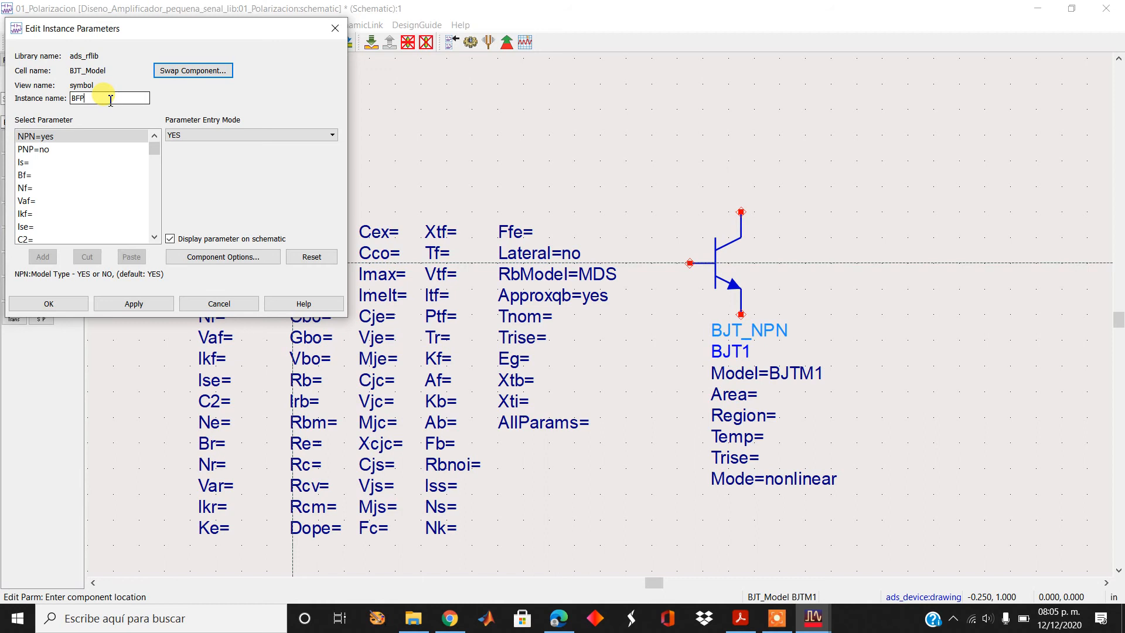
type("BFP420")
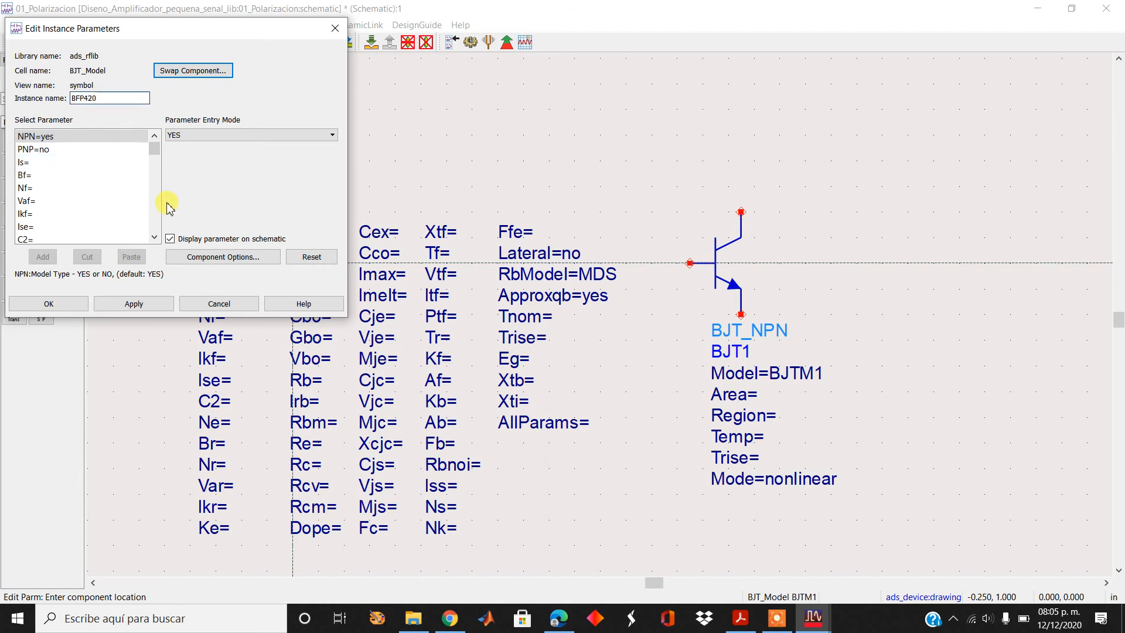
left_click(129, 304)
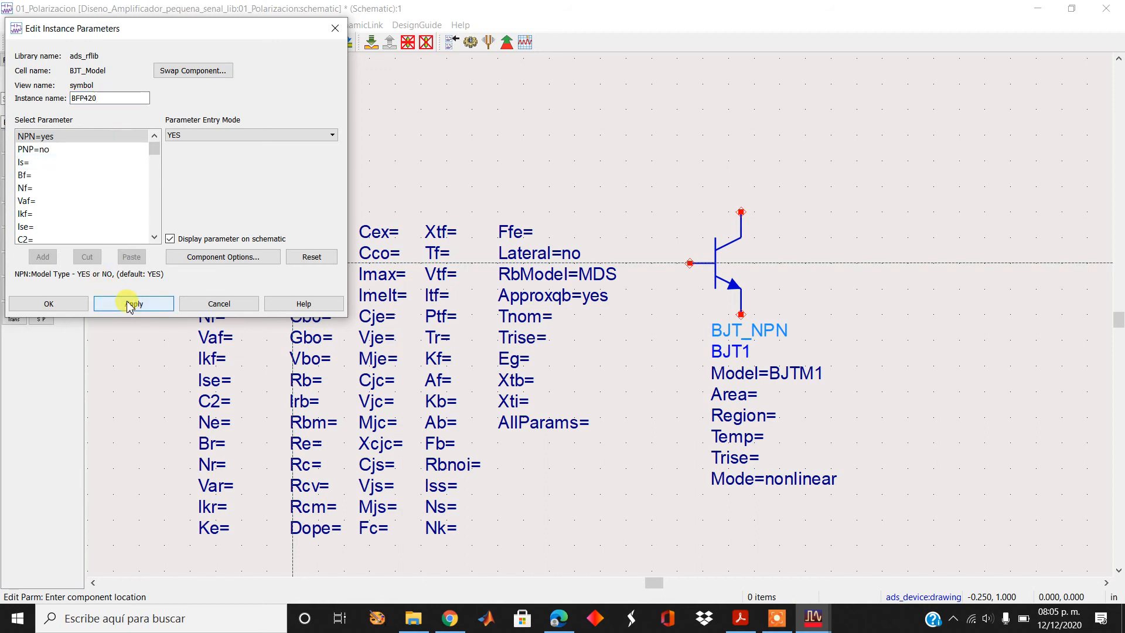
left_click(74, 303)
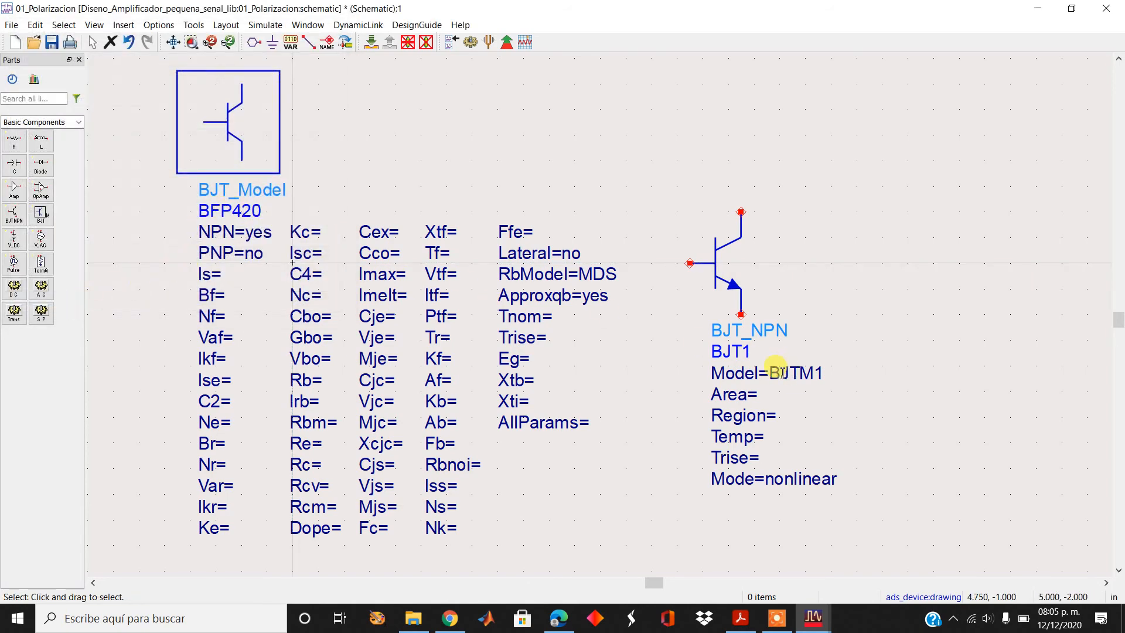
- Set the BJT_NPN transistor's Model parameter to BFP420
double_click(782, 372)
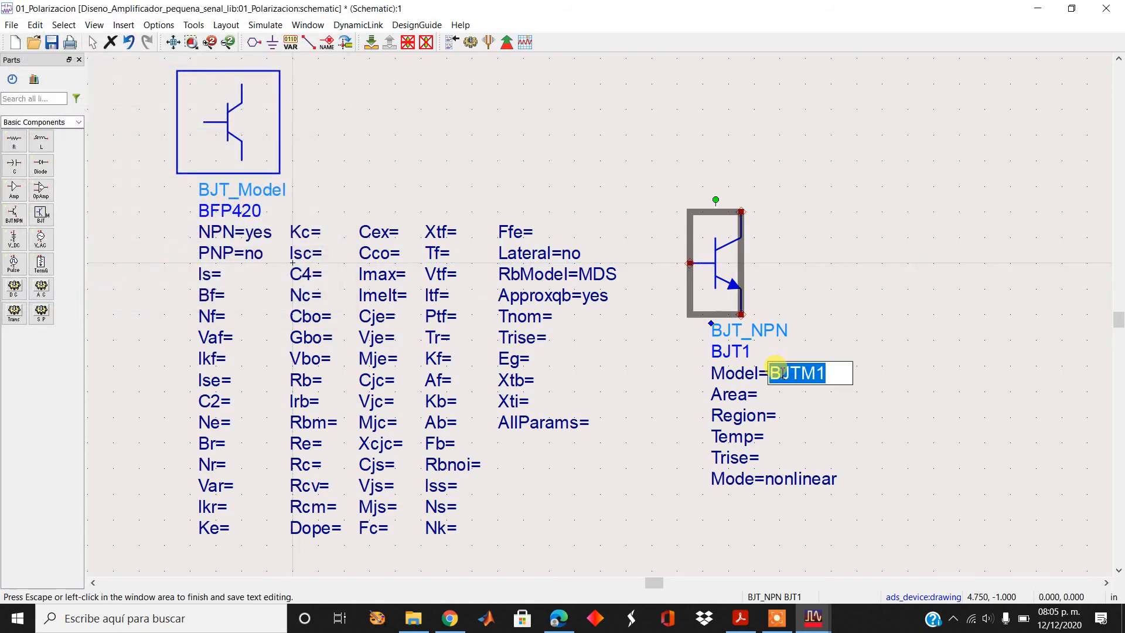
type("BFP")
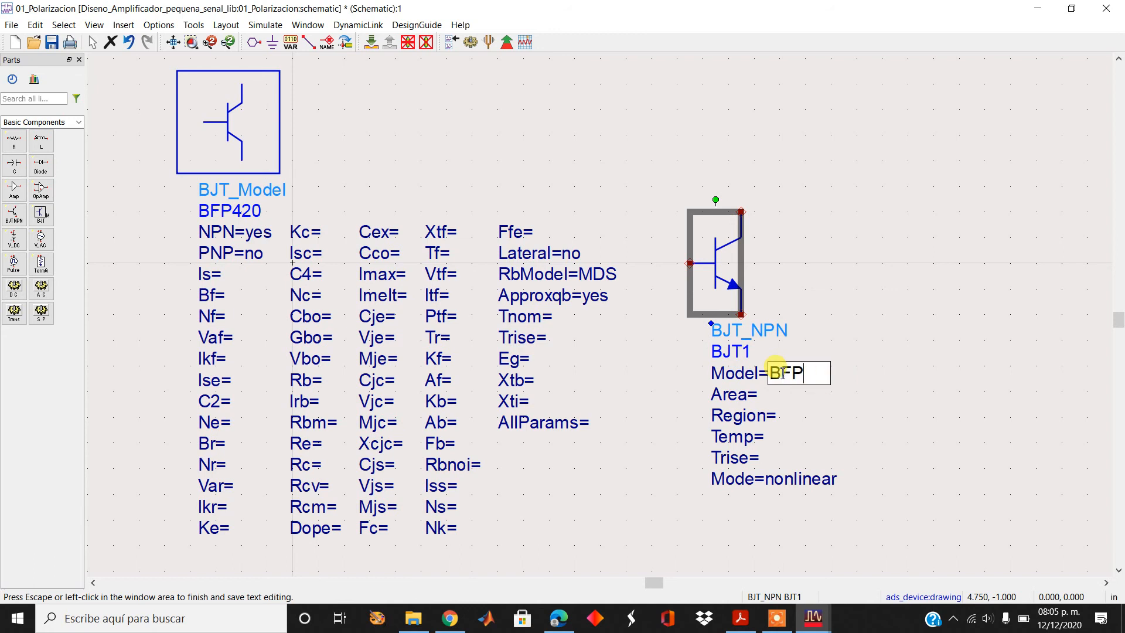
type("420")
left_click(928, 318)
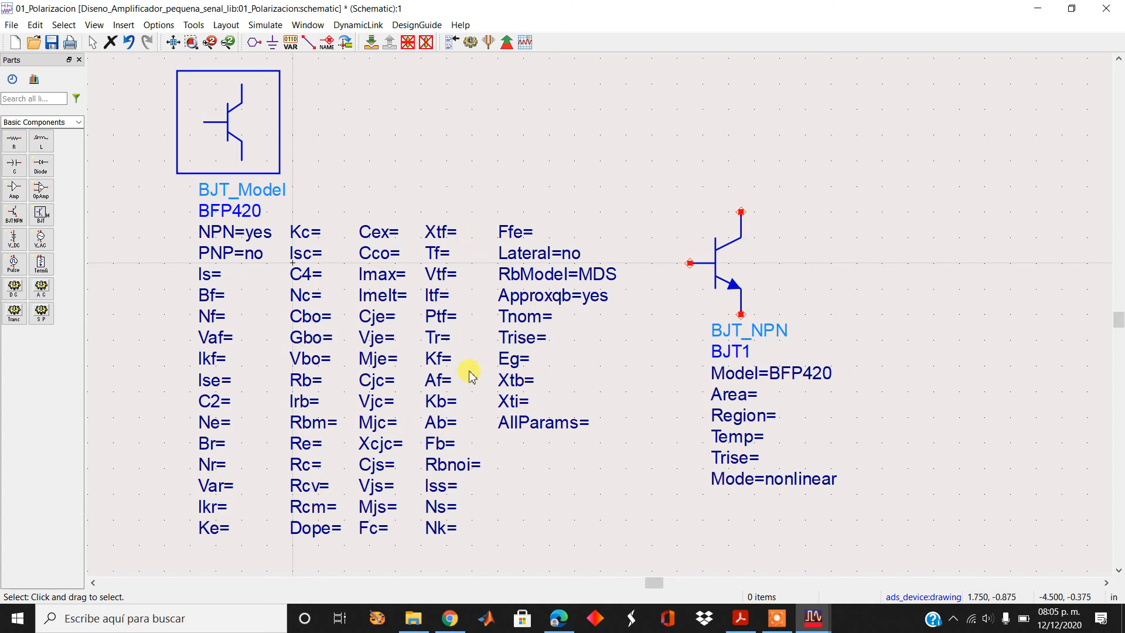
- Arrange the schematic beside the datasheet and open the BFP420 model's instance parameters, keeping the SPICE data visible
left_click(1071, 9)
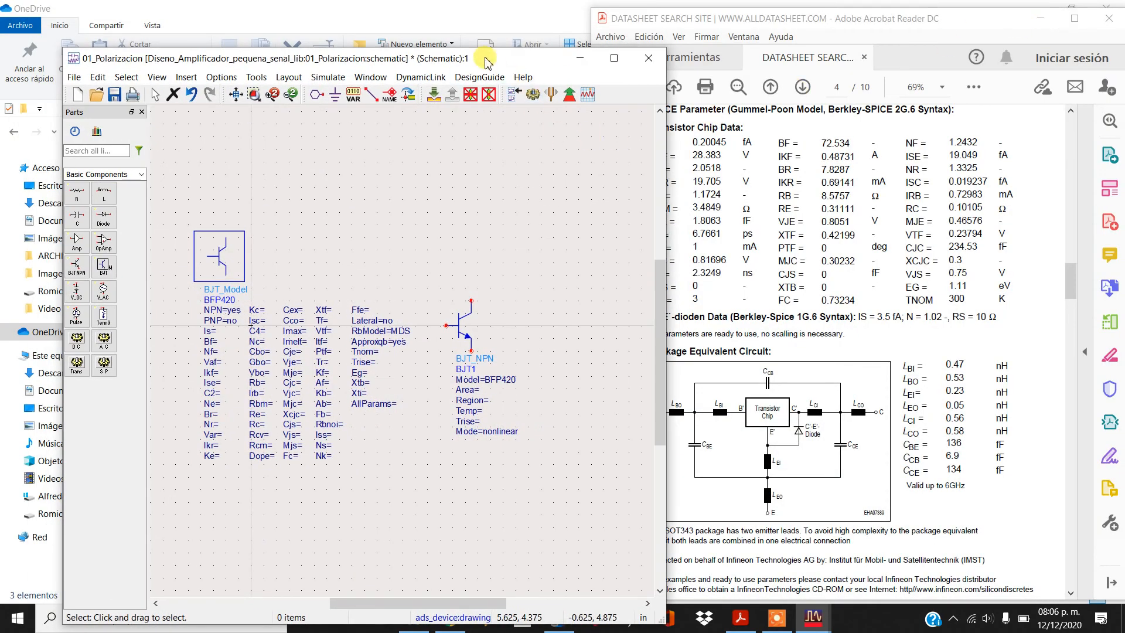
left_click_drag(484, 61, 431, 21)
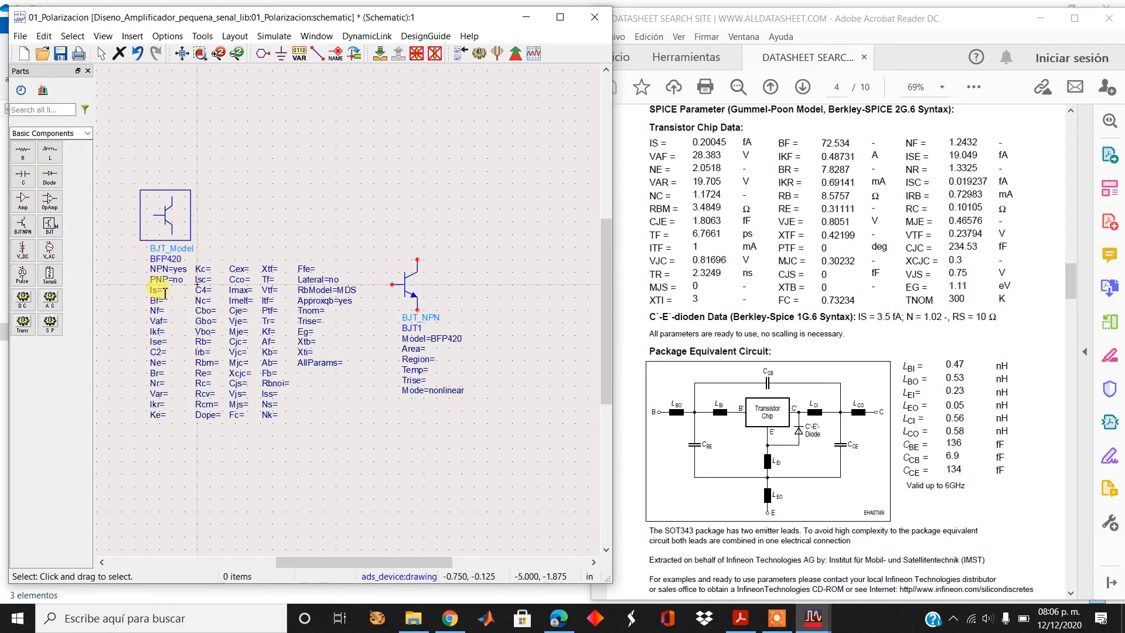
double_click(168, 228)
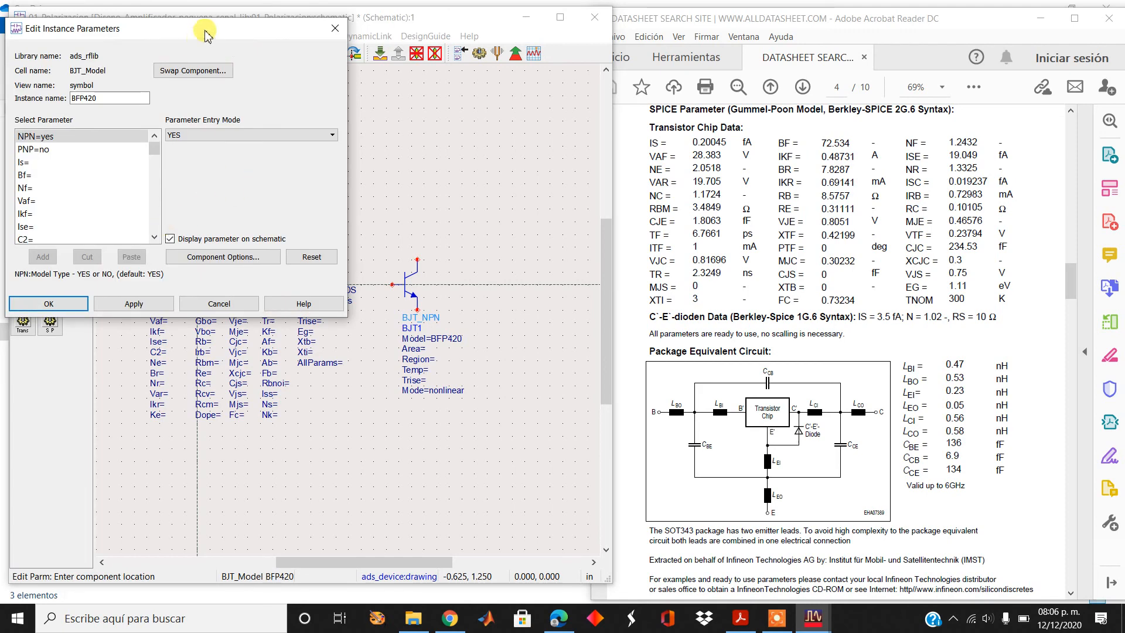
left_click_drag(211, 36, 512, 67)
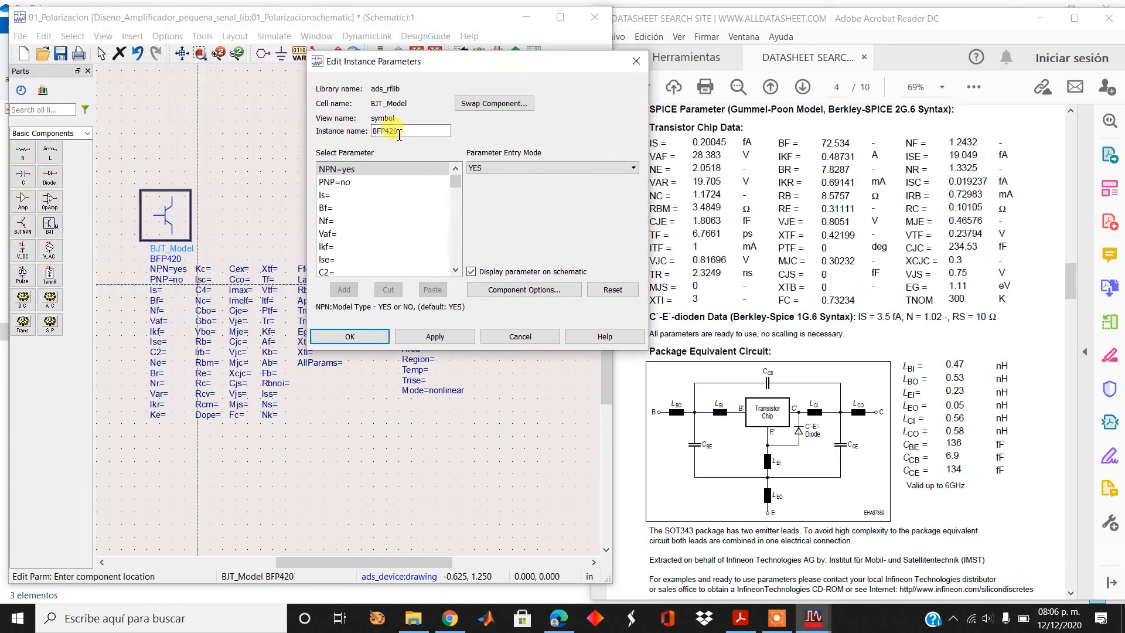
- Set the BFP420 model's Is to 0.20045 fA and Bf to 72.534, applying both values
left_click(375, 195)
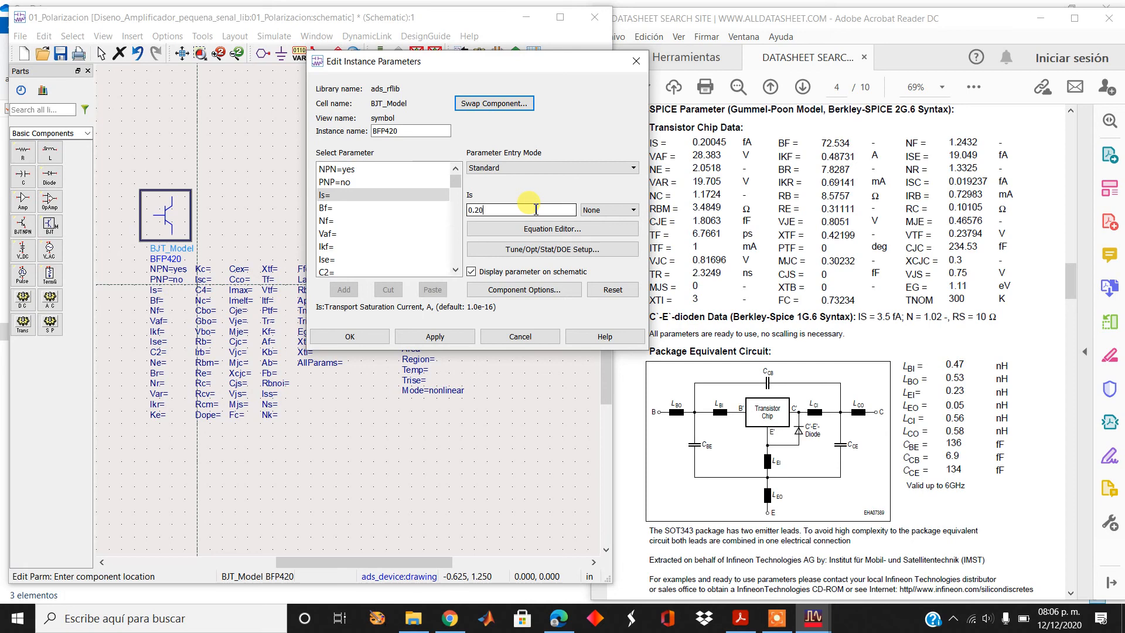
left_click(620, 209)
left_click(604, 232)
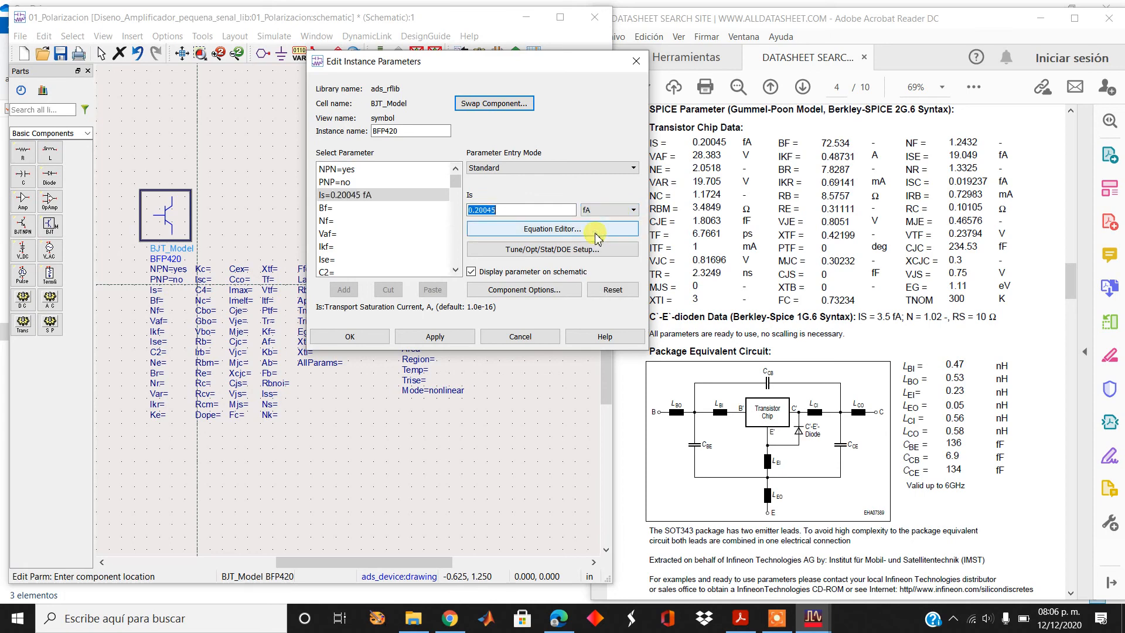
left_click(434, 337)
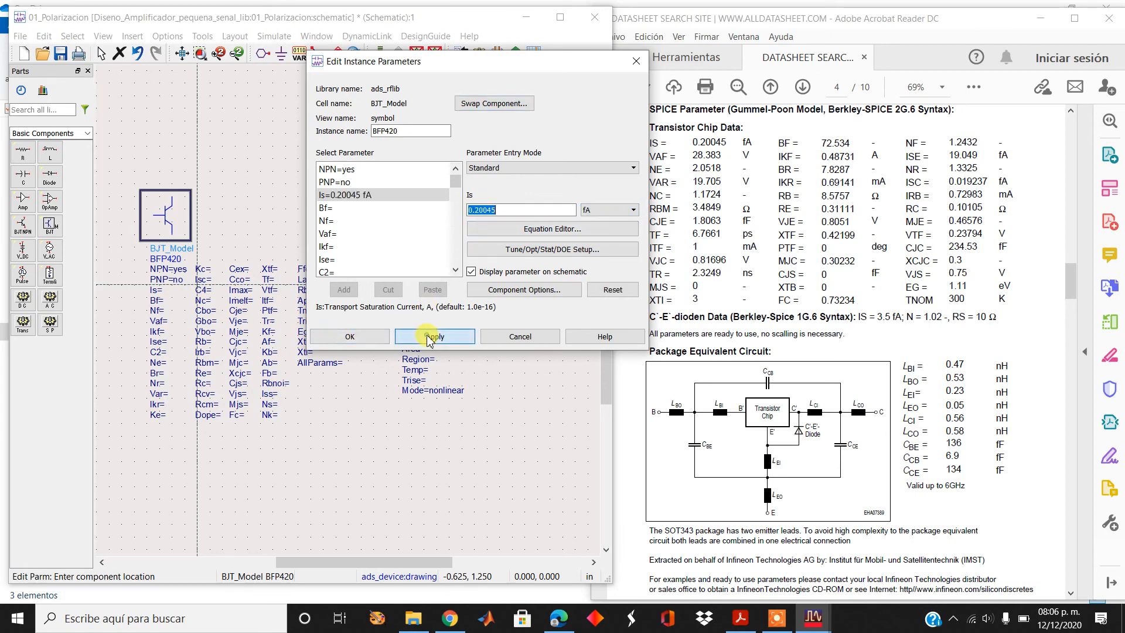
left_click(349, 209)
left_click(492, 210)
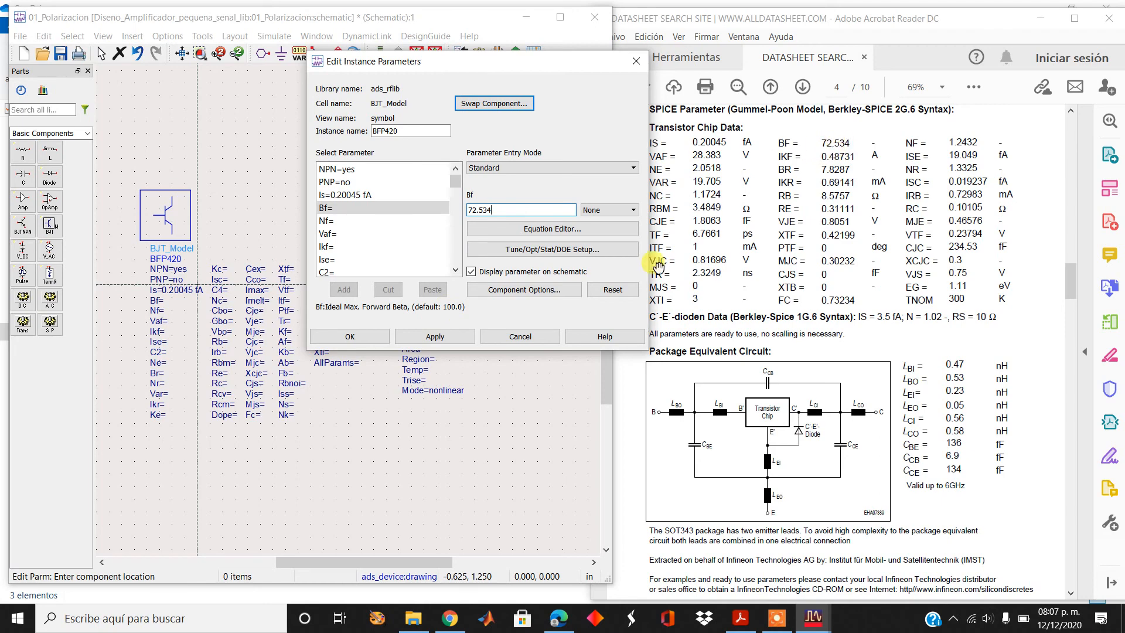
left_click(445, 337)
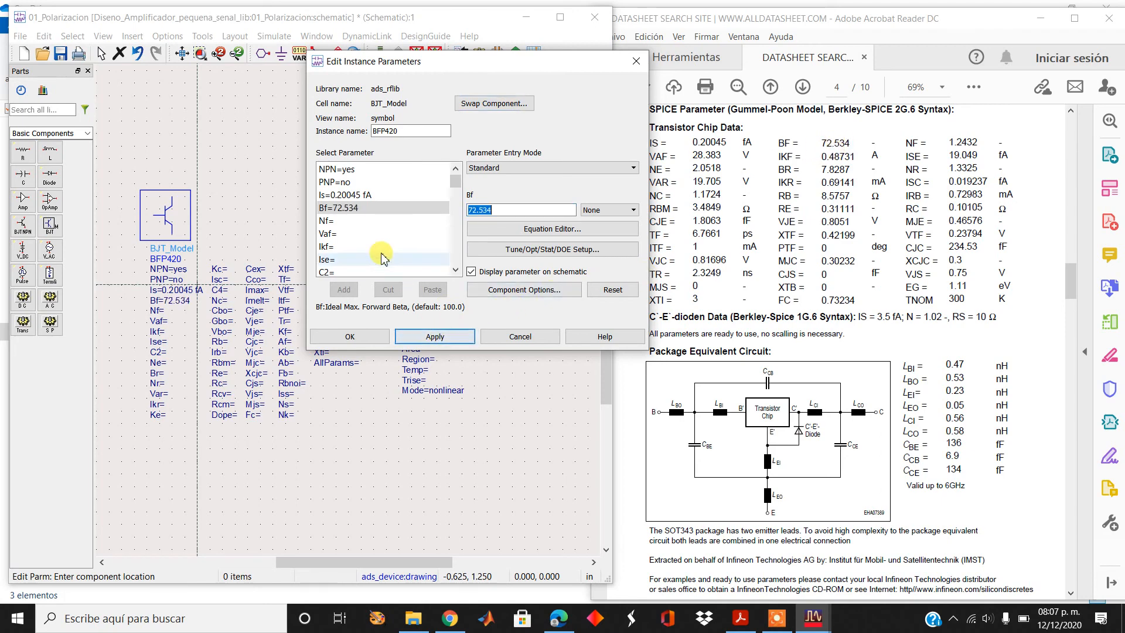
- Compare the BFP420 model's remaining parameters, including Nf, Cbo and Isc, with the datasheet's SPICE transistor chip data
left_click(352, 223)
left_click(536, 210)
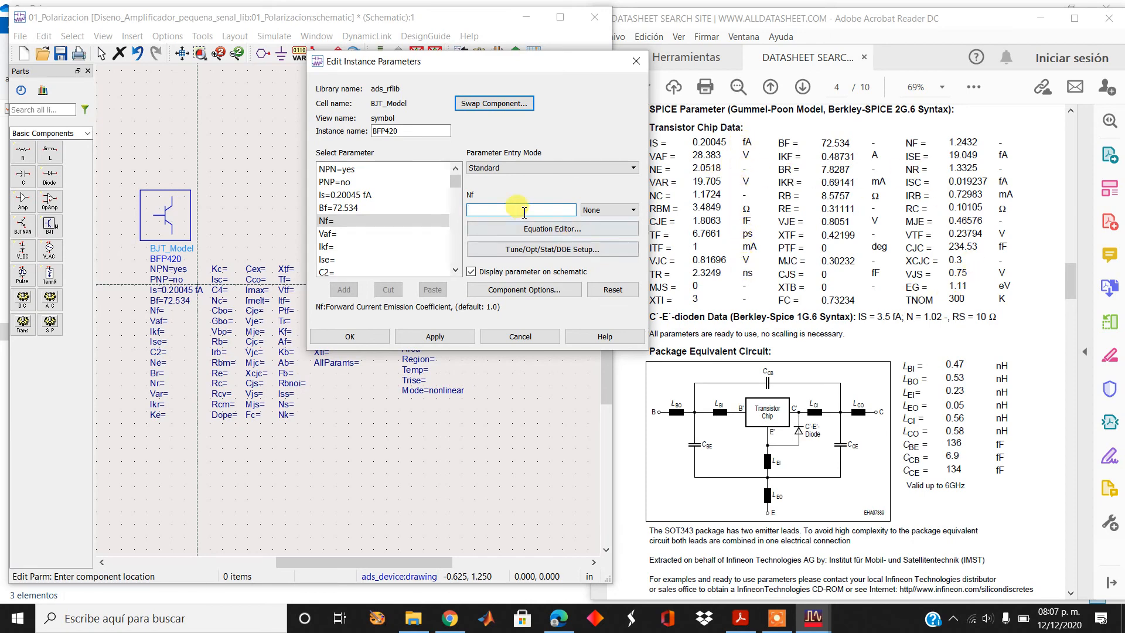
left_click(473, 211)
left_click(456, 272)
left_click(455, 272)
left_click(456, 272)
left_click(455, 273)
left_click(455, 272)
left_click(455, 272)
left_click(456, 272)
left_click(456, 273)
left_click(455, 273)
left_click(456, 273)
left_click(455, 272)
left_click(455, 273)
left_click(455, 272)
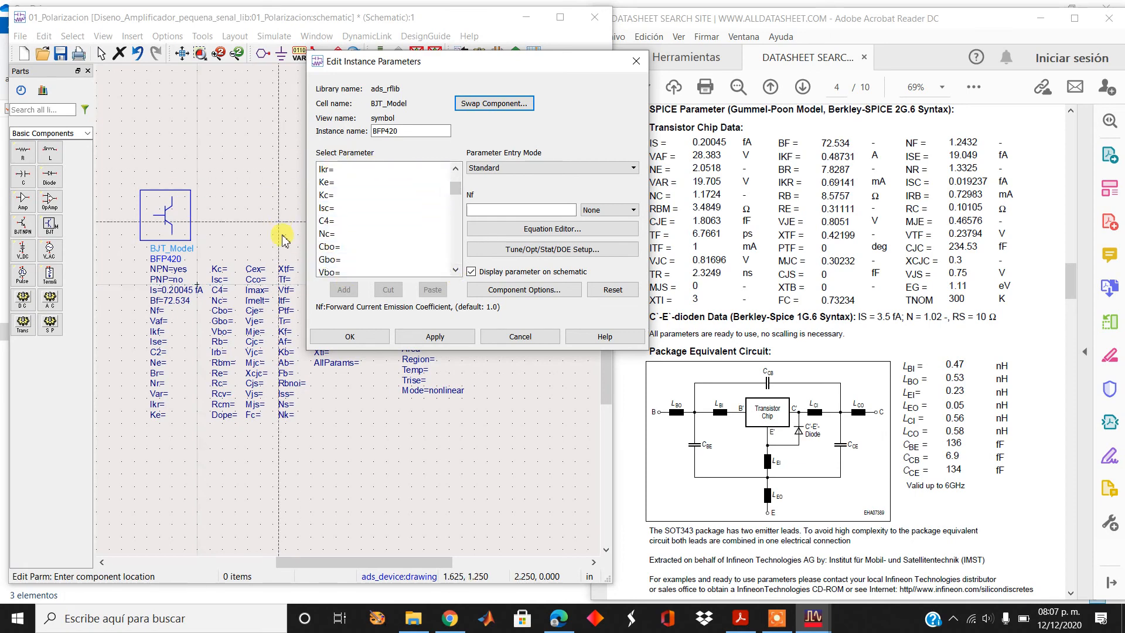
left_click_drag(457, 198, 722, 252)
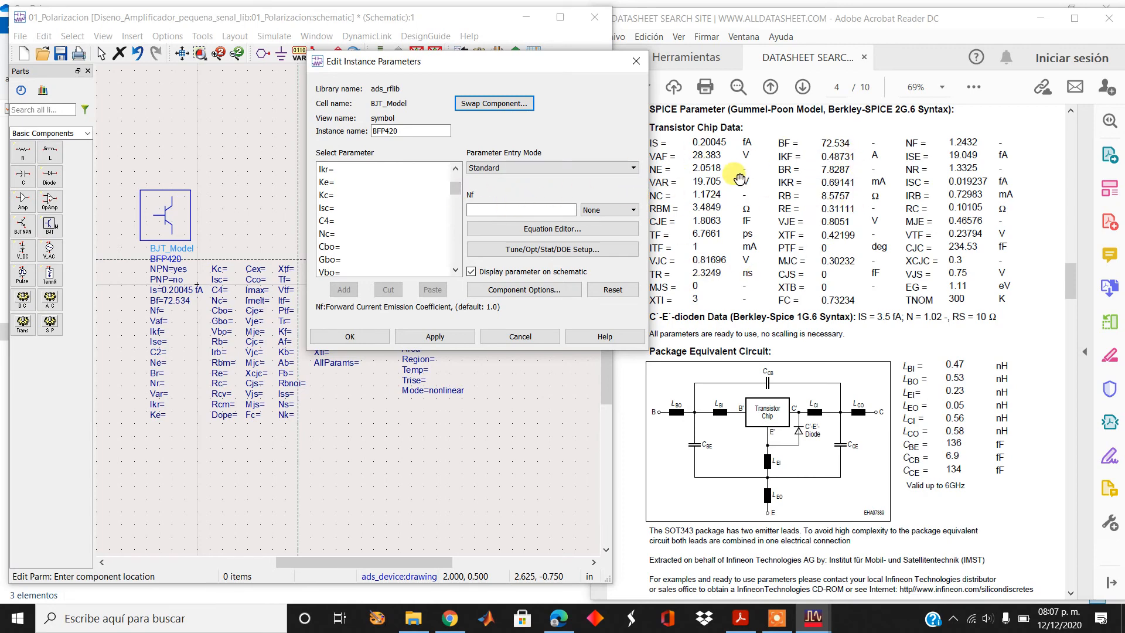
left_click(354, 248)
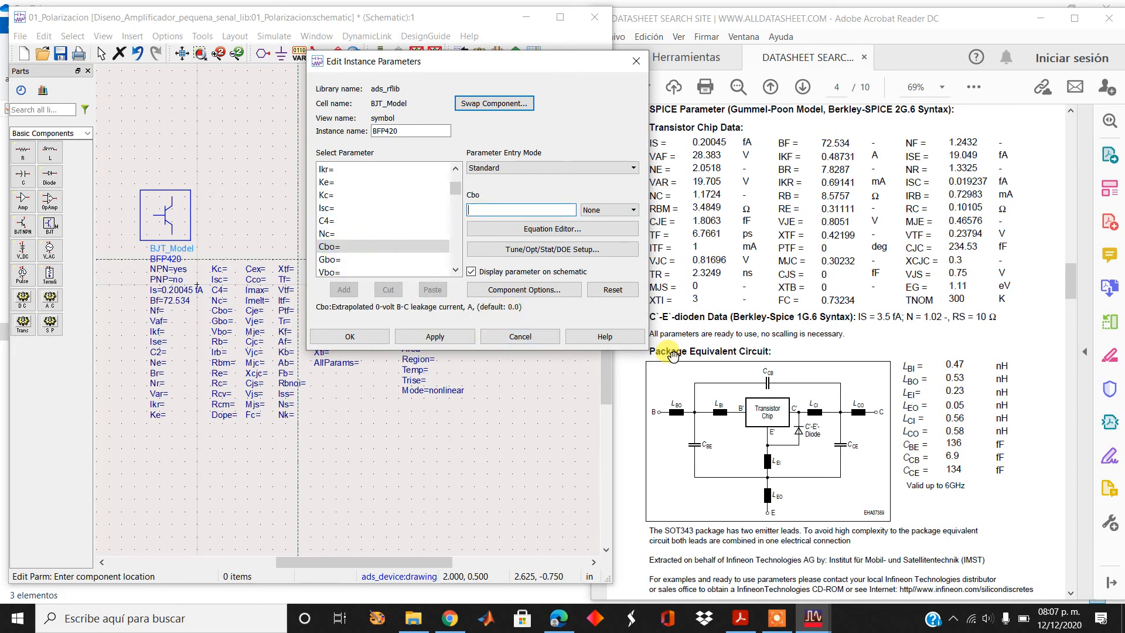
left_click_drag(539, 63, 453, 71)
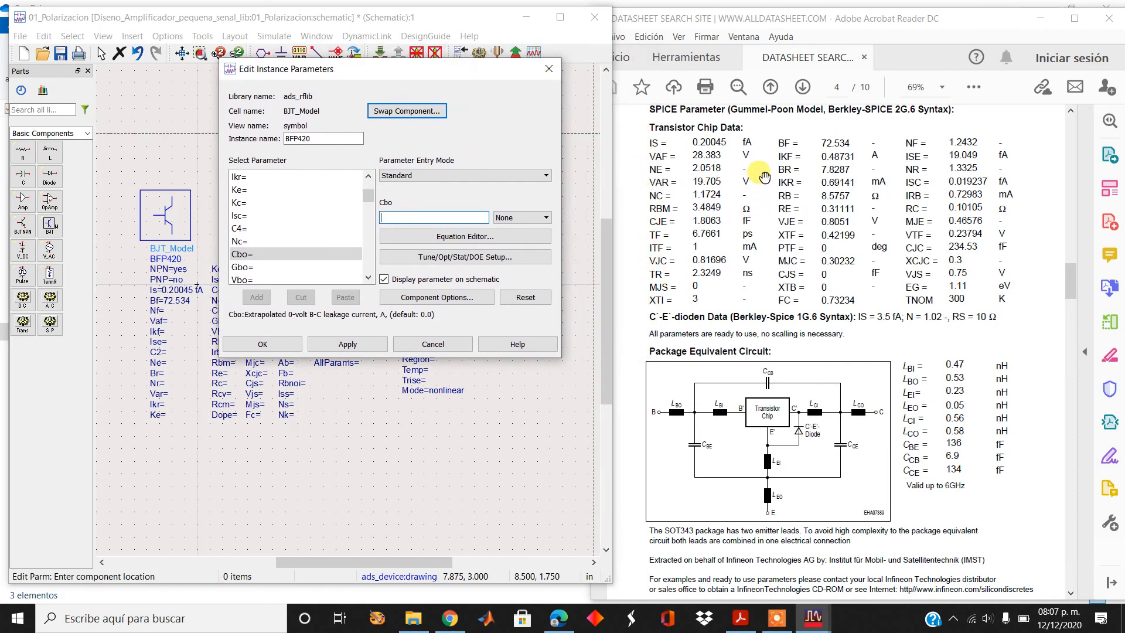
left_click(304, 256)
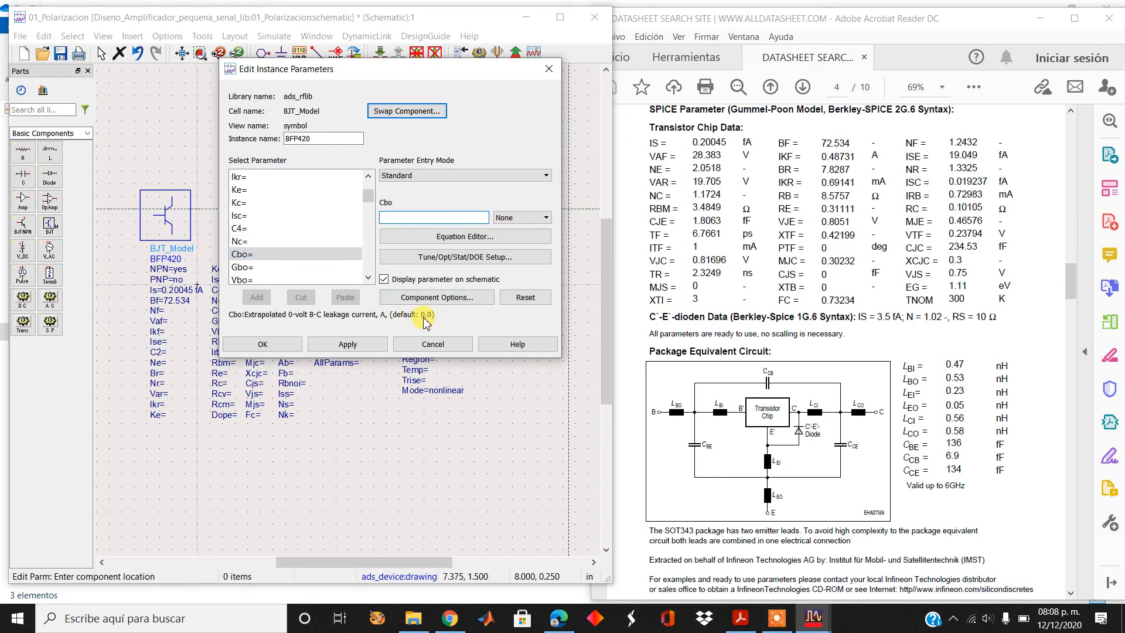
left_click(260, 216)
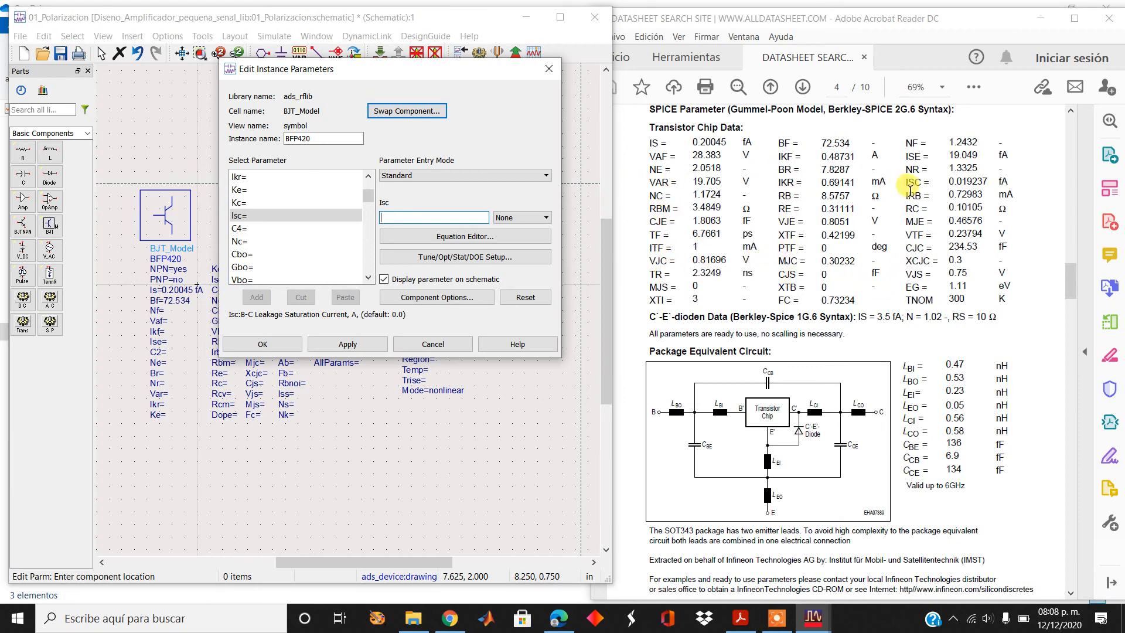
left_click_drag(906, 183, 1008, 187)
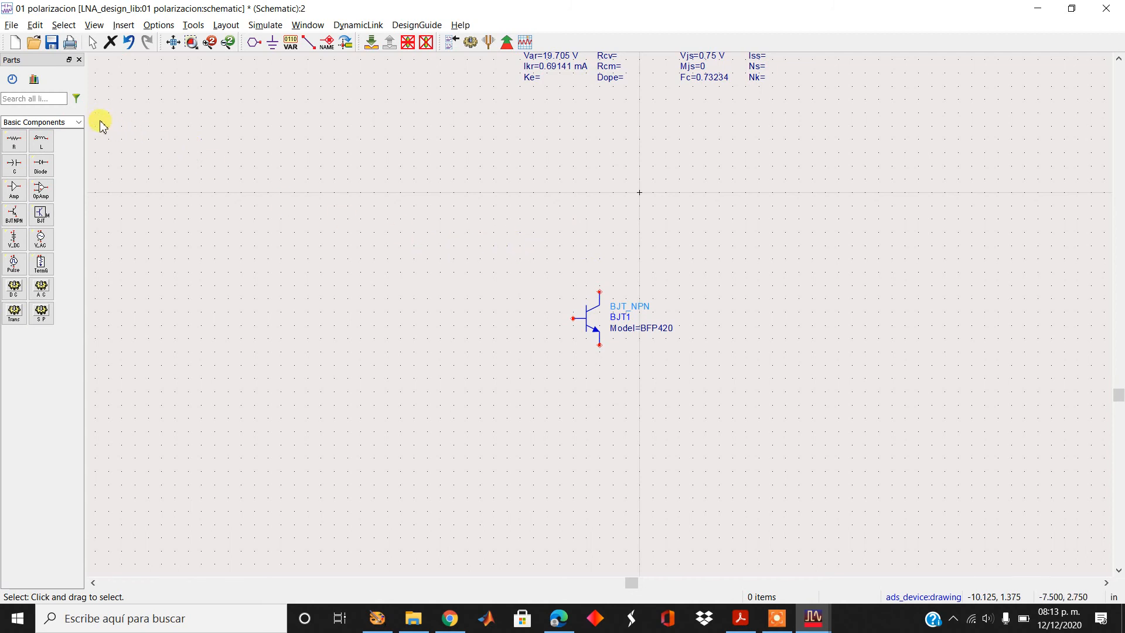
- Place two Lumped-Components resistors: one vertical above the transistor's collector and one horizontal to the upper left of its base
left_click(82, 123)
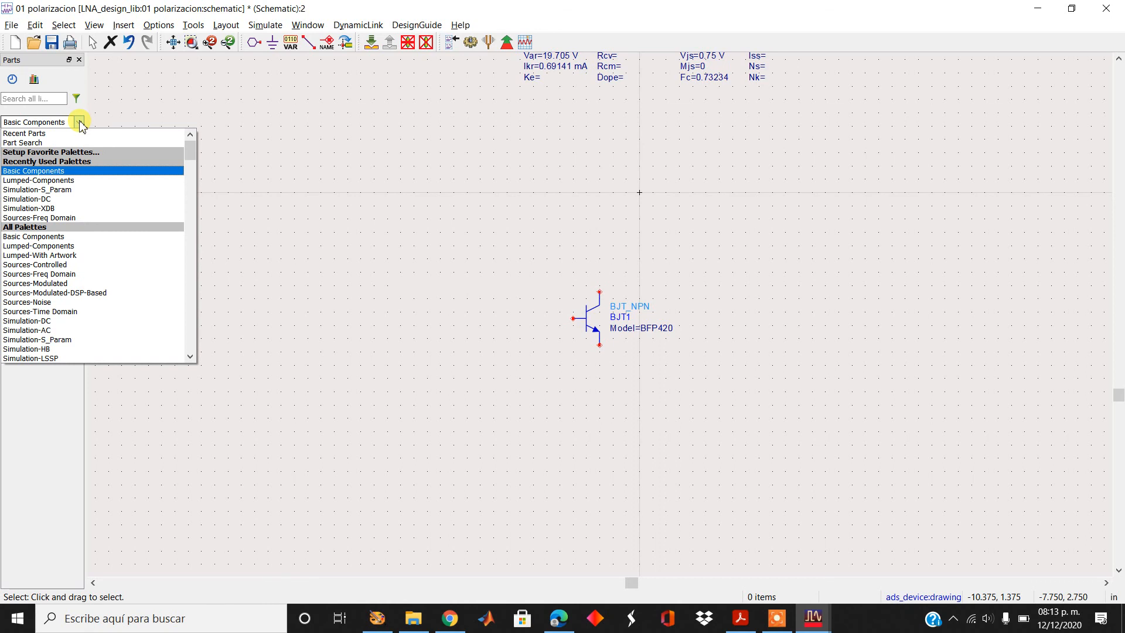
left_click(70, 181)
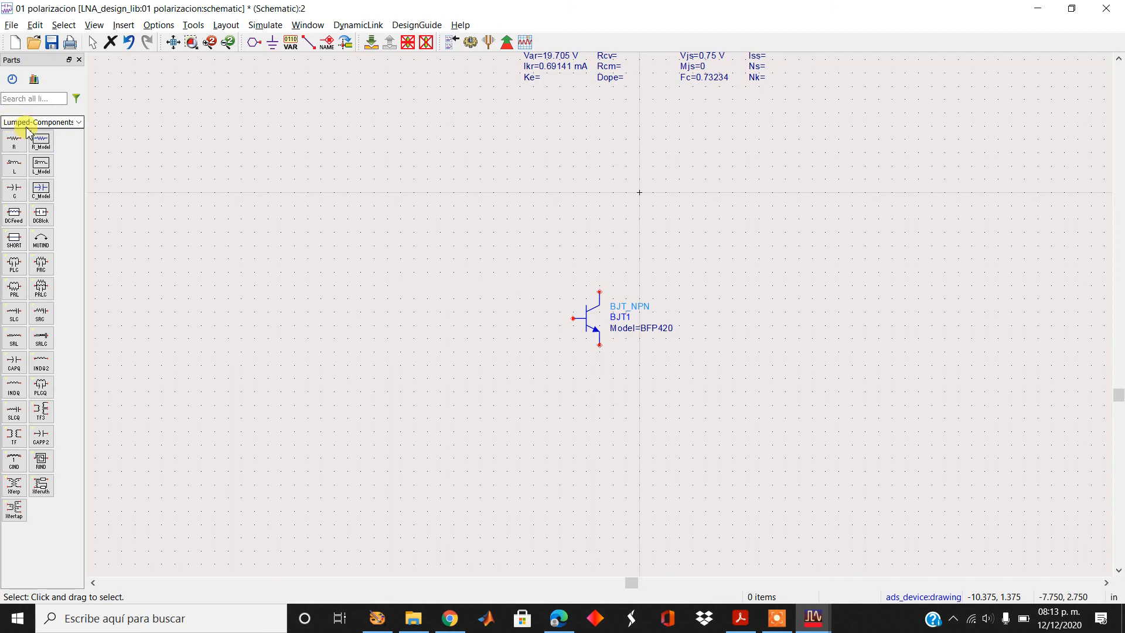
left_click(13, 148)
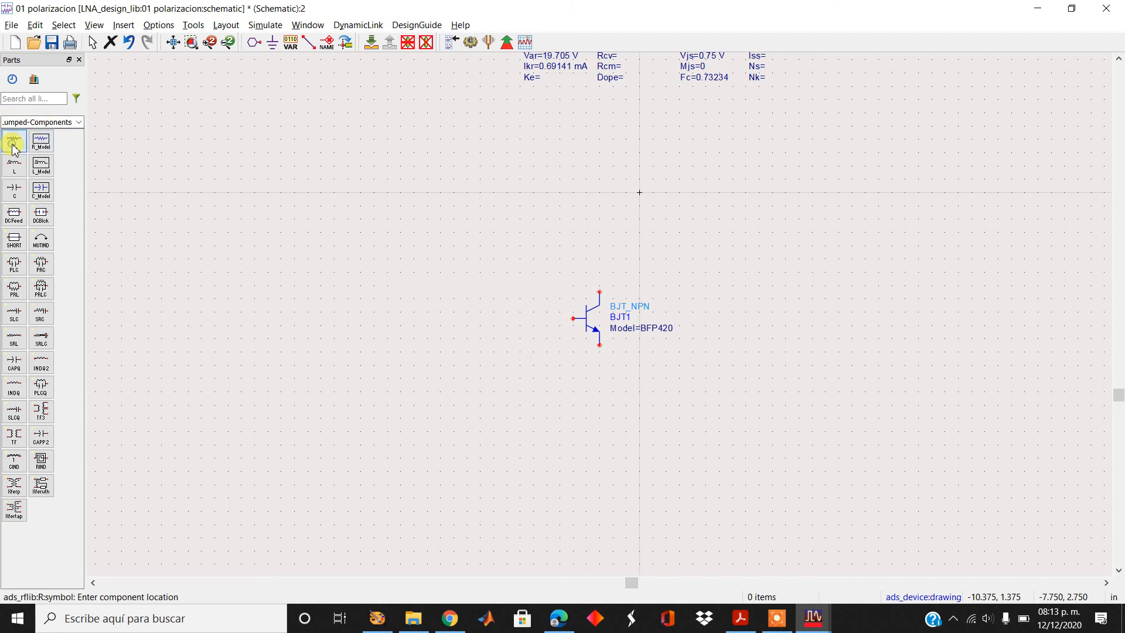
left_click(601, 221)
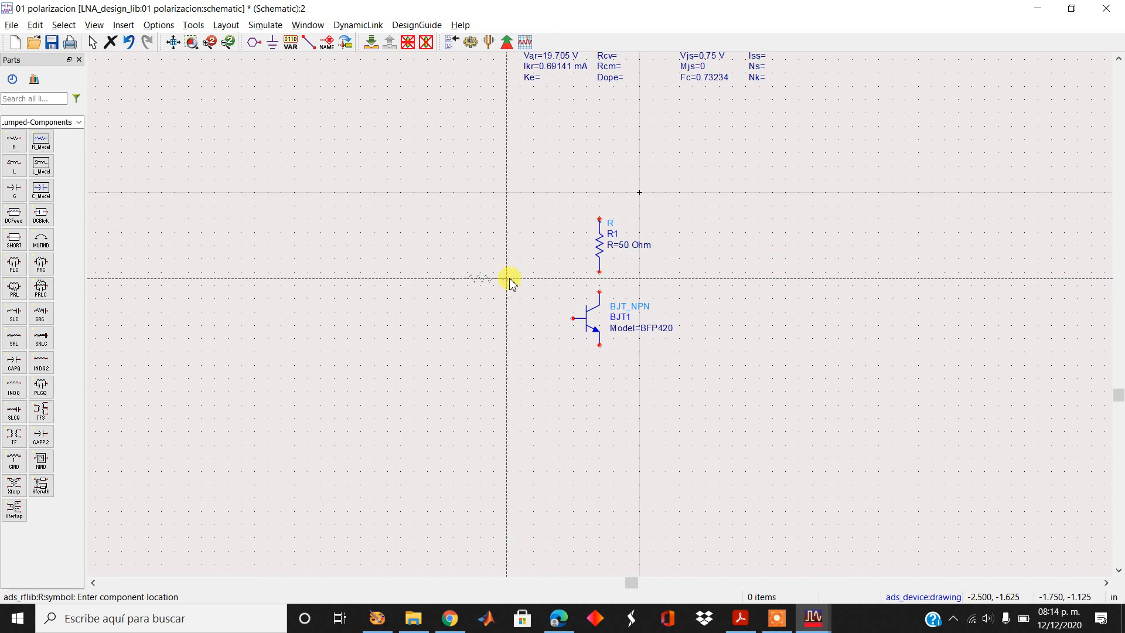
left_click(541, 273)
key("Escape")
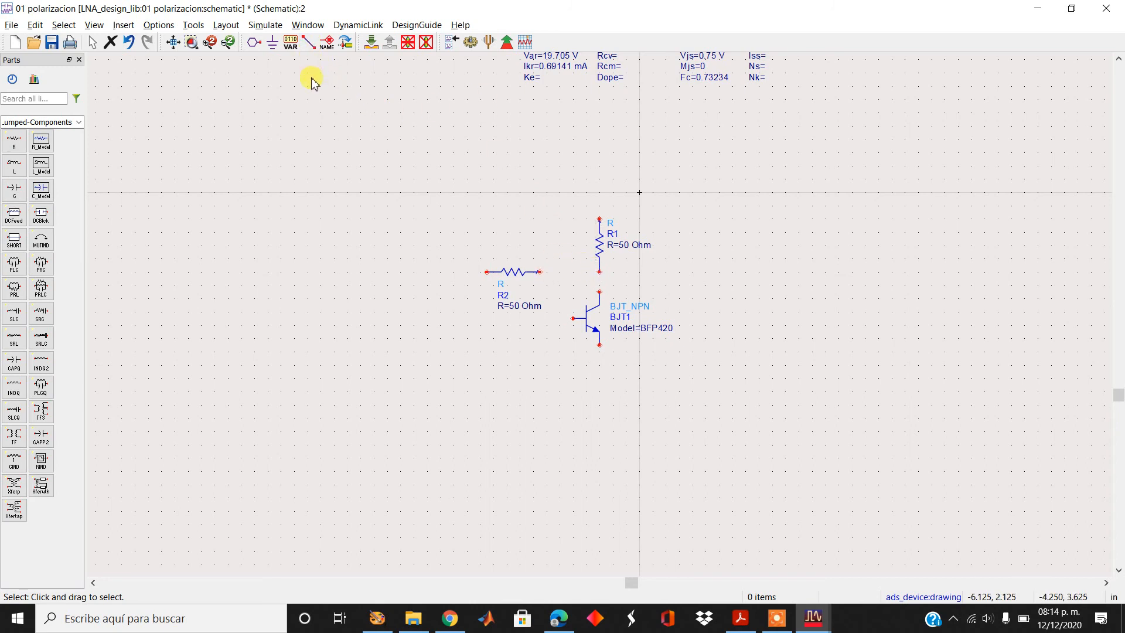
- Wire the vertical resistor to the transistor's collector, and connect the horizontal resistor between that collector node and the base
left_click(308, 45)
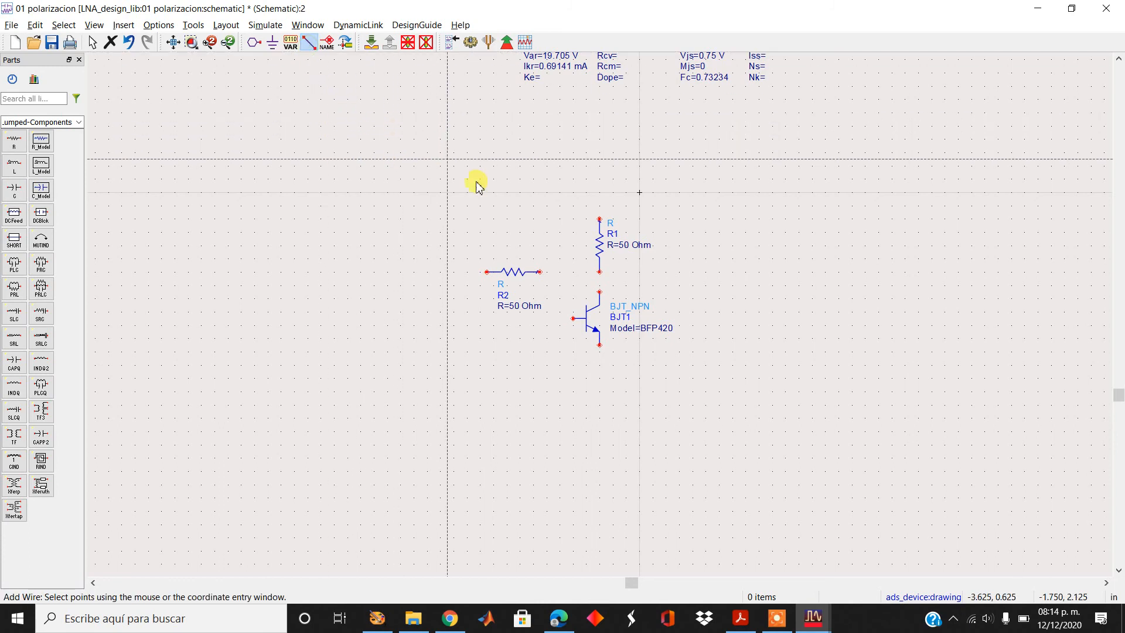
left_click(599, 291)
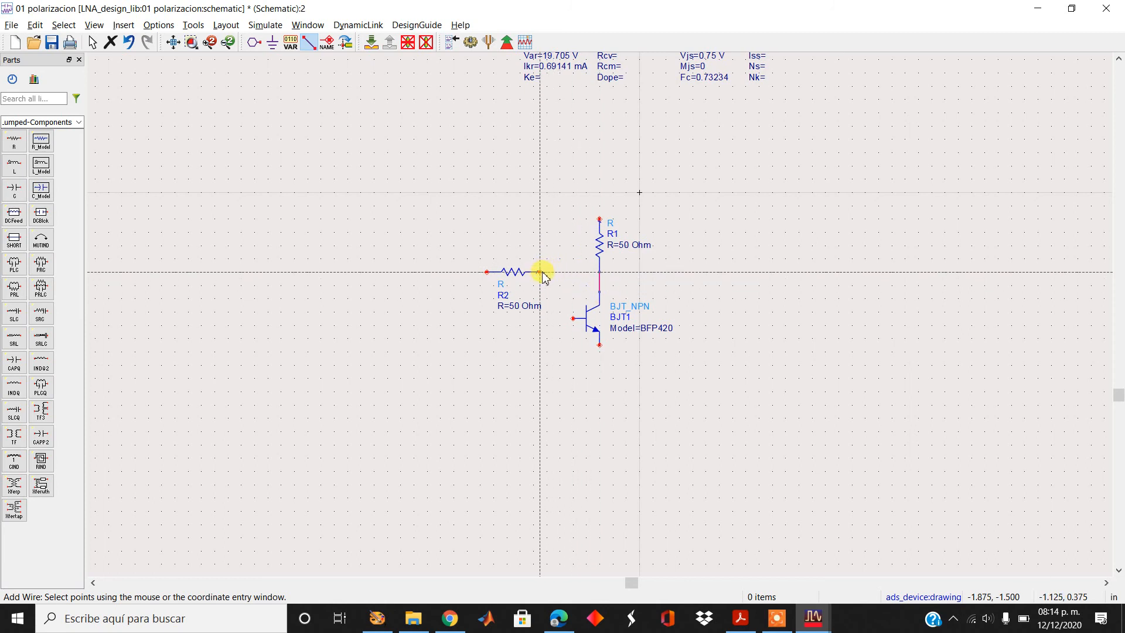
left_click(540, 272)
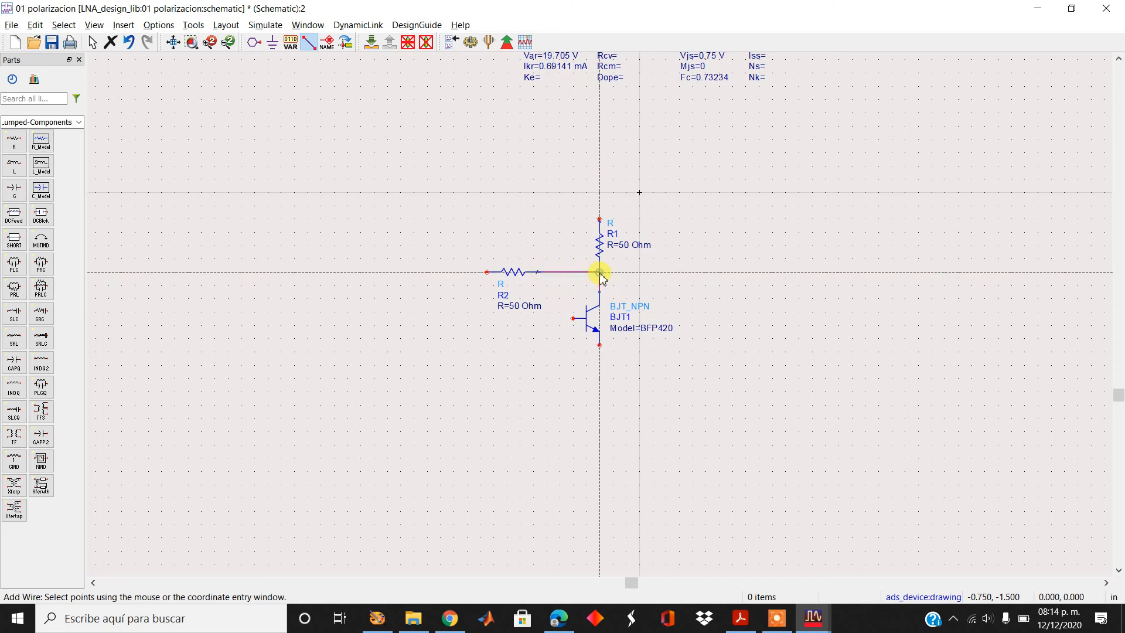
left_click(573, 319)
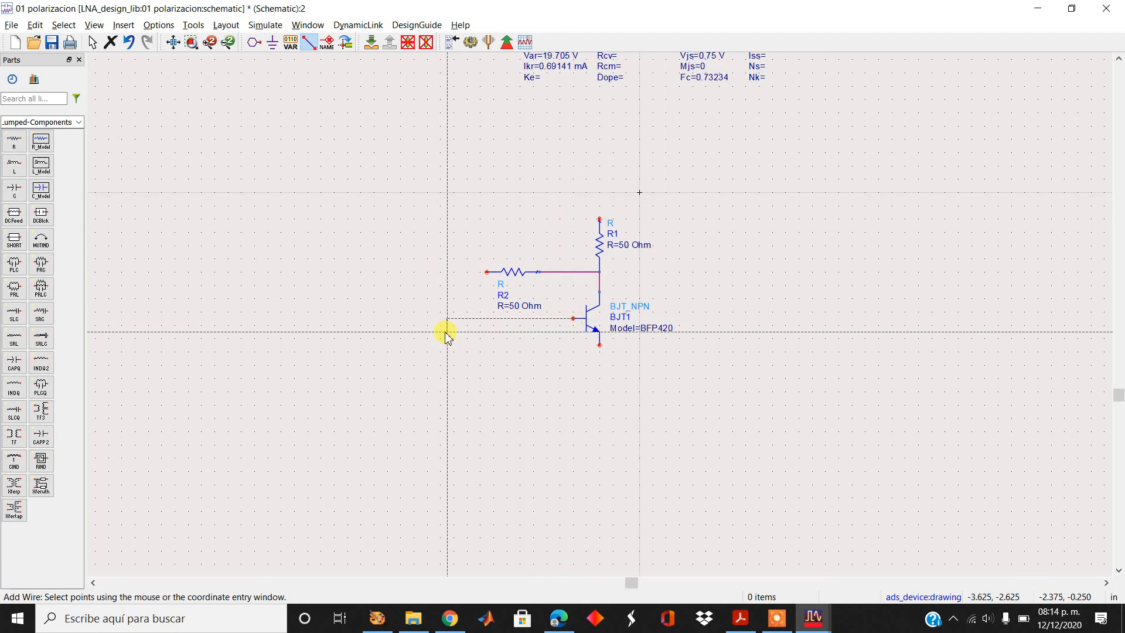
left_click(426, 272)
left_click(486, 272)
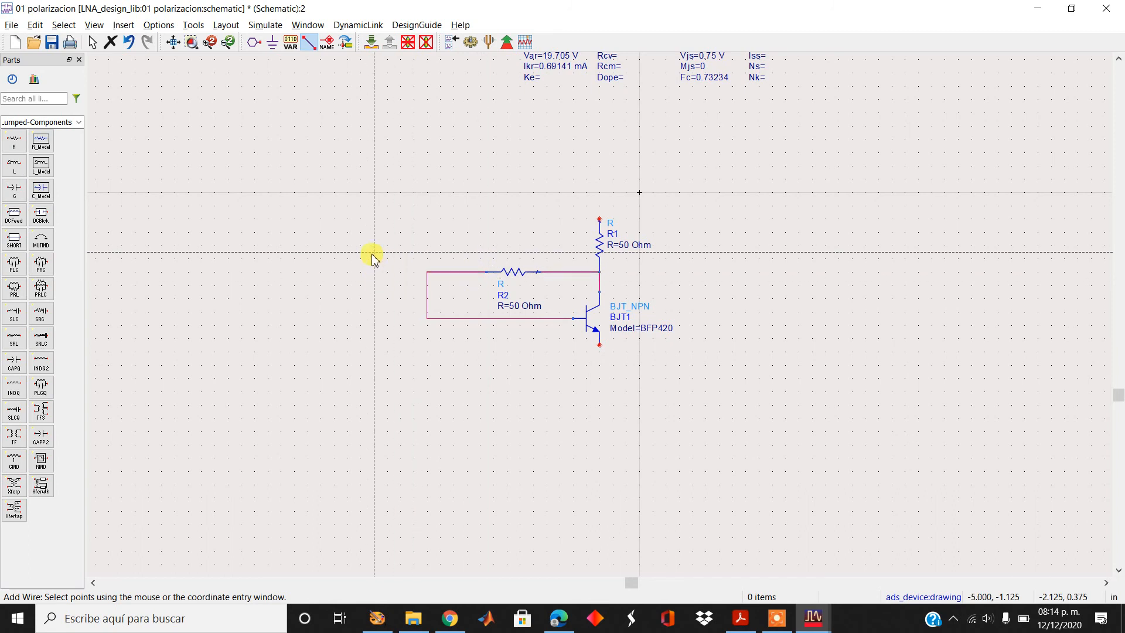
key("Escape")
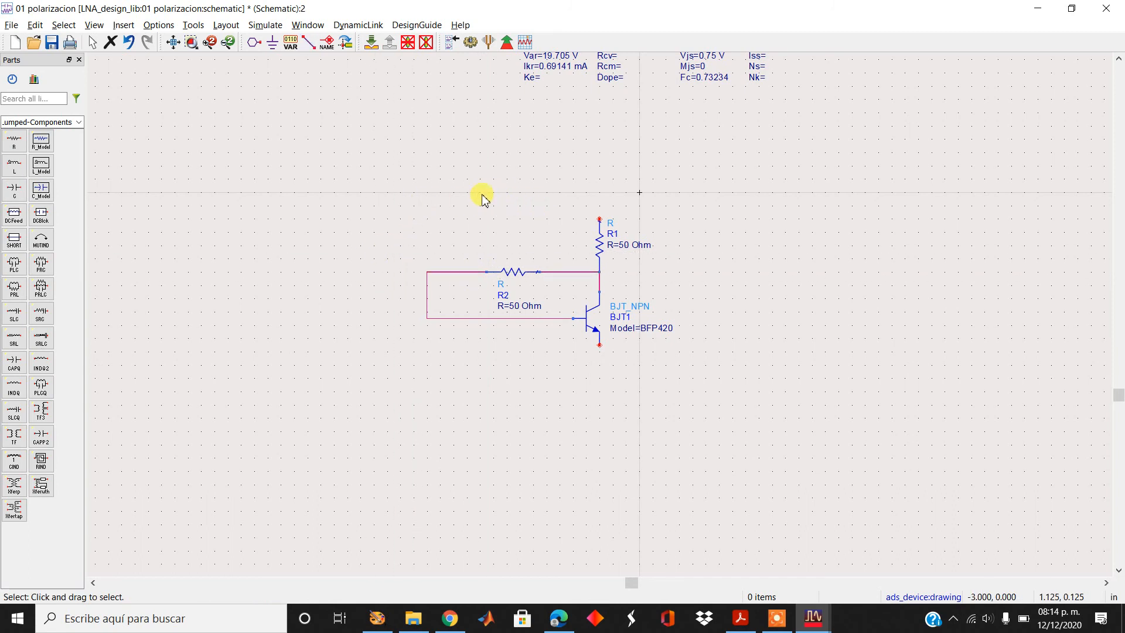
- Move both resistors farther above the transistor and reroute the base feedback wire to the left of R2
left_click_drag(364, 189, 658, 286)
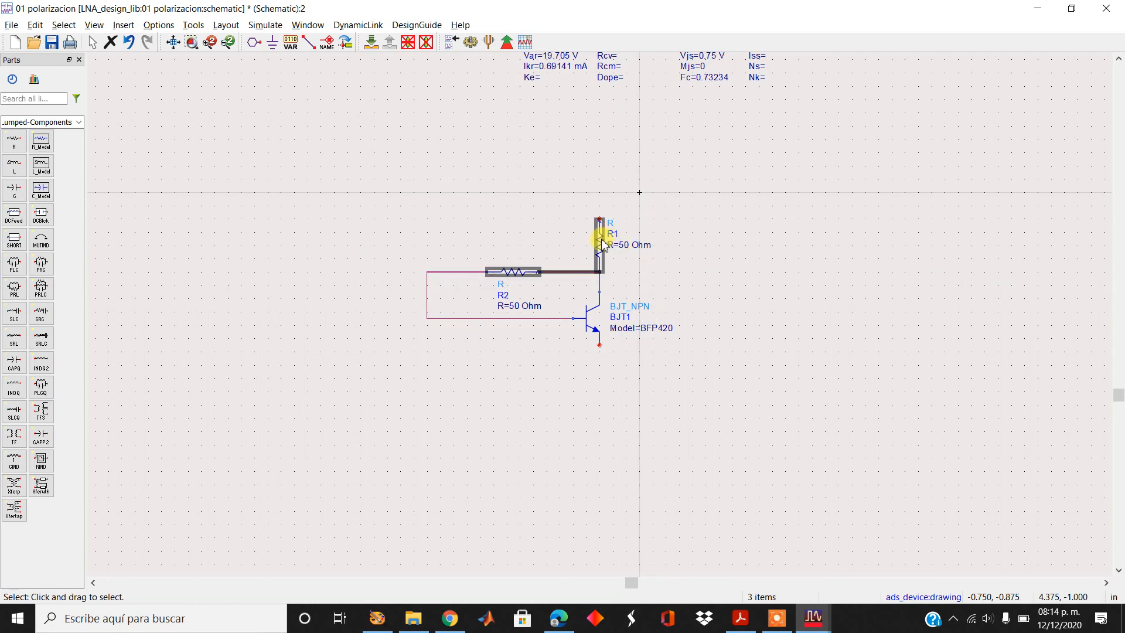
left_click_drag(602, 245, 602, 212)
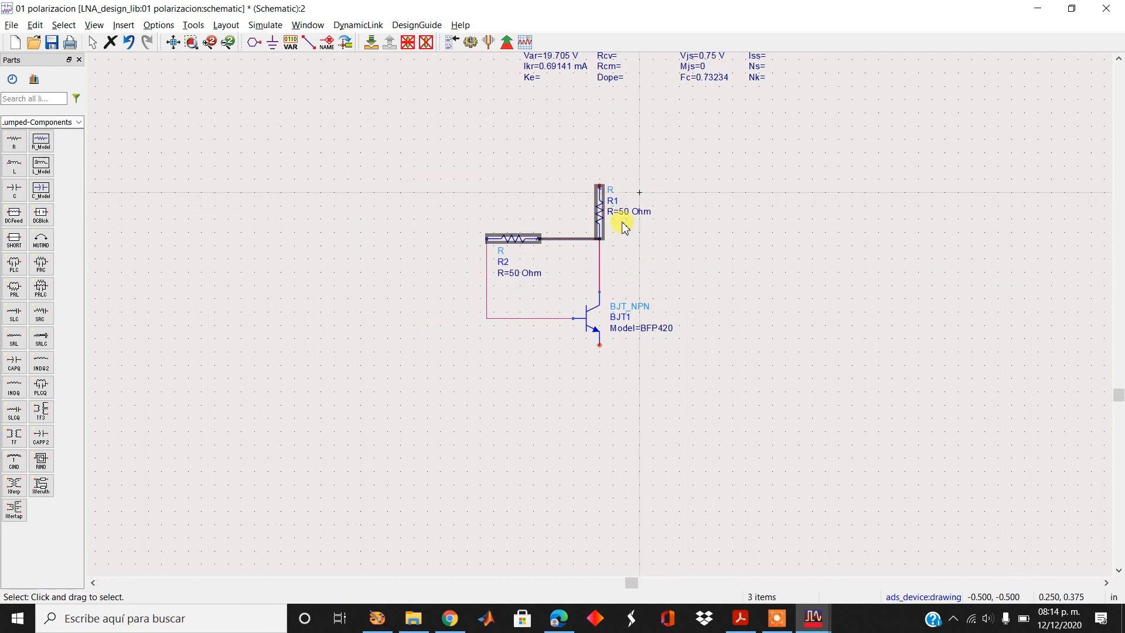
left_click(691, 249)
left_click(488, 273)
left_click_drag(488, 272, 453, 274)
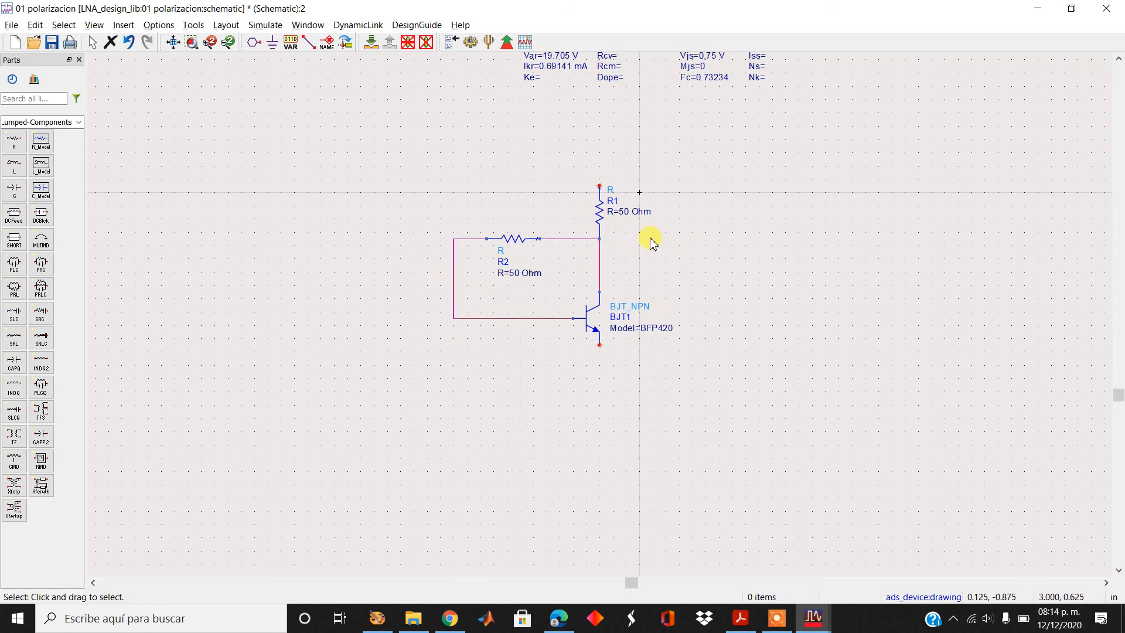
left_click_drag(700, 245, 445, 173)
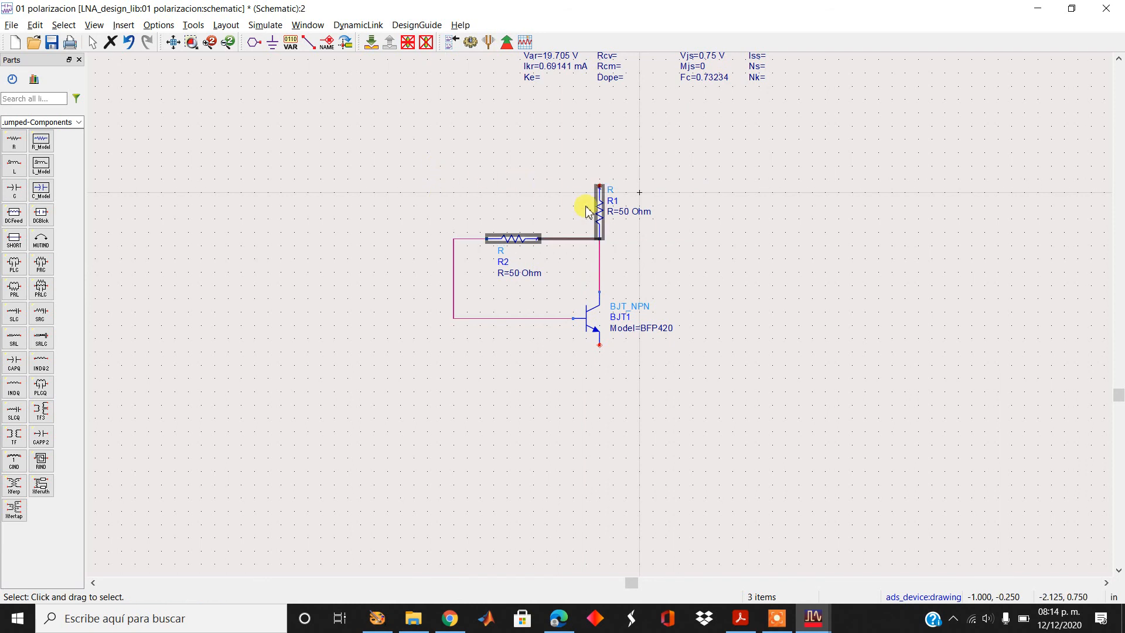
left_click_drag(599, 215, 599, 195)
left_click(693, 265)
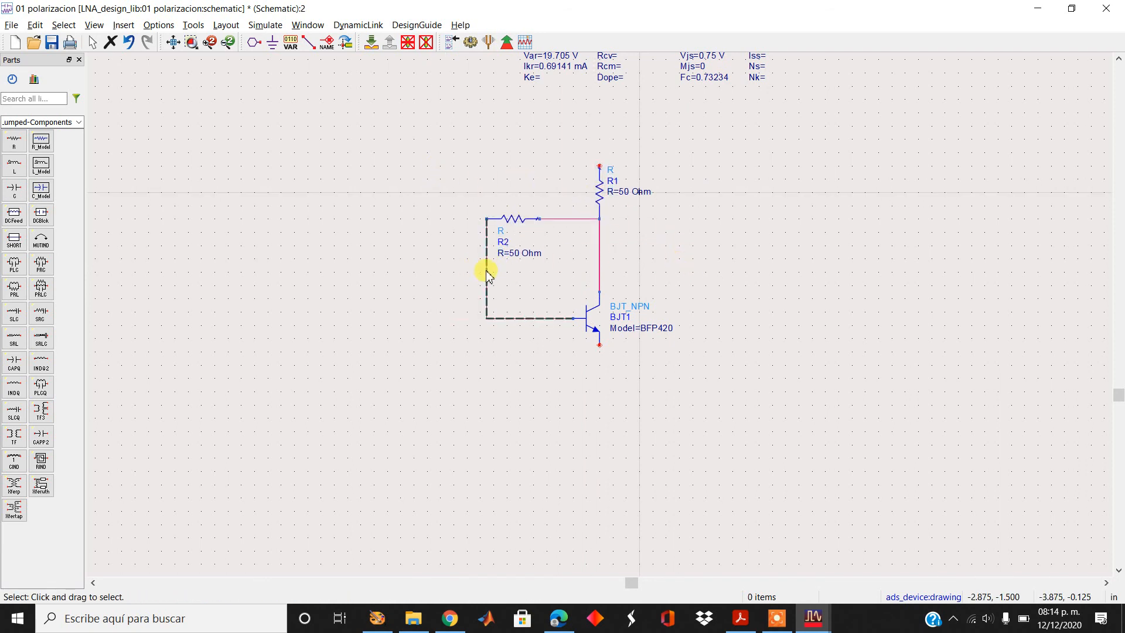
left_click_drag(487, 273, 454, 275)
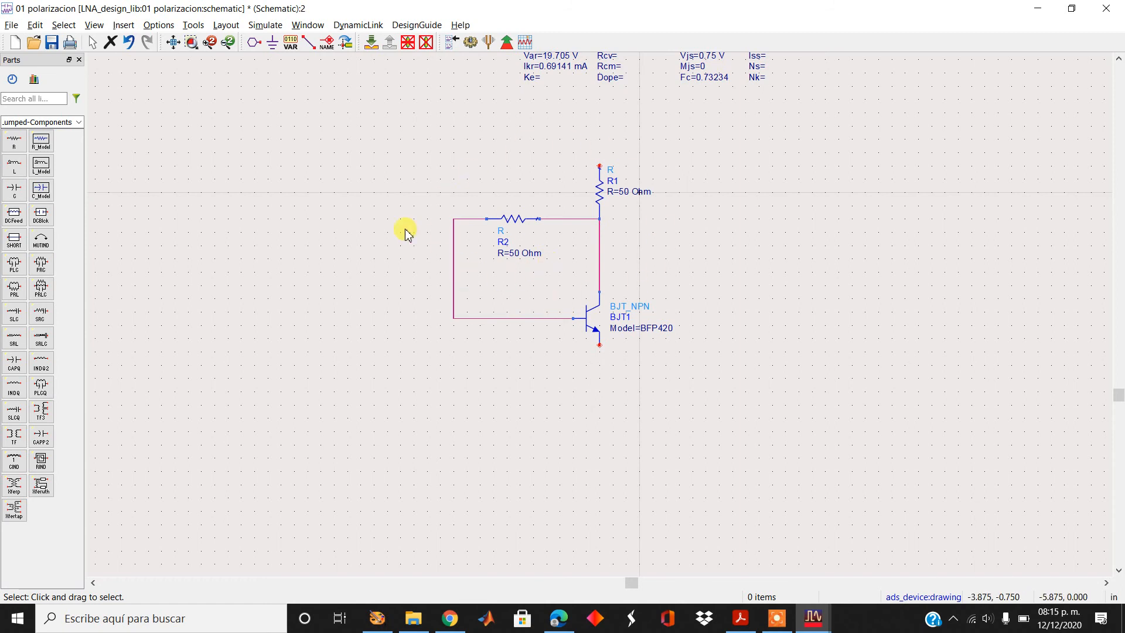
- Ground the transistor's emitter
left_click(272, 44)
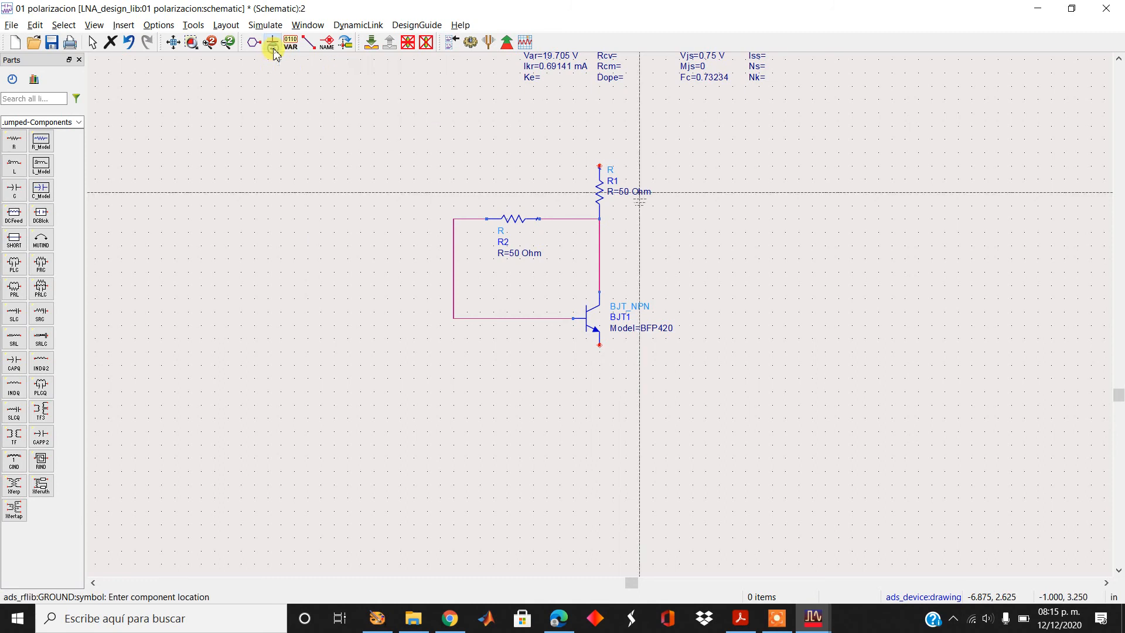
left_click(599, 350)
key("Escape")
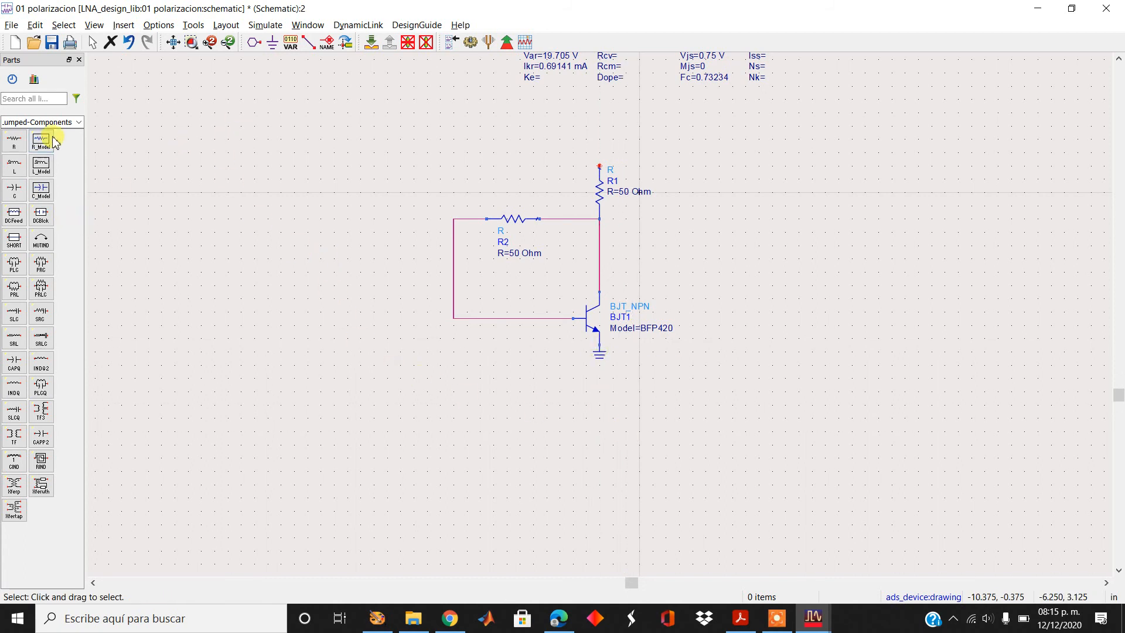
- Place two horizontal Lumped-Components capacitors: one left of the feedback wire level with the base, one right of the collector line level with R2
left_click(14, 193)
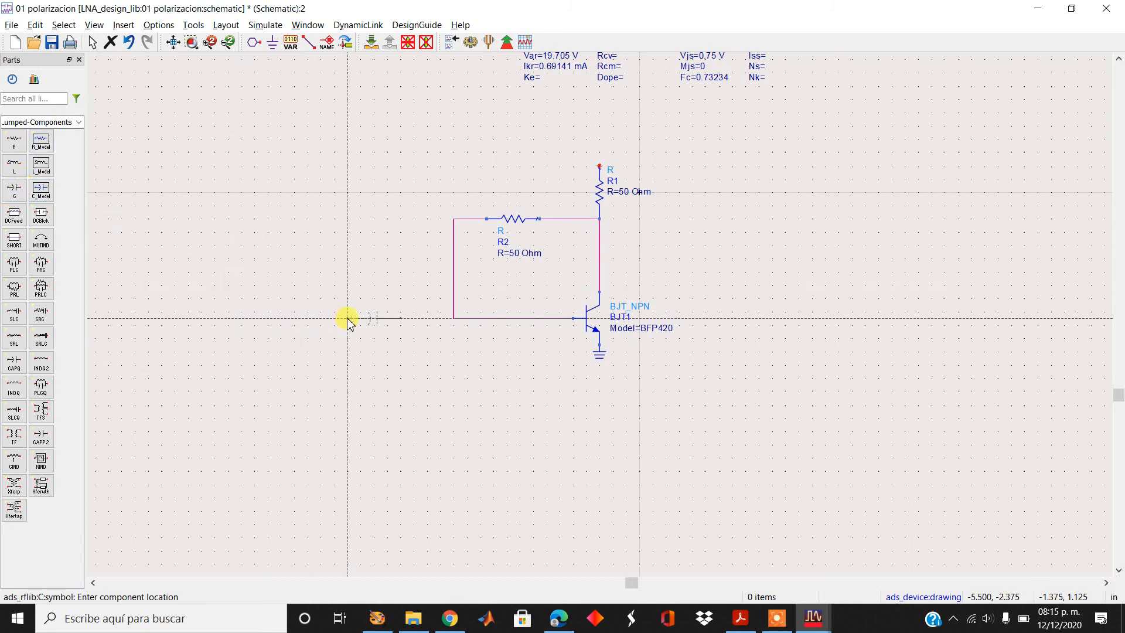
left_click(369, 319)
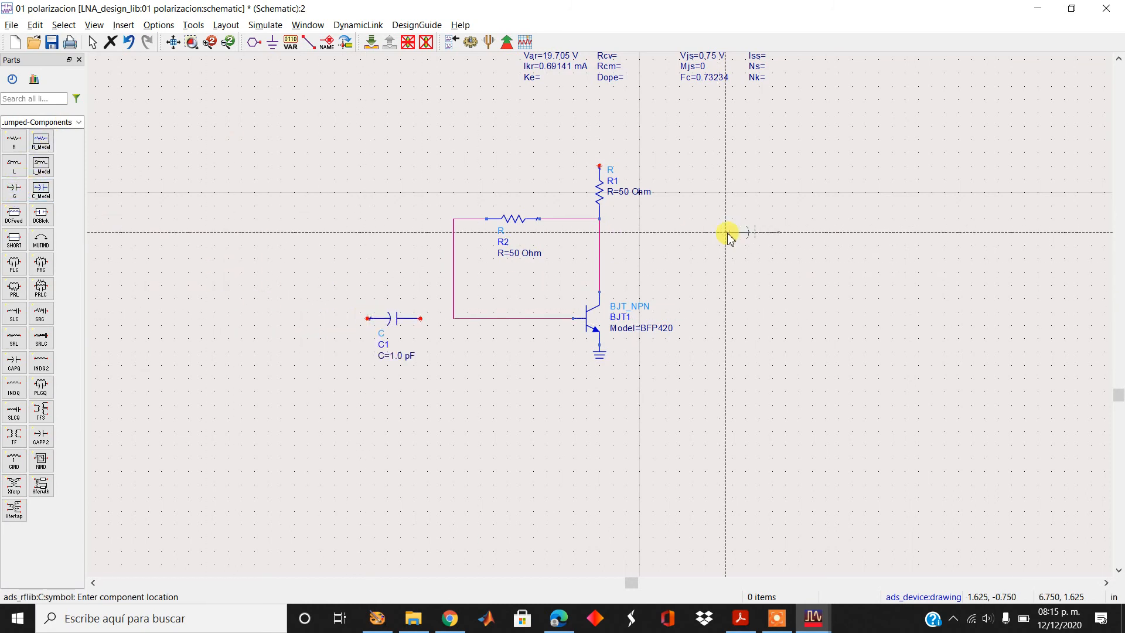
left_click(686, 219)
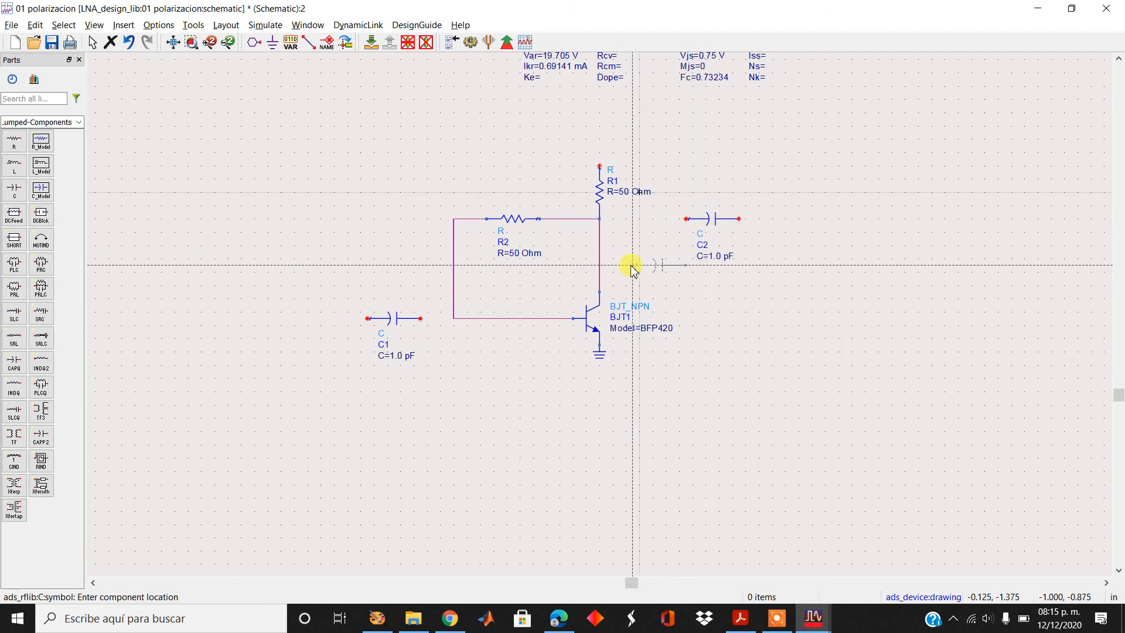
key("Escape")
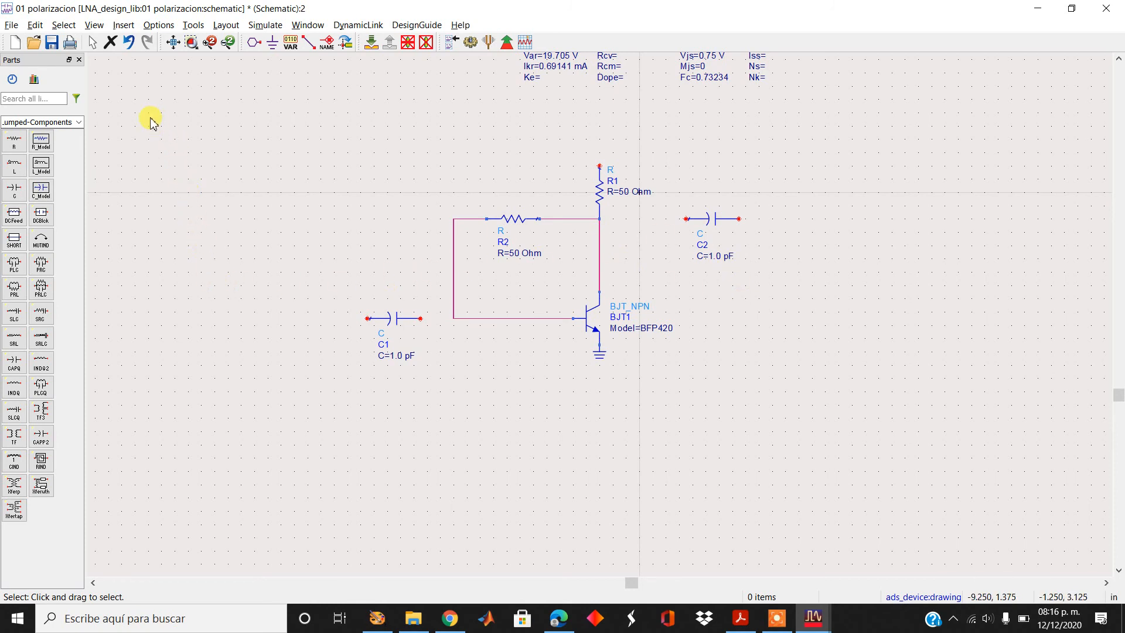
left_click(78, 121)
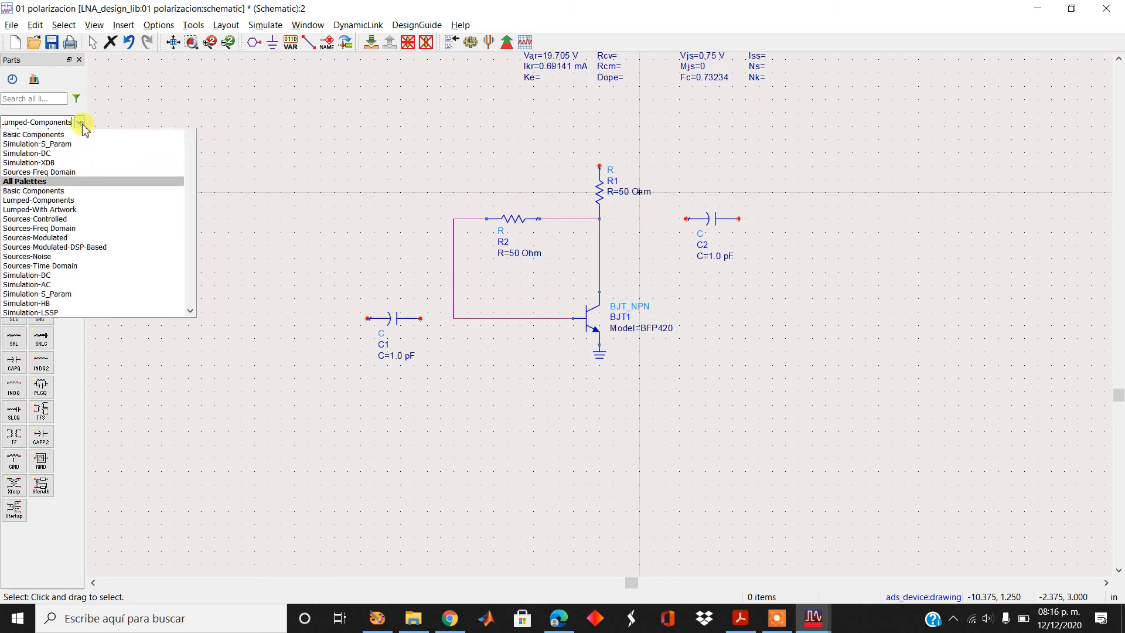
left_click(182, 104)
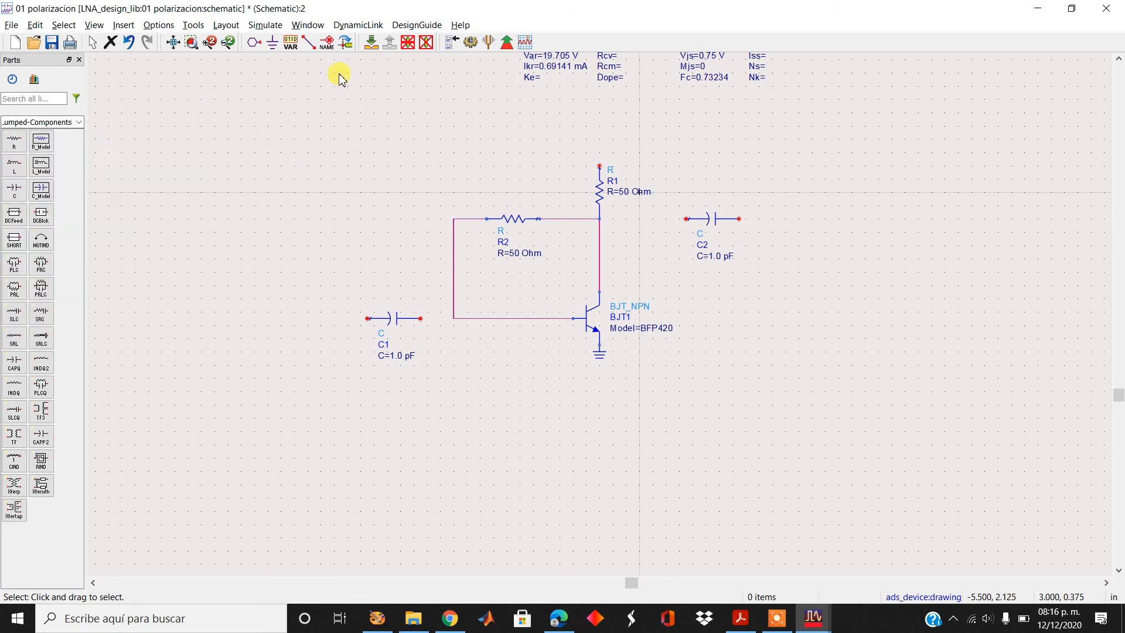
- Wire C2 to the collector node below R1 and C1 to the corner of the base feedback wire
left_click(309, 43)
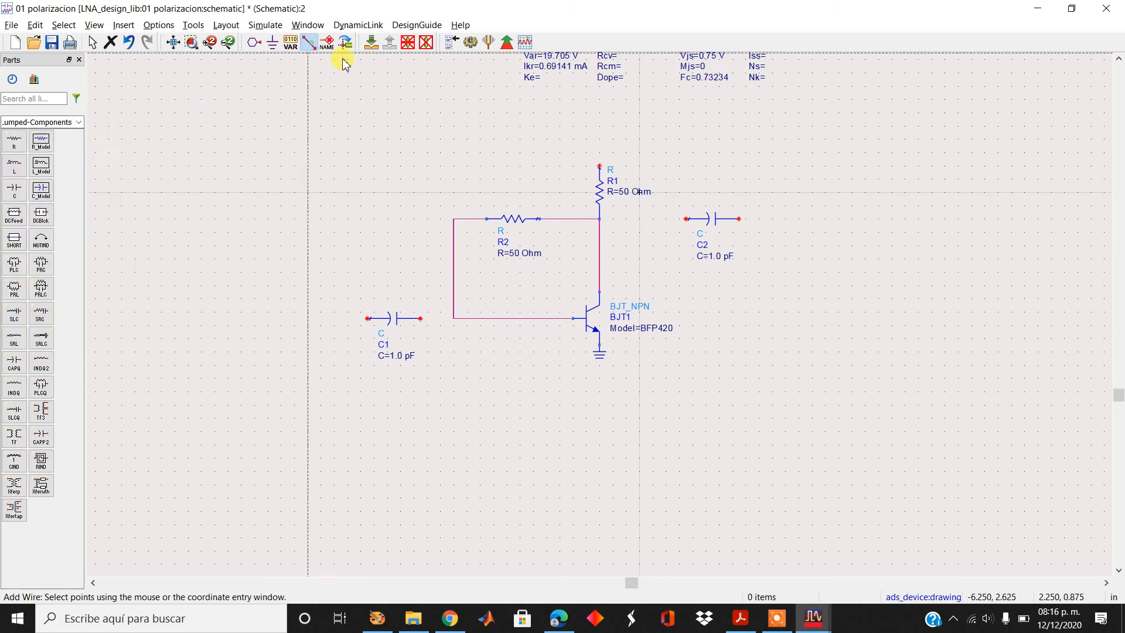
left_click(686, 219)
left_click(599, 219)
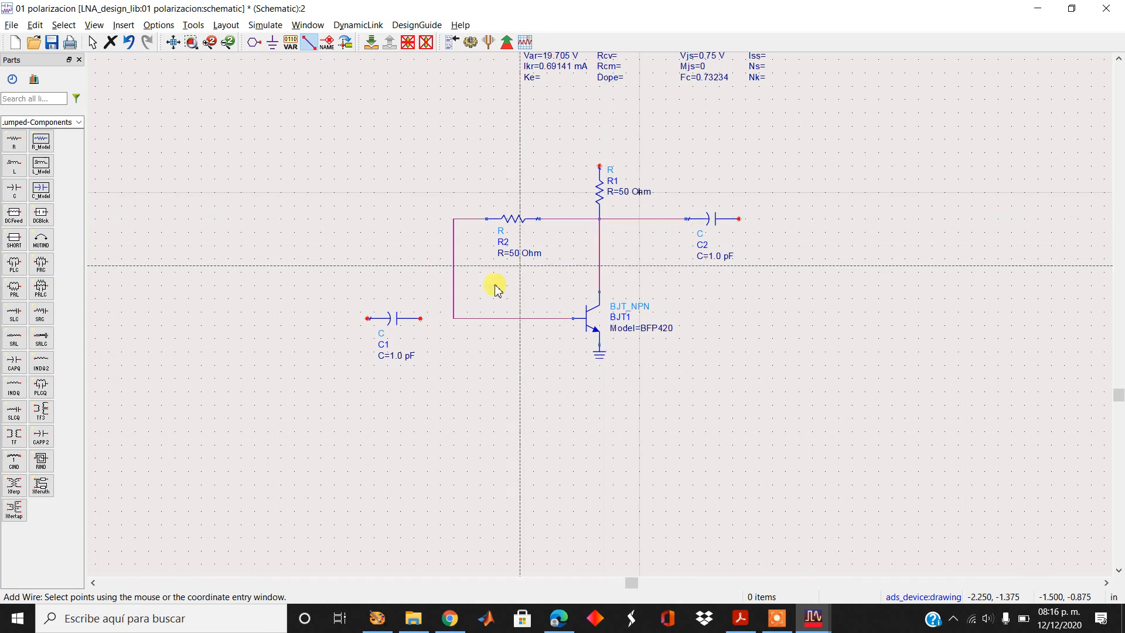
left_click(454, 318)
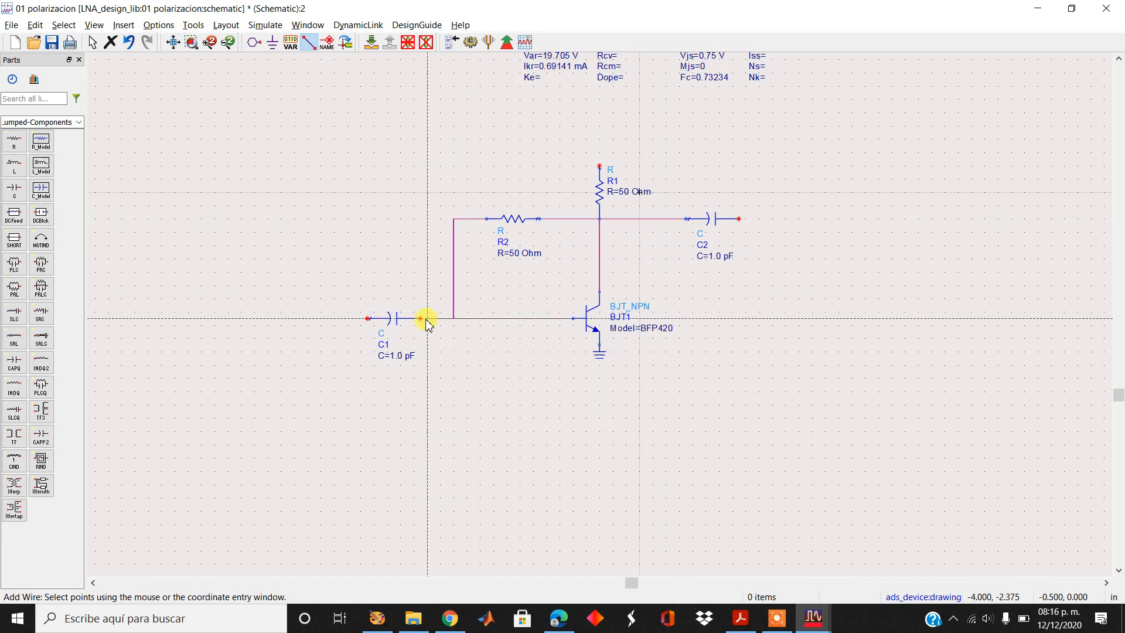
left_click(422, 319)
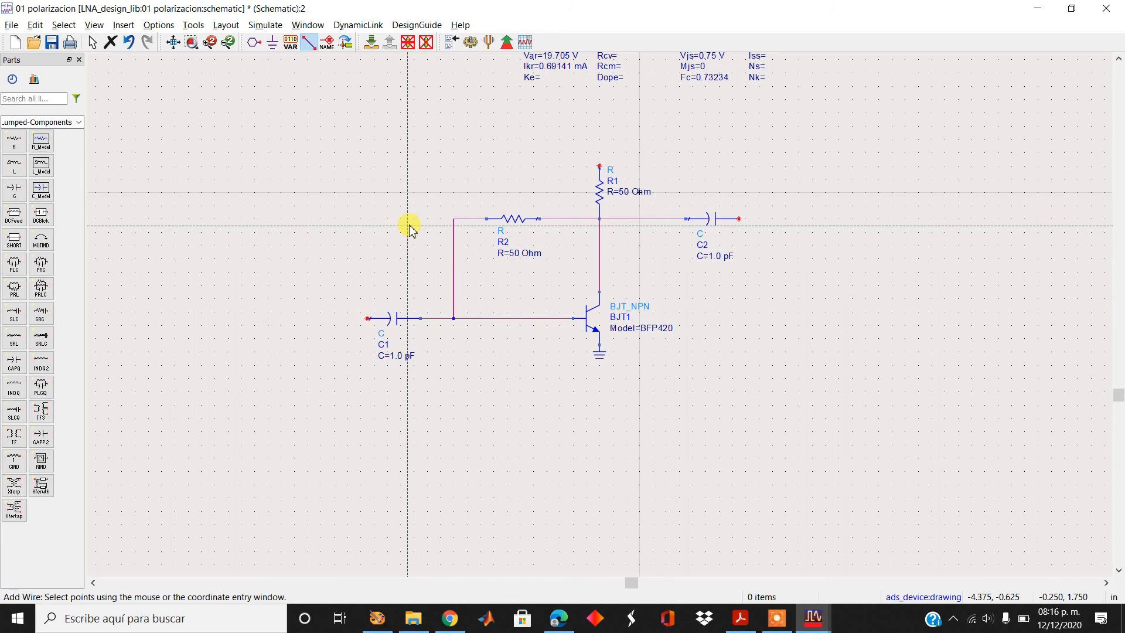
key("Escape")
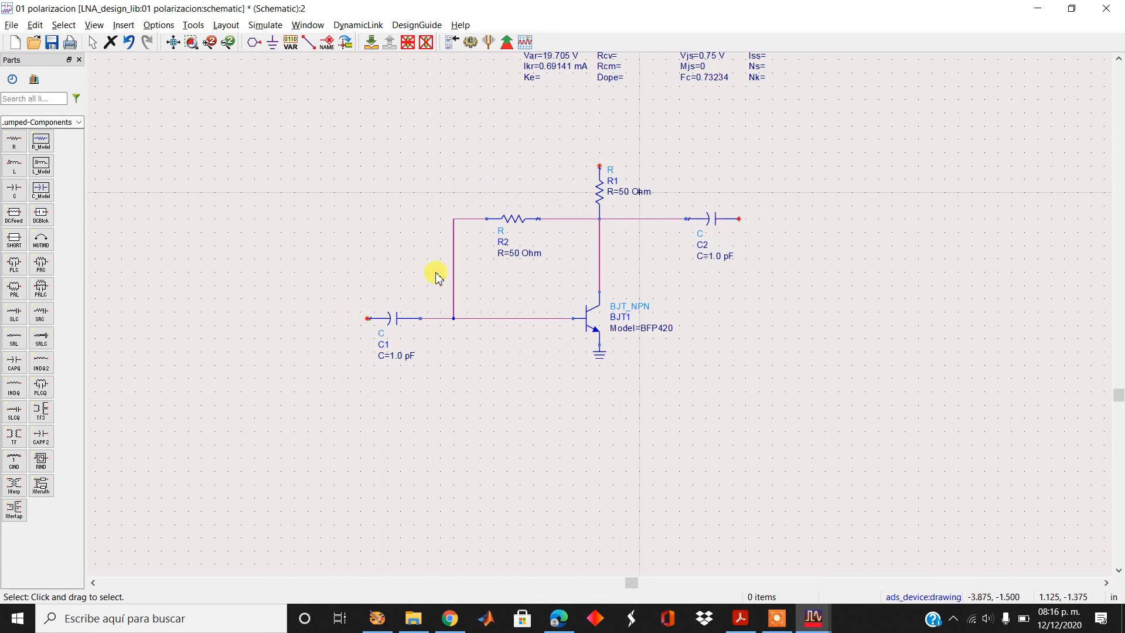
- Place a V_DC source from the Sources-Freq Domain palette above R2
left_click(79, 123)
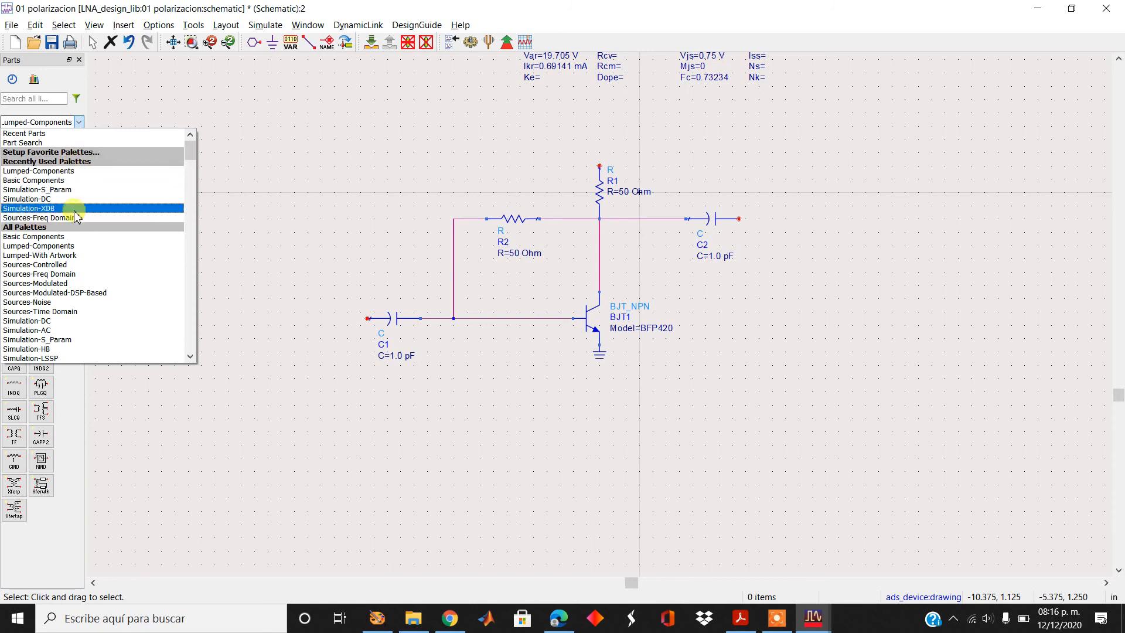
left_click(64, 274)
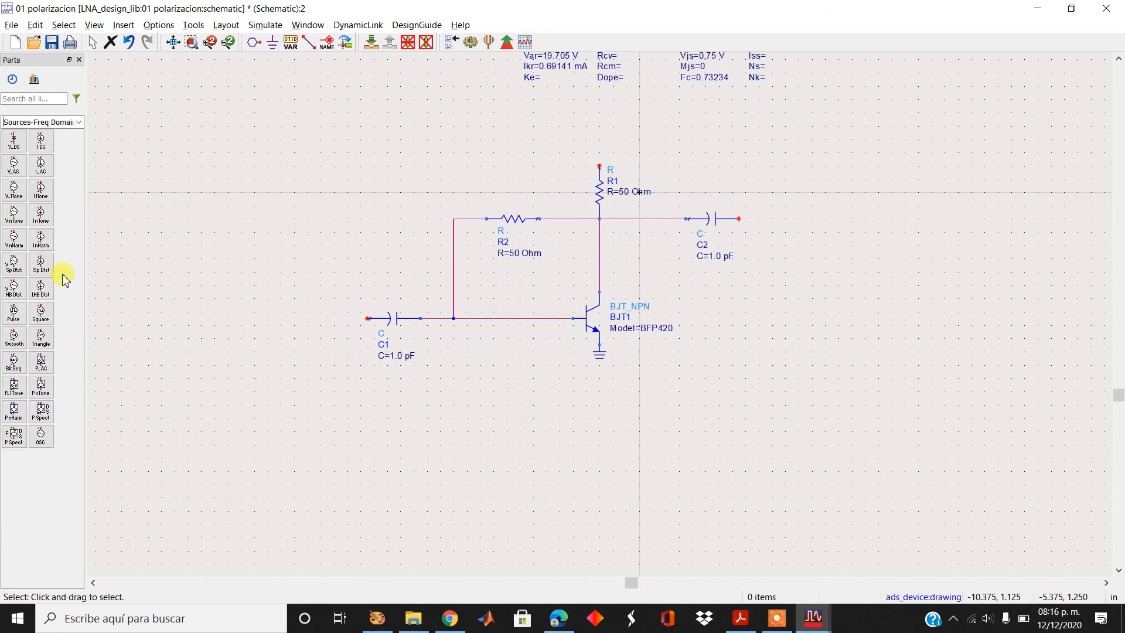
left_click(14, 143)
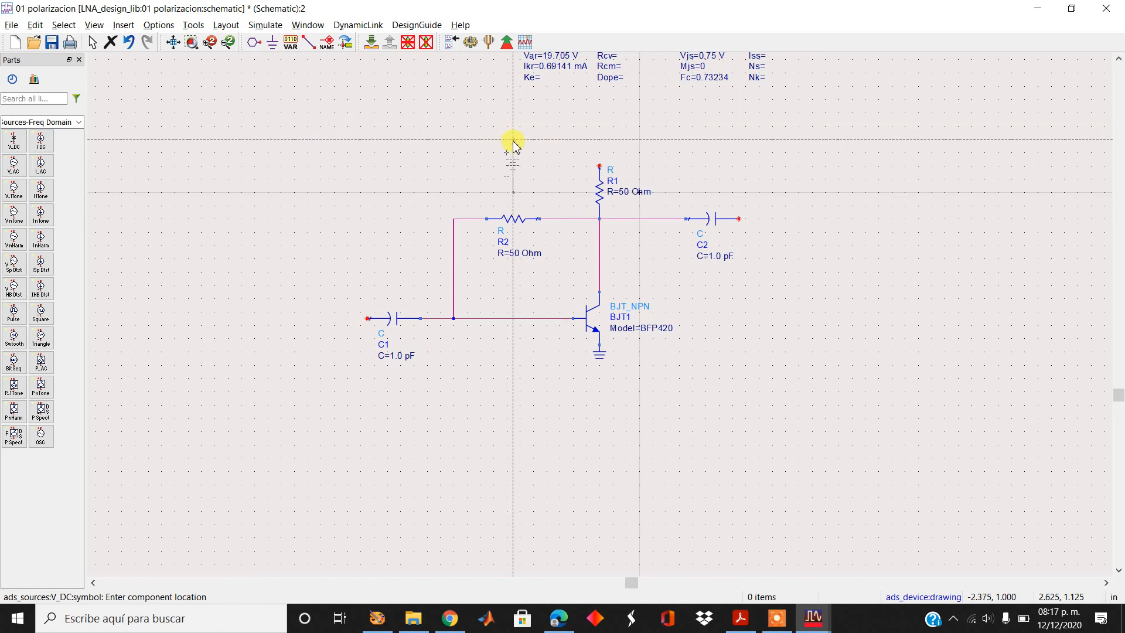
left_click(513, 112)
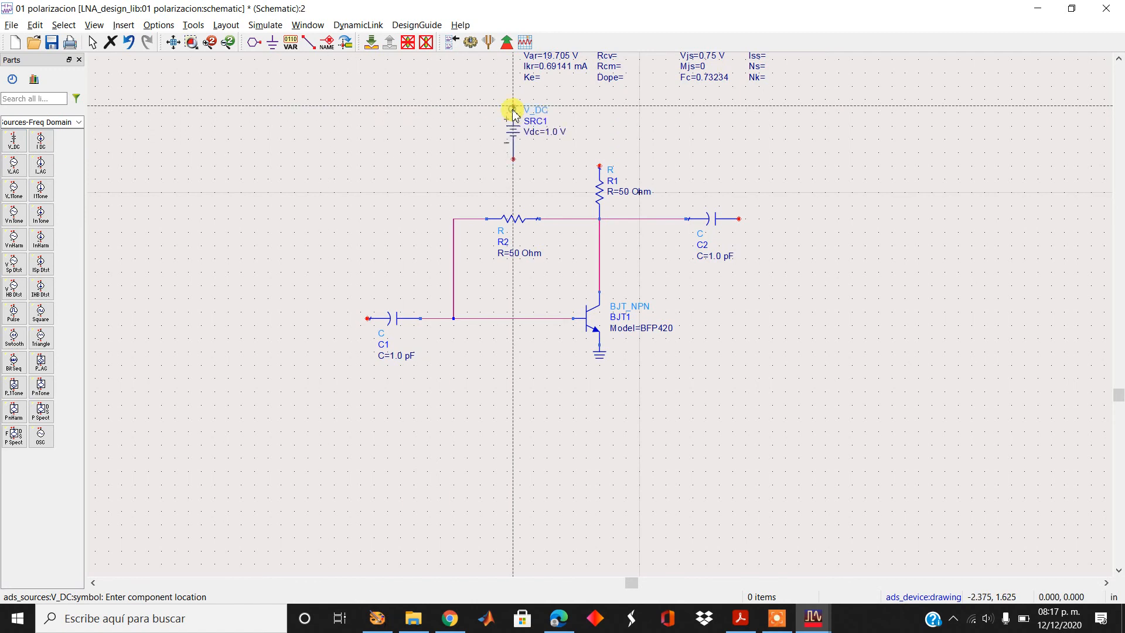
key("Escape")
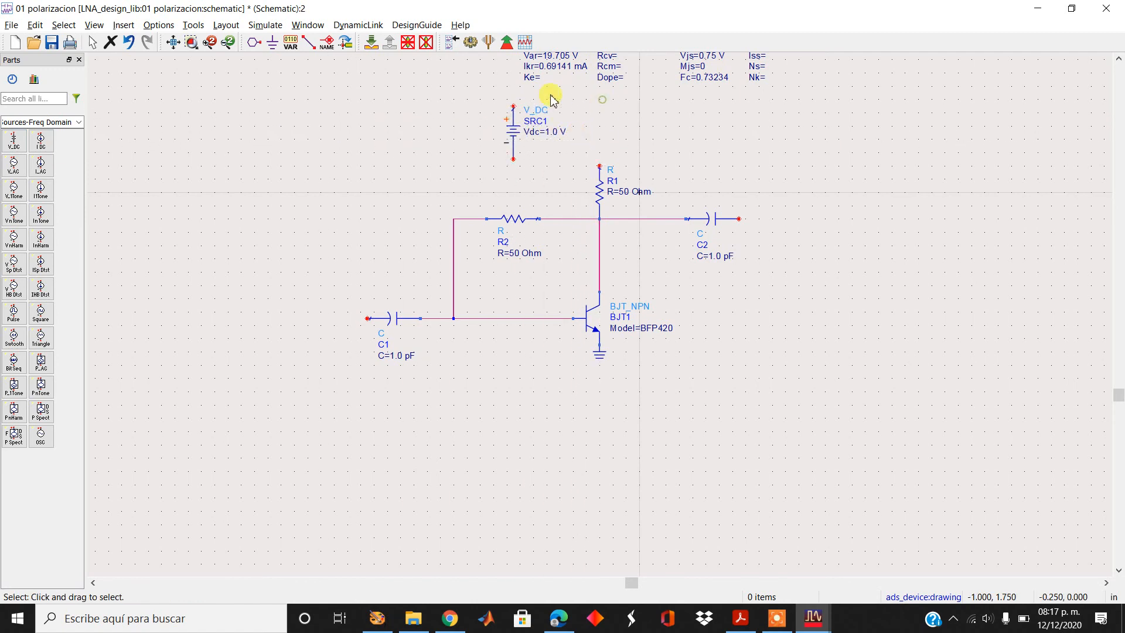
- Wire the DC source's positive terminal to the upper end of R1 and ground its negative terminal
left_click(308, 42)
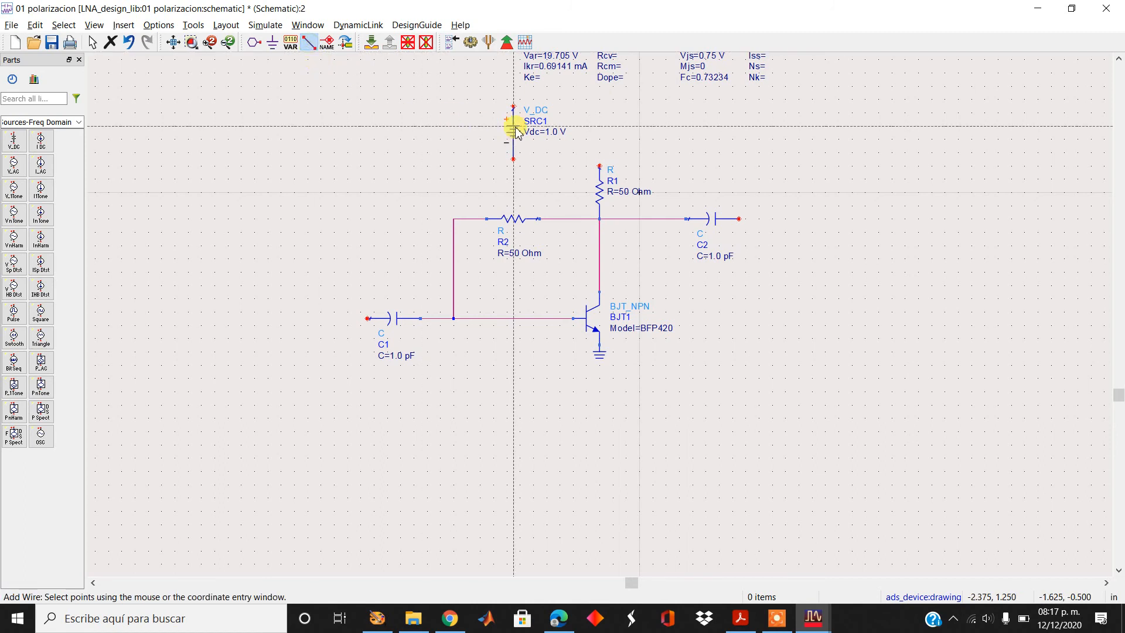
left_click(513, 107)
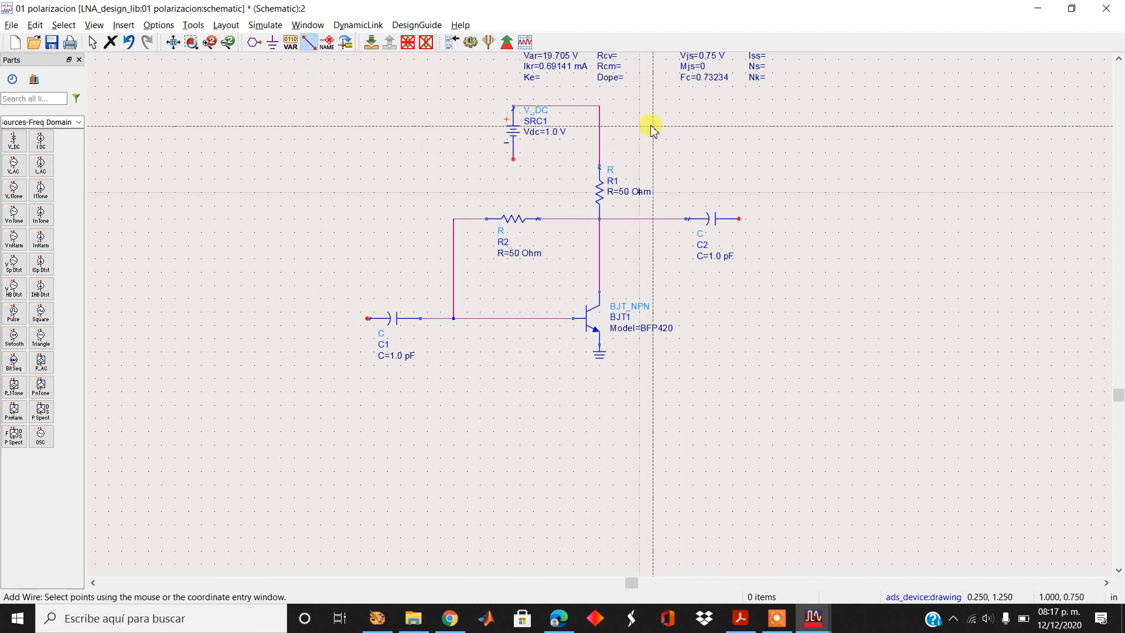
key("Escape")
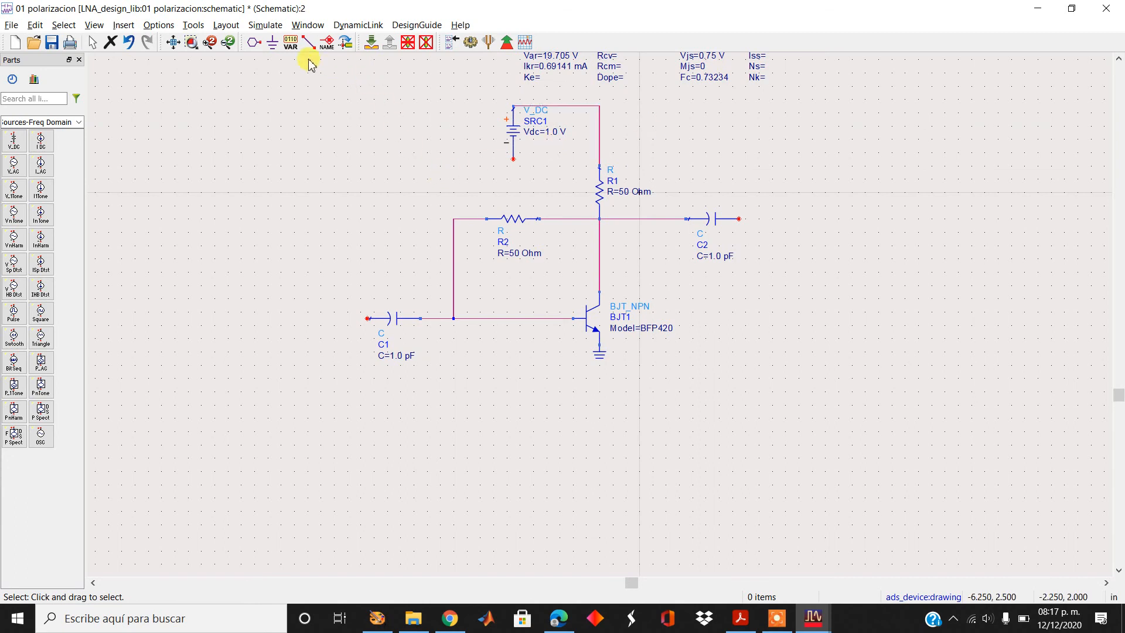
left_click(272, 42)
left_click(513, 160)
key("Escape")
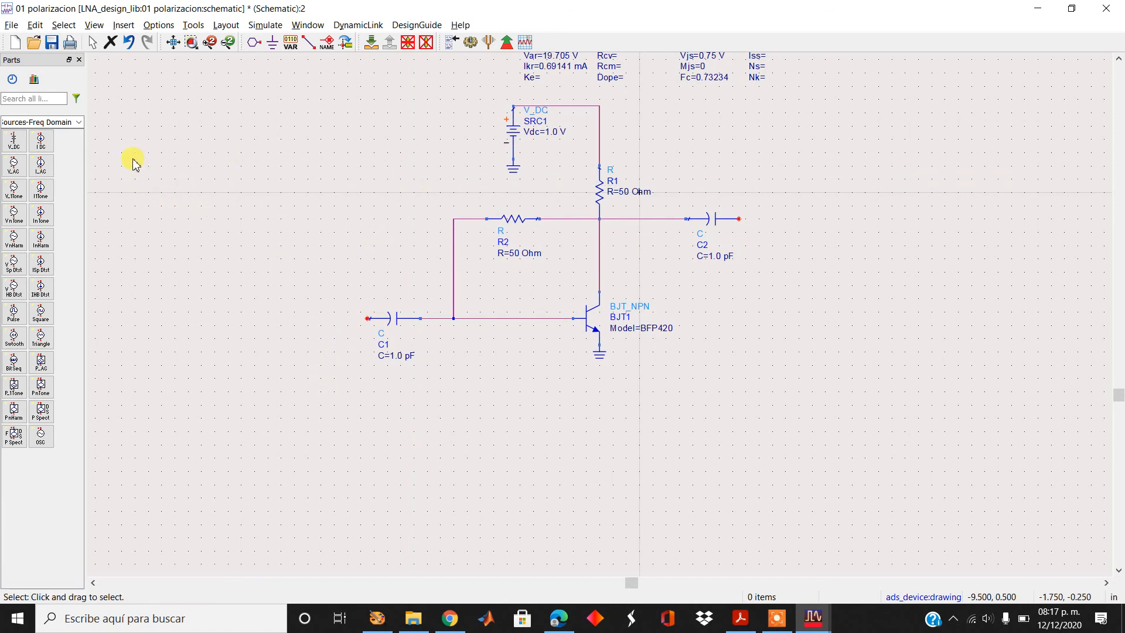
- Place two Term terminations from the Simulation-S_Param palette: one left of C1 and one right of C2, each level with its capacitor
left_click(80, 123)
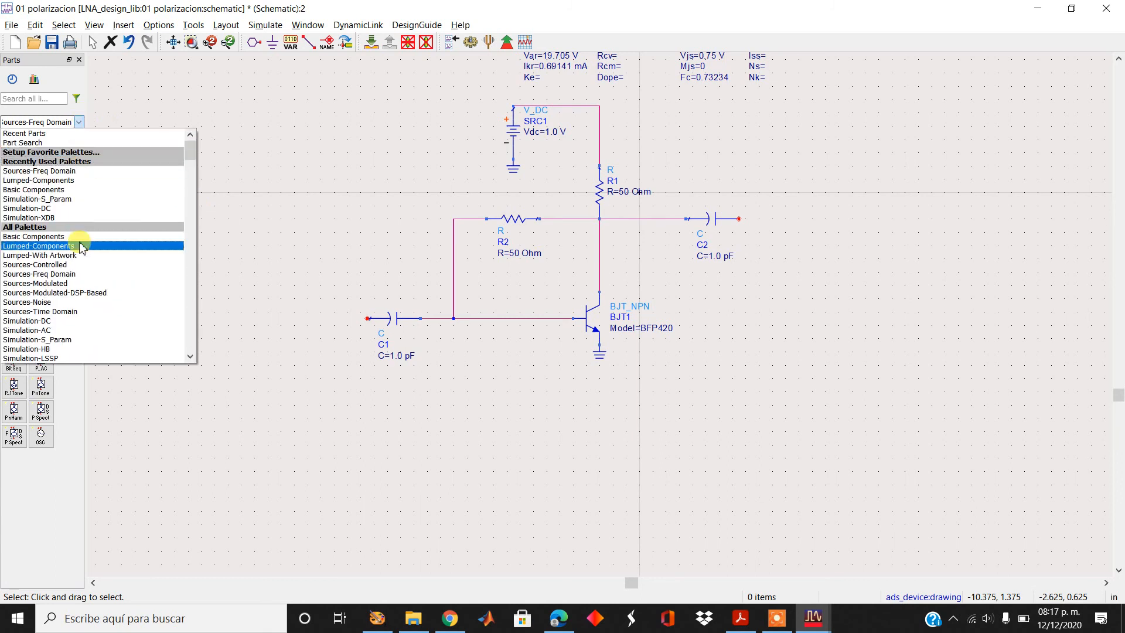
scroll(76, 283, "down", 2)
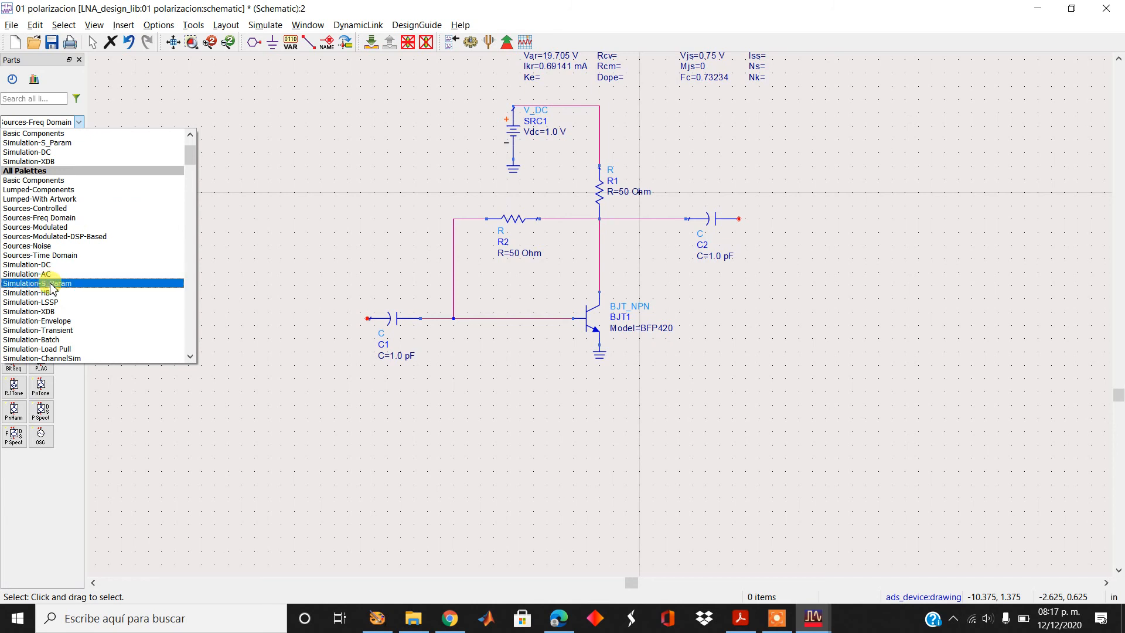
left_click(52, 284)
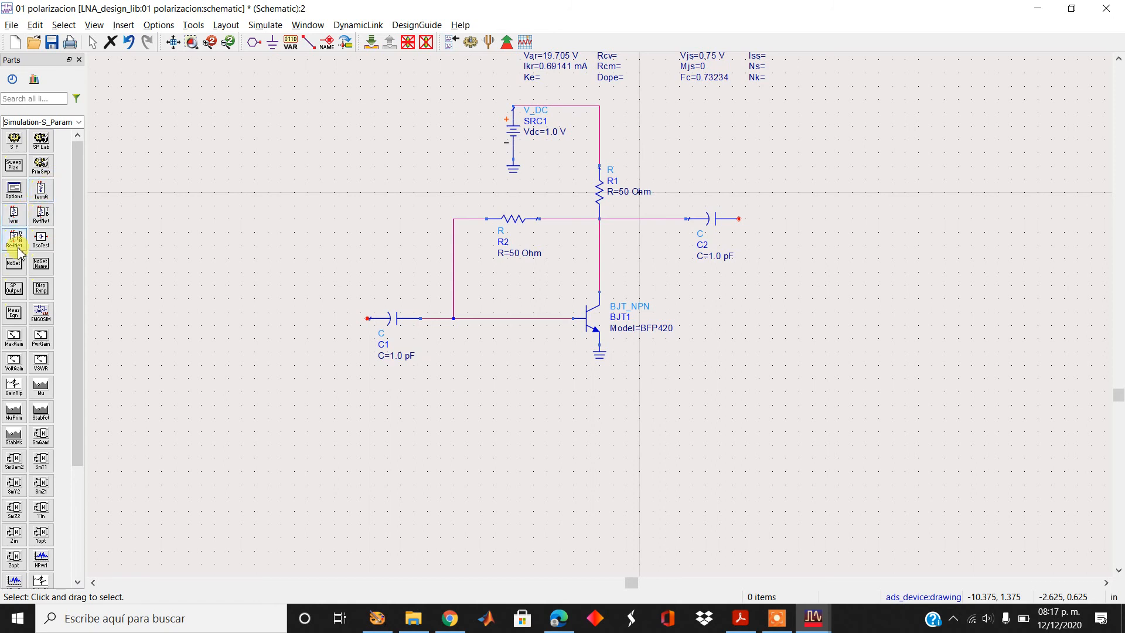
left_click(14, 214)
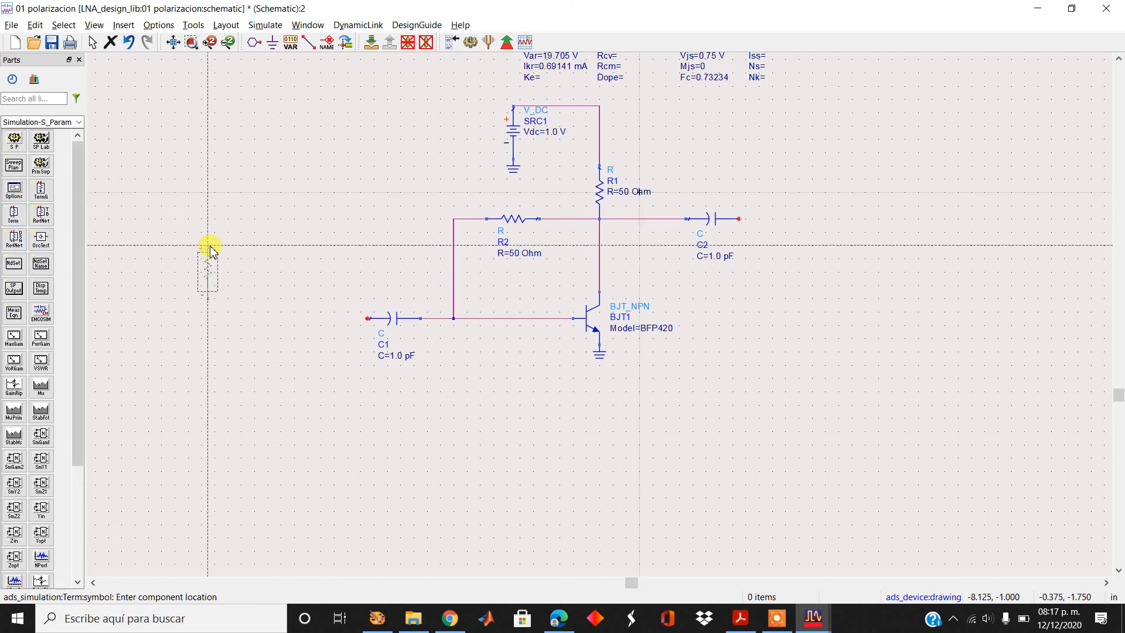
left_click(321, 320)
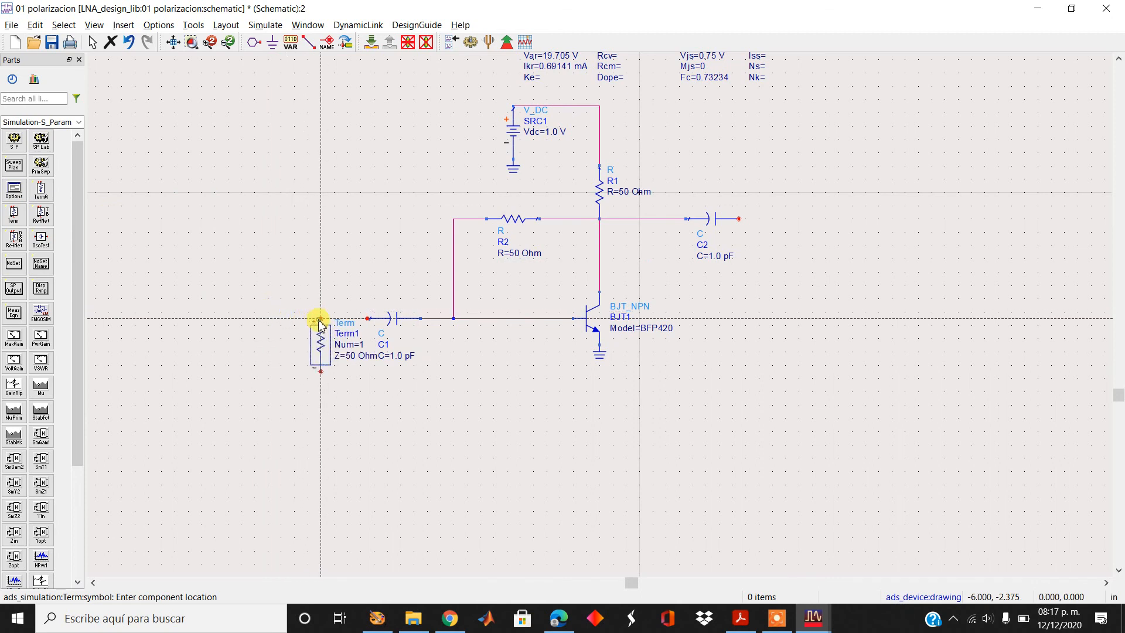
left_click(791, 220)
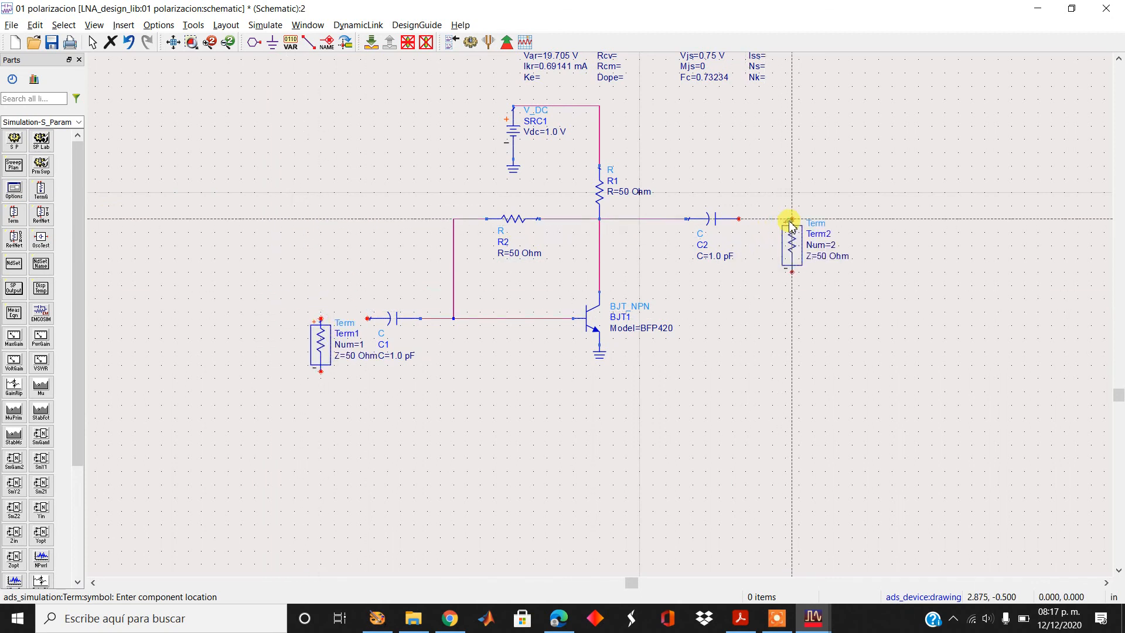
key("Escape")
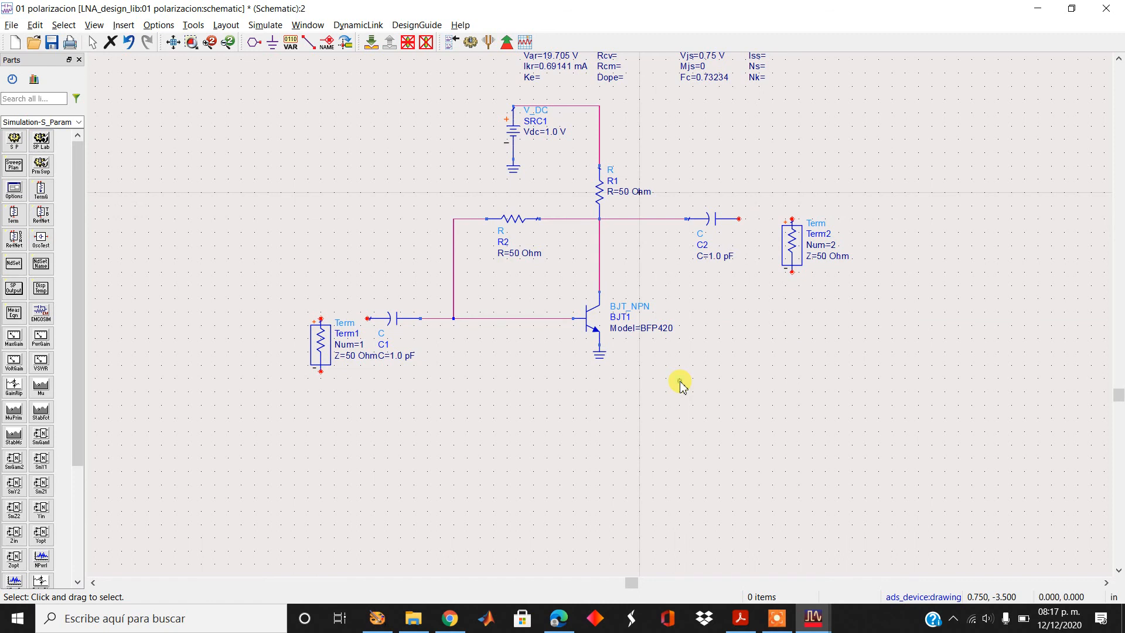
- Move the annotation texts of Term1 and the V_DC source to the left side of their symbols
left_click(542, 130)
left_click(548, 166)
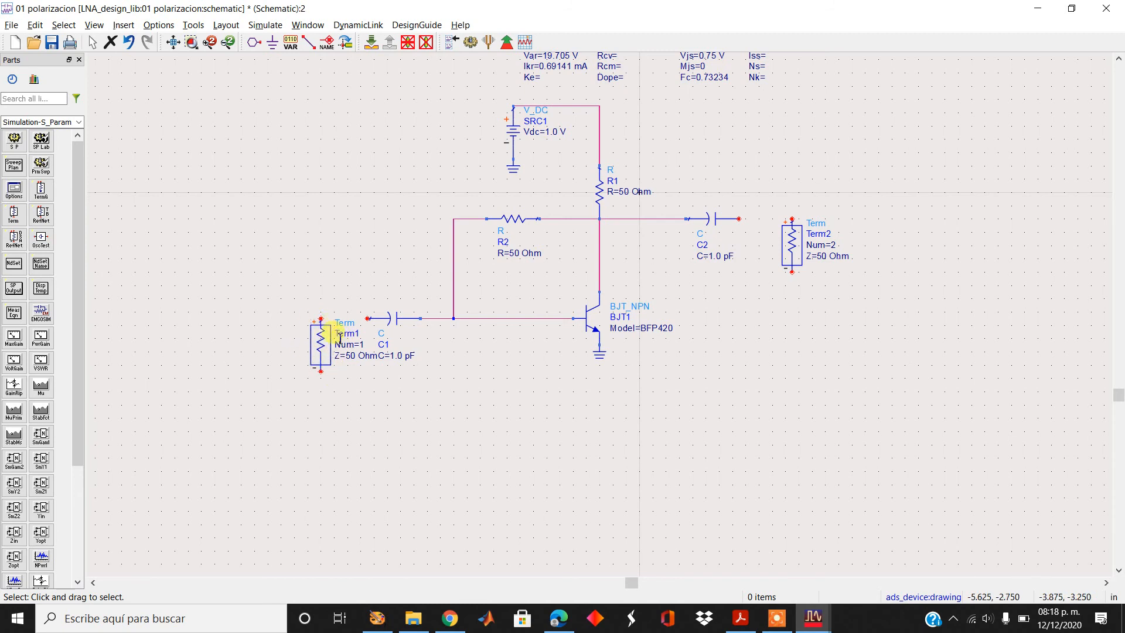
left_click(324, 343)
key("F5")
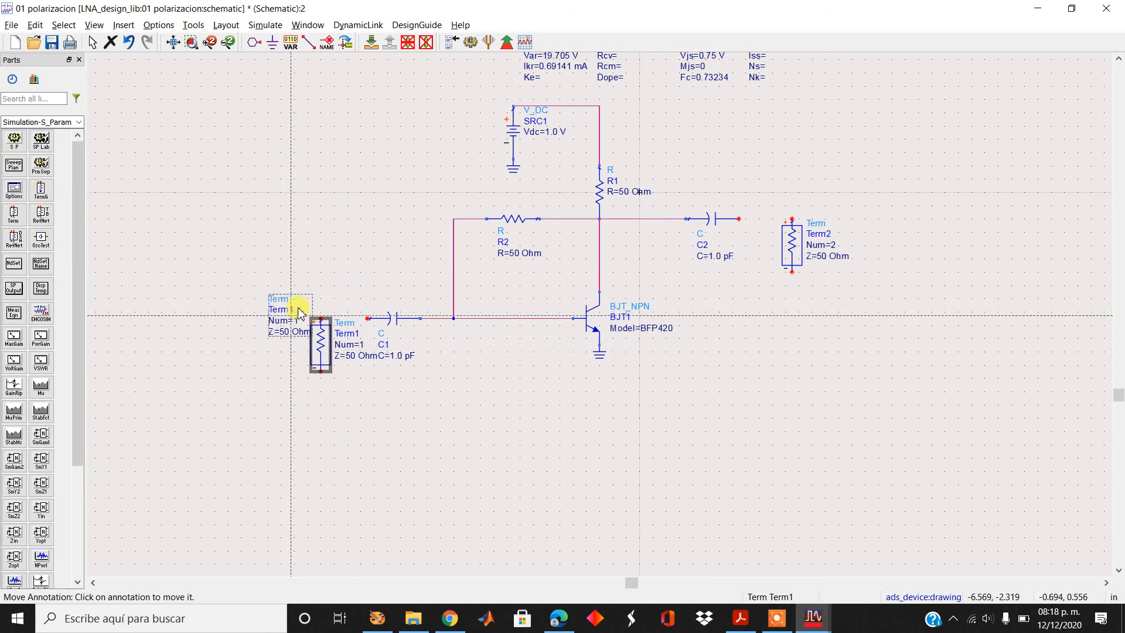
left_click(281, 335)
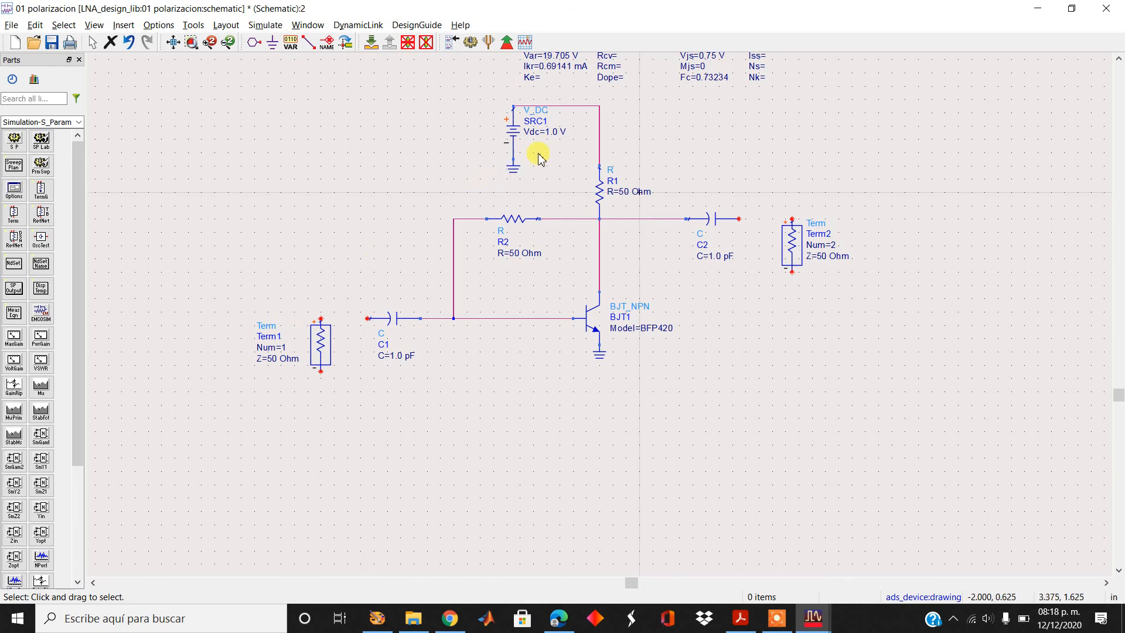
left_click(514, 137)
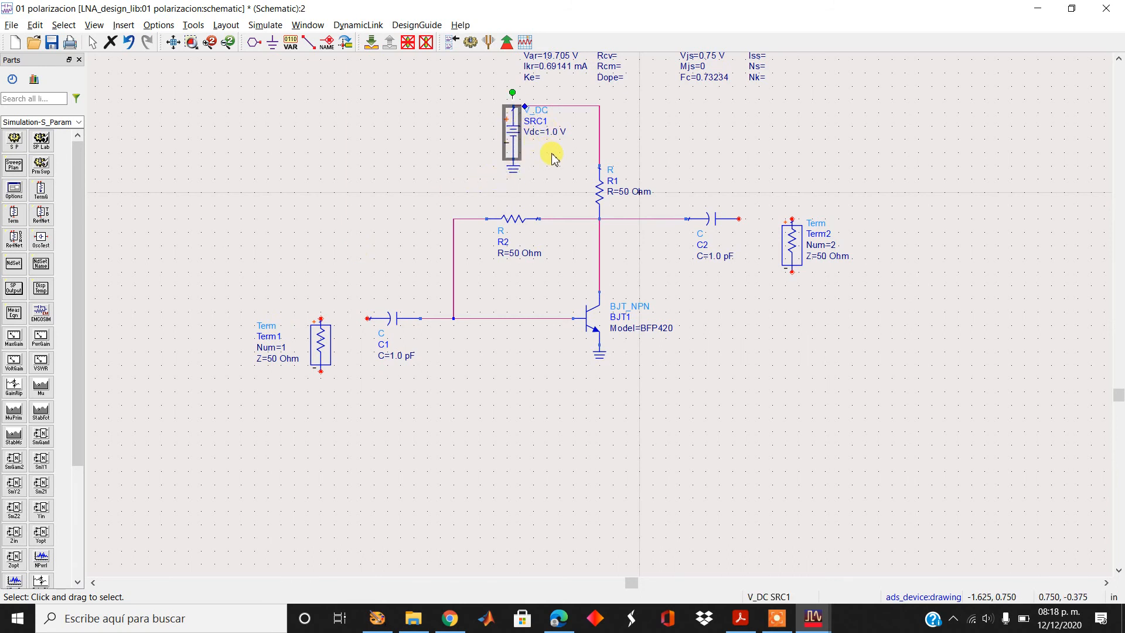
key("F5")
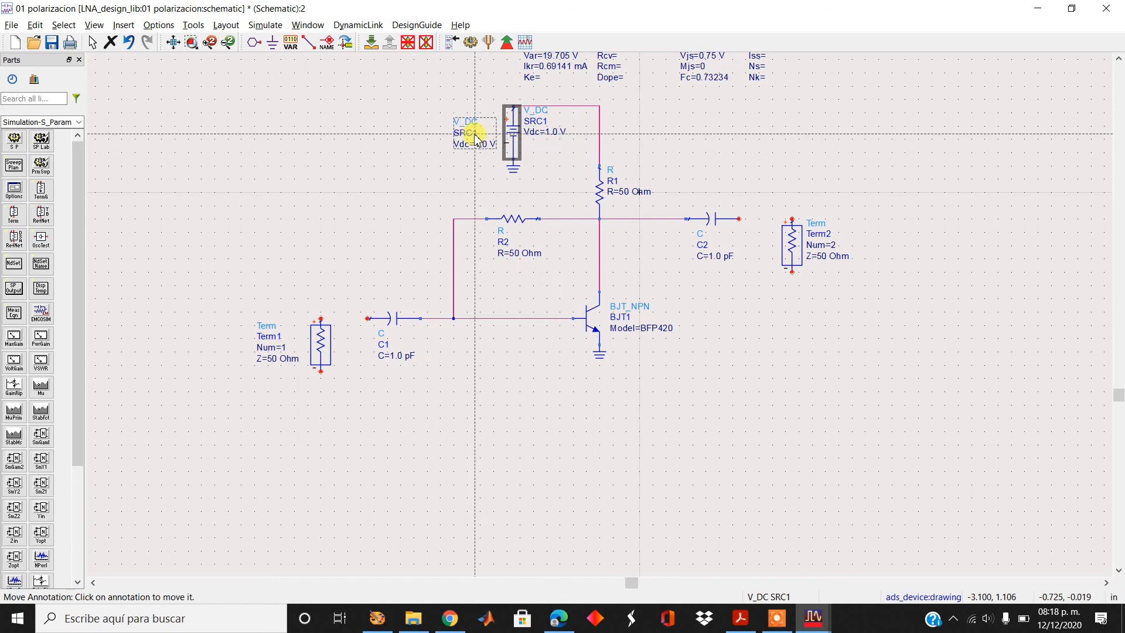
left_click(476, 134)
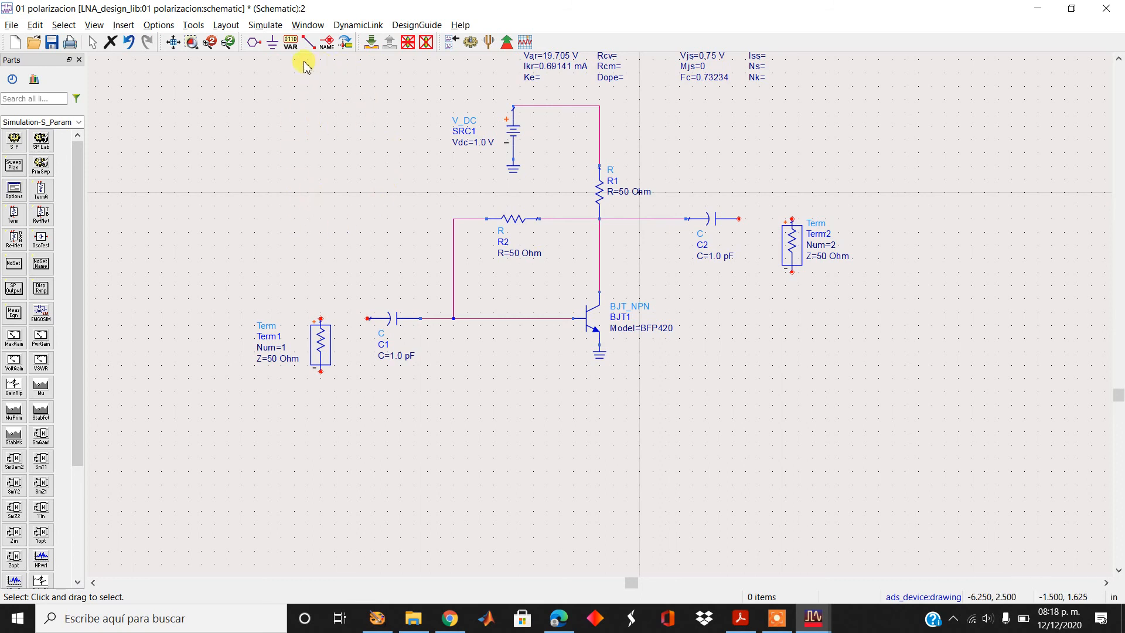
- Attach ground symbols to the negative terminals of Term1 and Term2
left_click(272, 42)
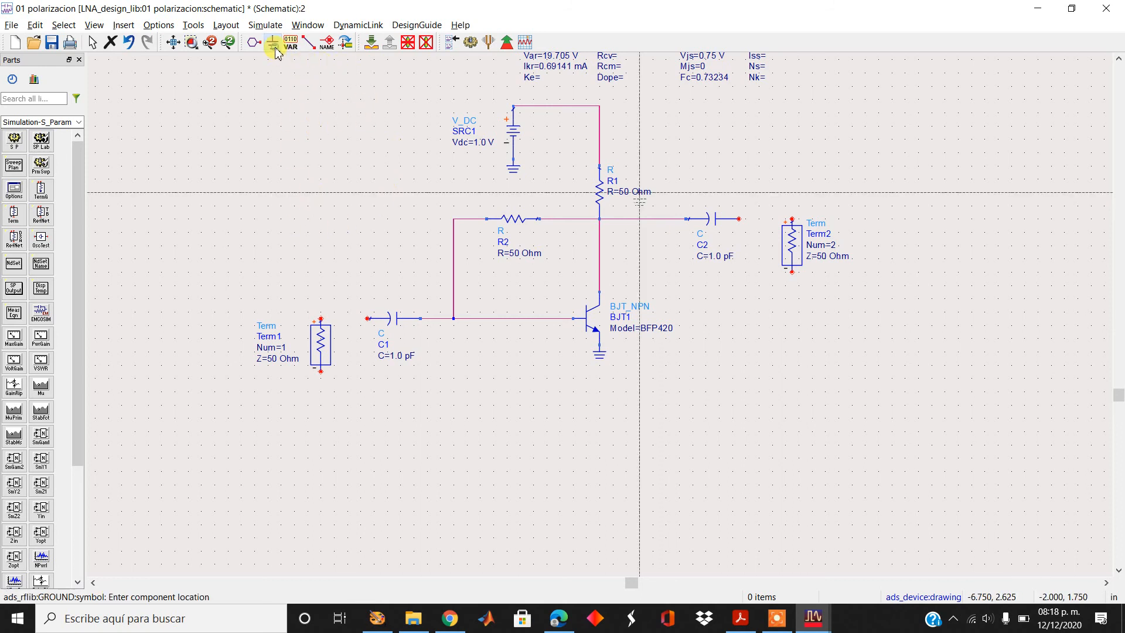
left_click(321, 375)
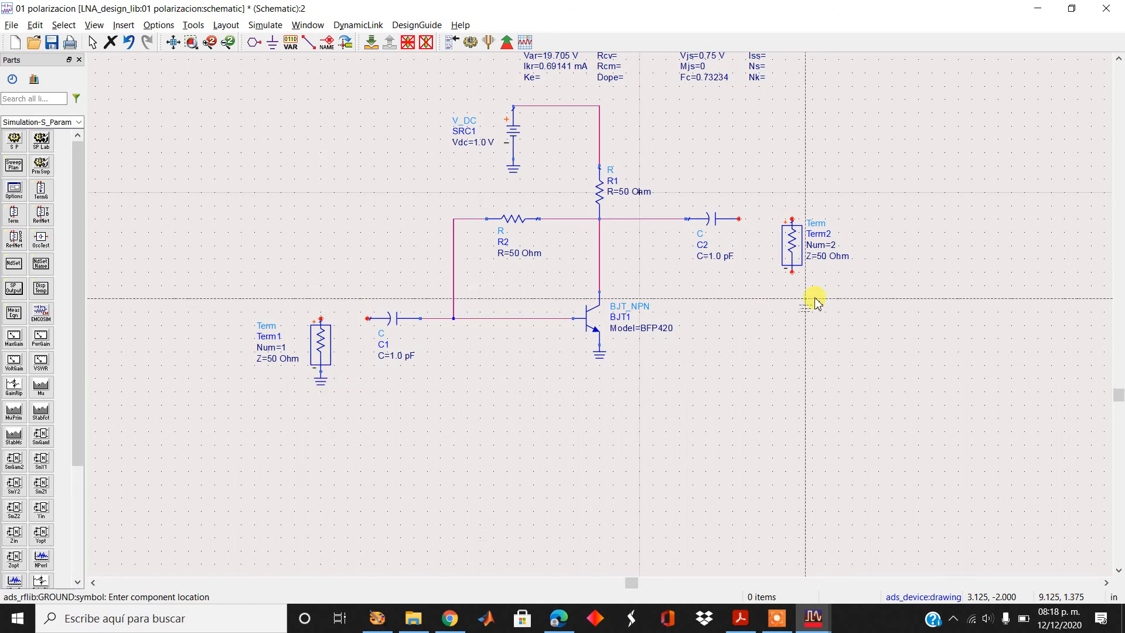
left_click(792, 273)
key("Escape")
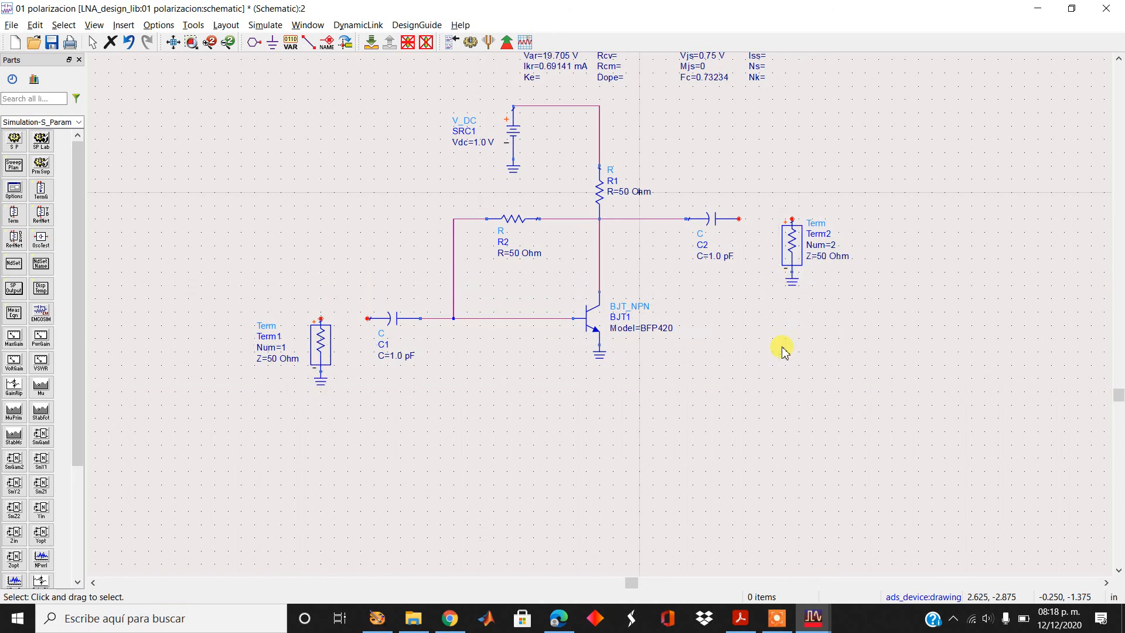
- Wire the free end of C1 to Term1 and the free end of C2 to Term2
left_click(308, 45)
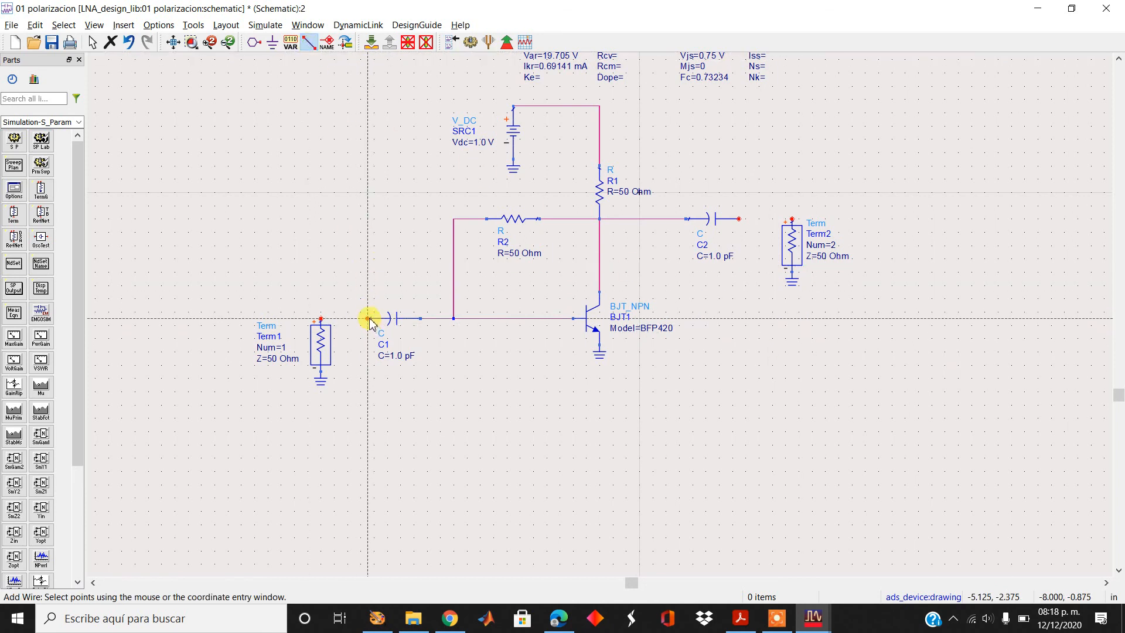
left_click(321, 319)
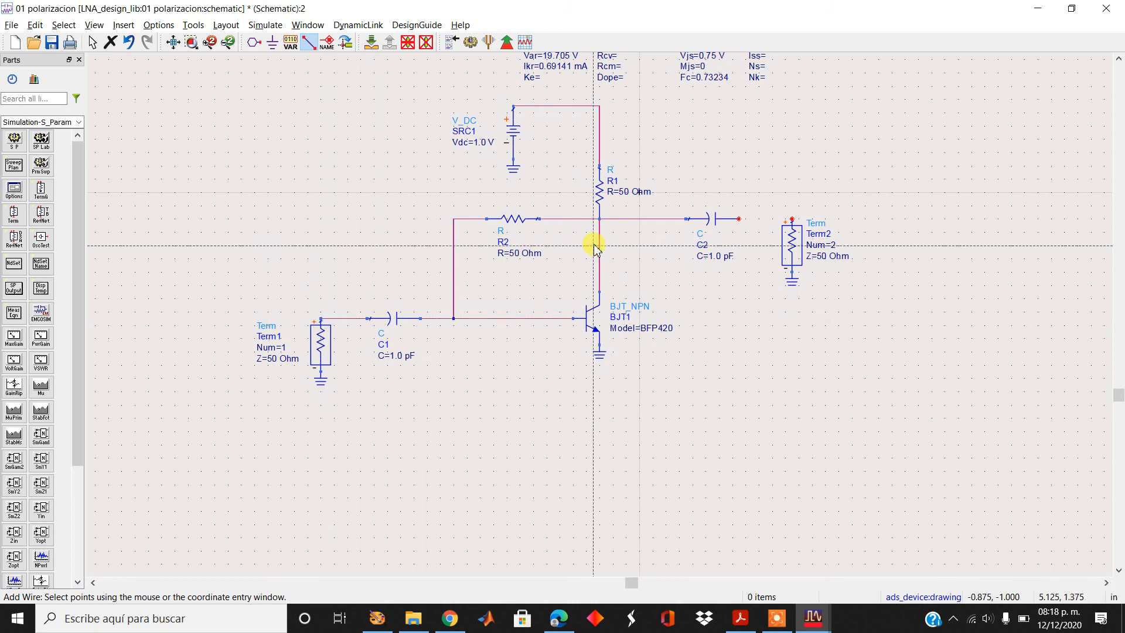
left_click(739, 219)
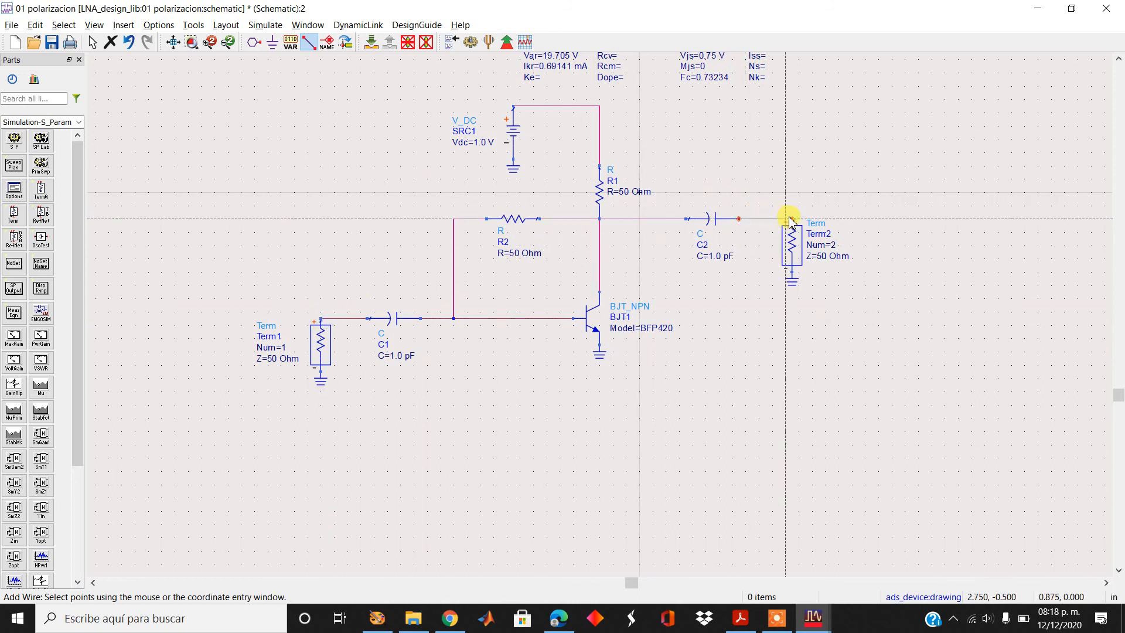
left_click(792, 220)
key("Escape")
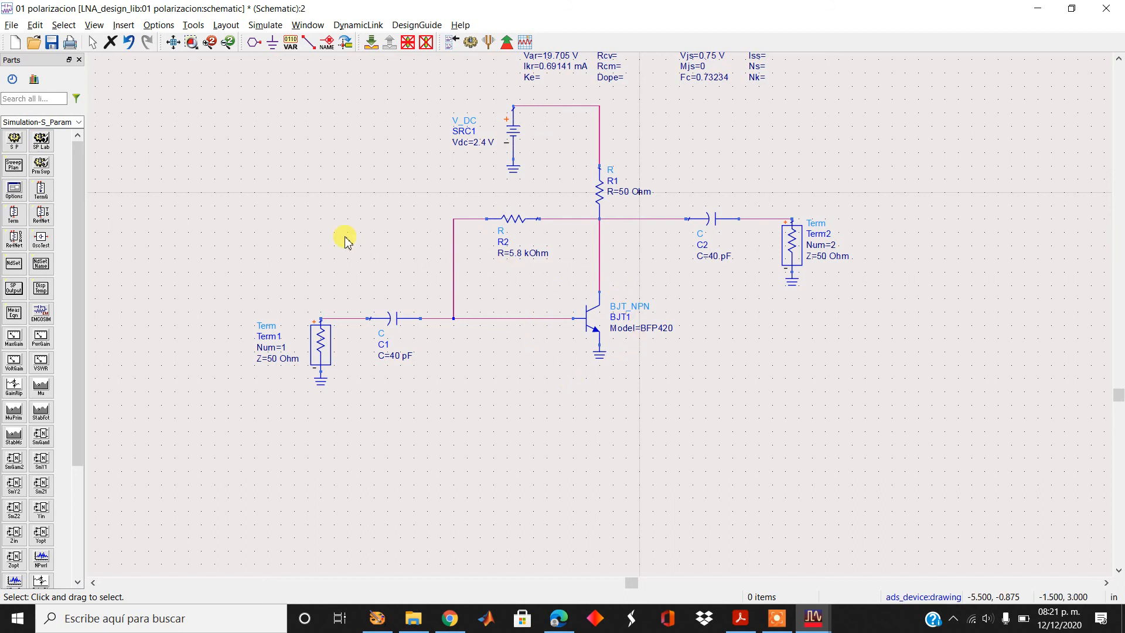
- Place a DC simulation controller from the Simulation-DC palette in the empty area left of the DC source
left_click(79, 123)
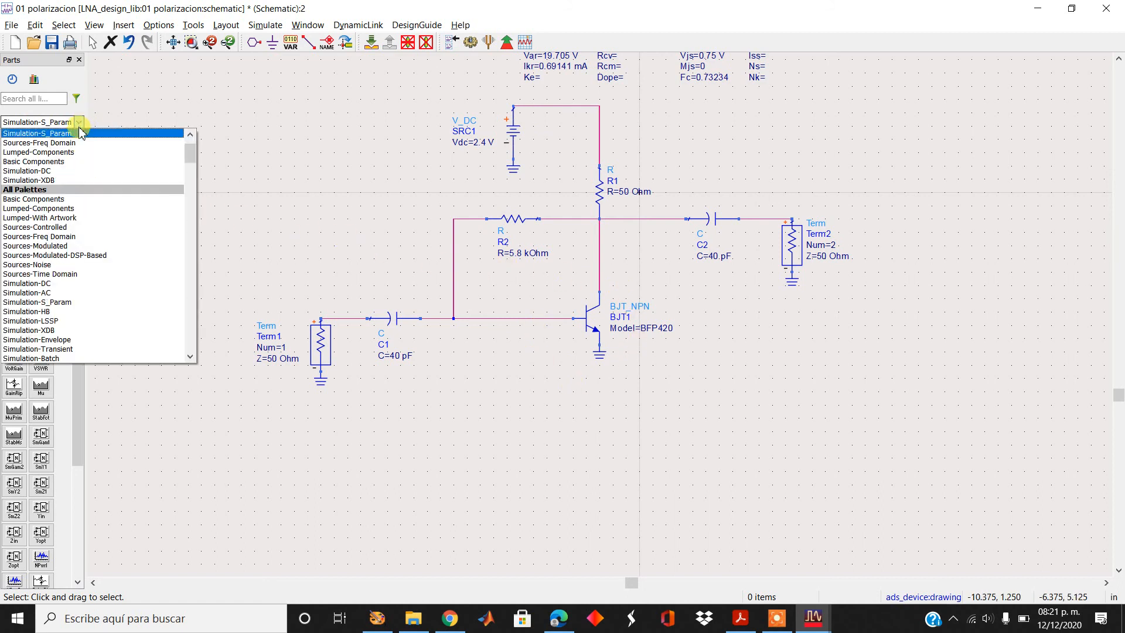
left_click(51, 285)
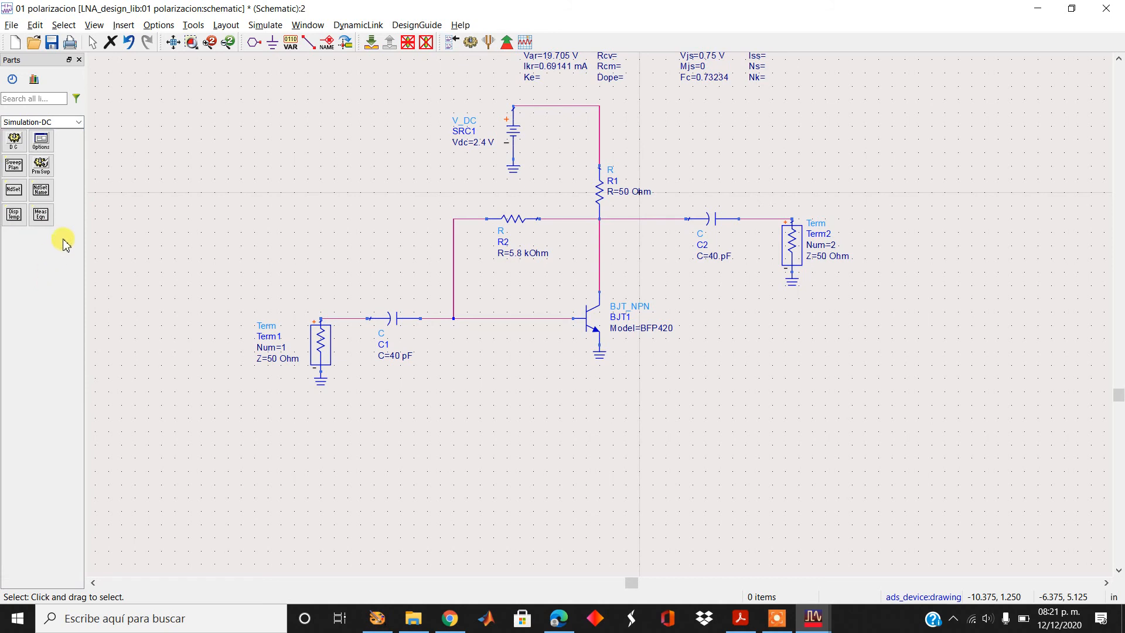
left_click(13, 143)
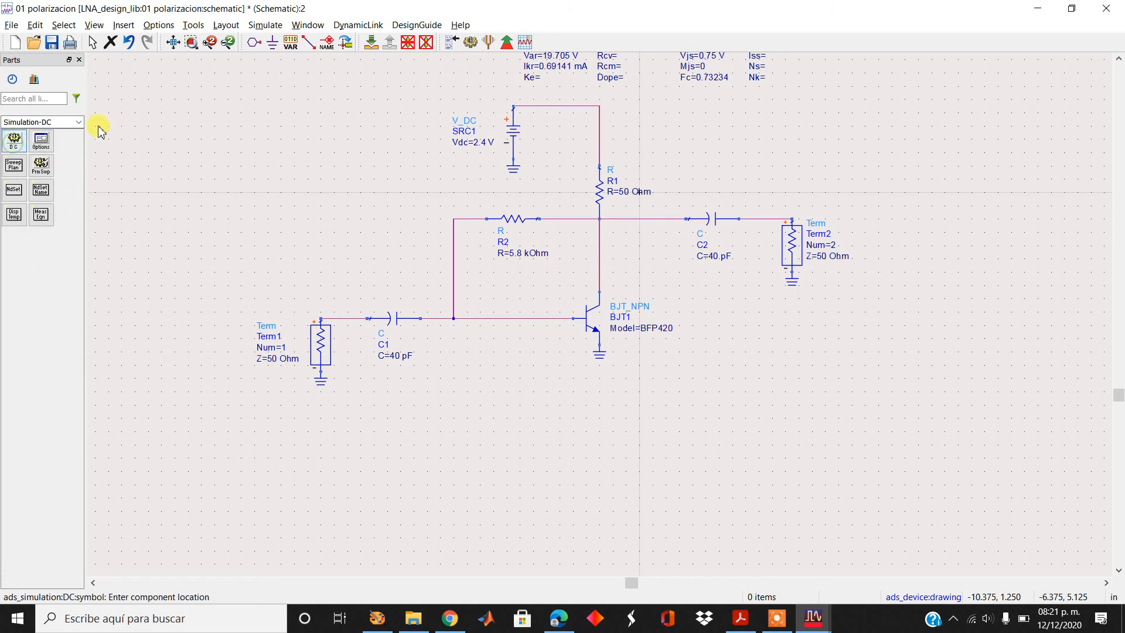
left_click(152, 112)
key("Escape")
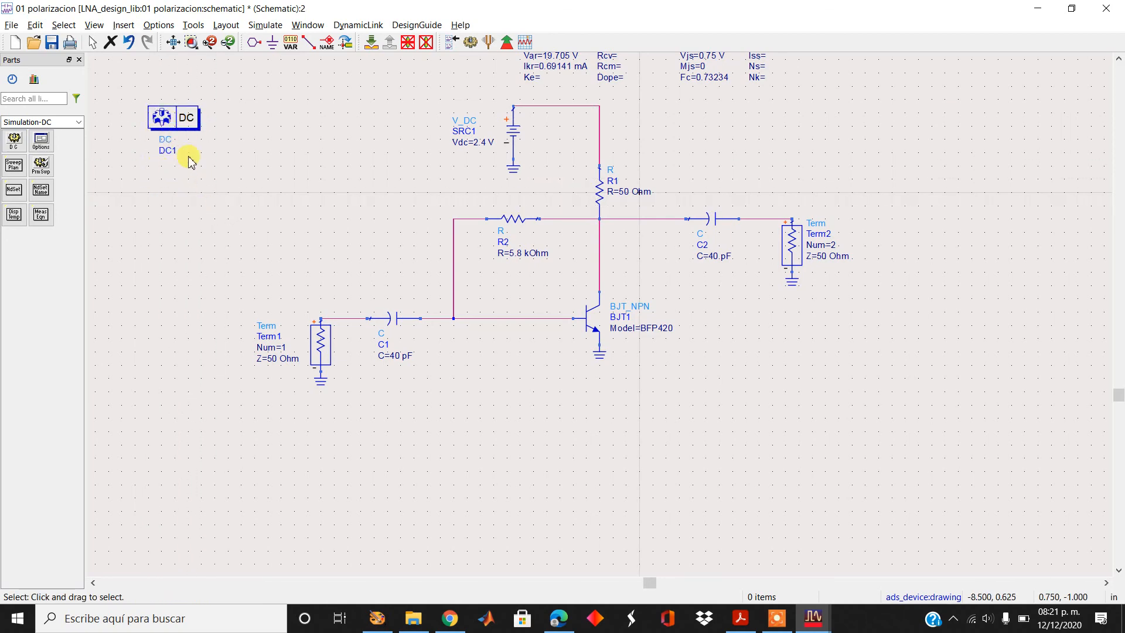
- Examine the DC controller's sweep, parameter, output and display settings, and close them without changes
double_click(177, 130)
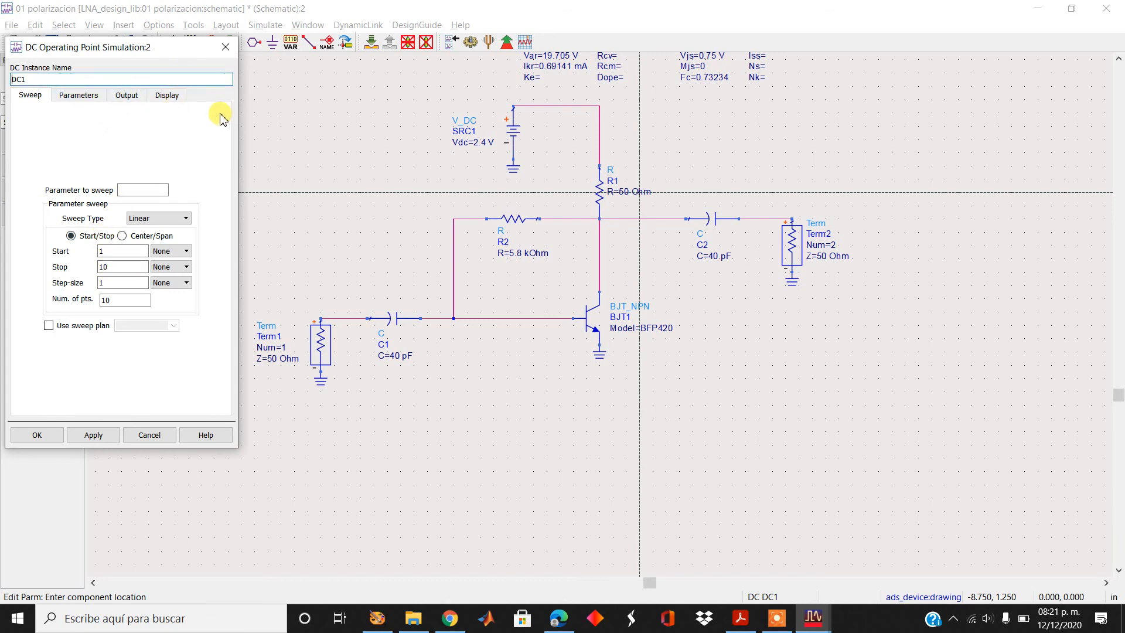
left_click(225, 47)
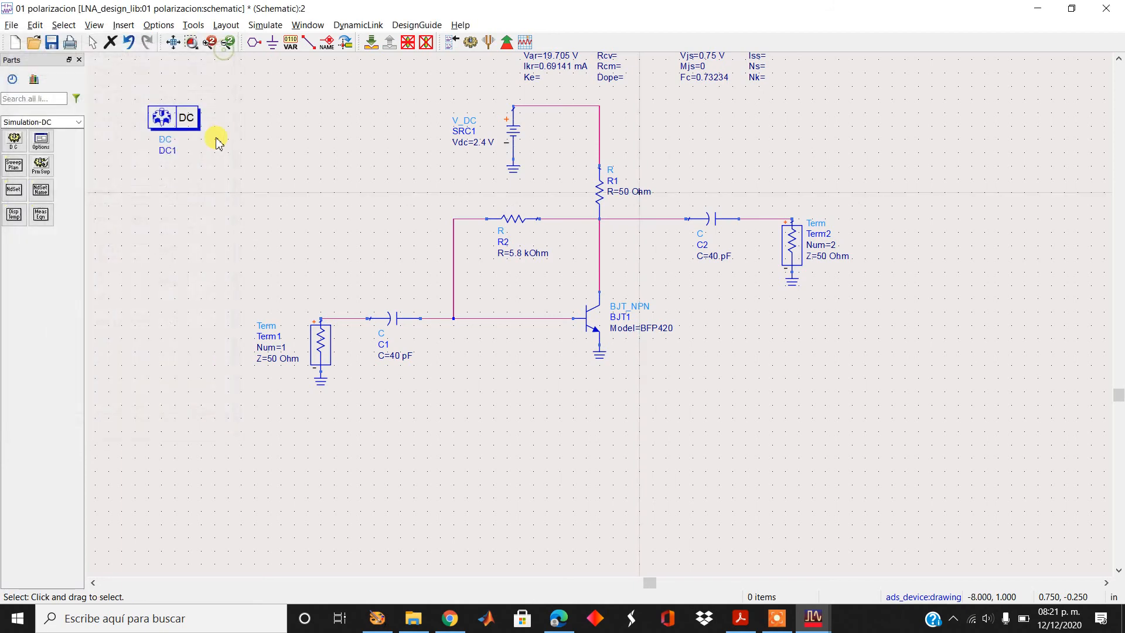
double_click(173, 134)
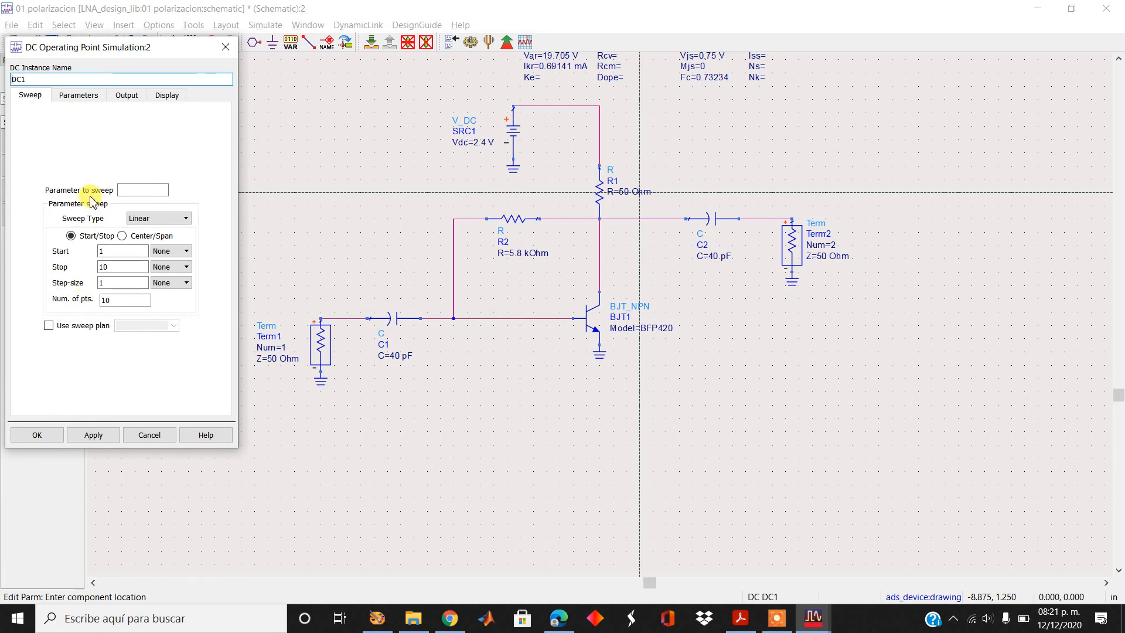
left_click(80, 97)
left_click(124, 95)
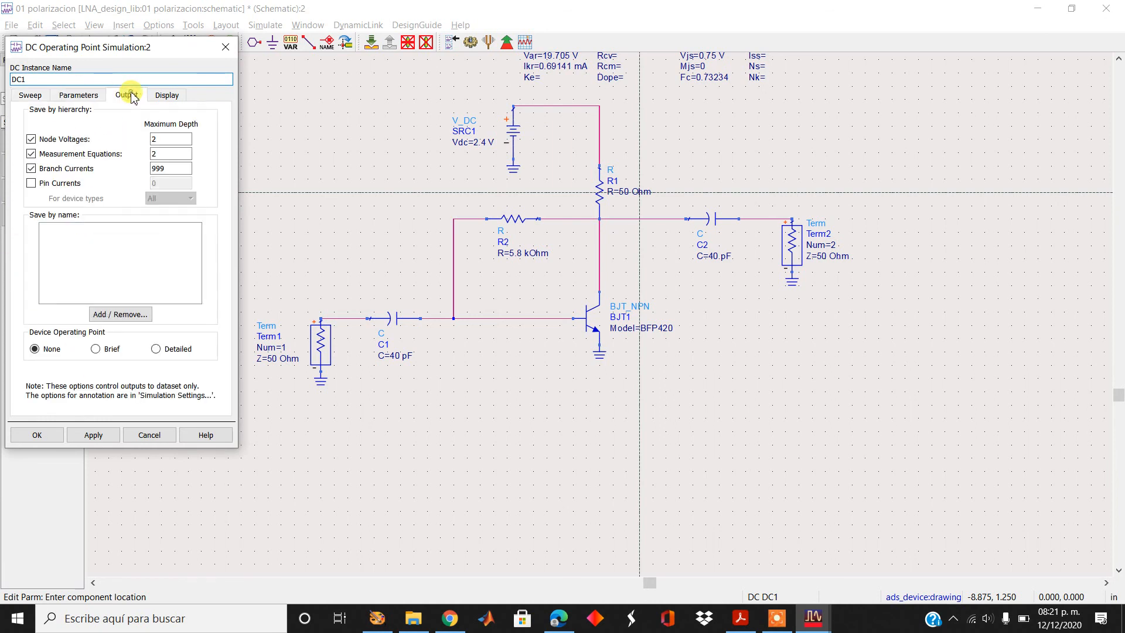
left_click(166, 96)
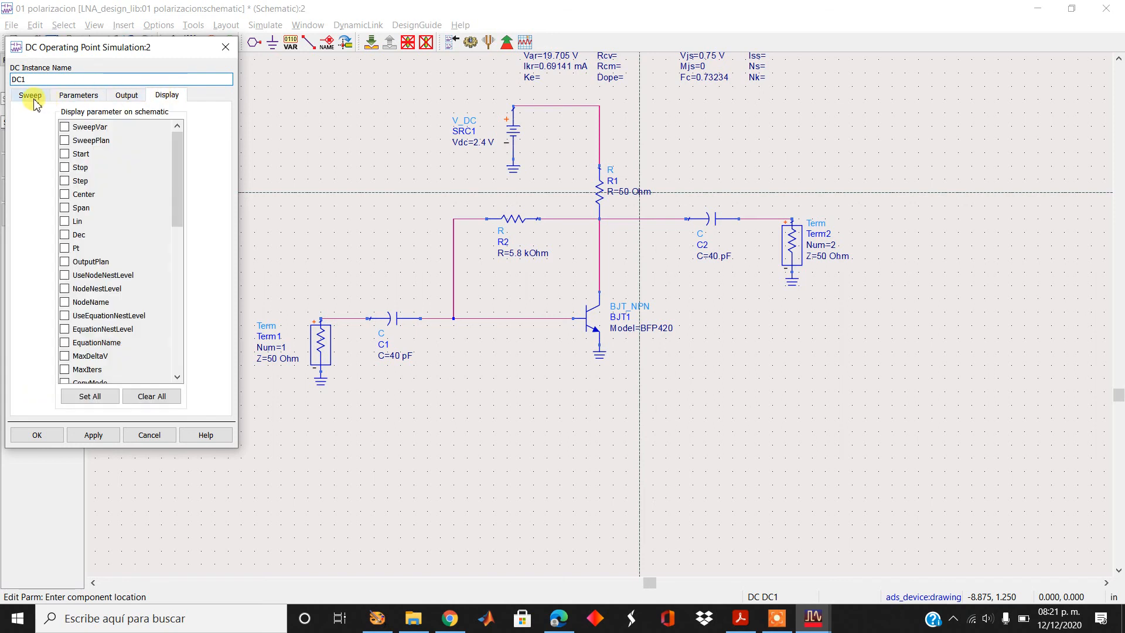
left_click(33, 99)
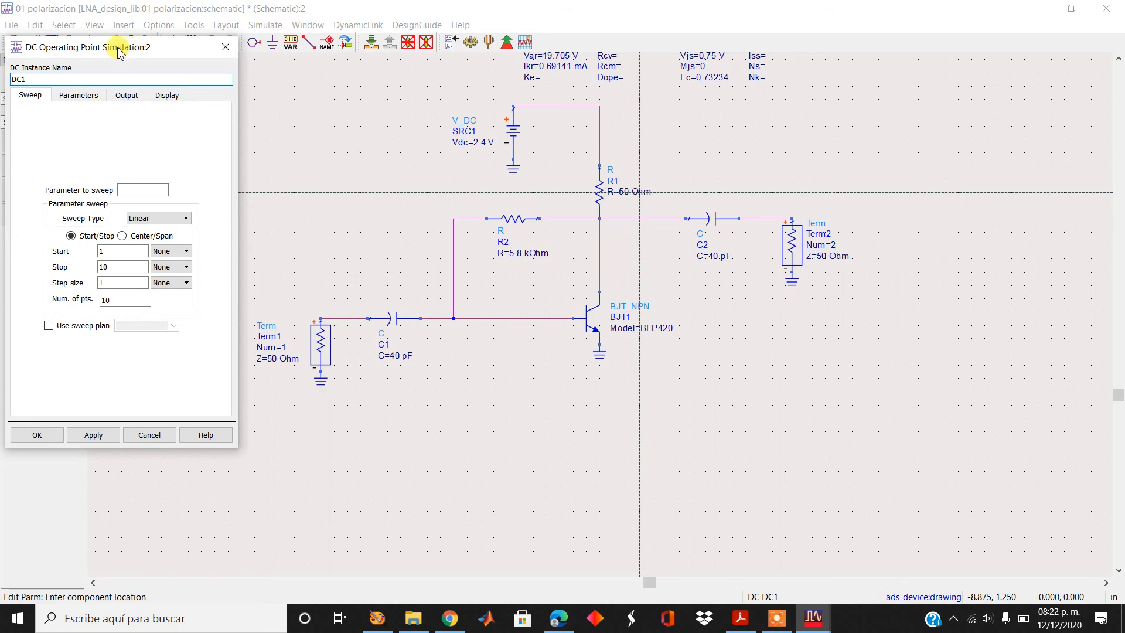
left_click(225, 47)
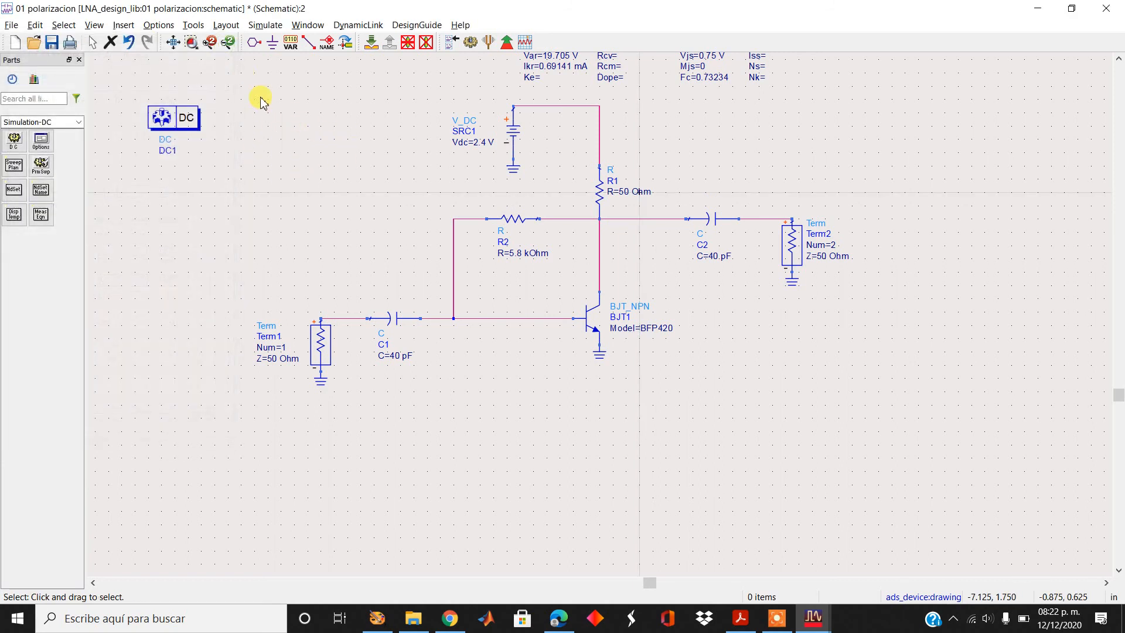
- Save the schematic and run the DC simulation
left_click(53, 42)
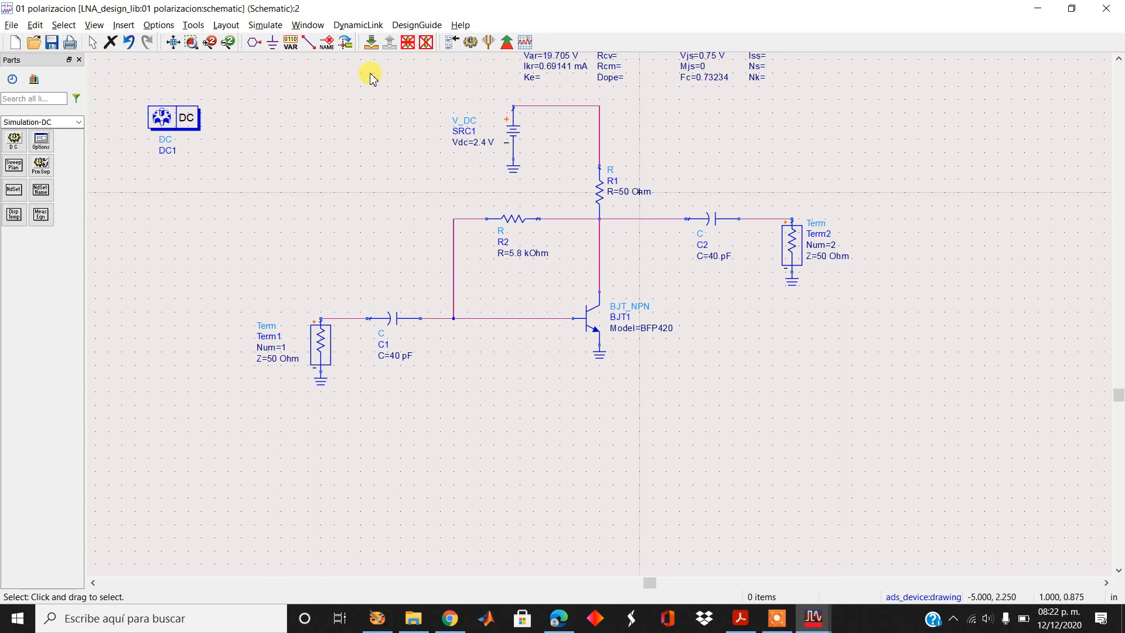
left_click(263, 28)
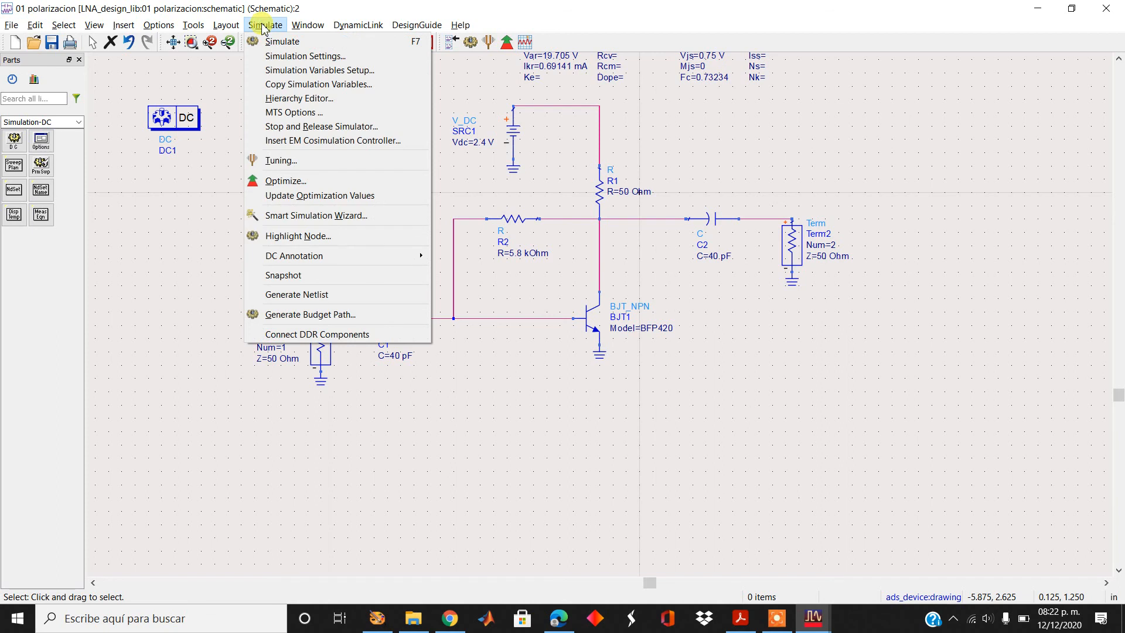
left_click(478, 105)
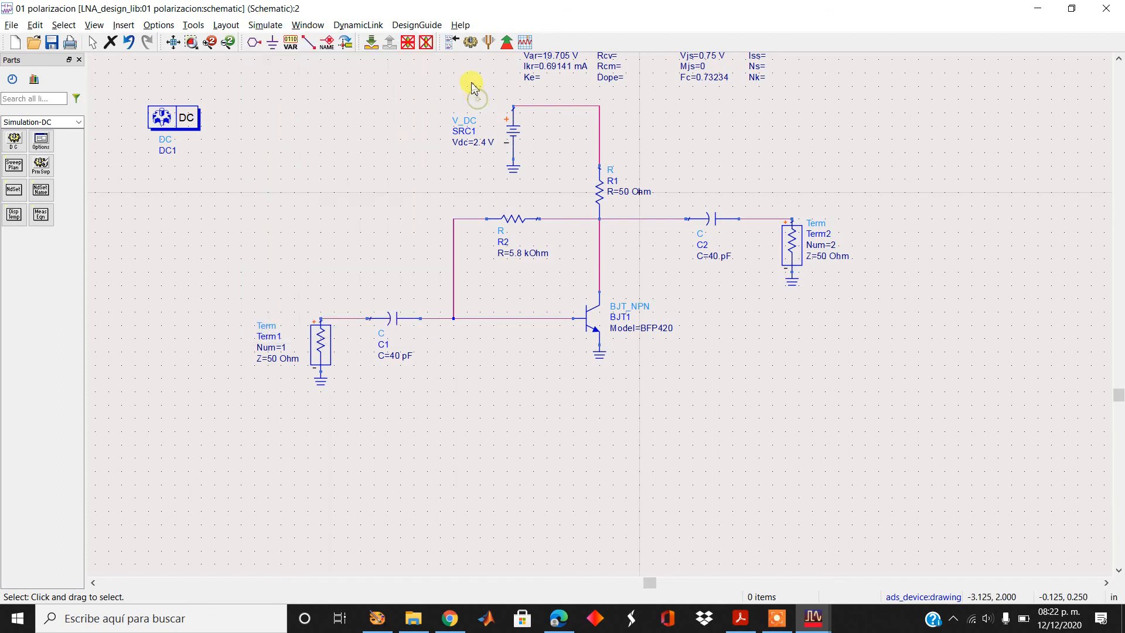
left_click(471, 44)
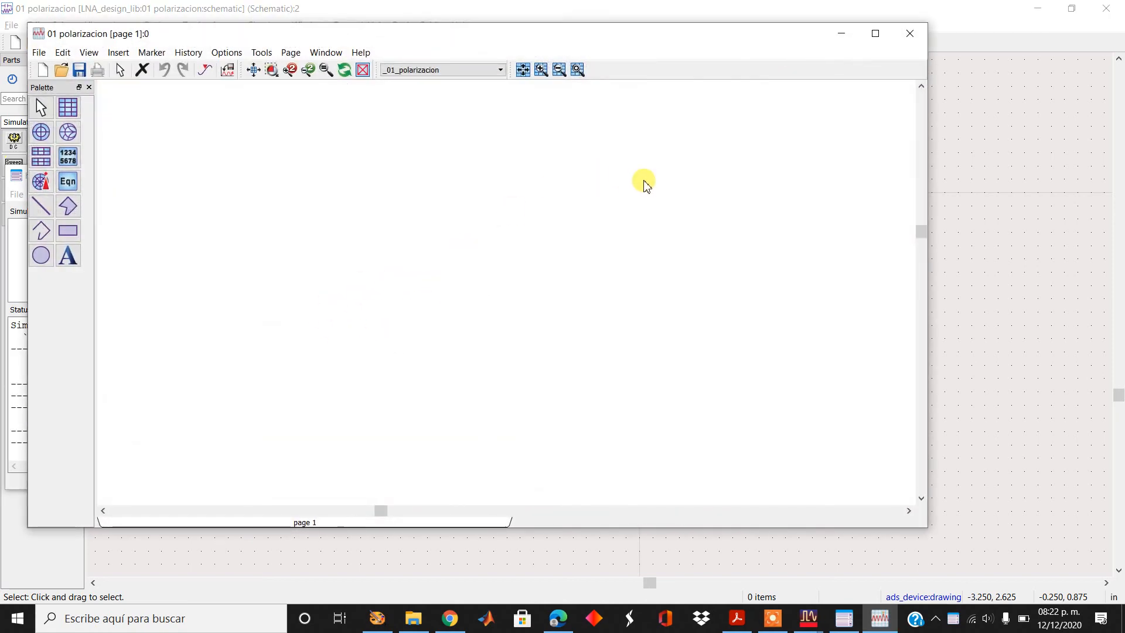
- Close the simulation status window and the empty data display window of the DC simulation
left_click(843, 35)
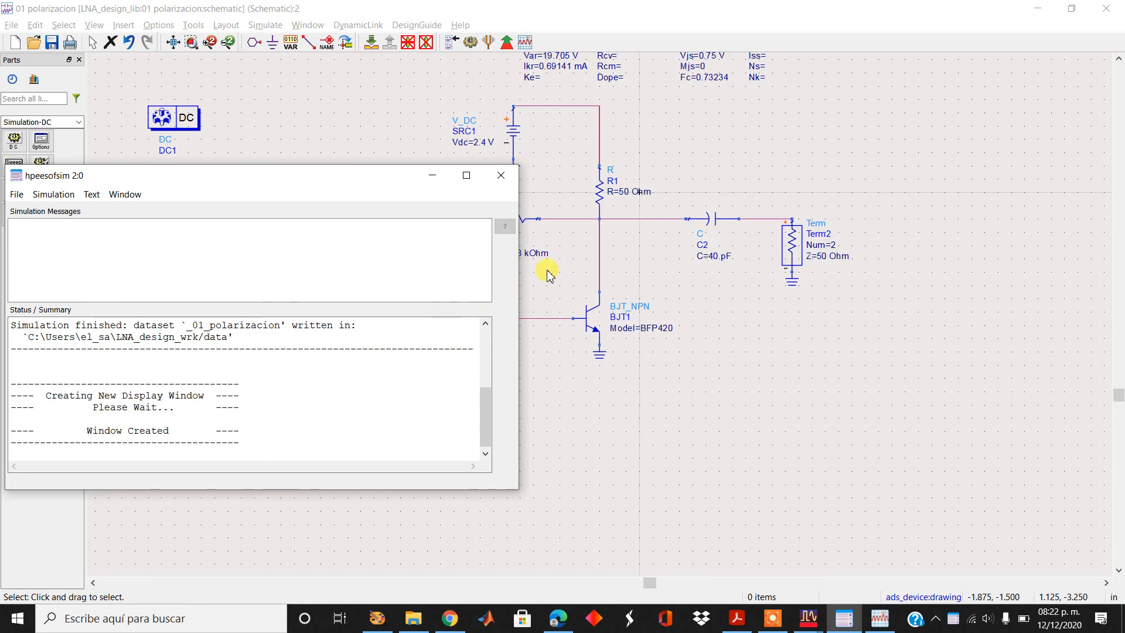
left_click(499, 182)
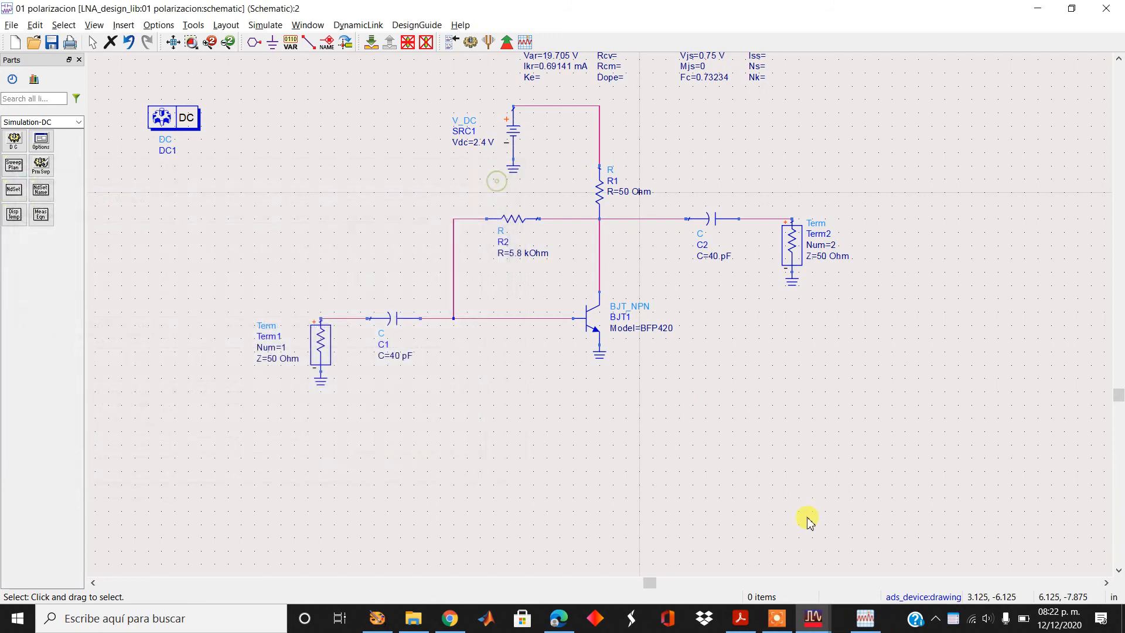
left_click(849, 621)
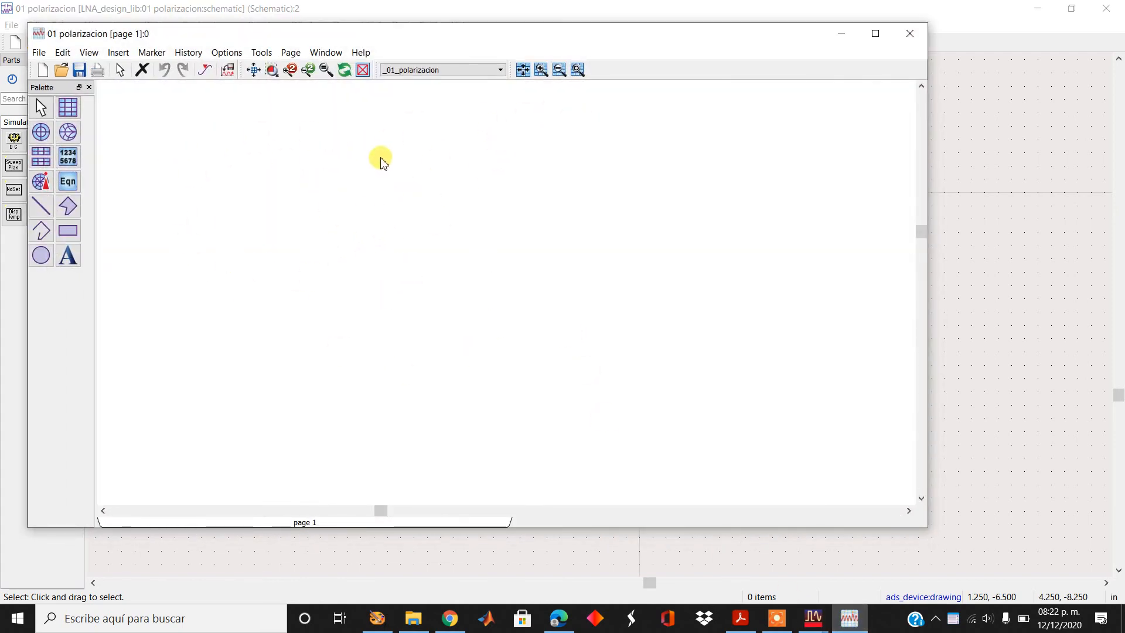
left_click(910, 34)
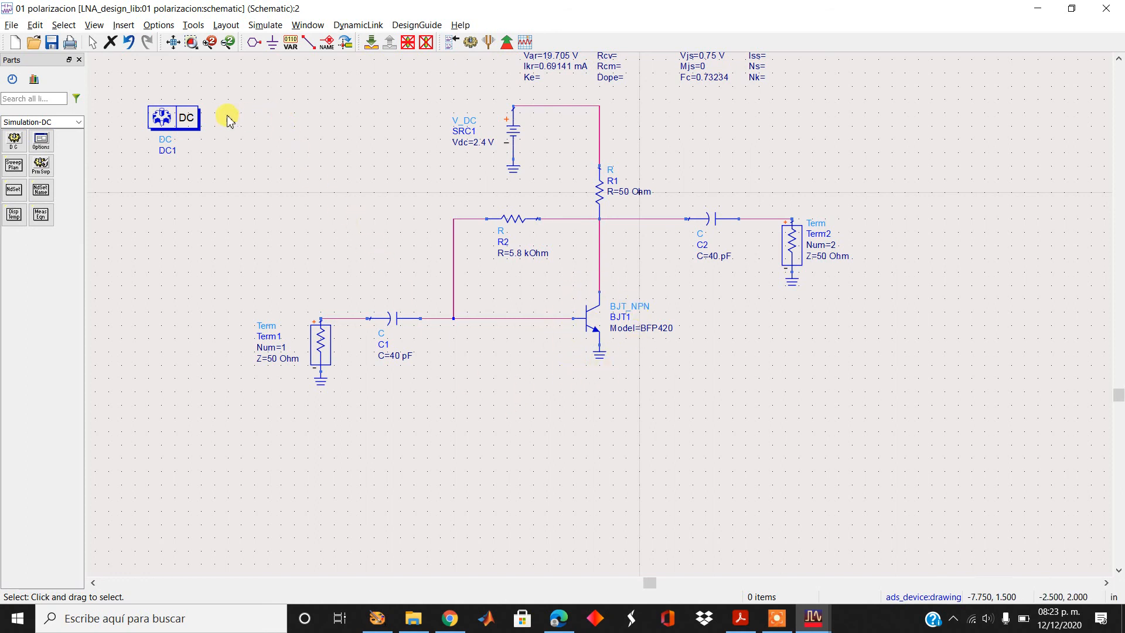
- Display the DC operating point of transistor BJT1, then clear and close the operating point read-out
left_click(266, 26)
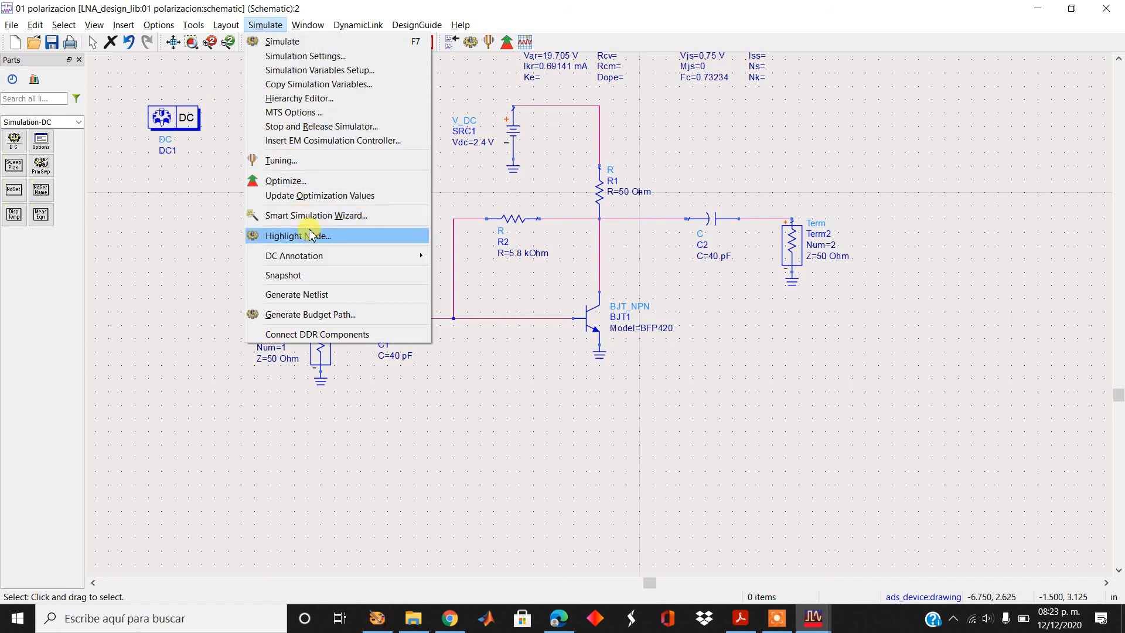
mouse_move(312, 259)
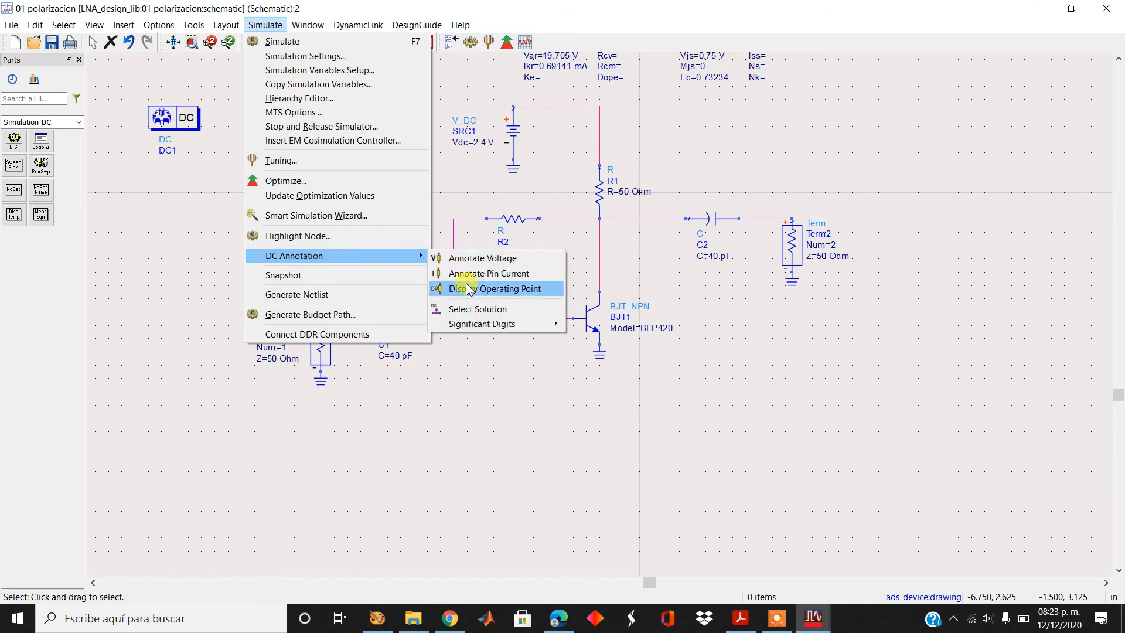
left_click(482, 294)
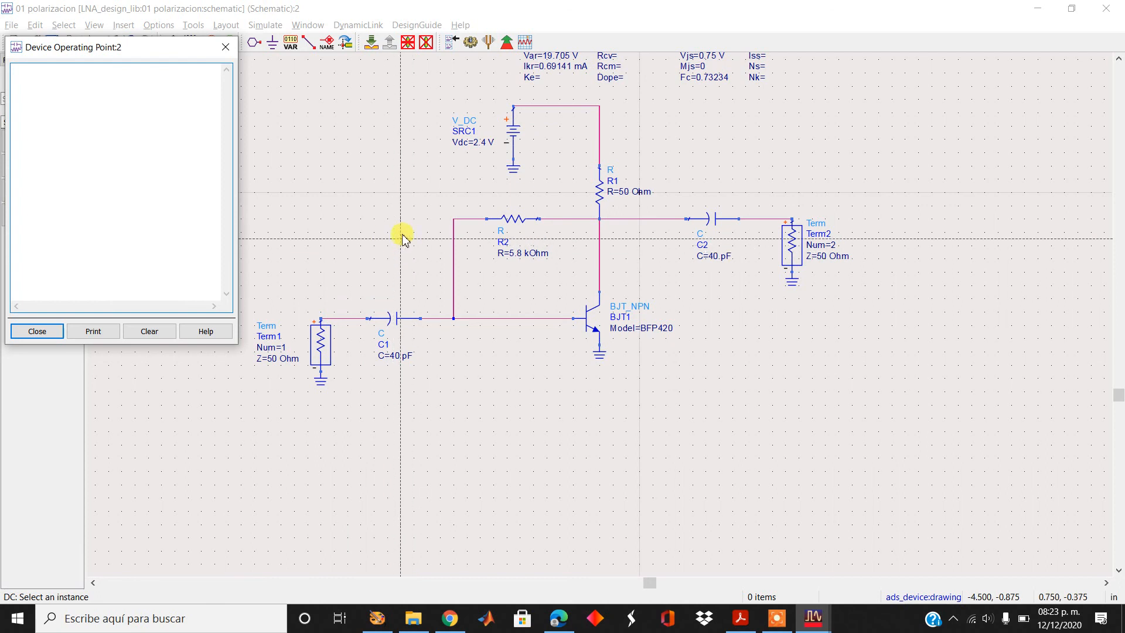
left_click(590, 326)
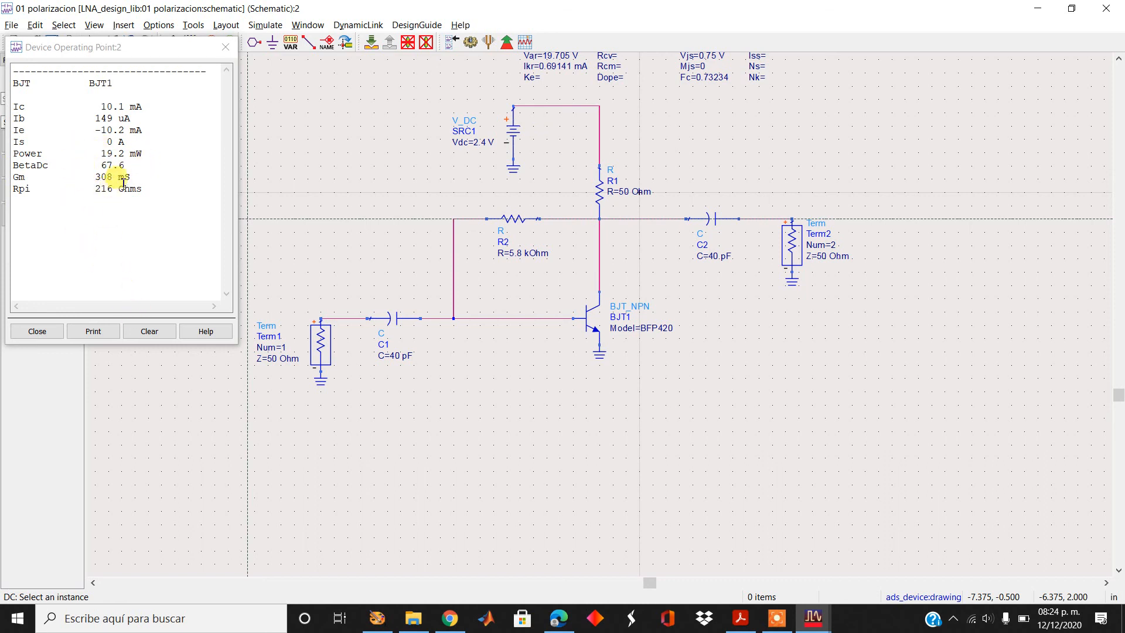
left_click(147, 338)
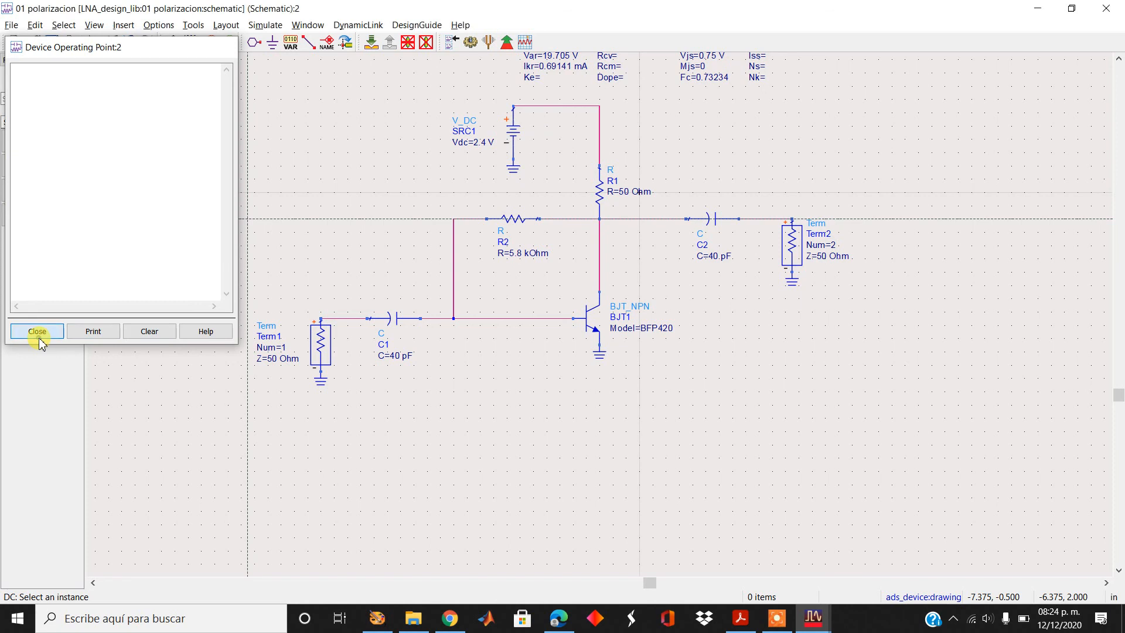
left_click(37, 331)
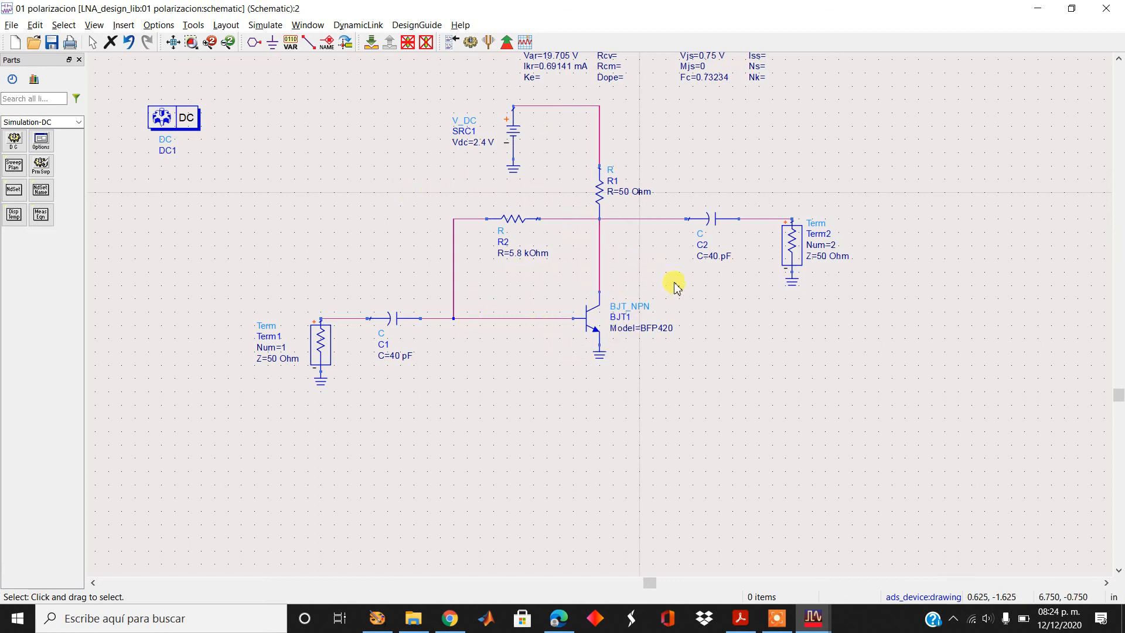
- Save the biasing schematic and copy its entire contents
left_click(256, 226)
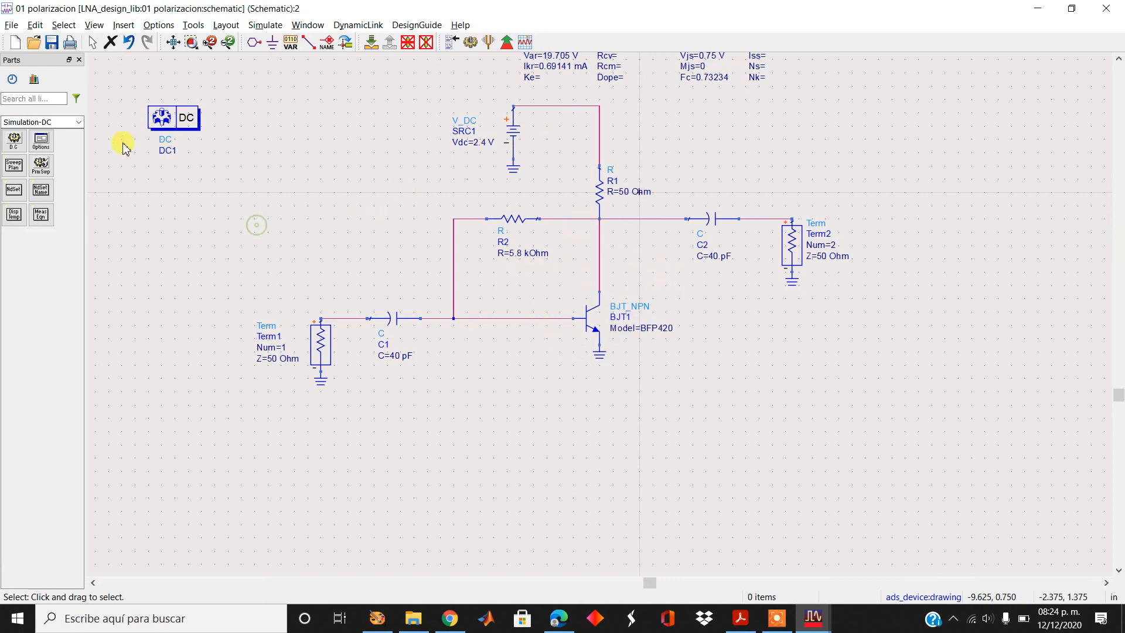
left_click(52, 43)
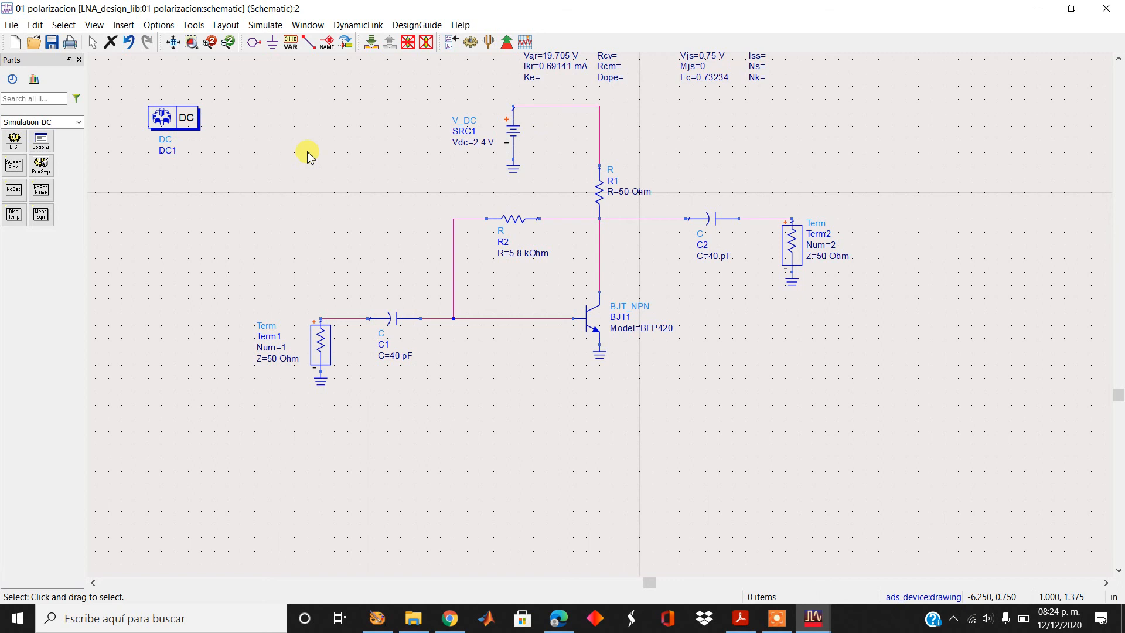
key("ctrl+a")
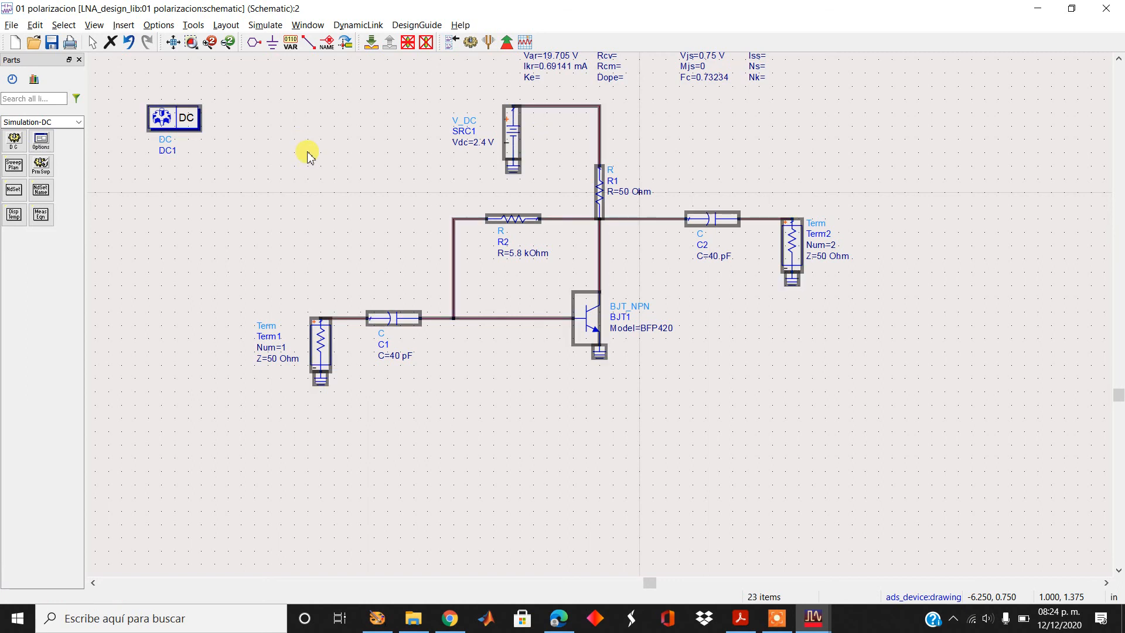
left_click(284, 178)
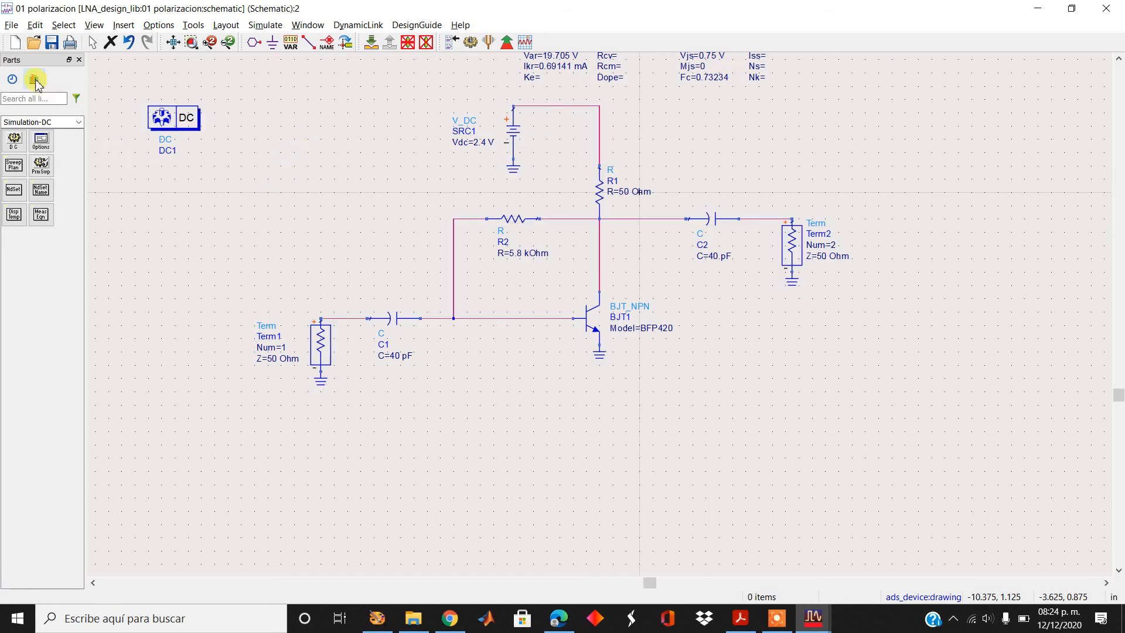
- Create a new schematic in cell "02 parametros s" and paste the copied circuit into it
left_click(16, 44)
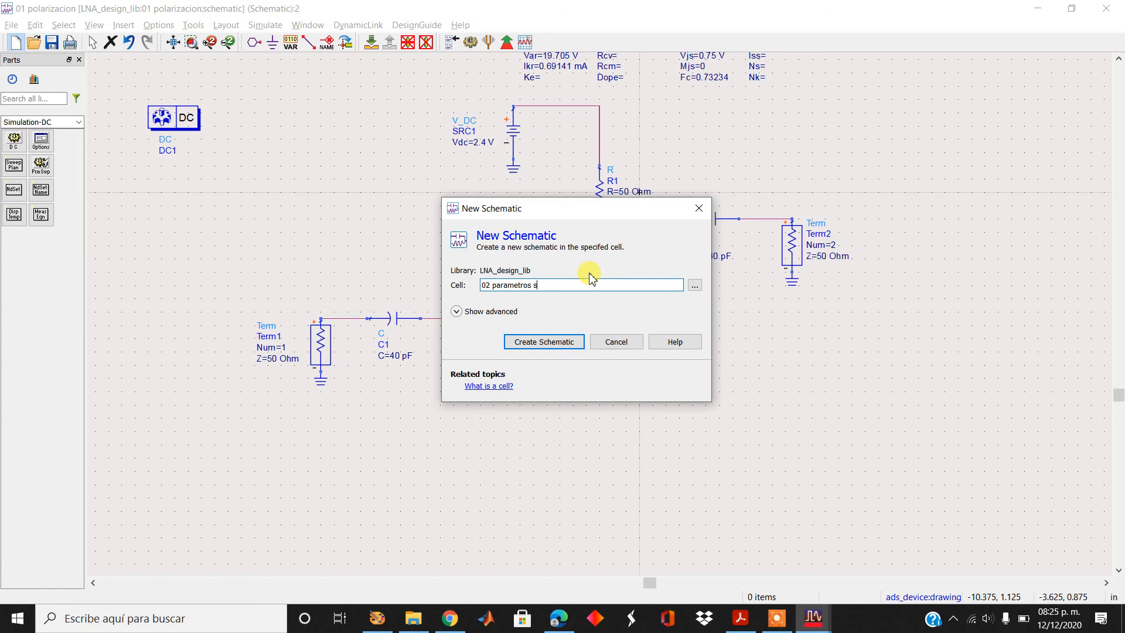
left_click(546, 341)
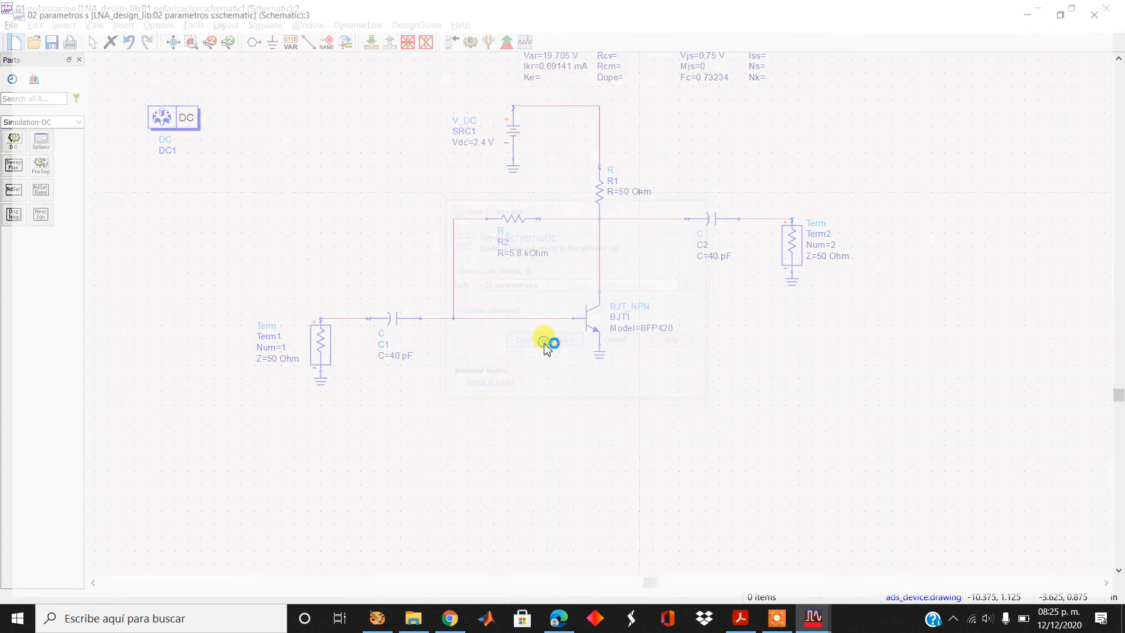
key("ctrl+v")
left_click(381, 321)
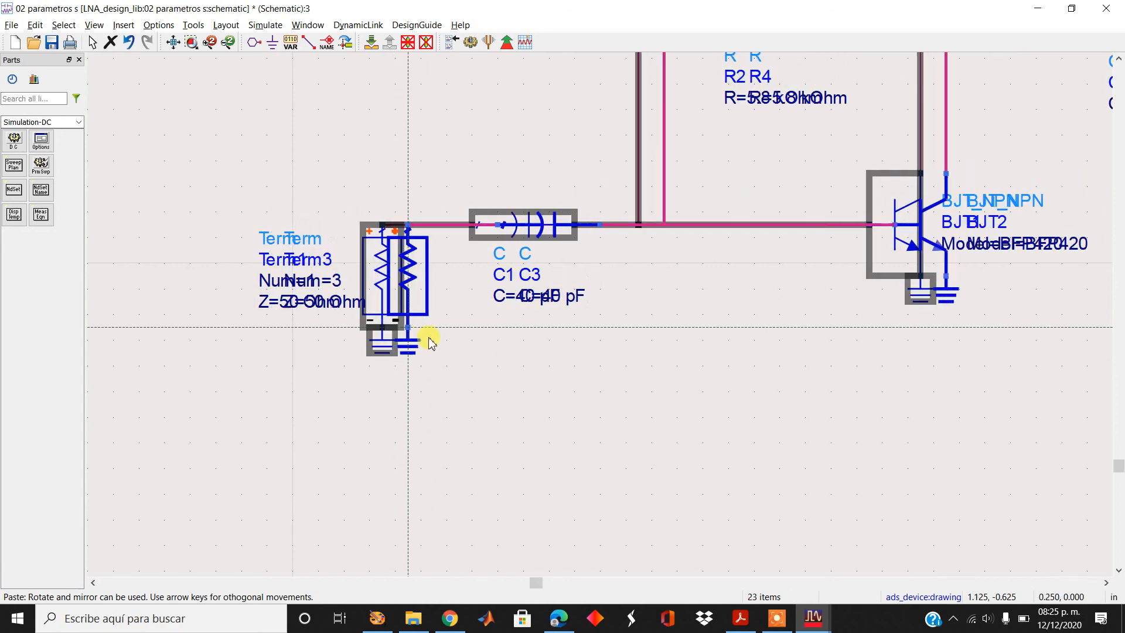
key("Escape")
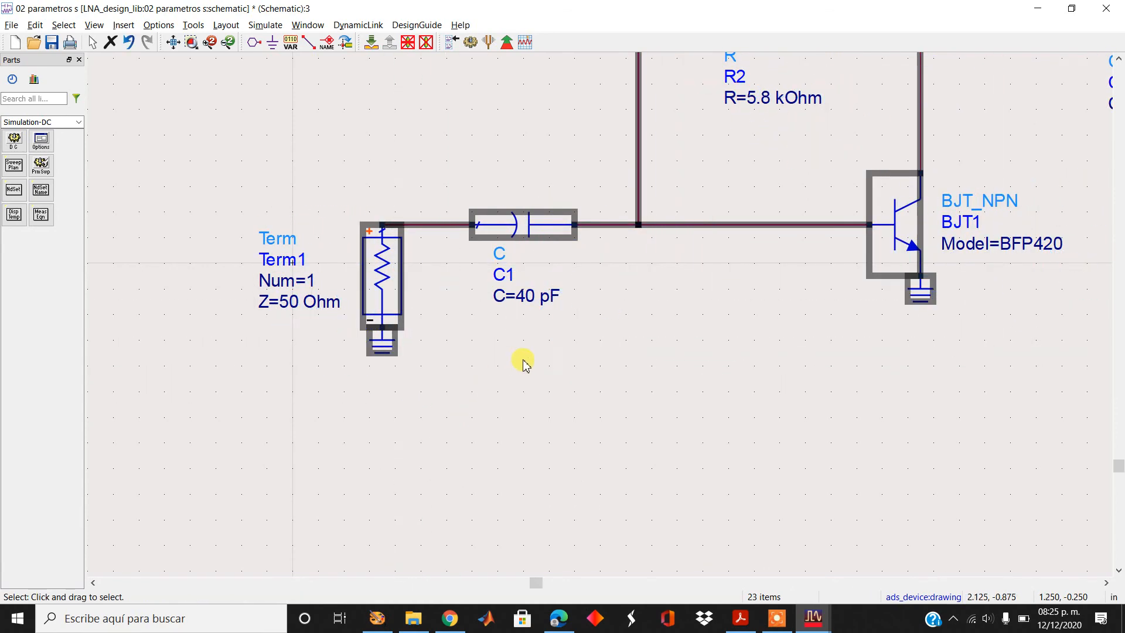
left_click(484, 426)
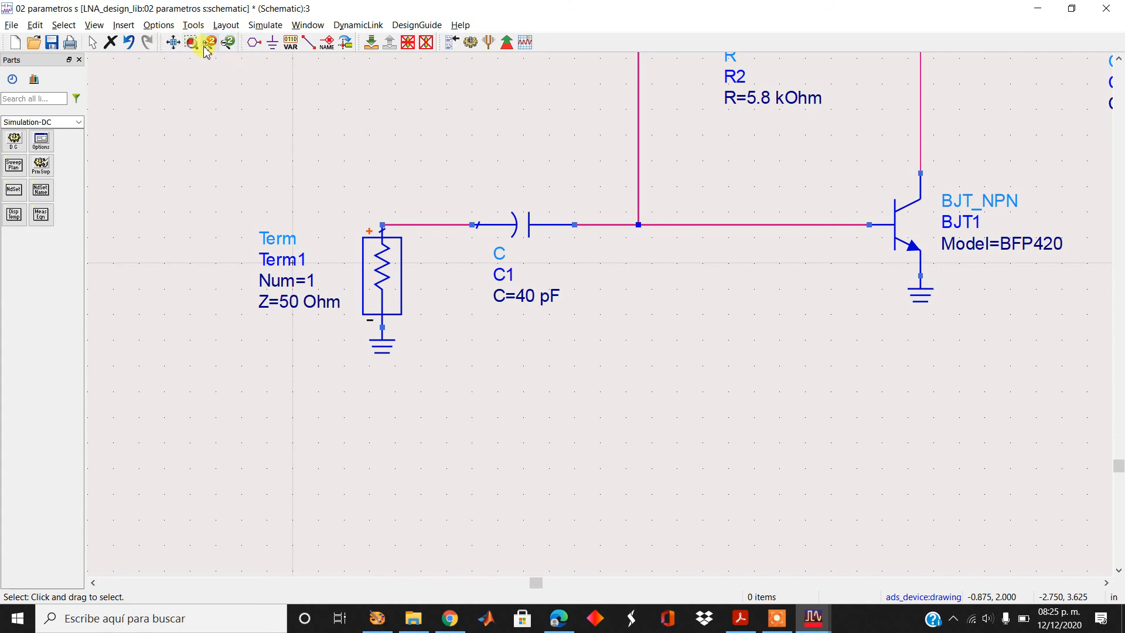
- Delete the DC simulation controller DC1 from the pasted circuit
left_click(174, 44)
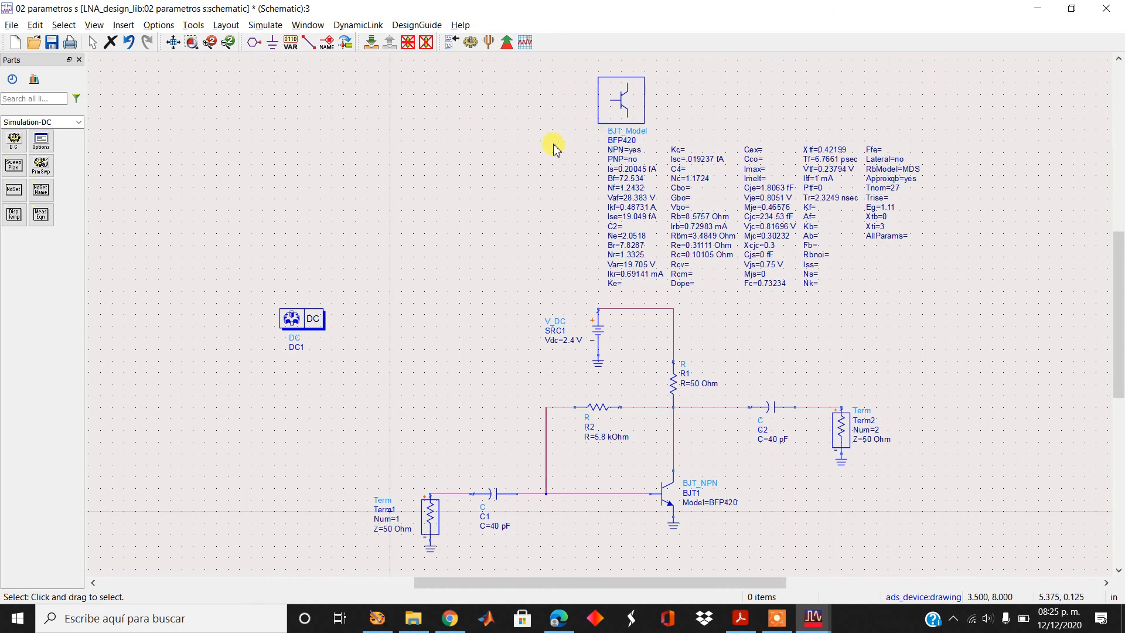
left_click(191, 43)
left_click(367, 301)
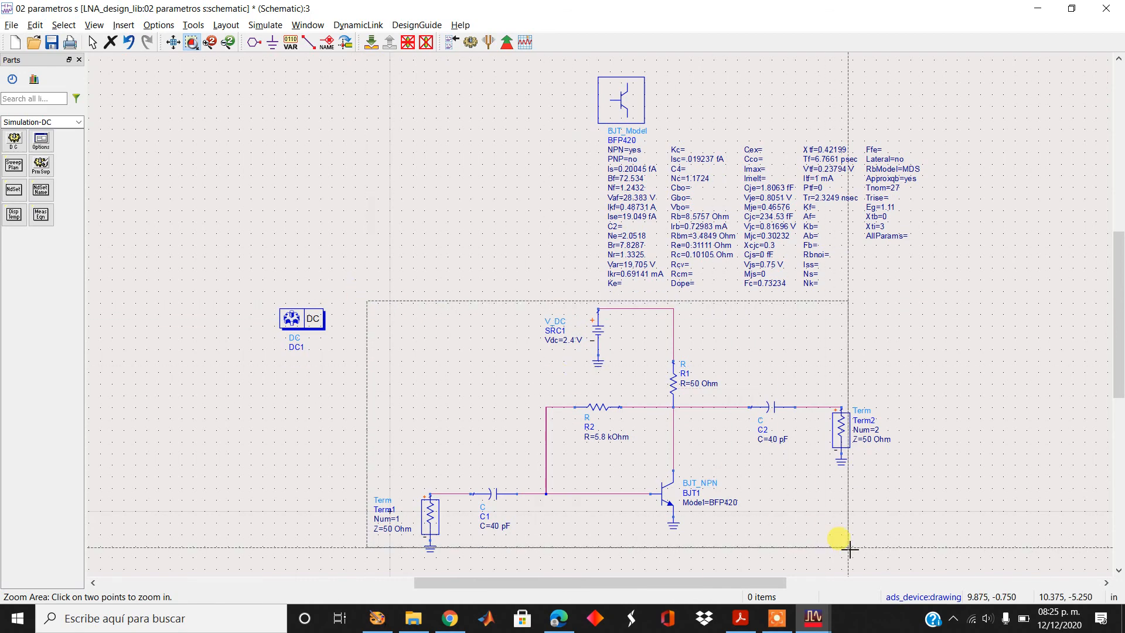
left_click(912, 562)
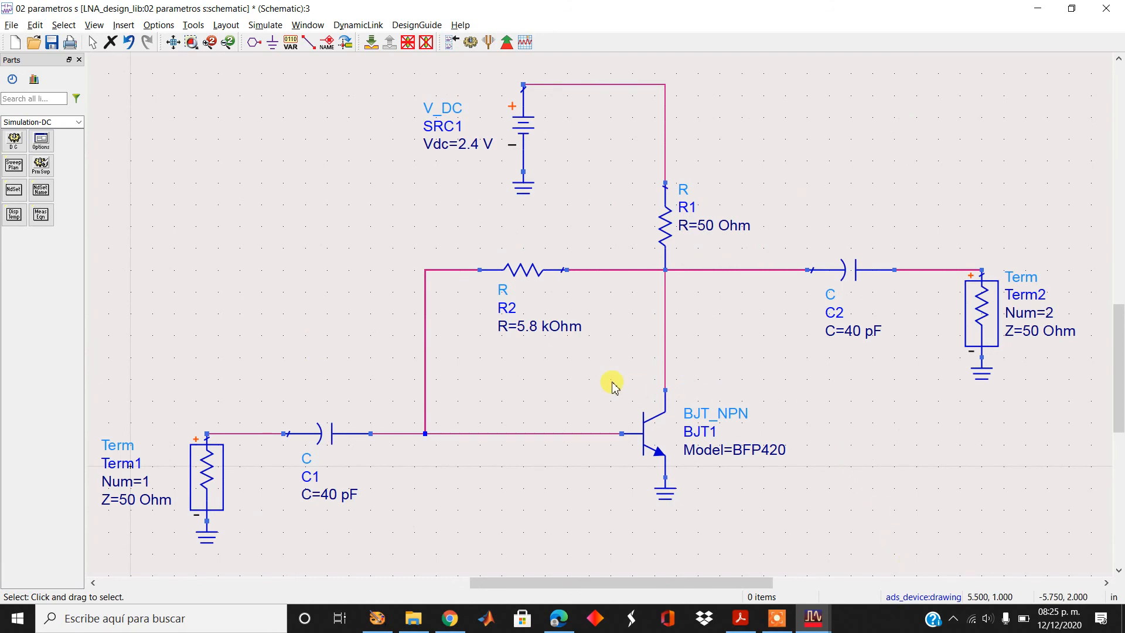
left_click(93, 583)
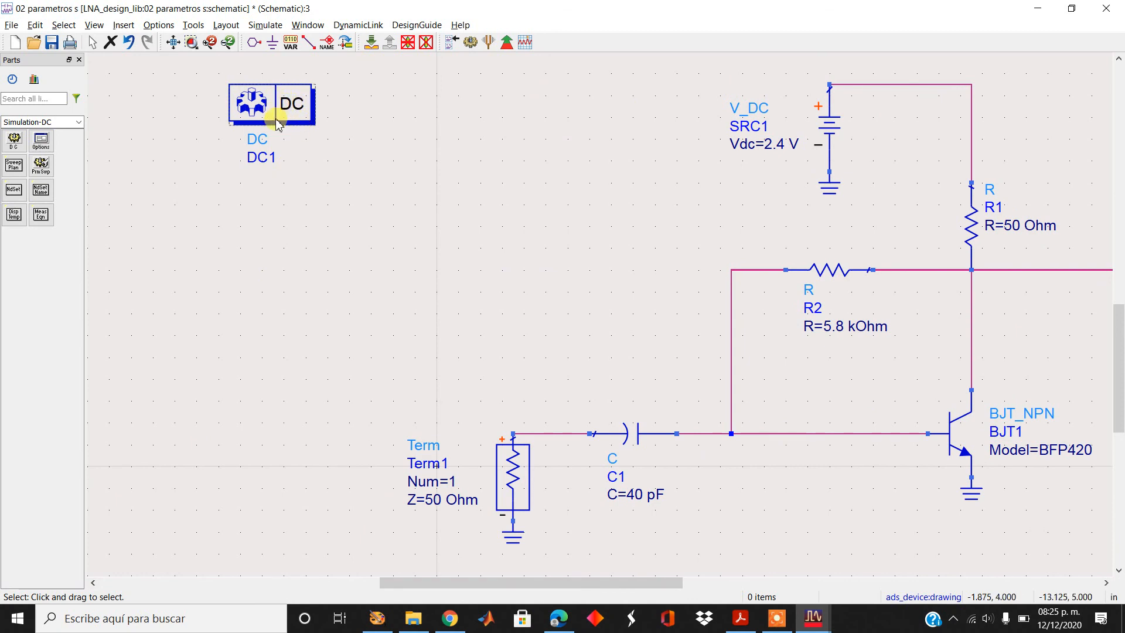
left_click(277, 122)
key("Delete")
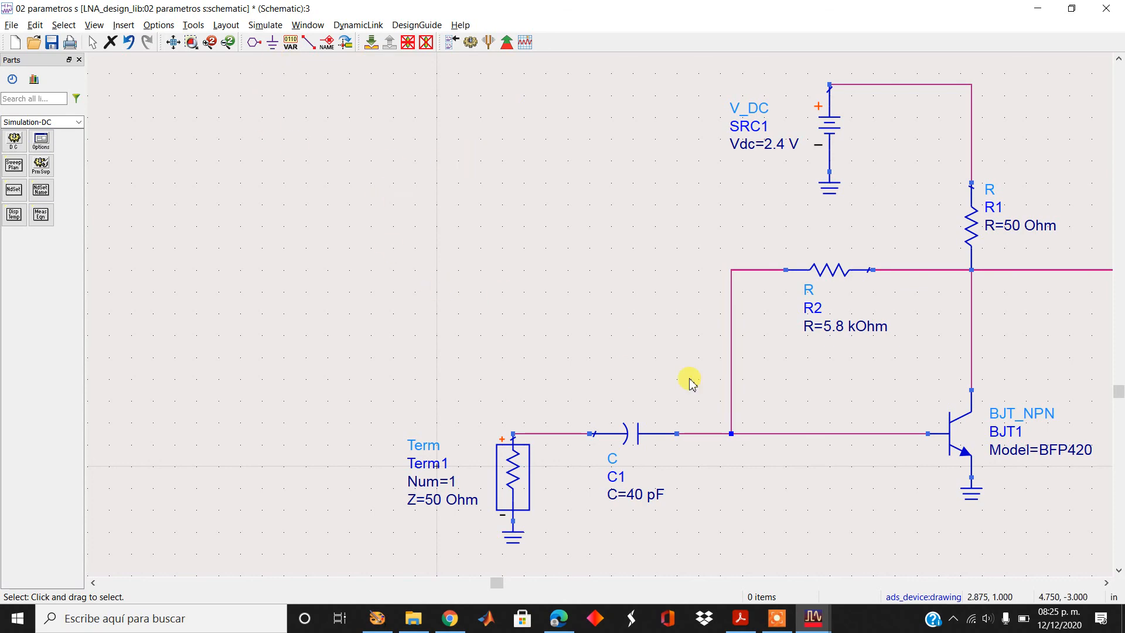
left_click(1106, 583)
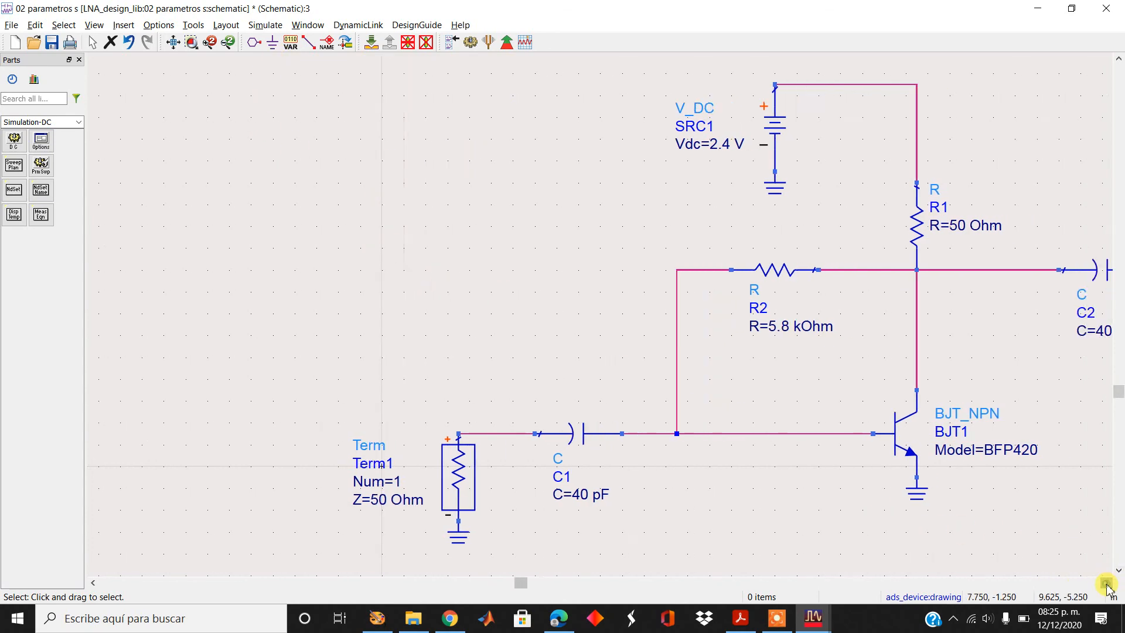
left_click(1106, 583)
left_click(1106, 582)
left_click(1107, 582)
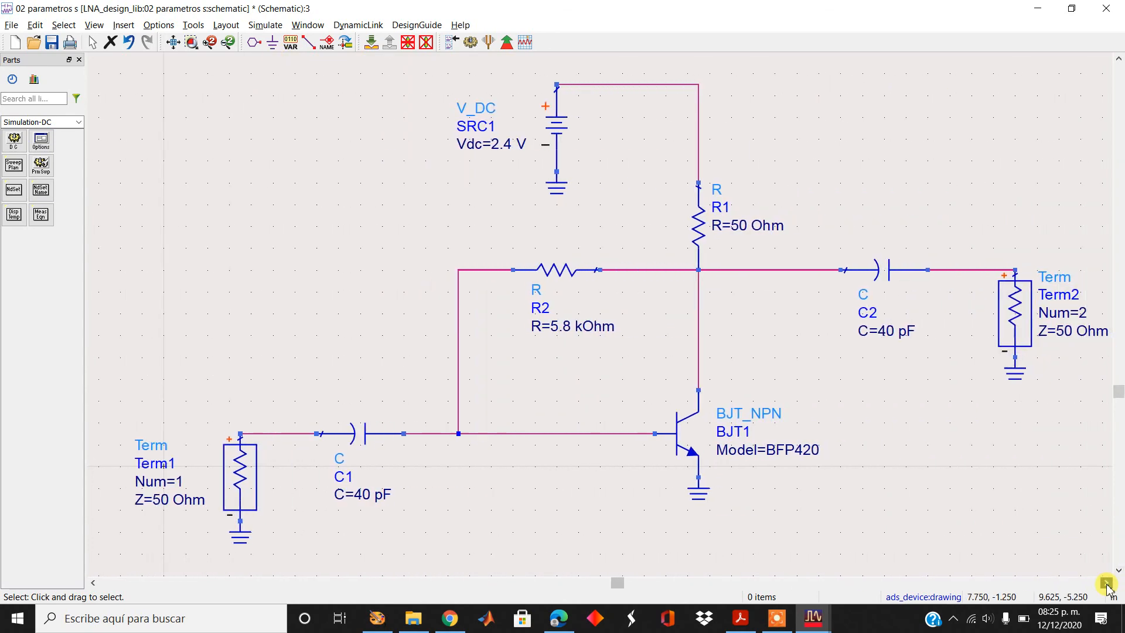
left_click(984, 467)
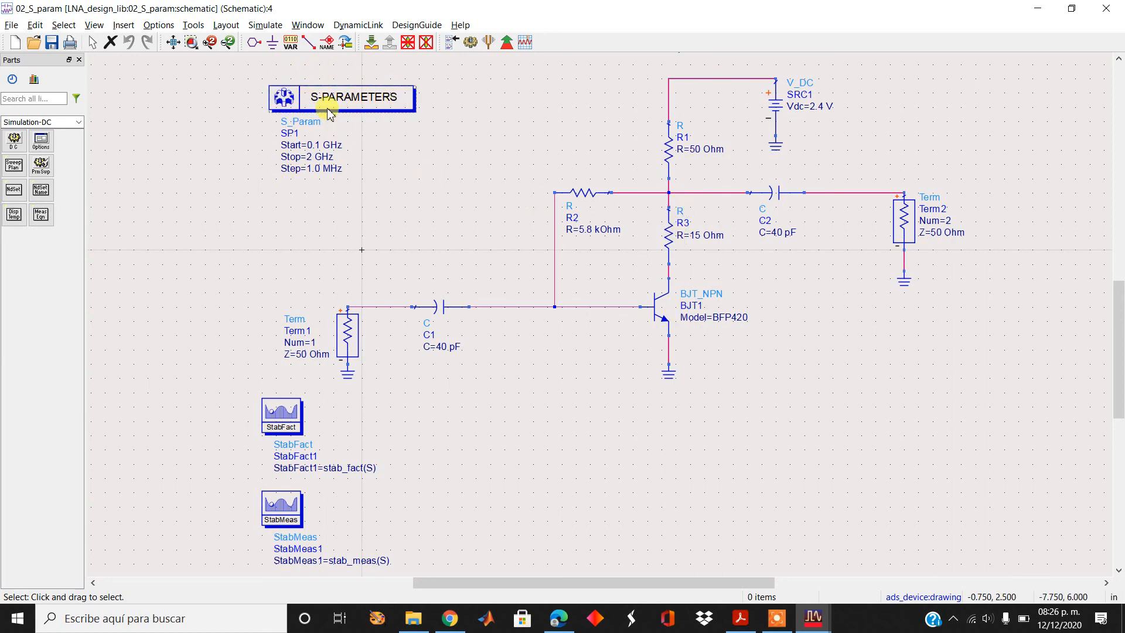
- Place a second S-parameter simulation controller from the Simulation-S_Param palette below SP1 in the 02_S_param schematic, and delete it
left_click(79, 122)
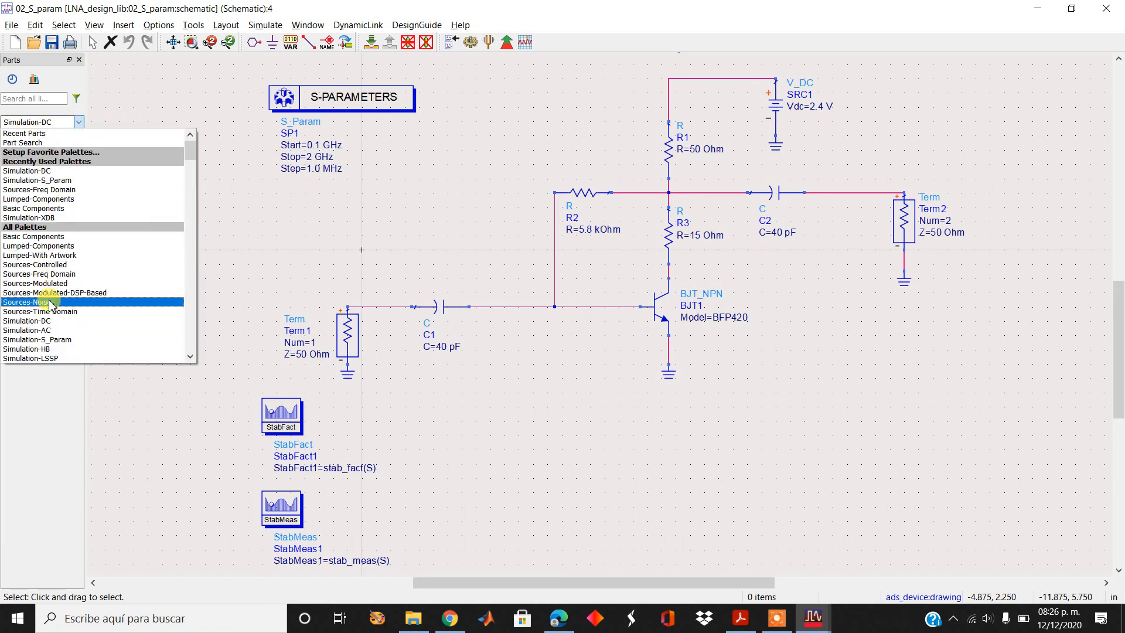
left_click(53, 339)
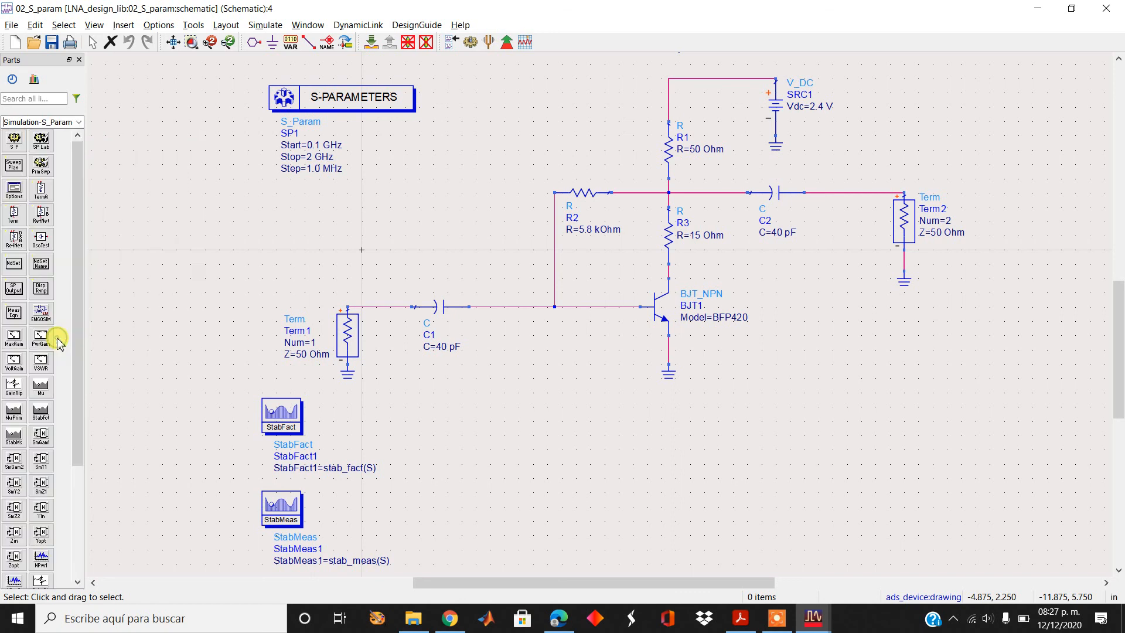
left_click(13, 146)
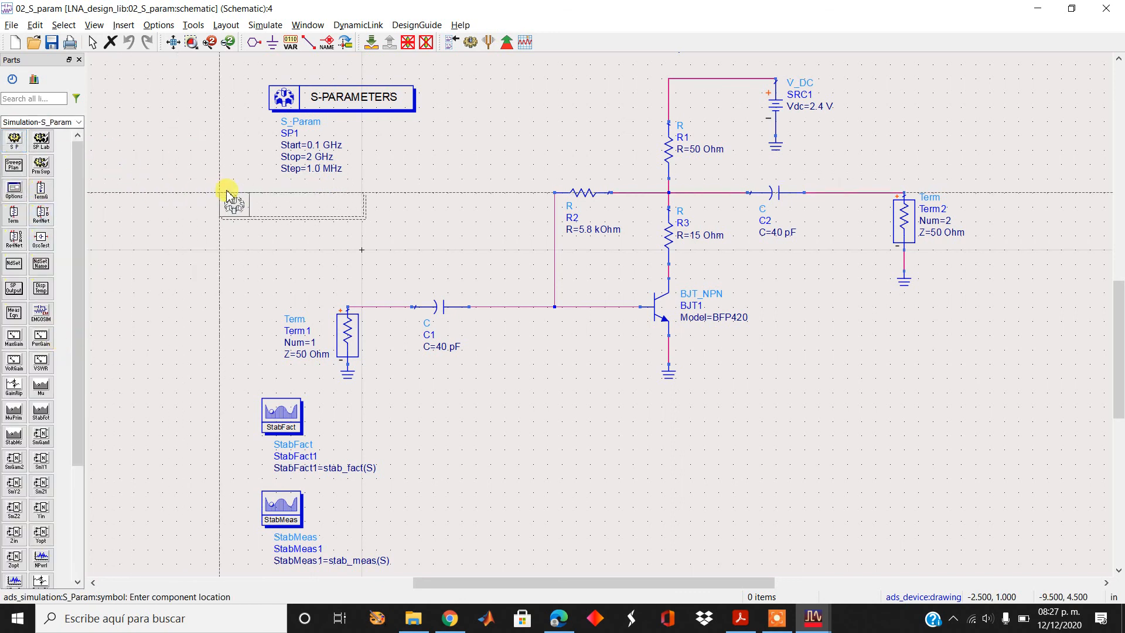
left_click(246, 193)
key("Escape")
left_click(263, 211)
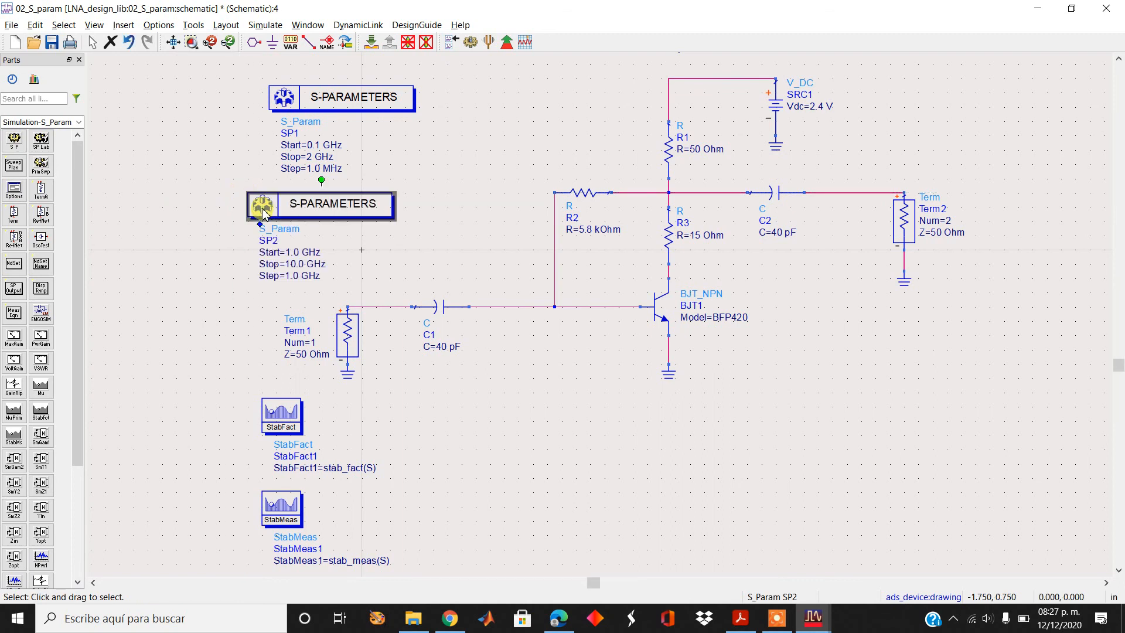
key("Delete")
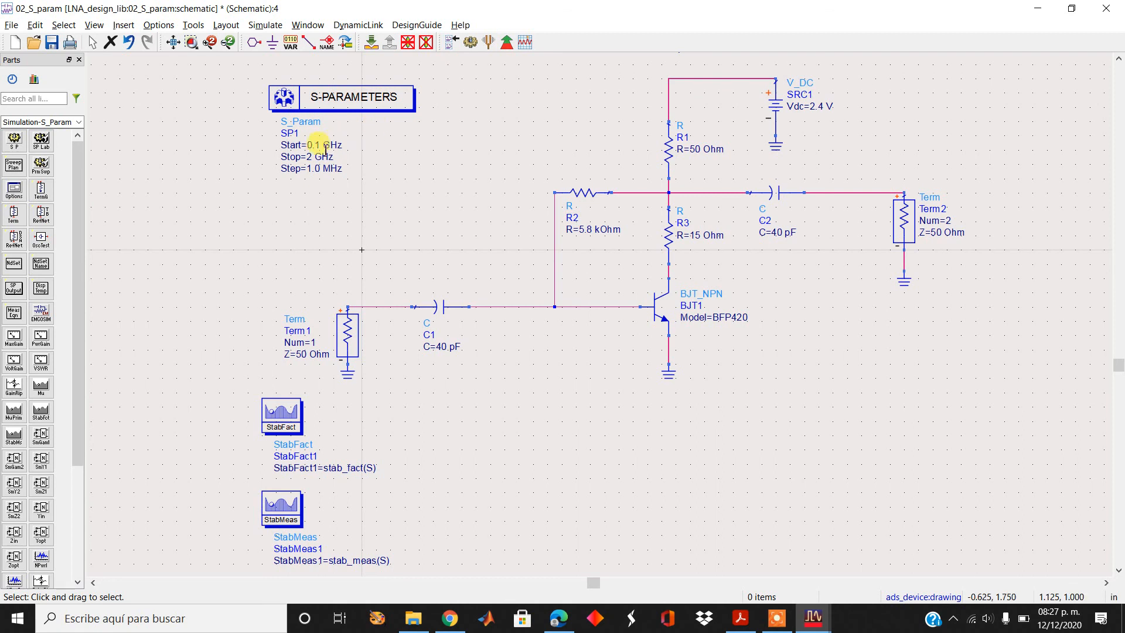
- Examine the start and stop frequency values of the S-parameter controller SP1
double_click(315, 145)
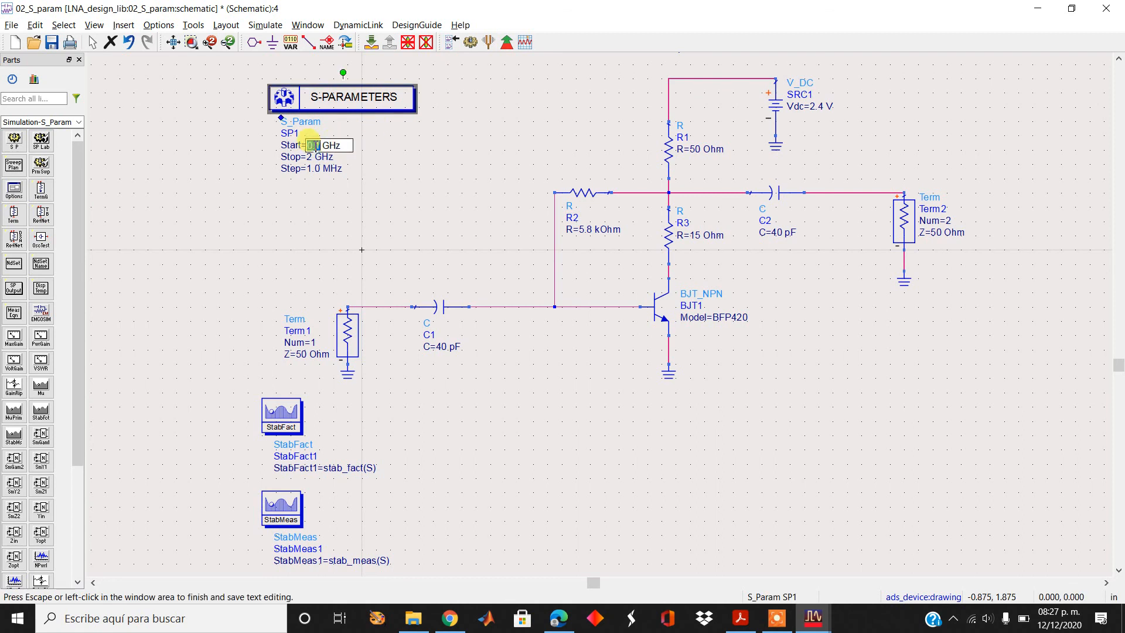
left_click(363, 154)
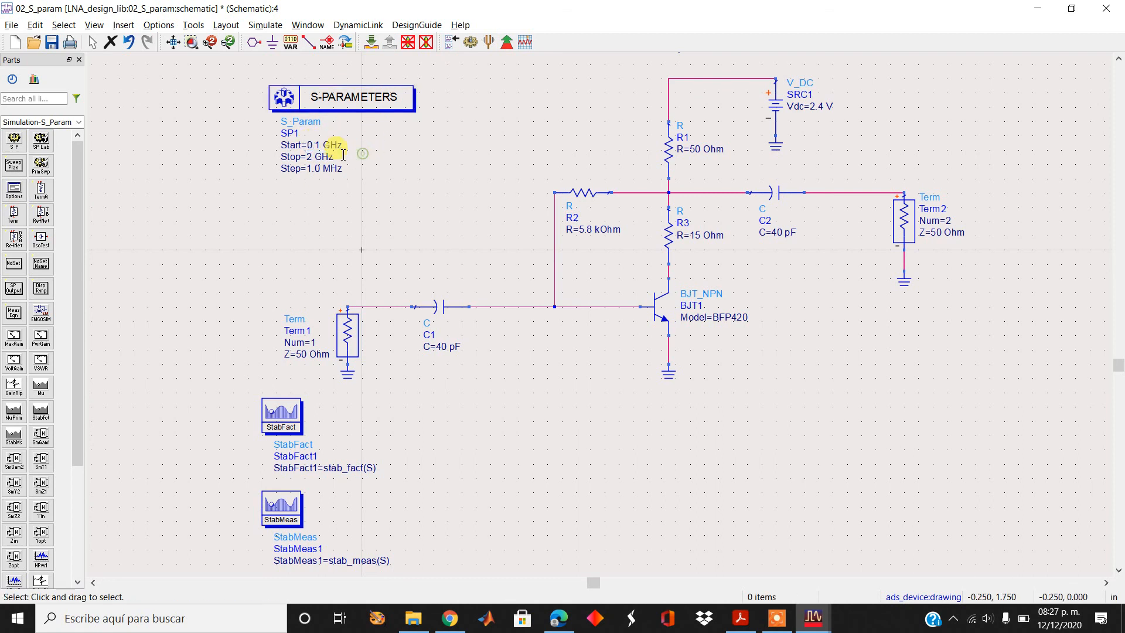
double_click(312, 156)
left_click(391, 174)
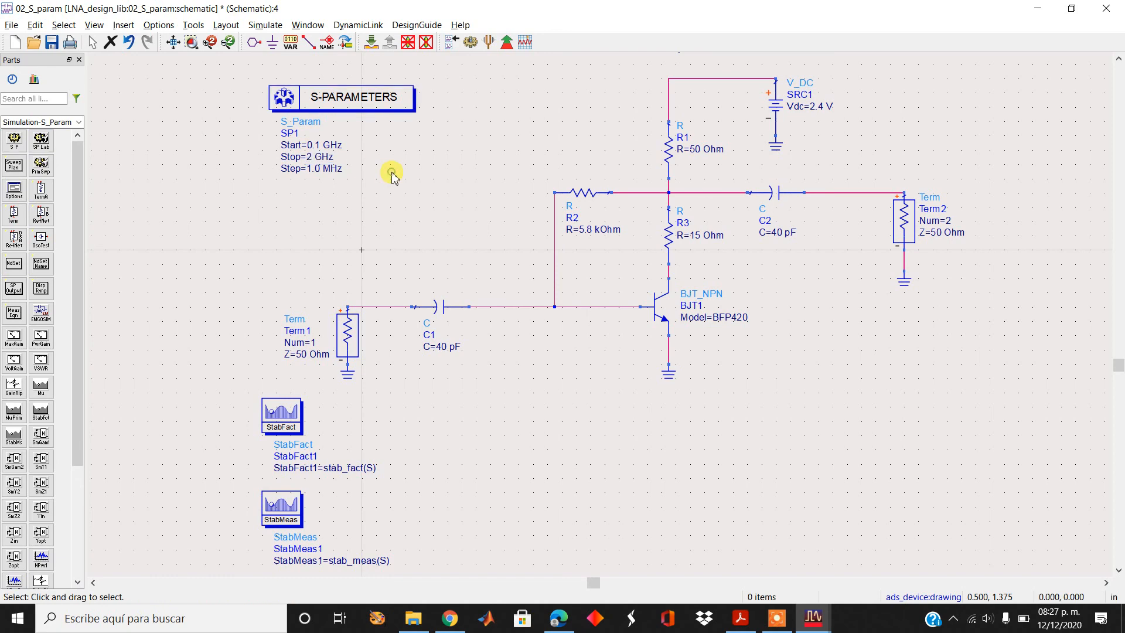
- Examine the frequency sweep settings of S-parameter controller SP1, including its step size and number of points
double_click(346, 109)
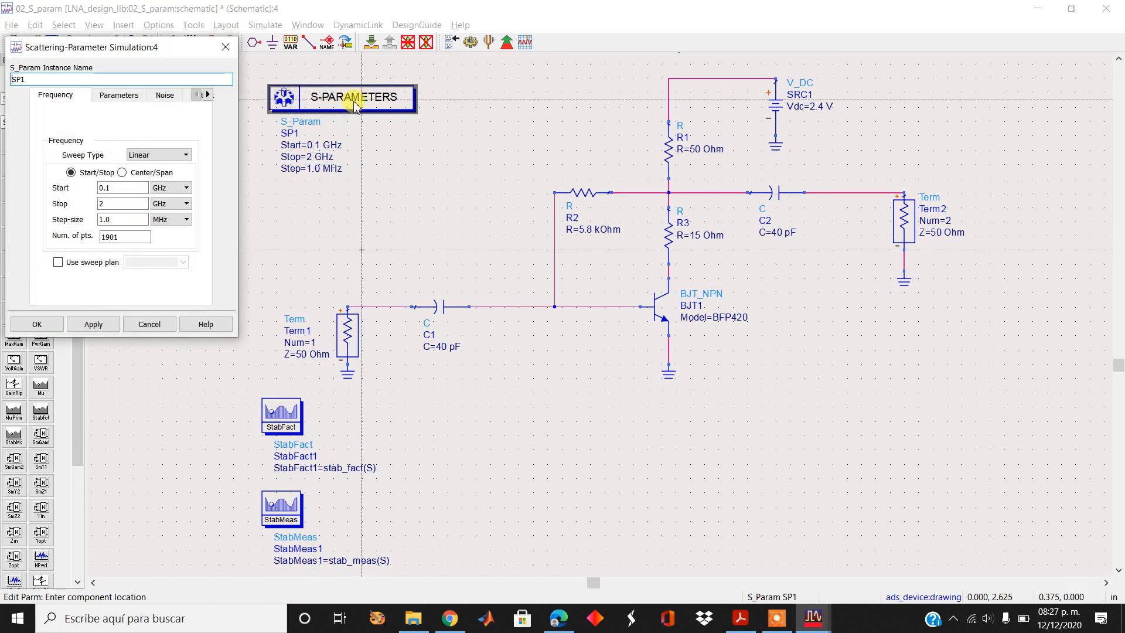
double_click(111, 188)
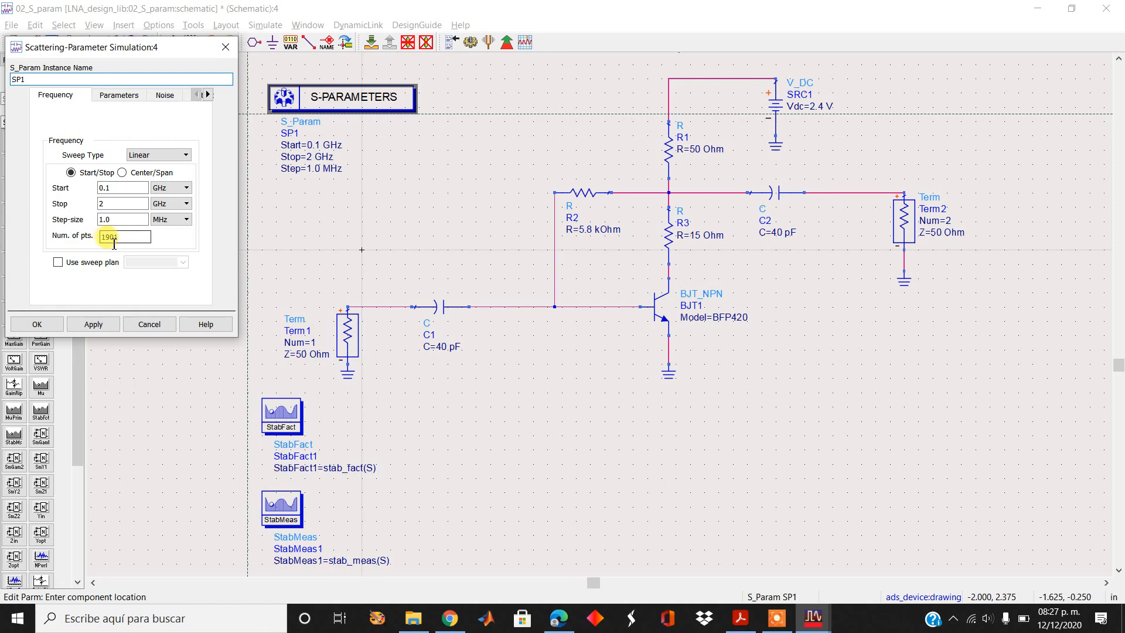
left_click(48, 324)
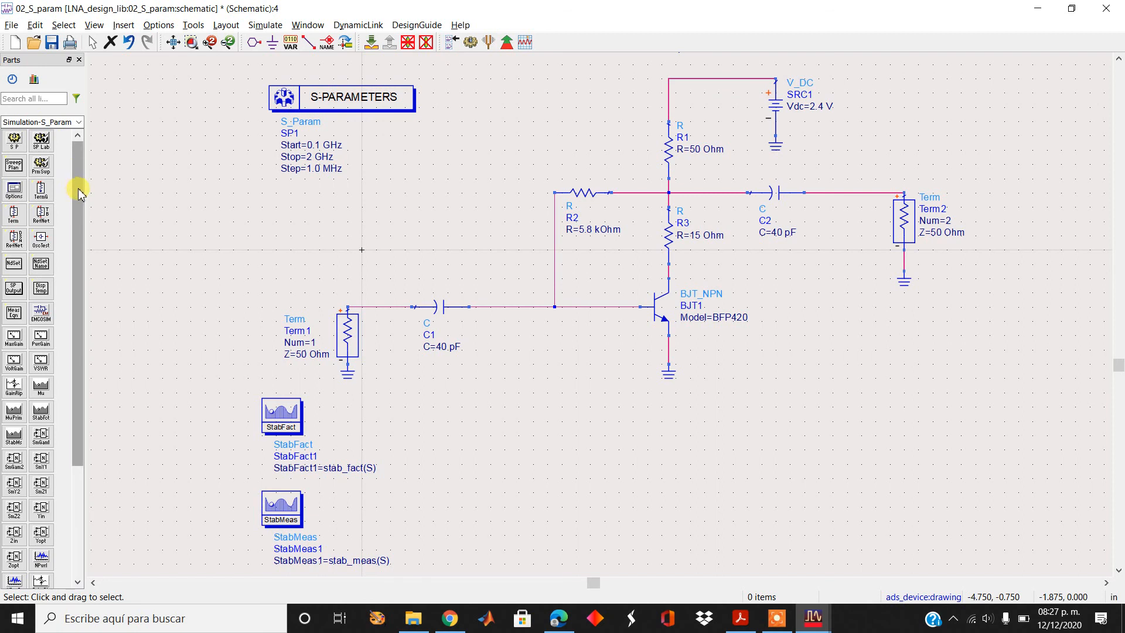
- Move the StabFact1 and StabMeas1 stability blocks to the left of Term1, with StabMeas1 aligned directly below StabFact1
left_click_drag(79, 202, 82, 392)
left_click_drag(277, 426, 134, 303)
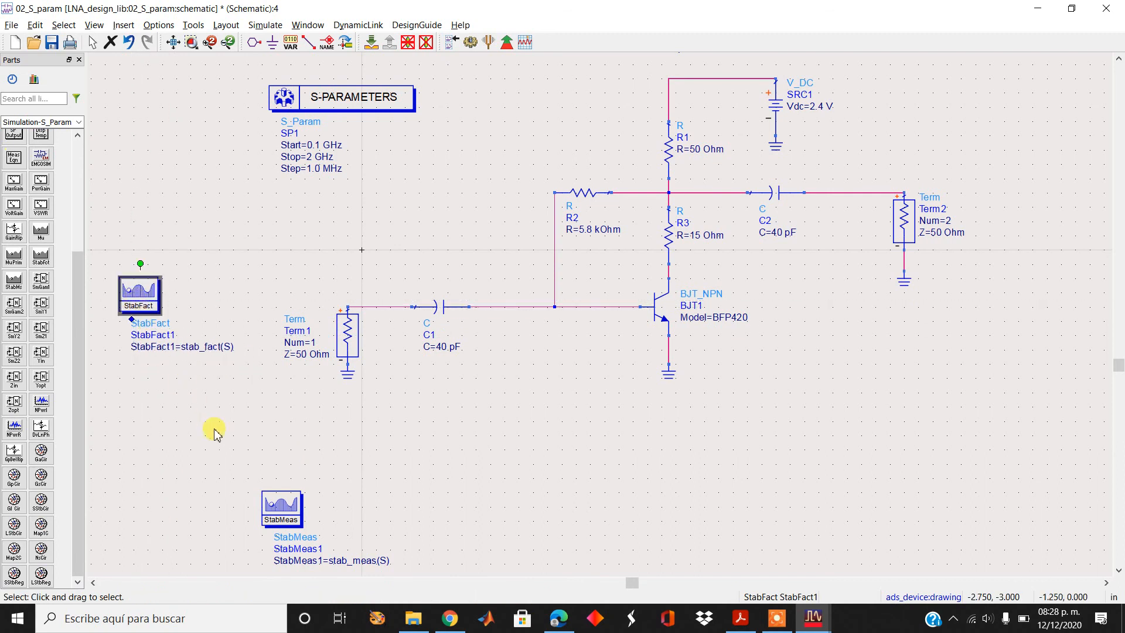
left_click_drag(269, 486, 134, 402)
left_click(222, 405)
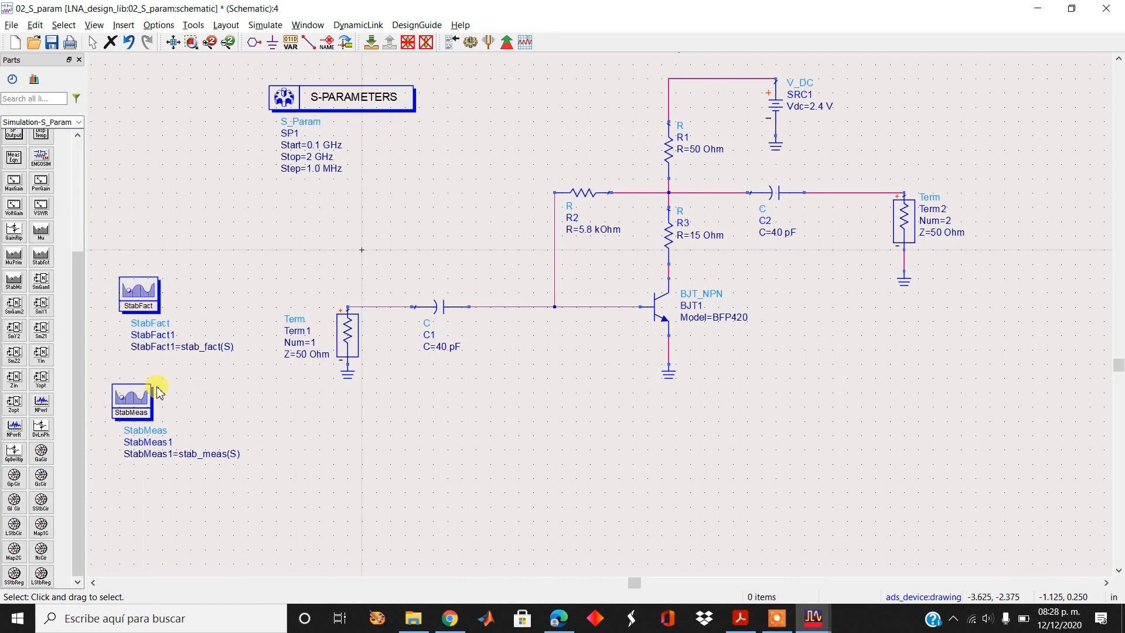
left_click_drag(151, 395, 162, 401)
left_click(216, 397)
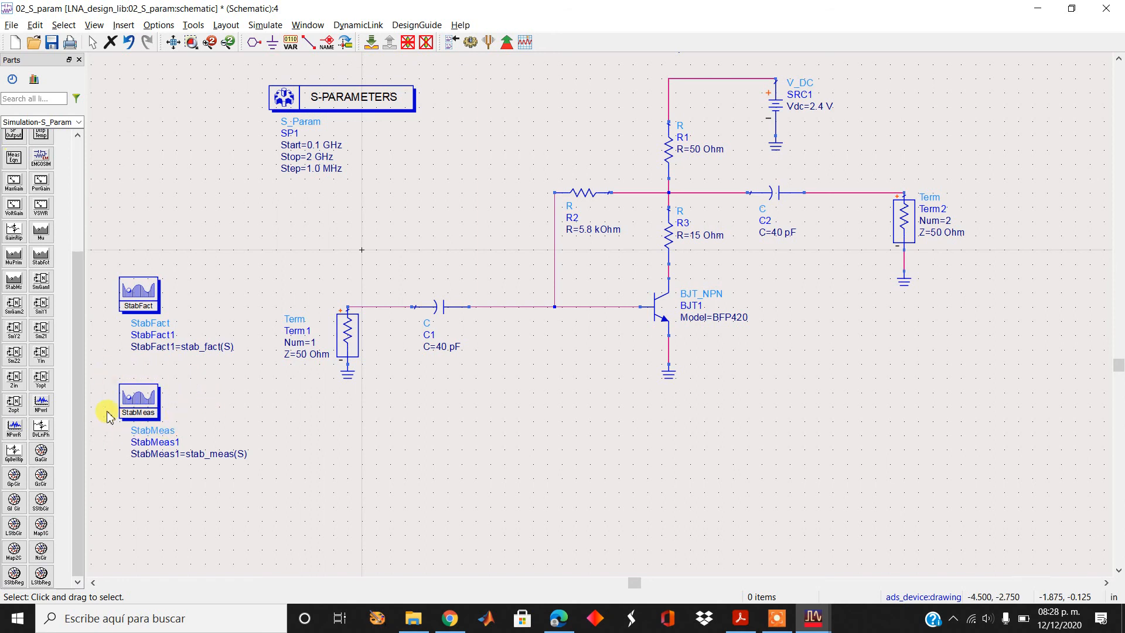
left_click(200, 278)
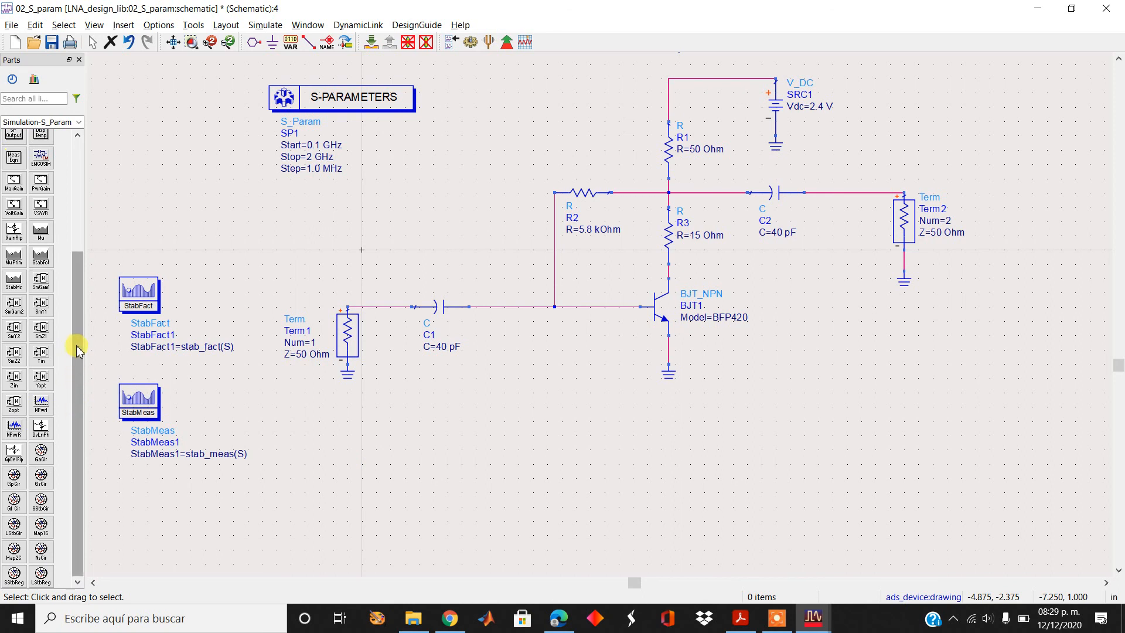
- Pick the StabFact stability factor component from the Simulation-S_Param palette for placement in the schematic
left_click_drag(78, 346, 78, 333)
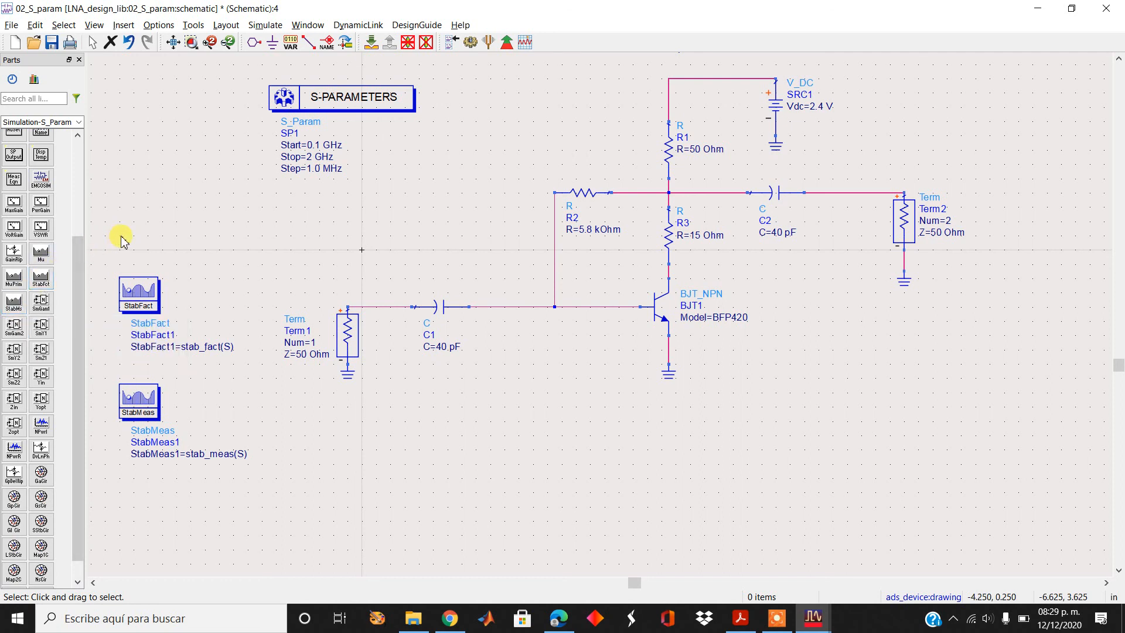
left_click(42, 280)
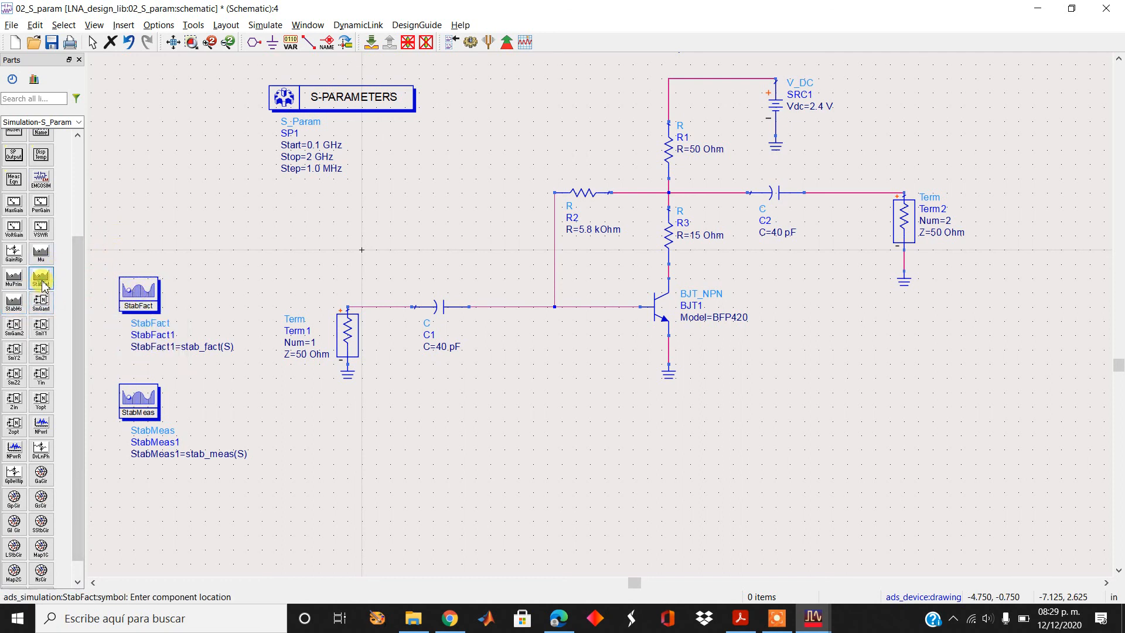
left_click(144, 240)
key("Escape")
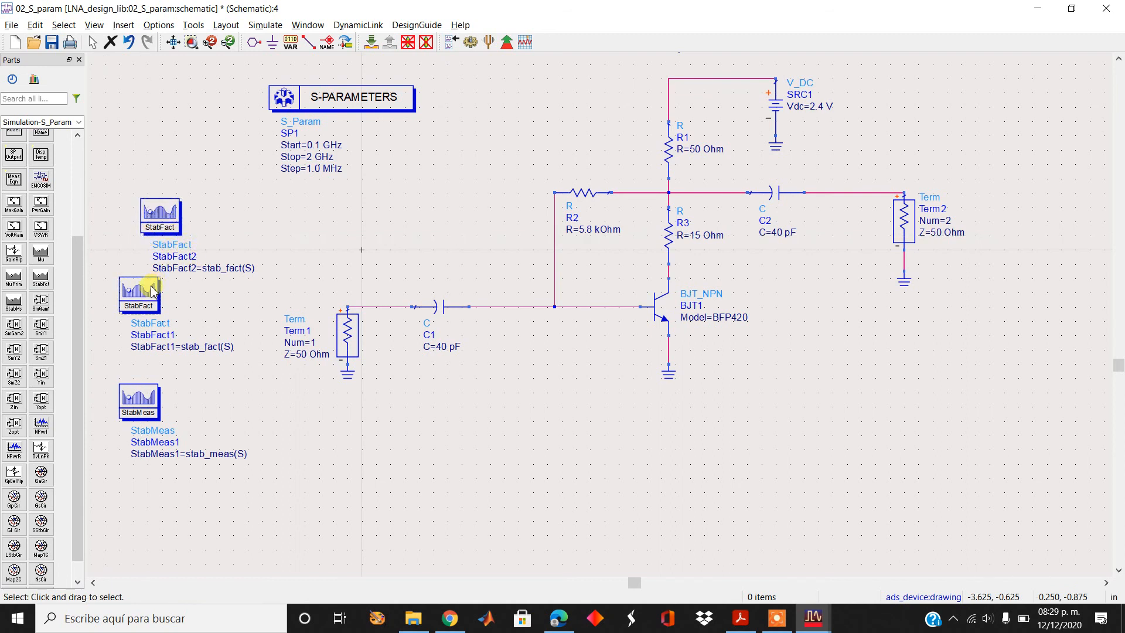
left_click(169, 214)
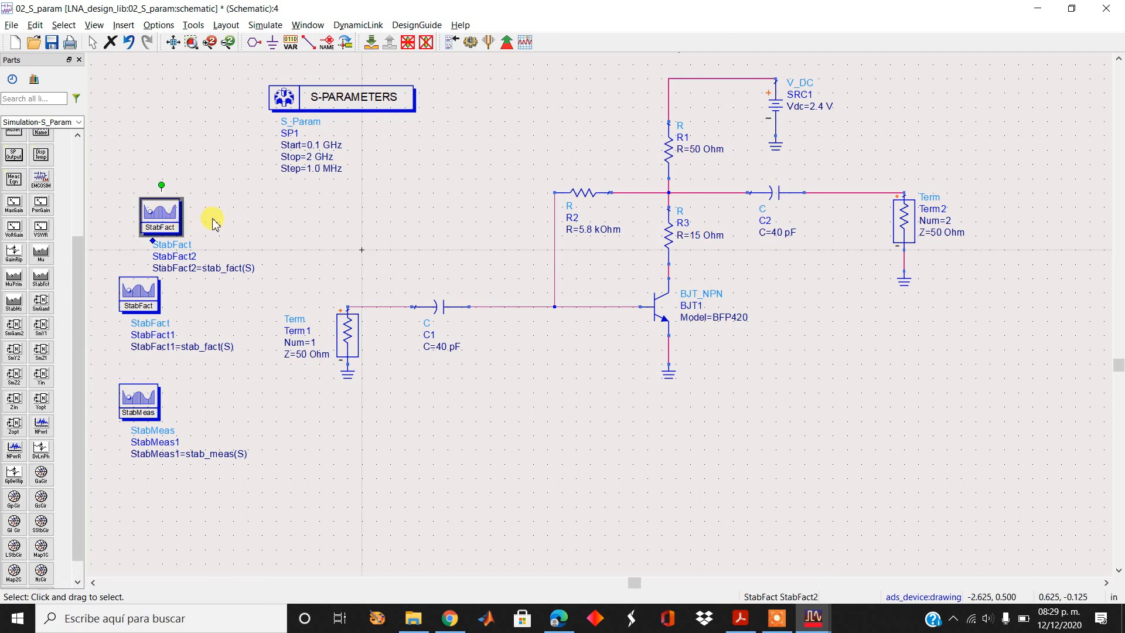
key("Delete")
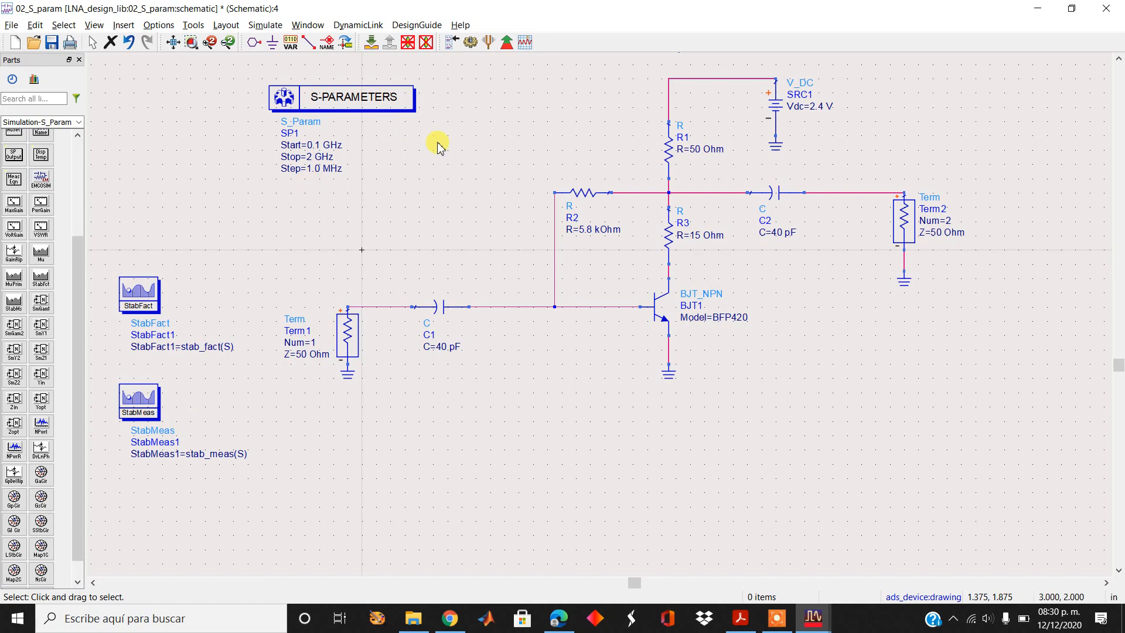
- Run the S-parameter simulation and delete the existing stability and S-parameter plots from the data display
left_click(474, 43)
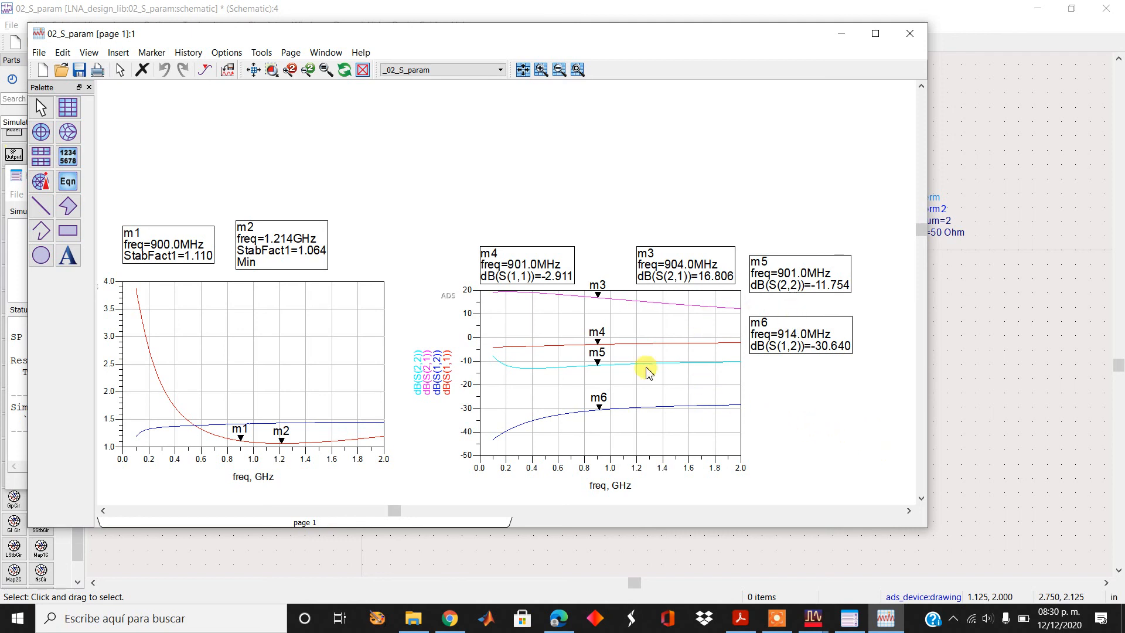
left_click(324, 321)
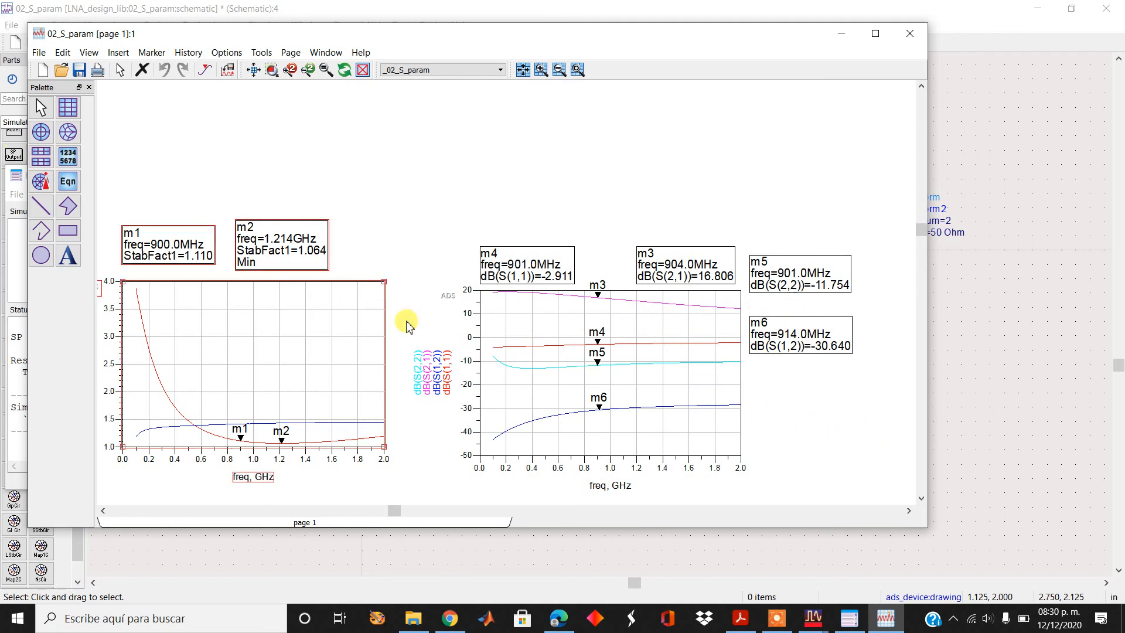
key("Delete")
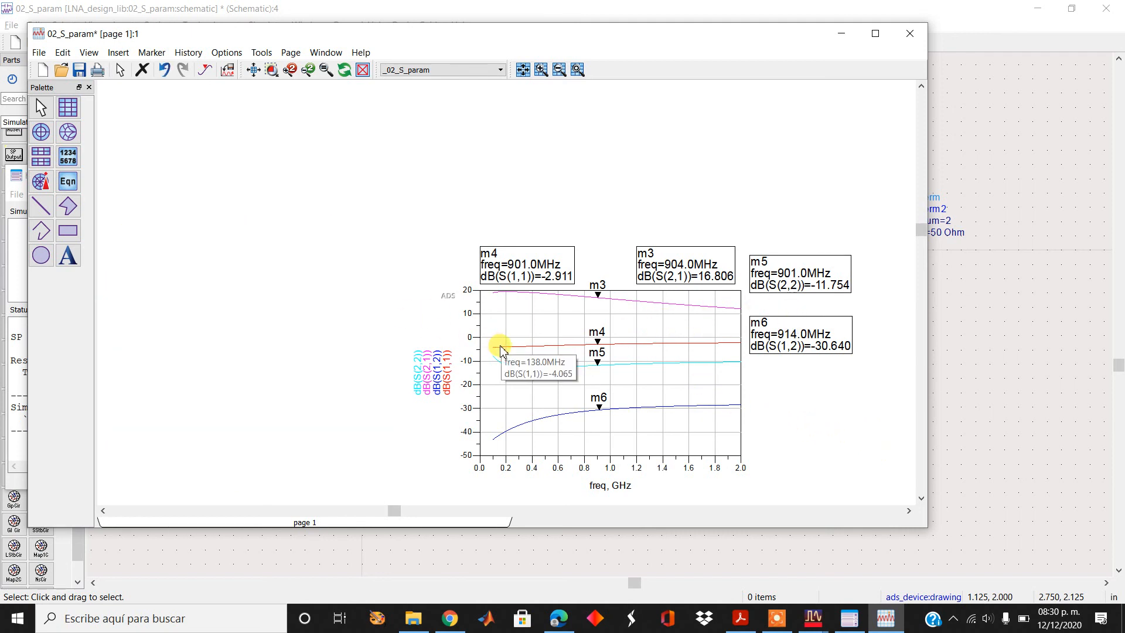
left_click(531, 351)
left_click(531, 360)
key("Delete")
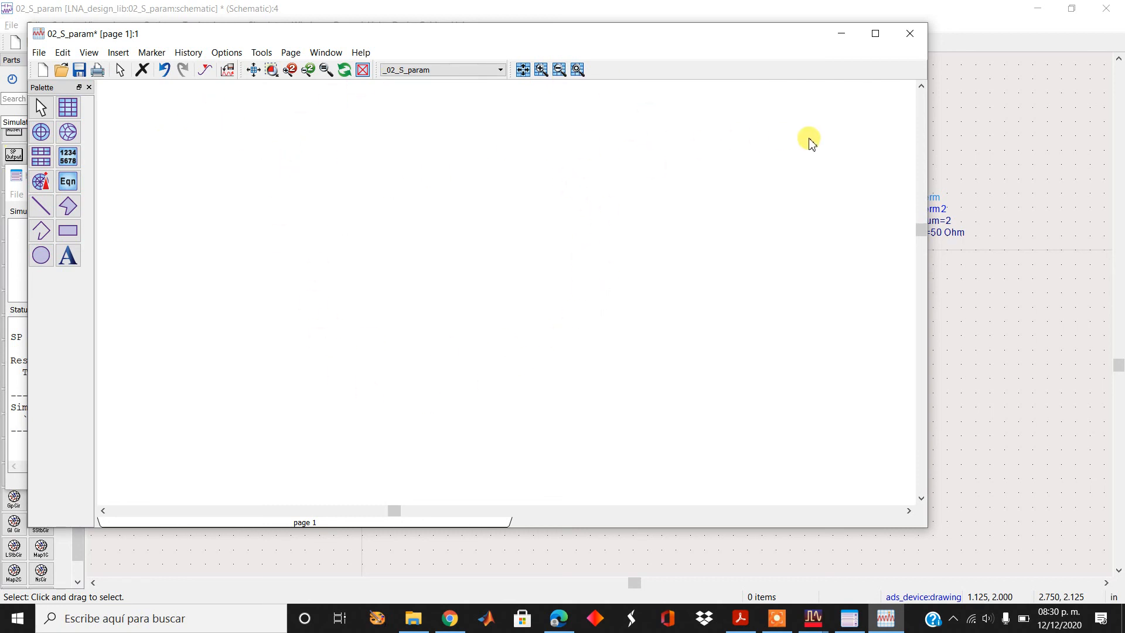
- Insert a rectangular plot in the empty data display with the StabFact1 and StabMeas1 traces from the _02_S_param dataset
left_click(875, 34)
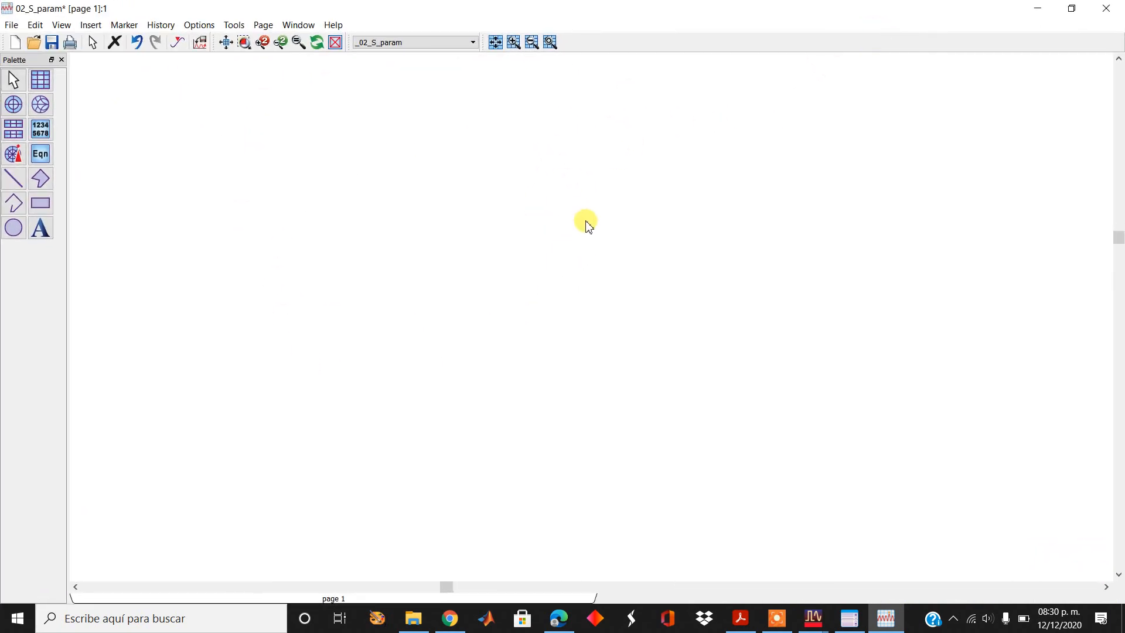
left_click(47, 86)
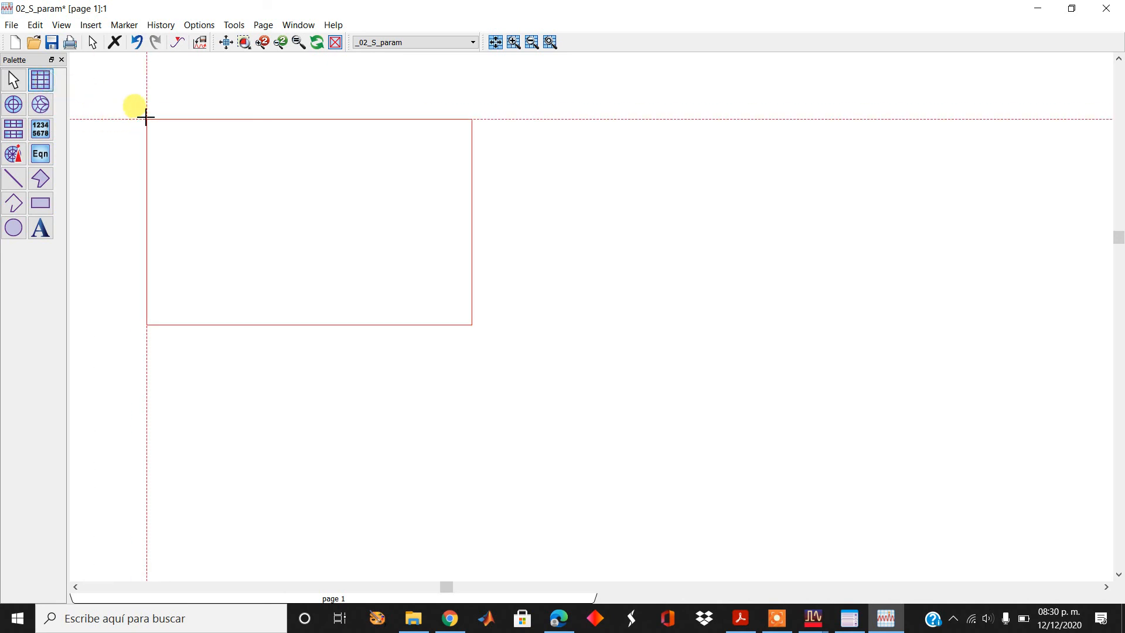
left_click(157, 139)
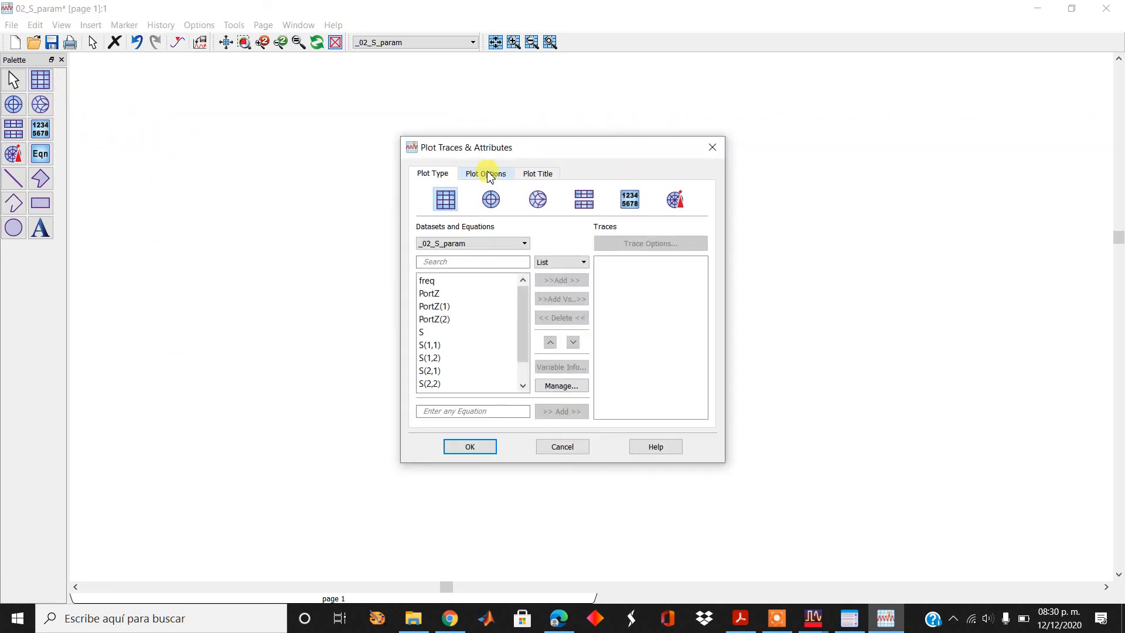
left_click_drag(535, 147, 311, 133)
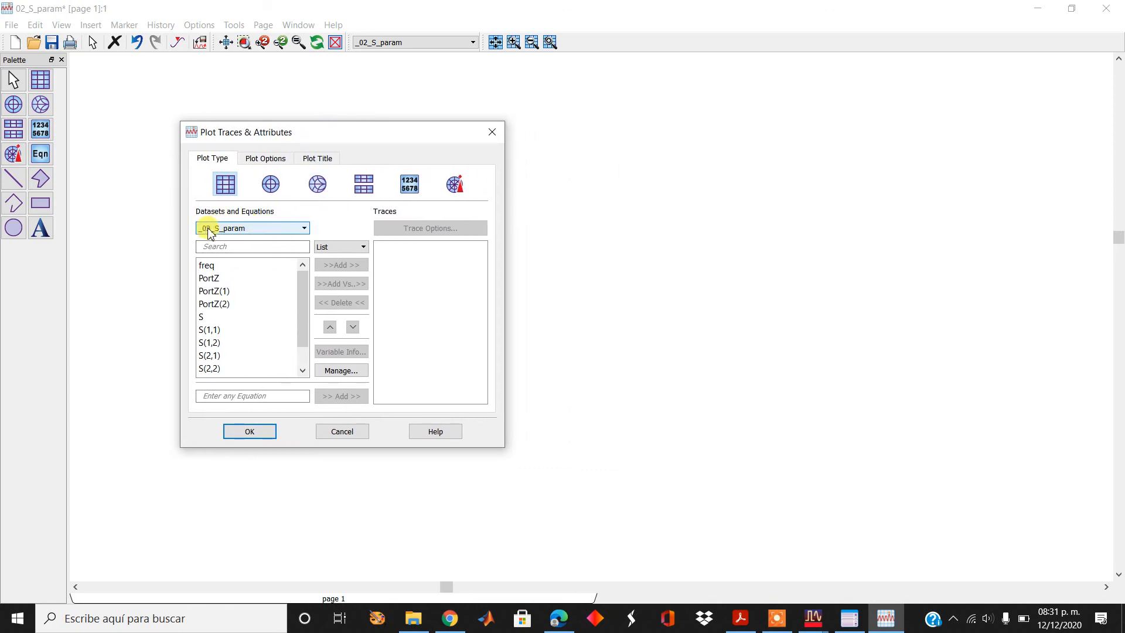
left_click(302, 228)
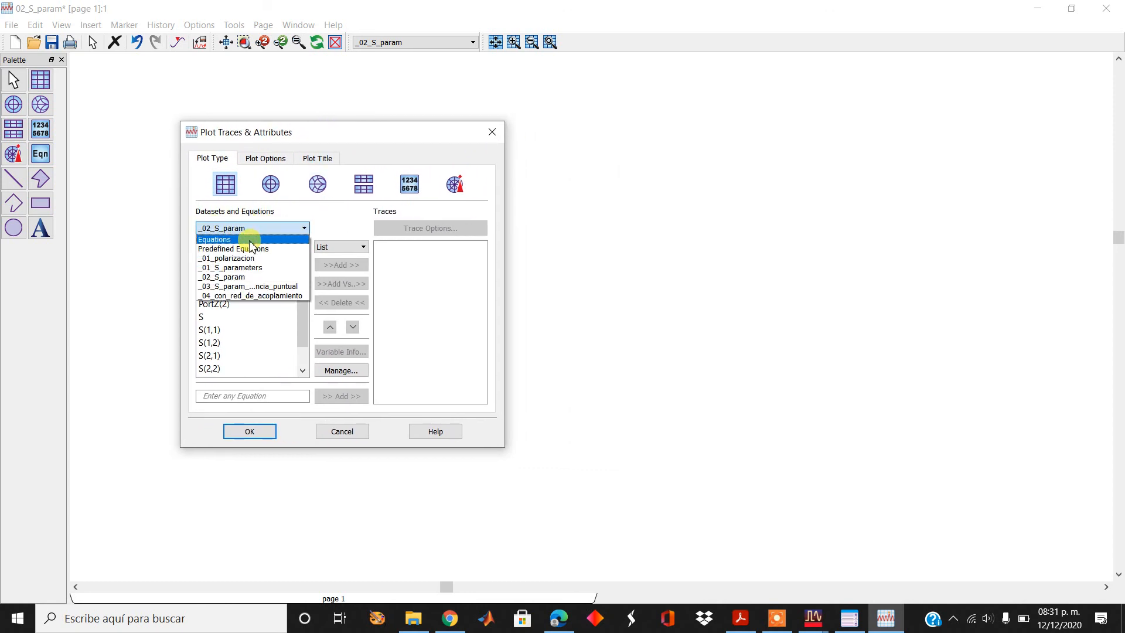
left_click(242, 277)
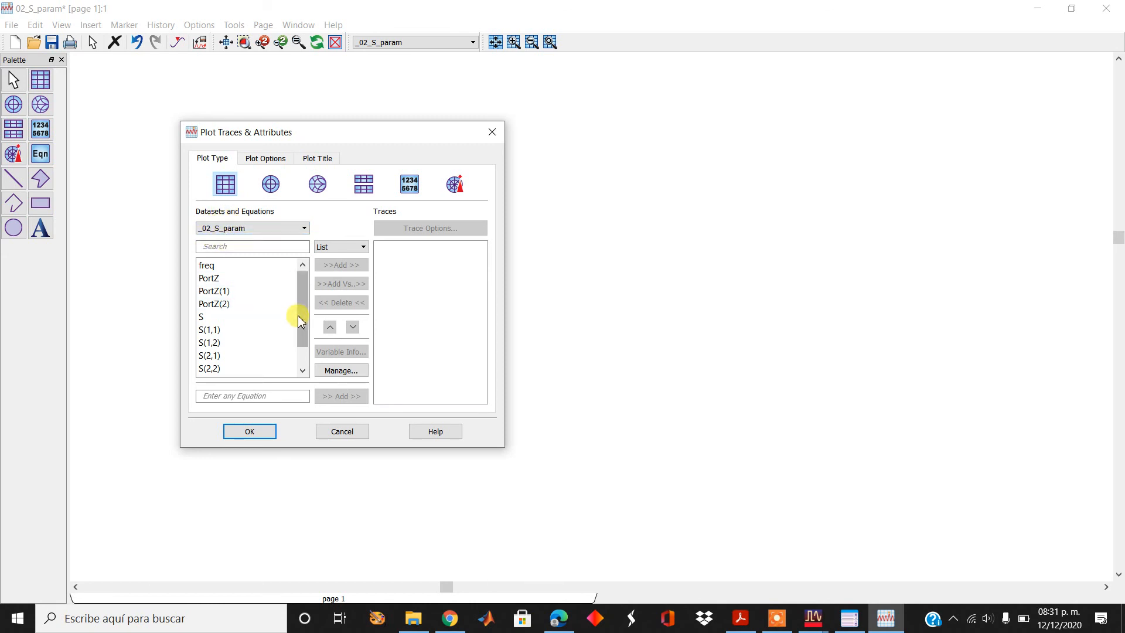
left_click_drag(300, 316, 305, 368)
double_click(231, 356)
double_click(231, 369)
left_click(247, 432)
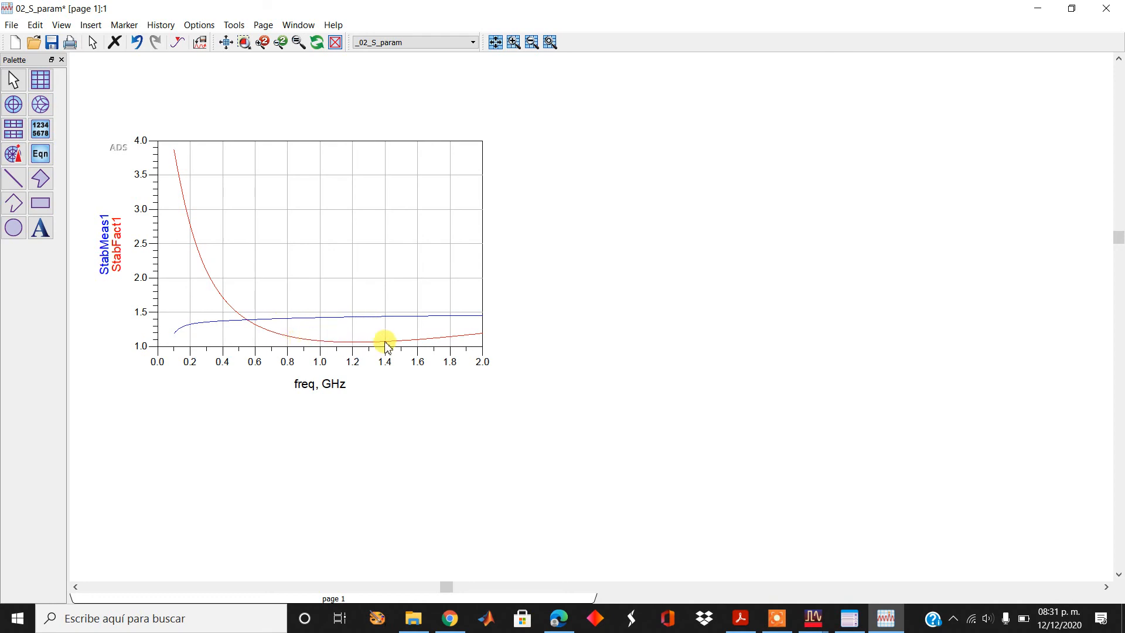
- Set resistor R3 in the schematic to 0.1 Ohm and rerun the S-parameter simulation
left_click(1039, 8)
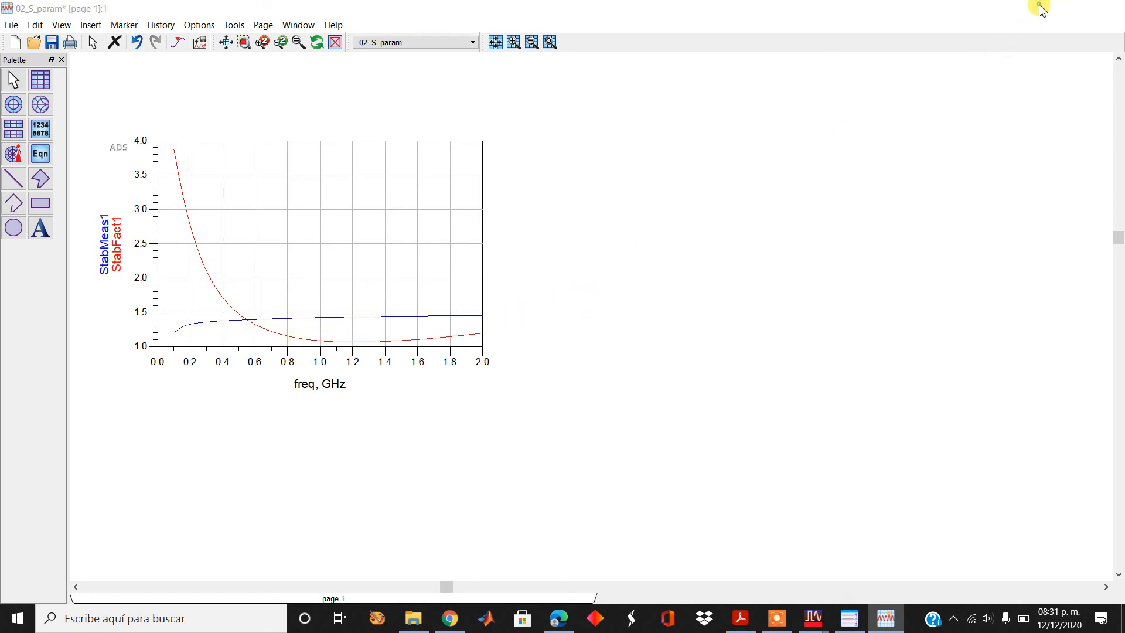
left_click(809, 338)
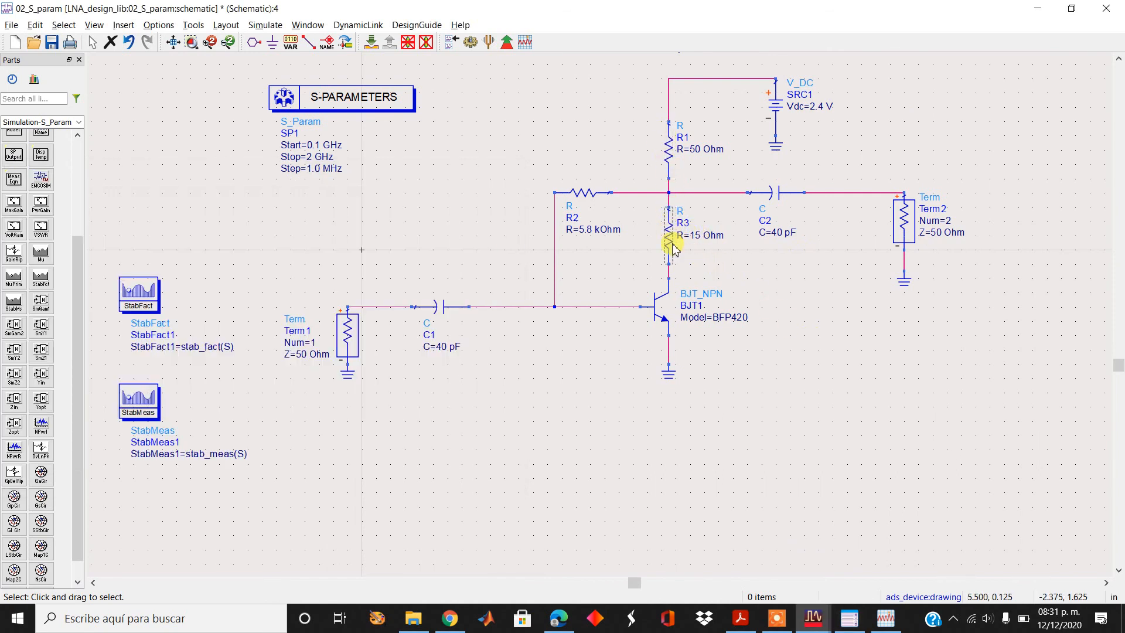
left_click(694, 235)
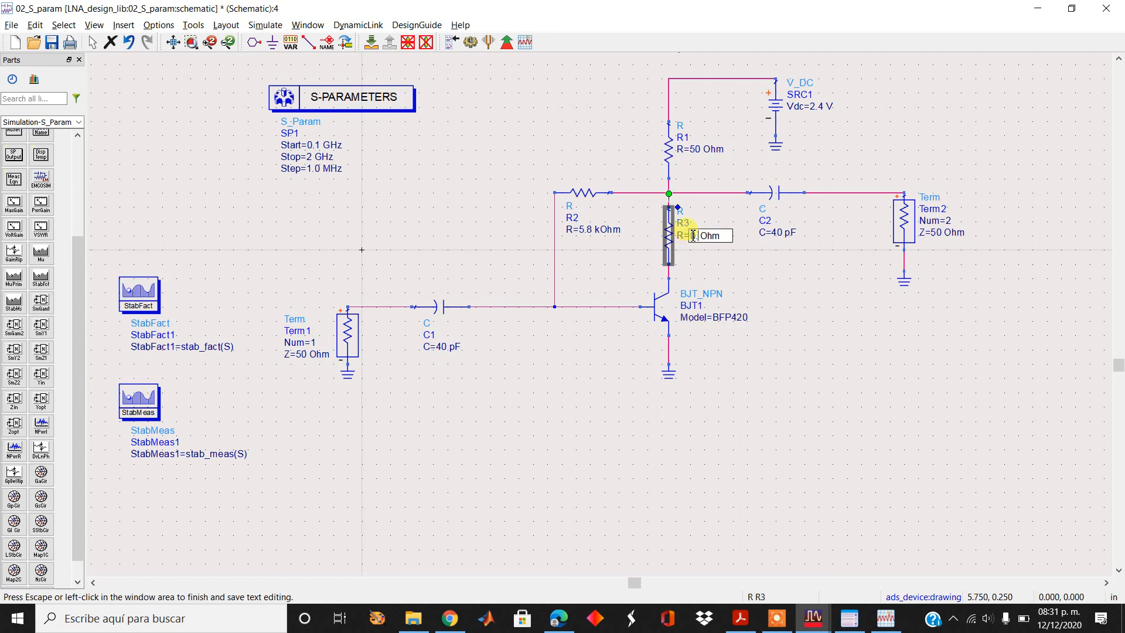
type("0.1")
left_click(806, 332)
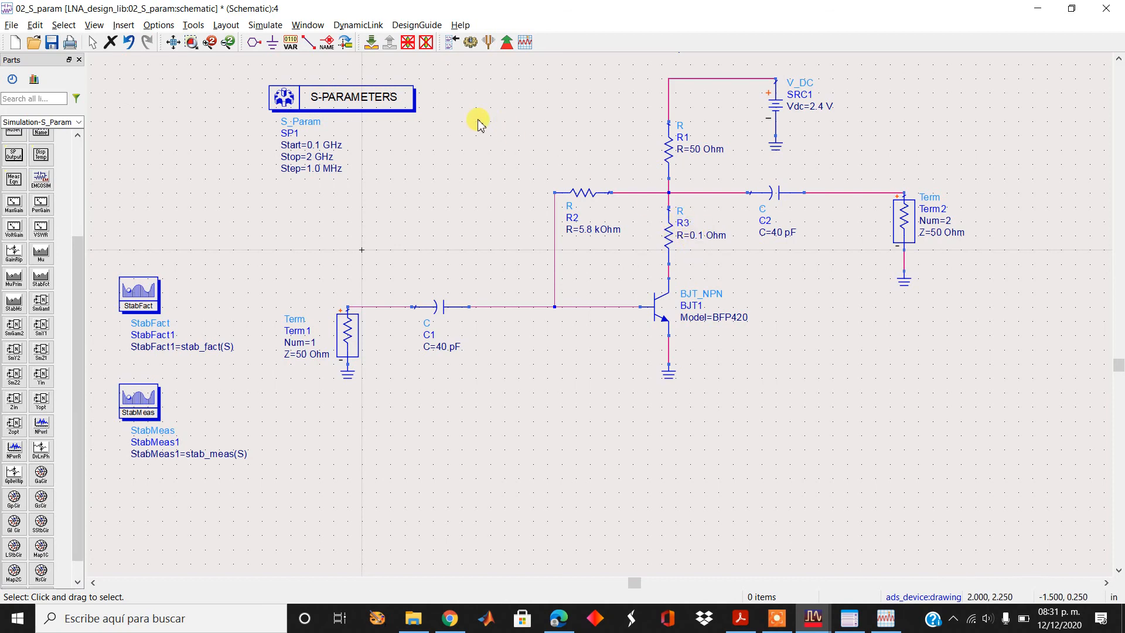
left_click(473, 45)
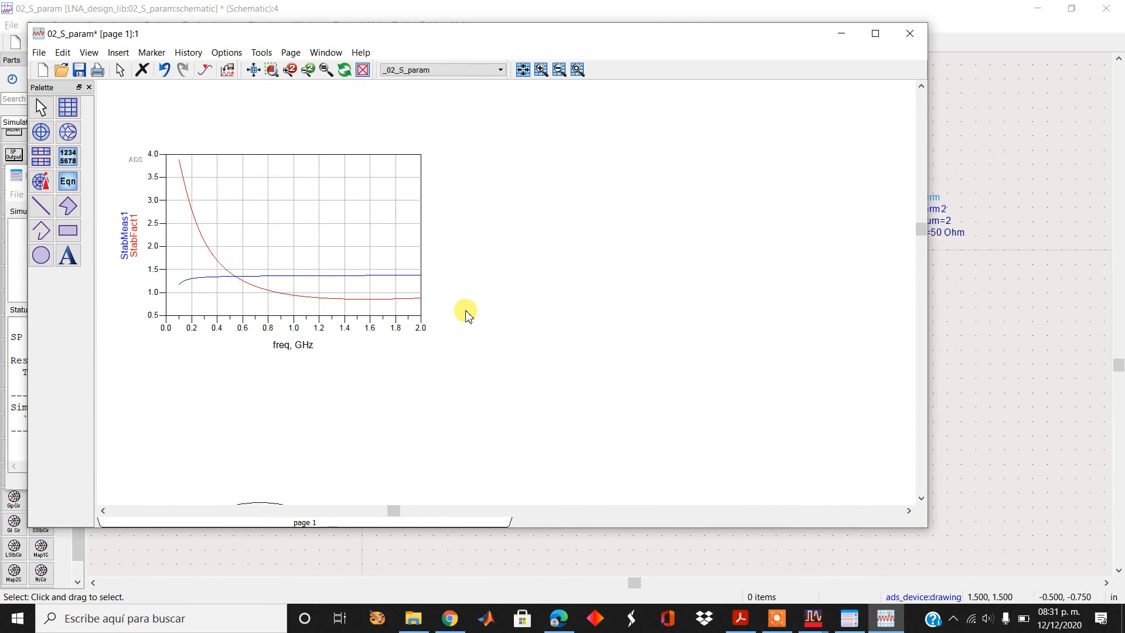
- Place a marker on the StabFact1 trace at about 911 MHz
left_click(875, 33)
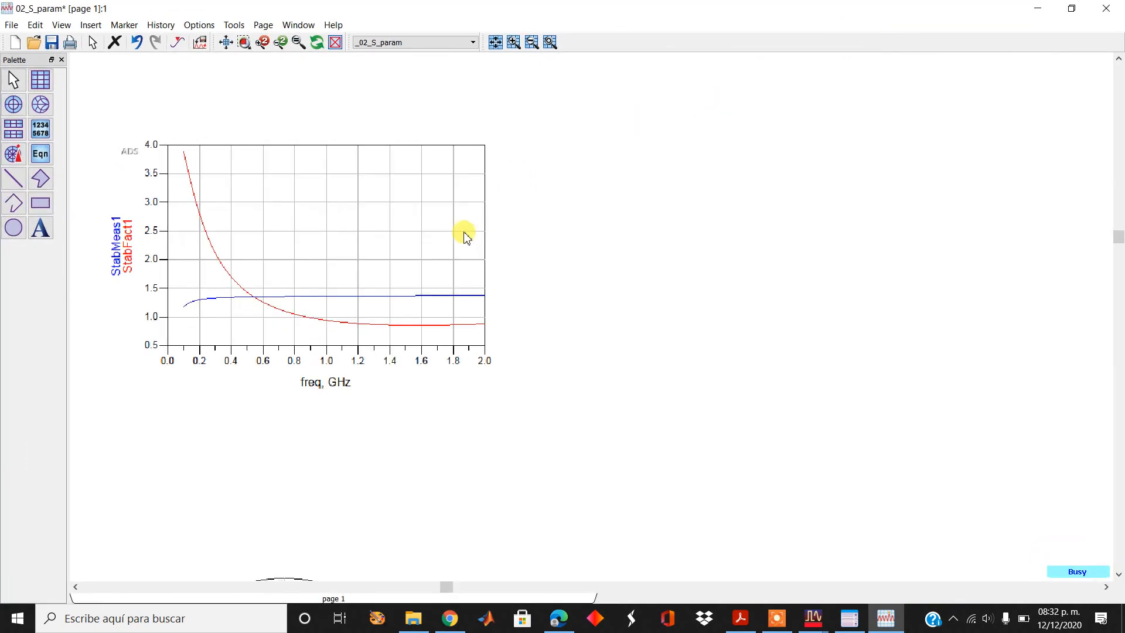
left_click(194, 186)
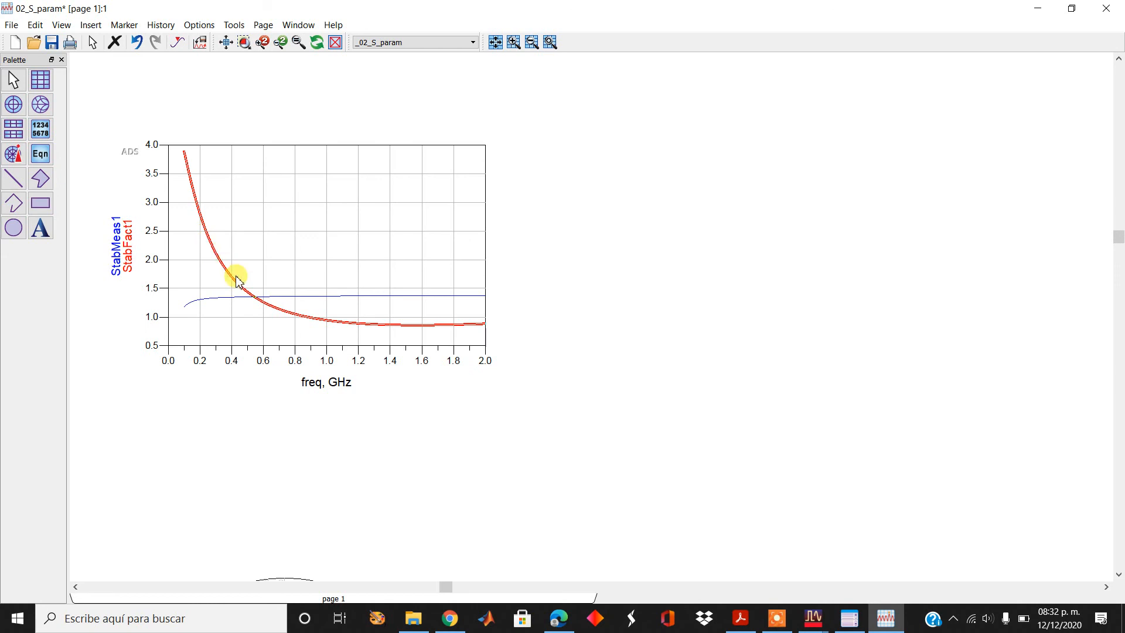
left_click(567, 302)
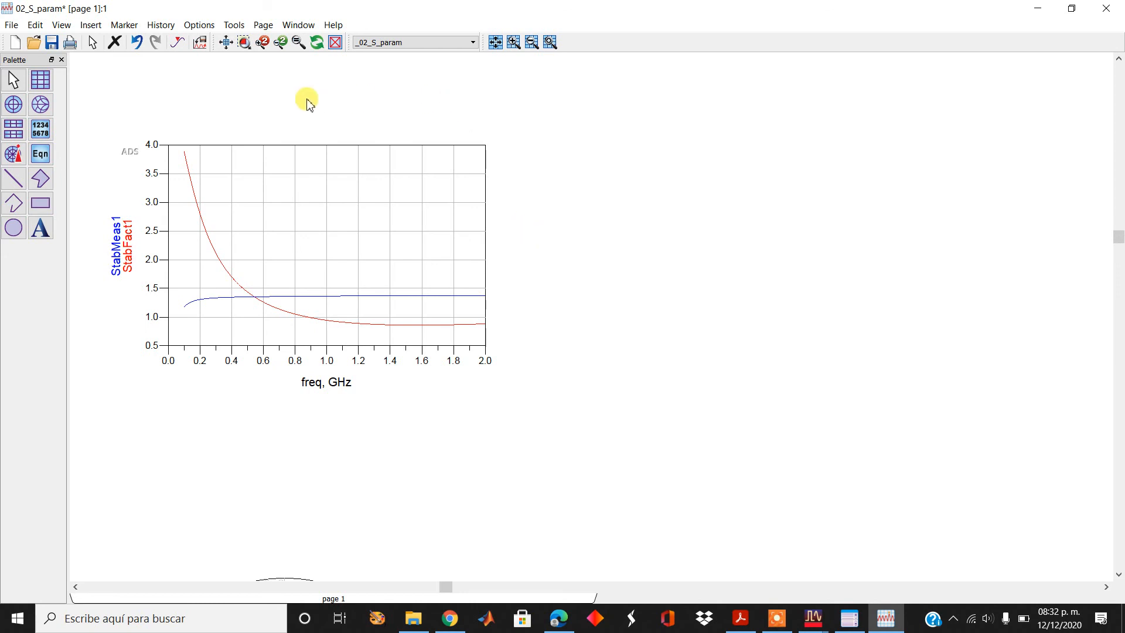
left_click(177, 43)
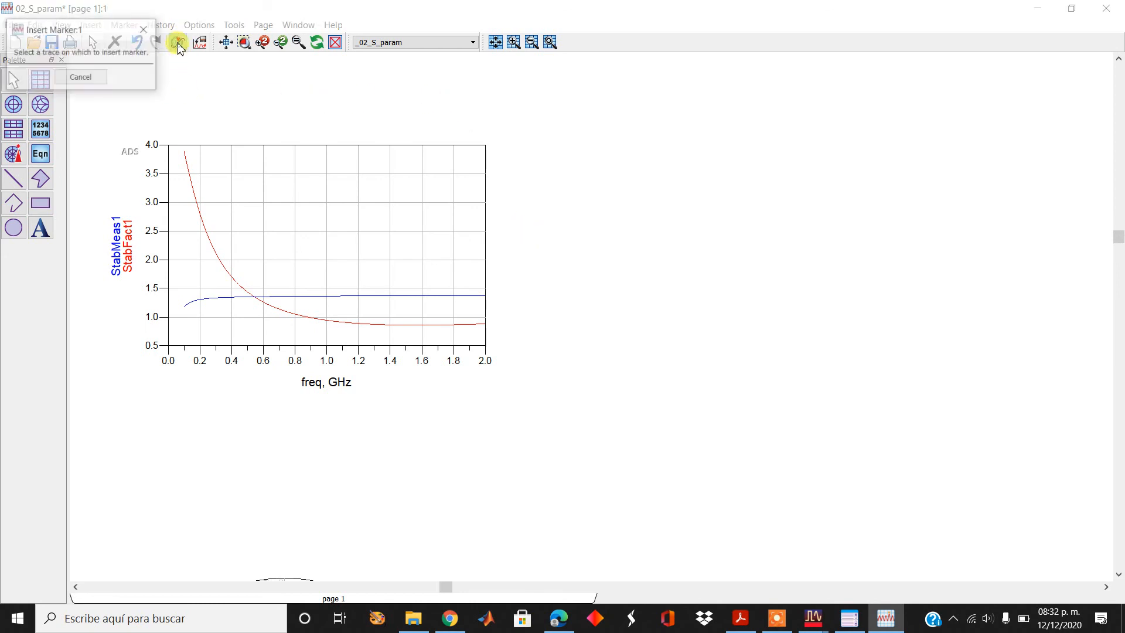
left_click(313, 317)
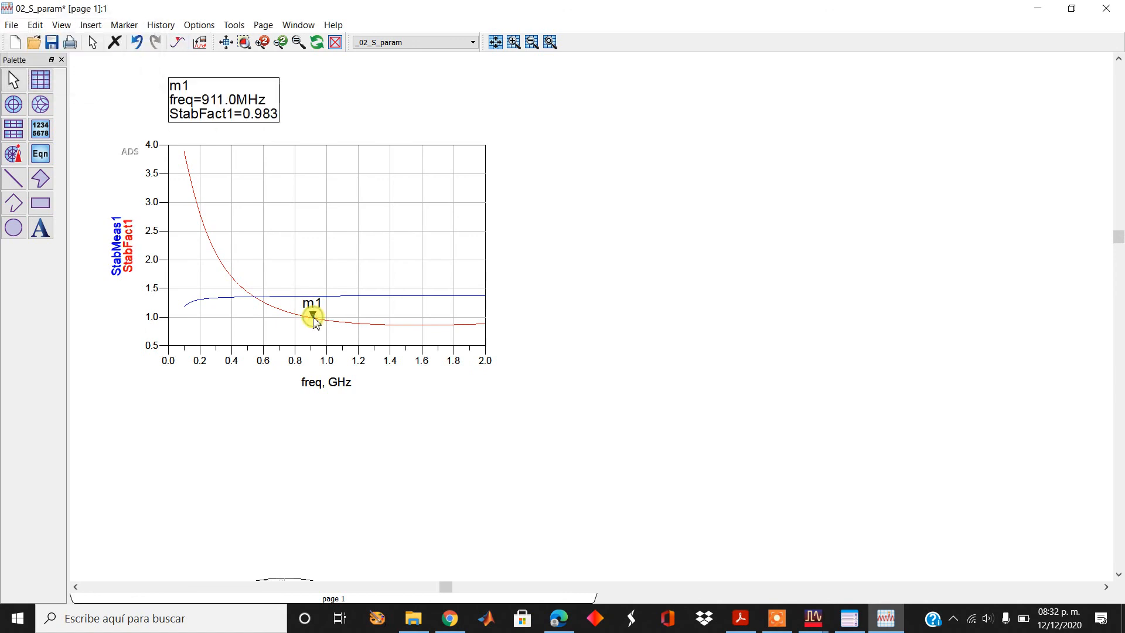
- Set the frequency of marker m1 to 900 MHz
left_click(218, 105)
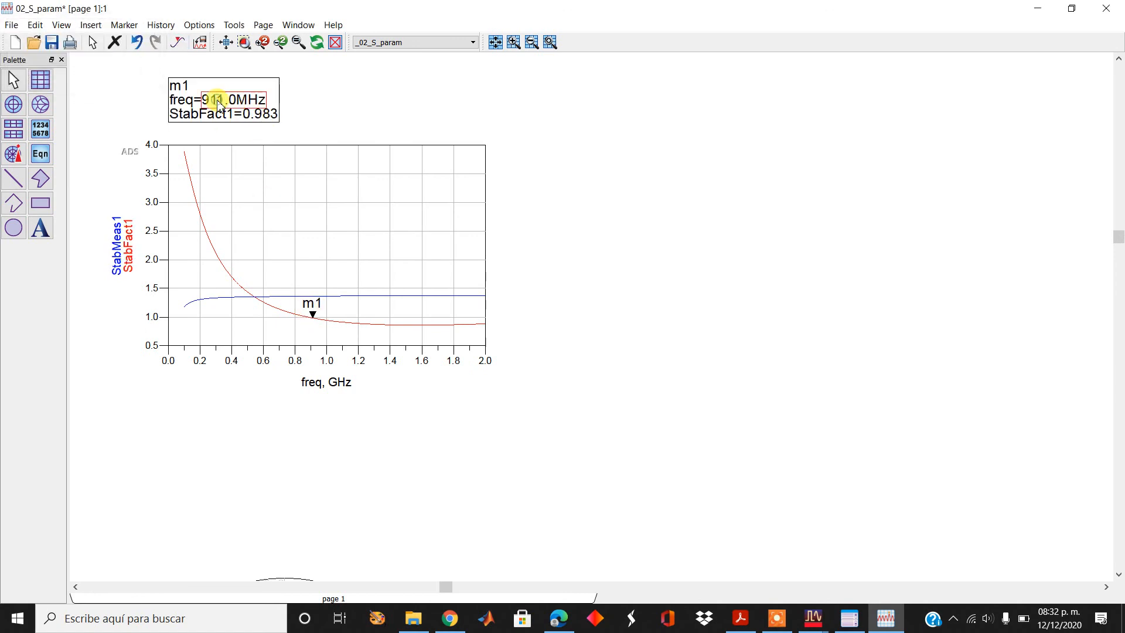
left_click(220, 101)
type("9")
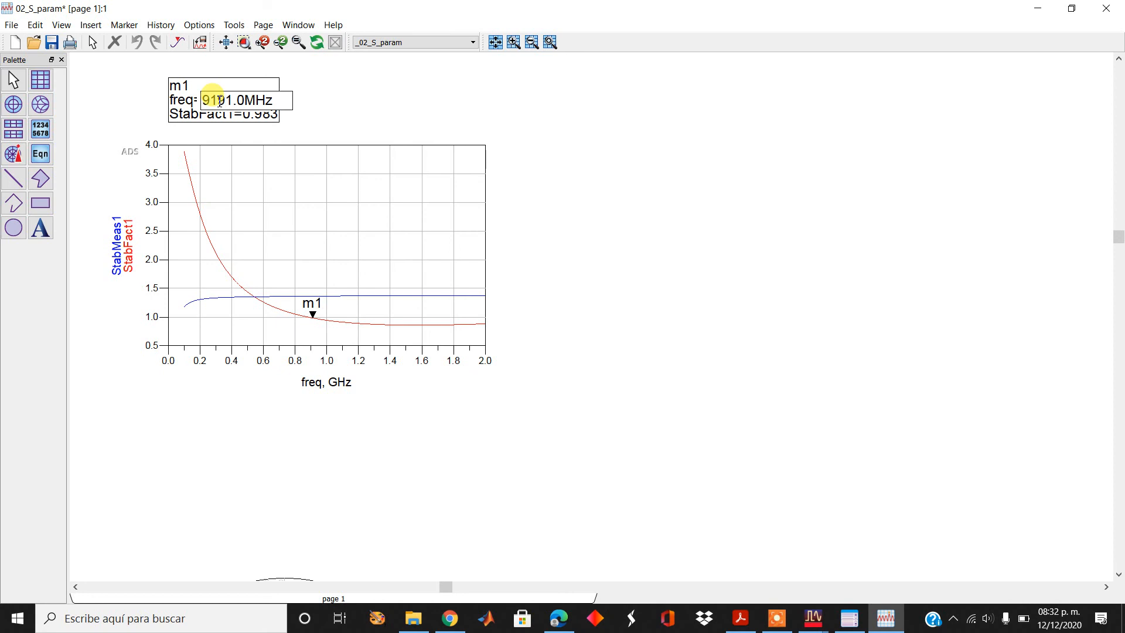
key("BackSpace")
key("BackSpace")
key("Delete")
type("00")
left_click(333, 104)
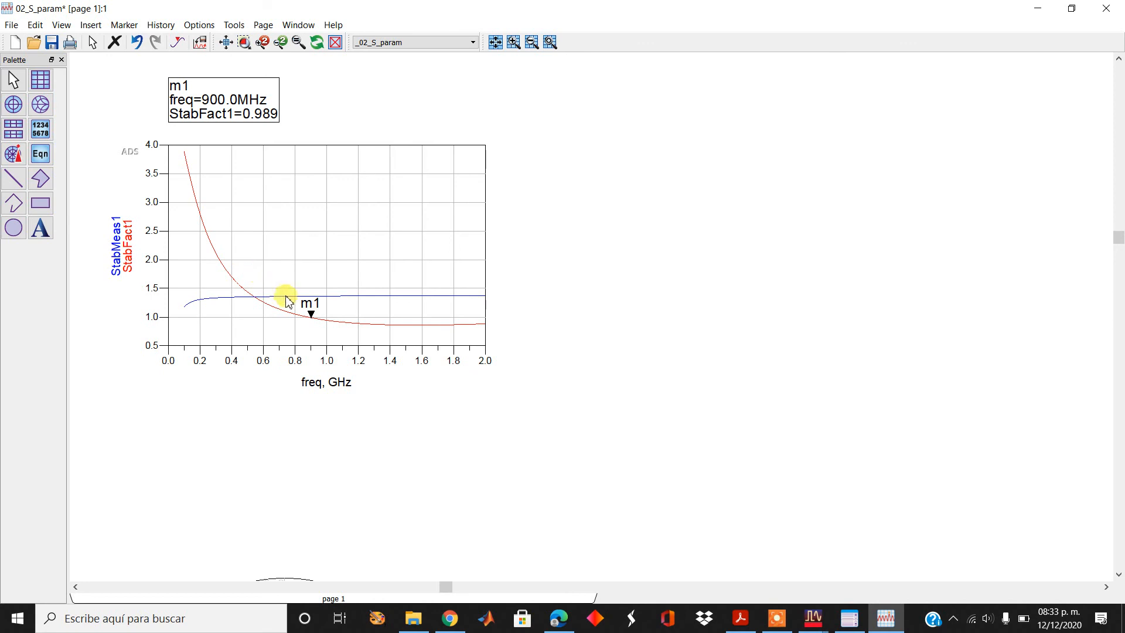
- Add a minimum marker to the StabFact1 trace and move its readout above the plot beside m1's readout
left_click(373, 326)
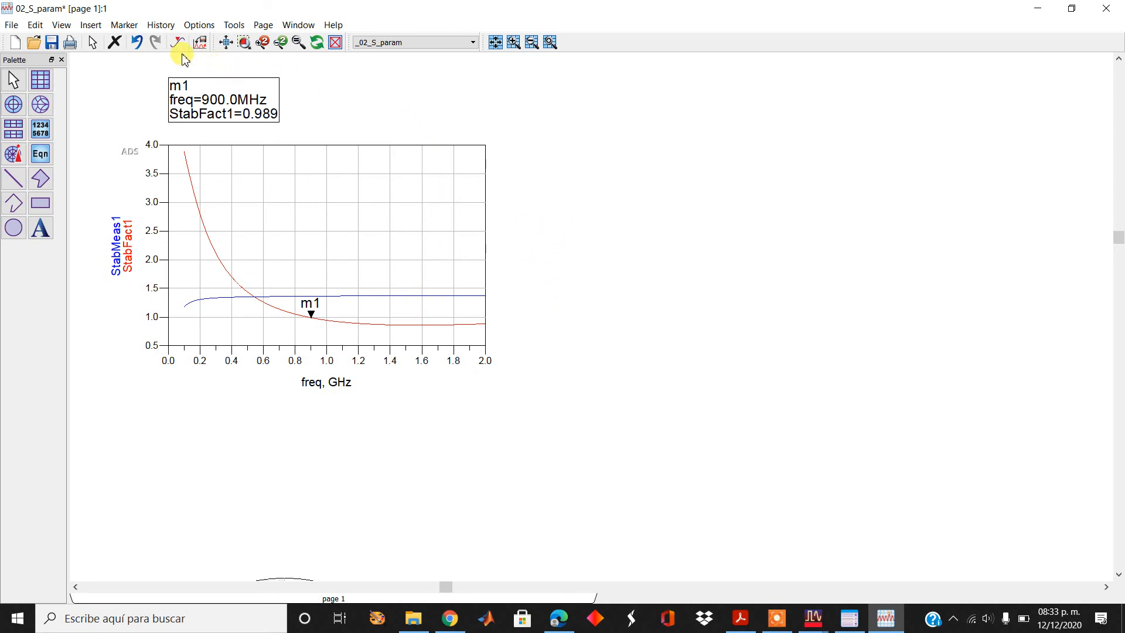
left_click(124, 26)
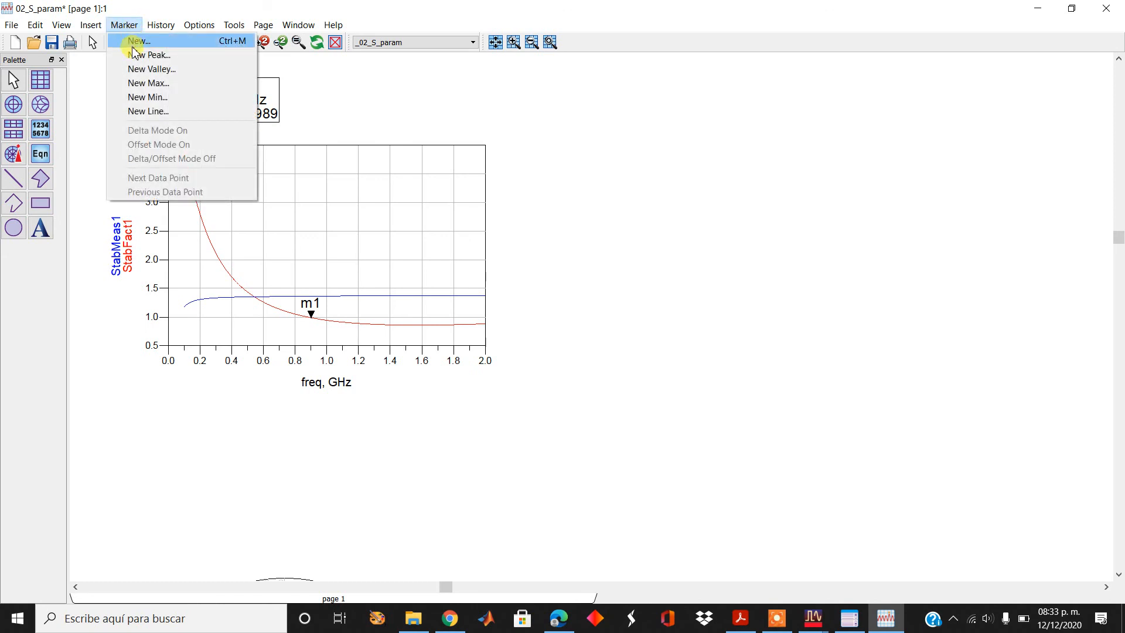
left_click(158, 100)
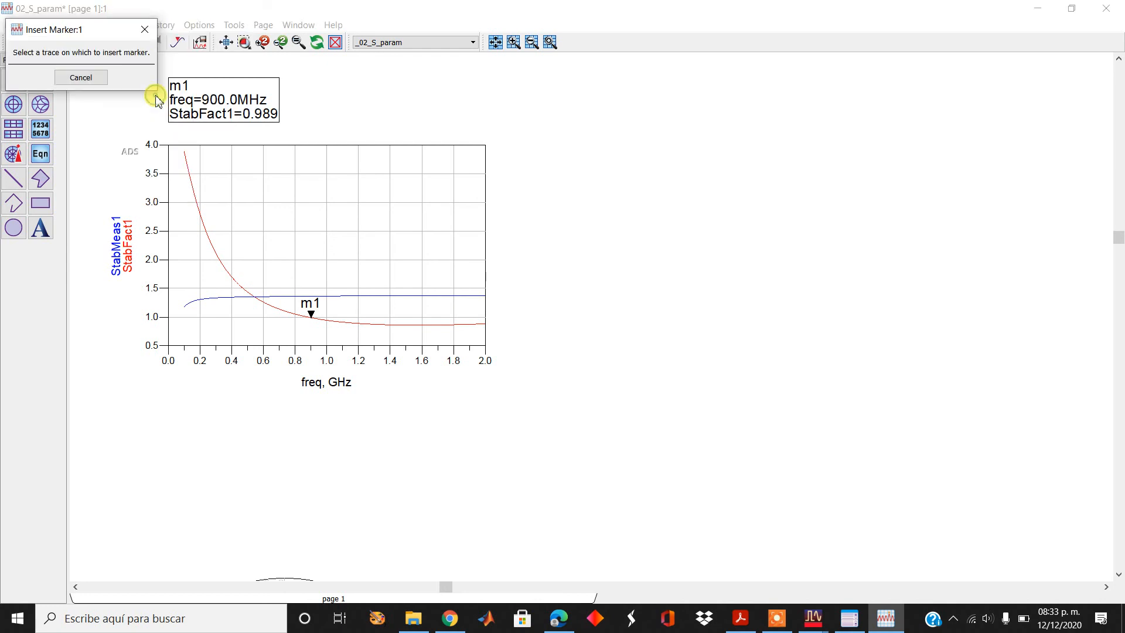
left_click(373, 324)
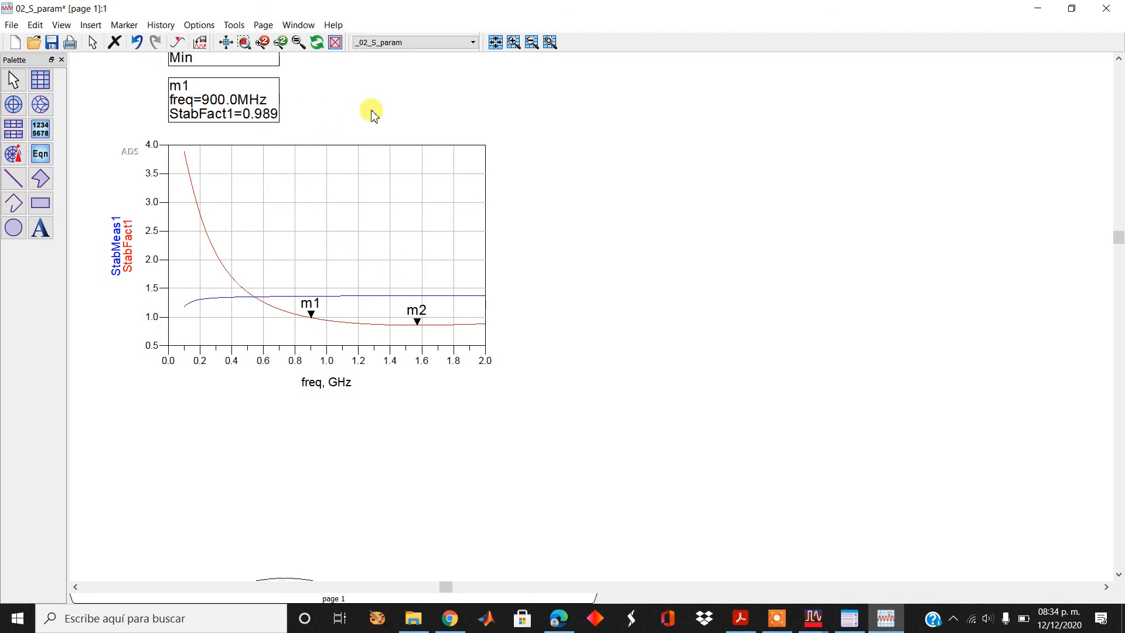
left_click_drag(265, 67, 426, 125)
left_click(482, 124)
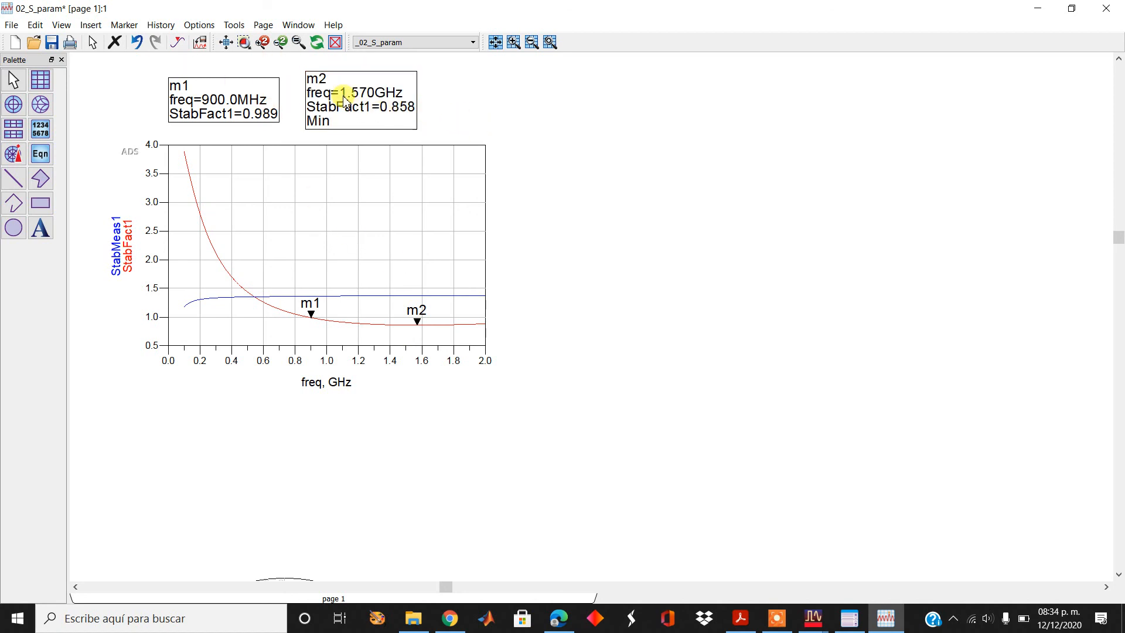
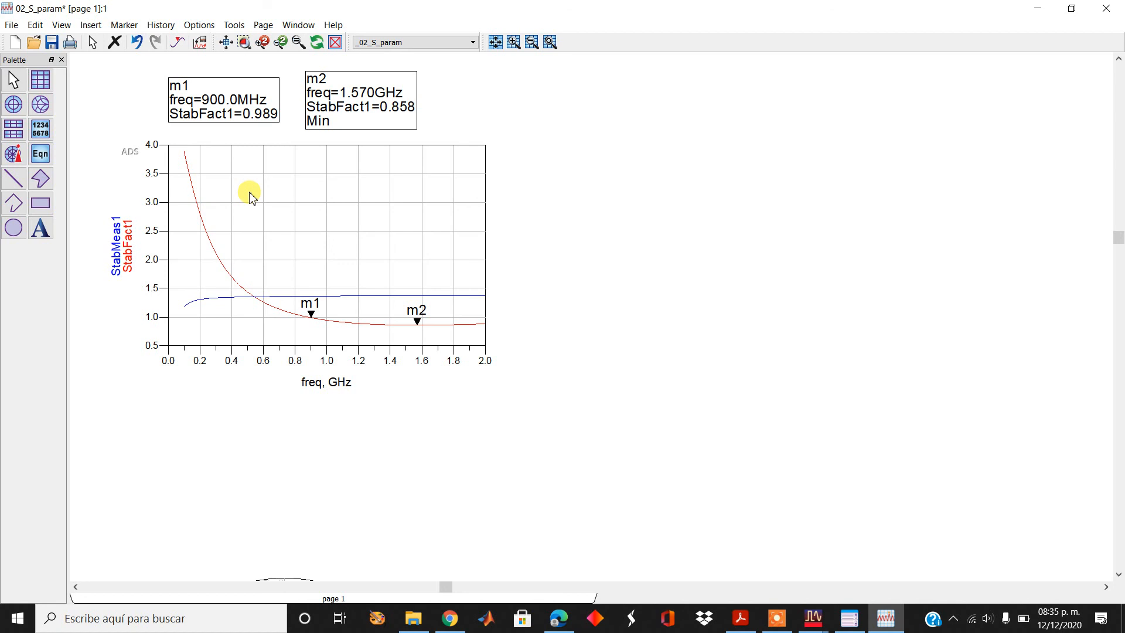
- Save the data display and return to the schematic
left_click(52, 44)
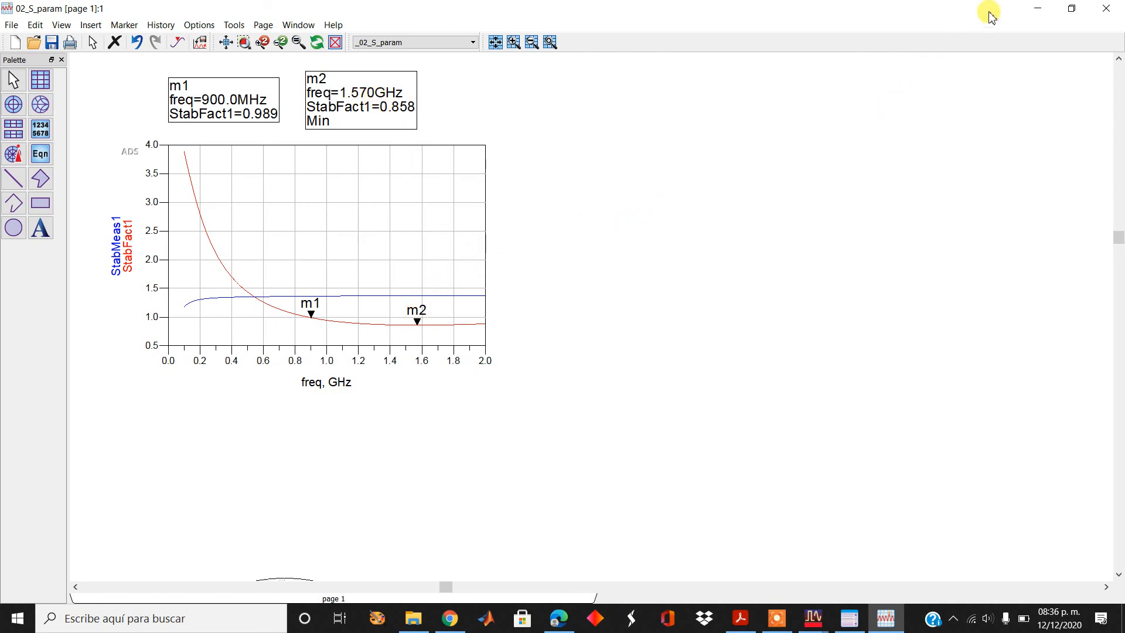
left_click(1037, 8)
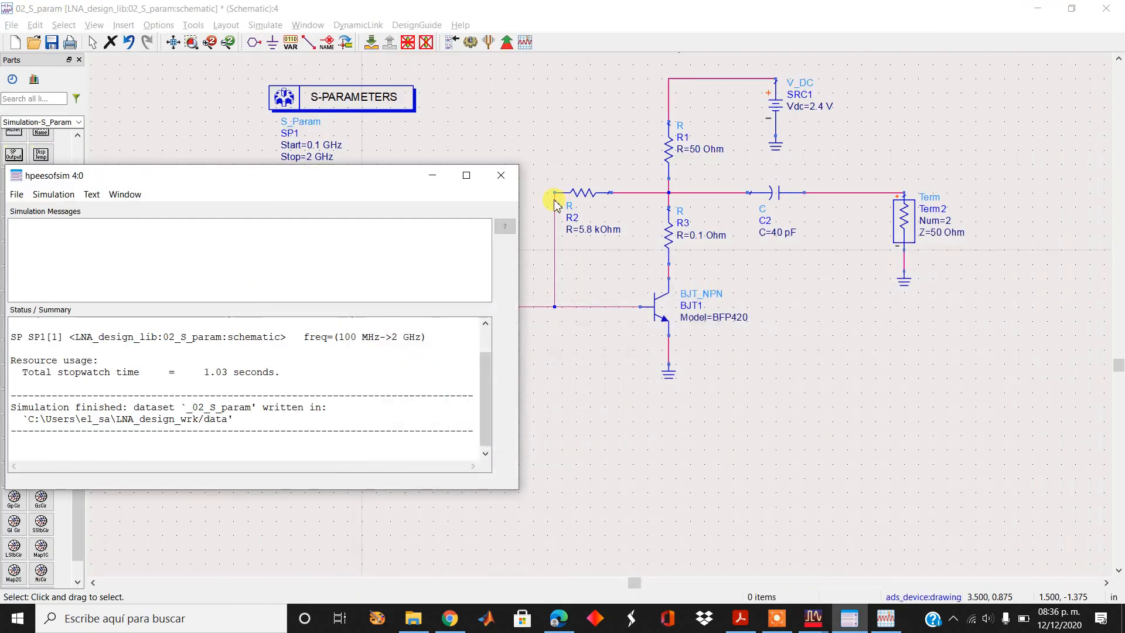
- Close the simulation status window and save the 02_S_param schematic
left_click(501, 175)
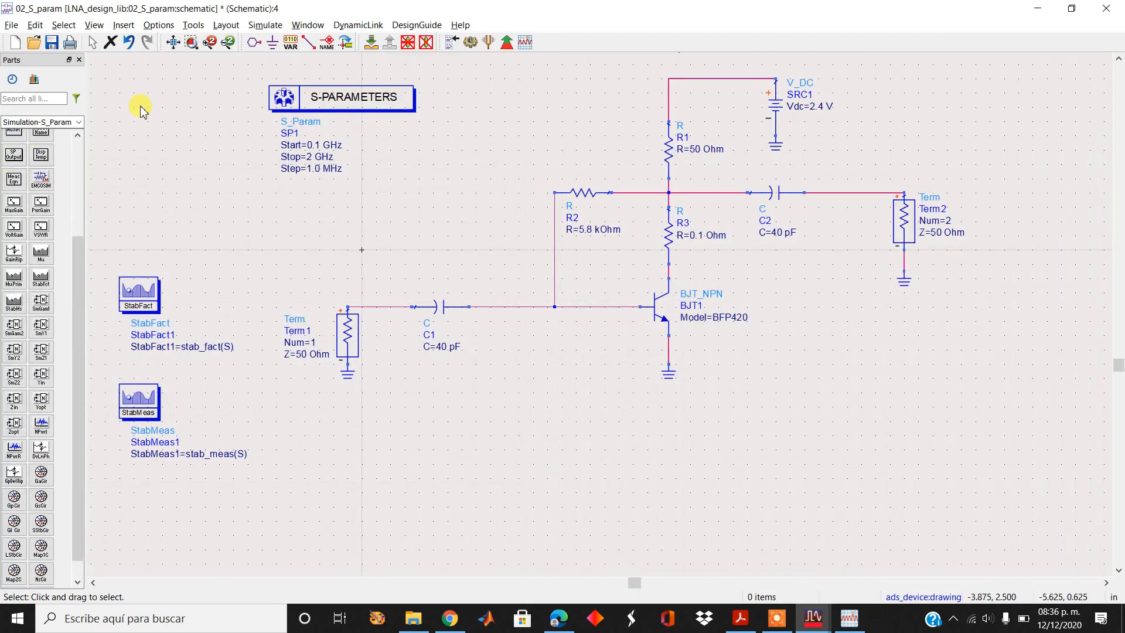
left_click(52, 41)
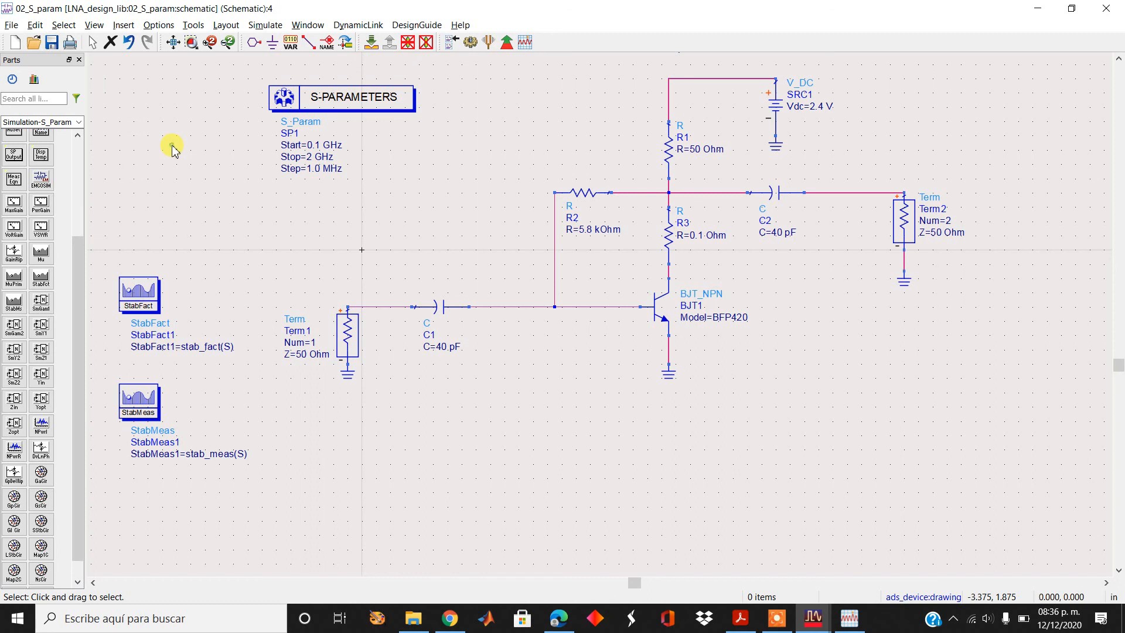
key("ctrl+a")
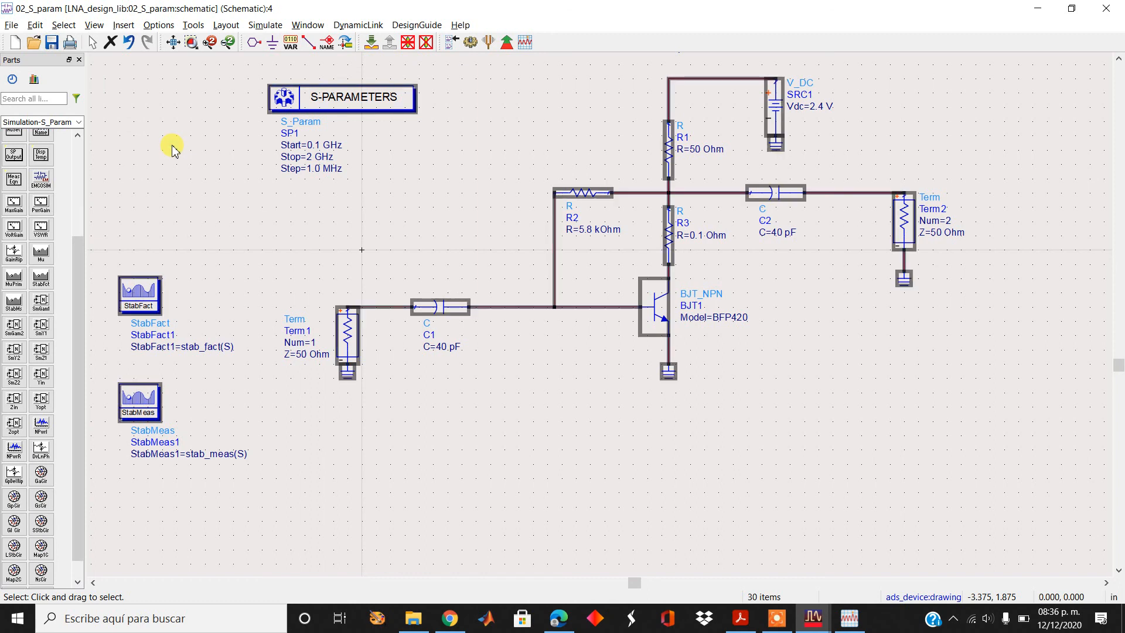
left_click(202, 201)
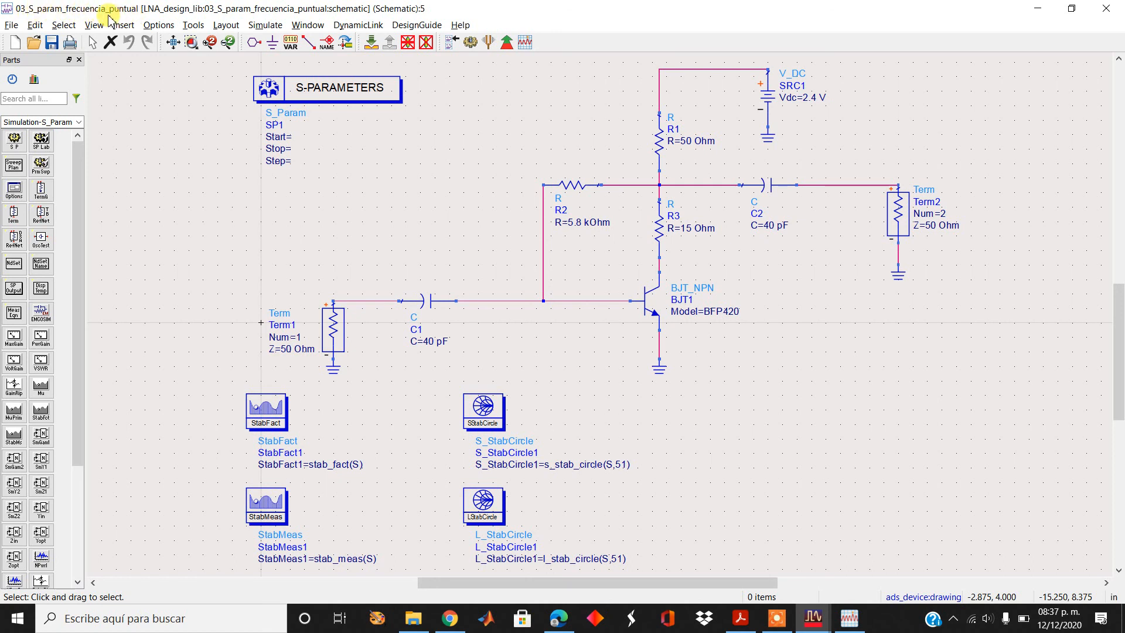
- Set resistor R3 to 0.1 Ohm in the 03_S_param_frecuencia_puntual schematic
left_click(180, 244)
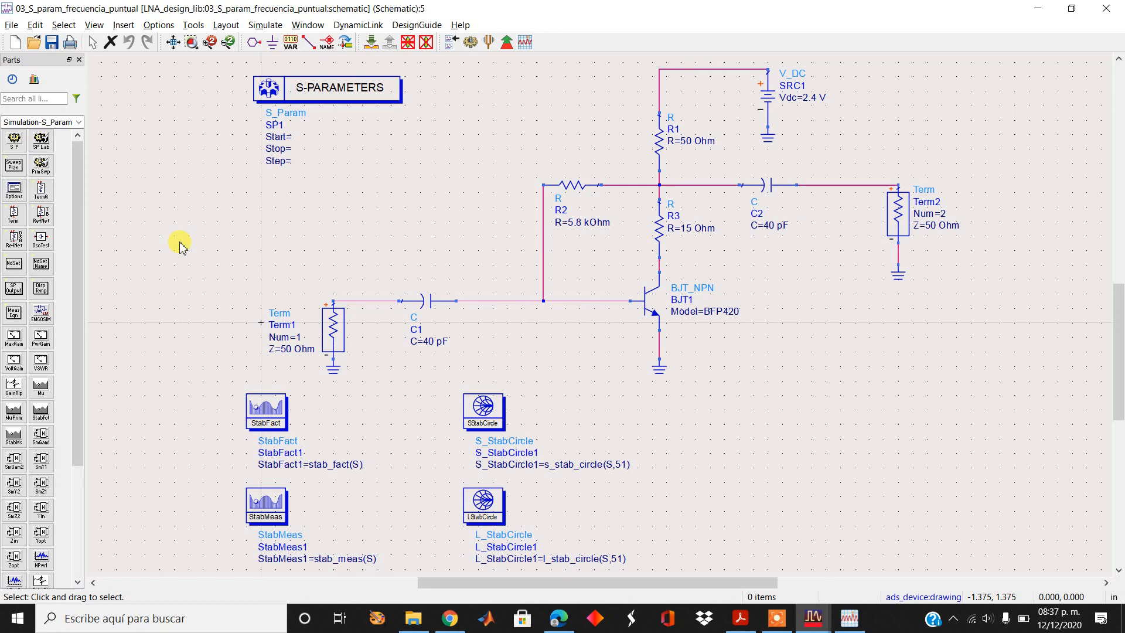
double_click(685, 233)
type("0.1")
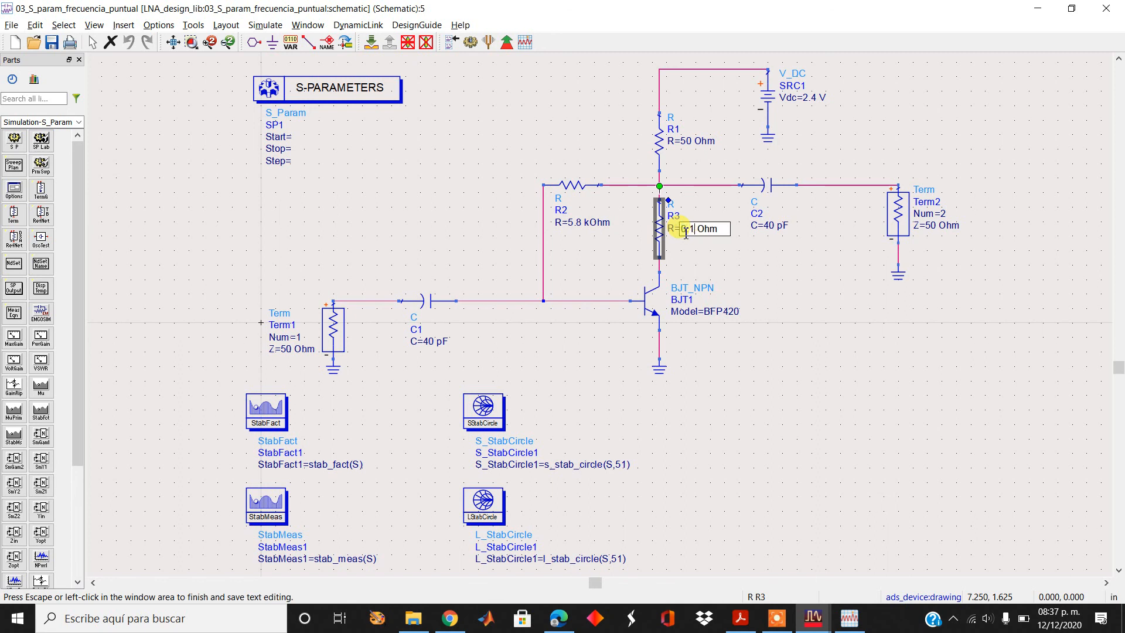
left_click(773, 287)
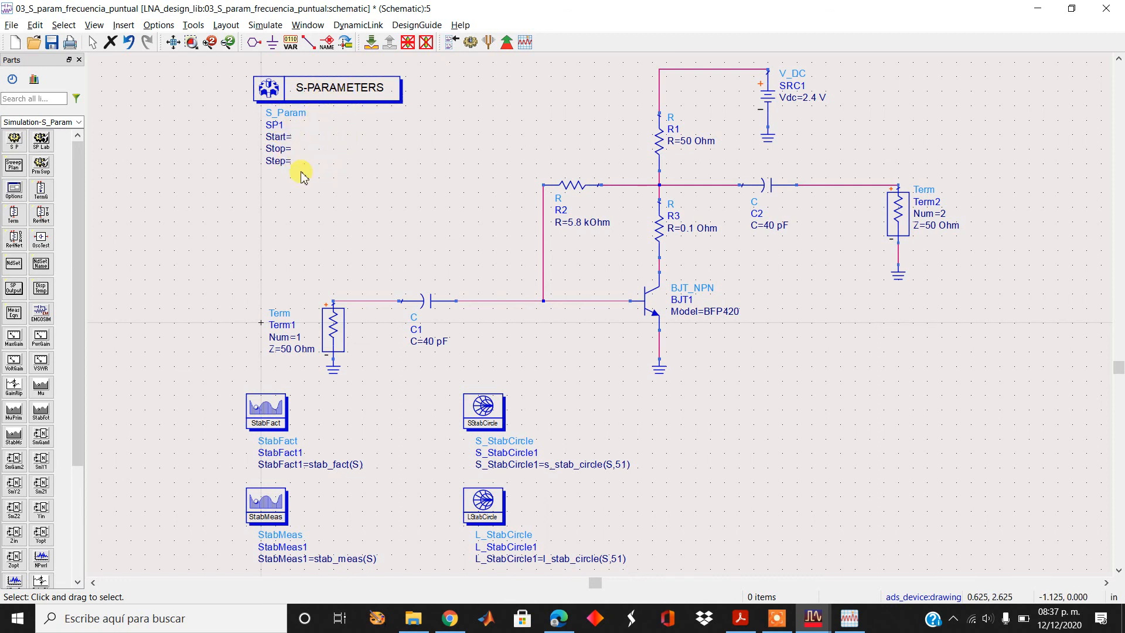
- Configure the S-parameter controller SP1 for a single-point sweep at 0.9 GHz
double_click(321, 99)
left_click(152, 156)
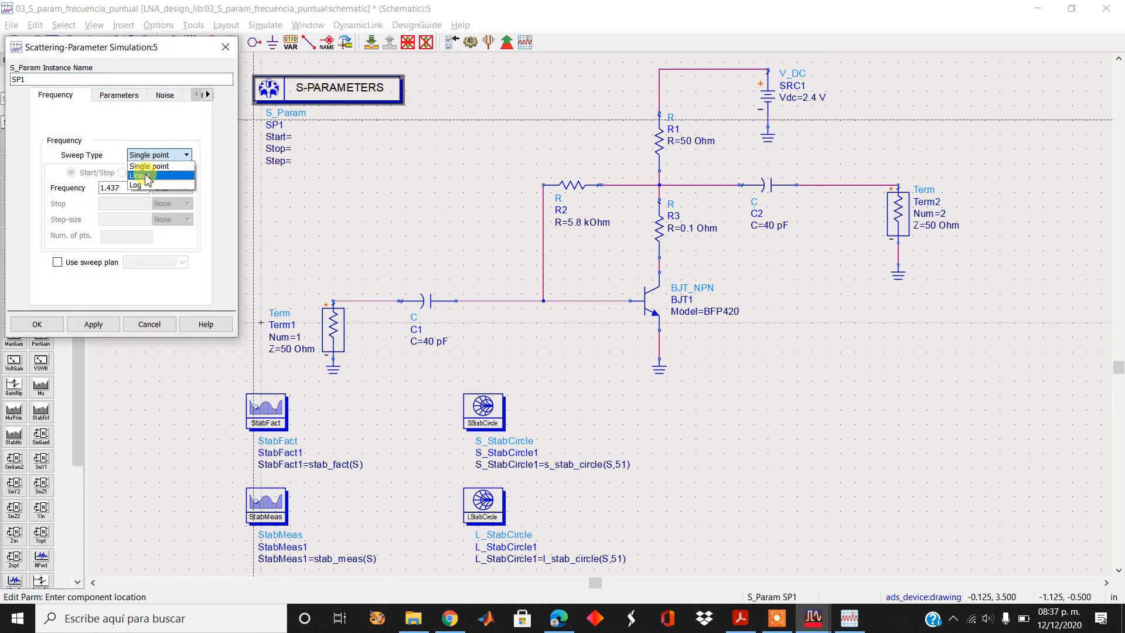
left_click(145, 176)
left_click(158, 157)
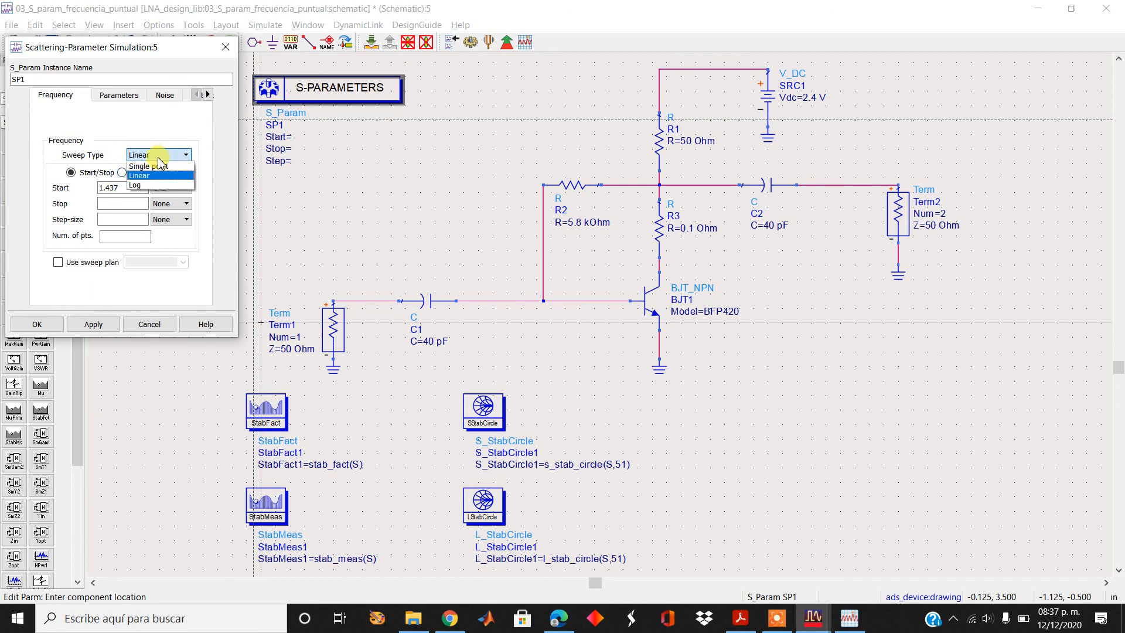
left_click(157, 167)
left_click(133, 190)
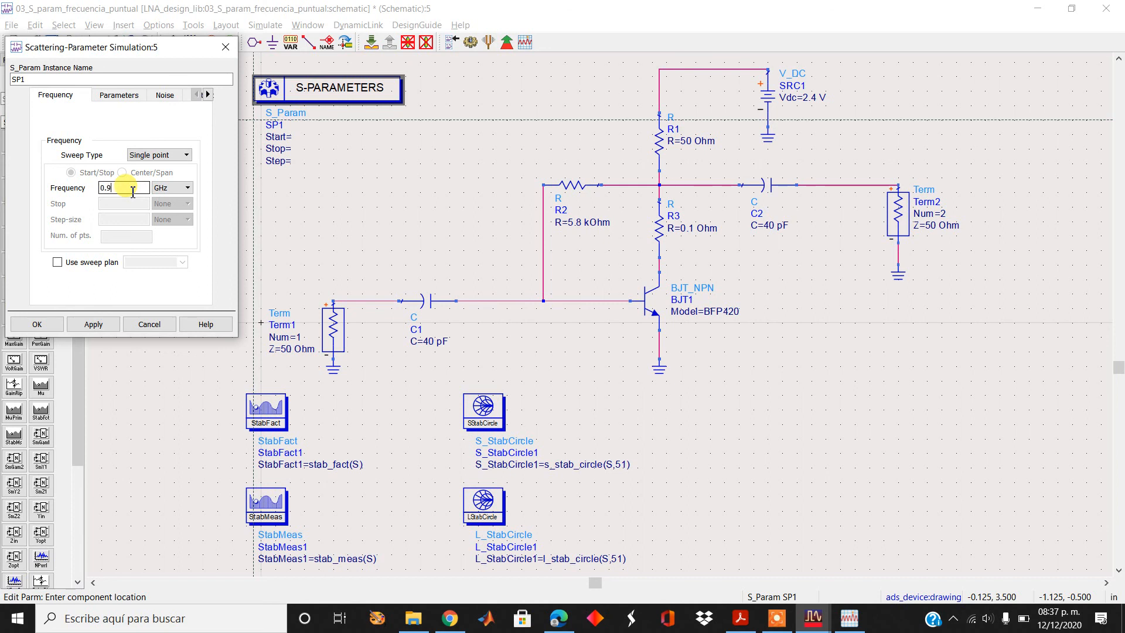
left_click(91, 324)
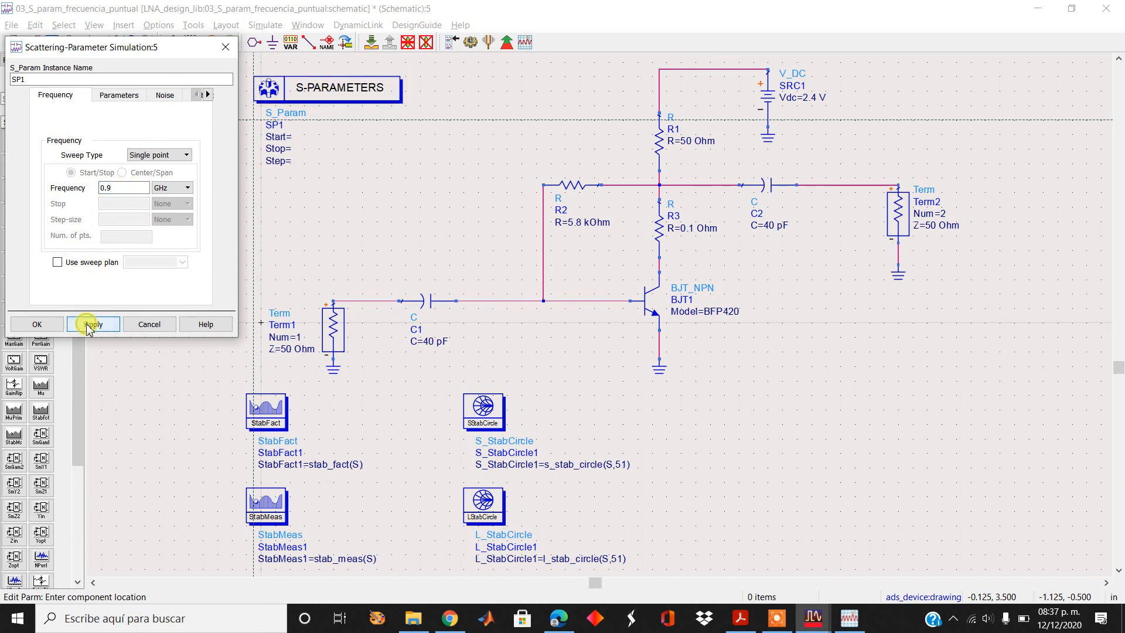
left_click(50, 326)
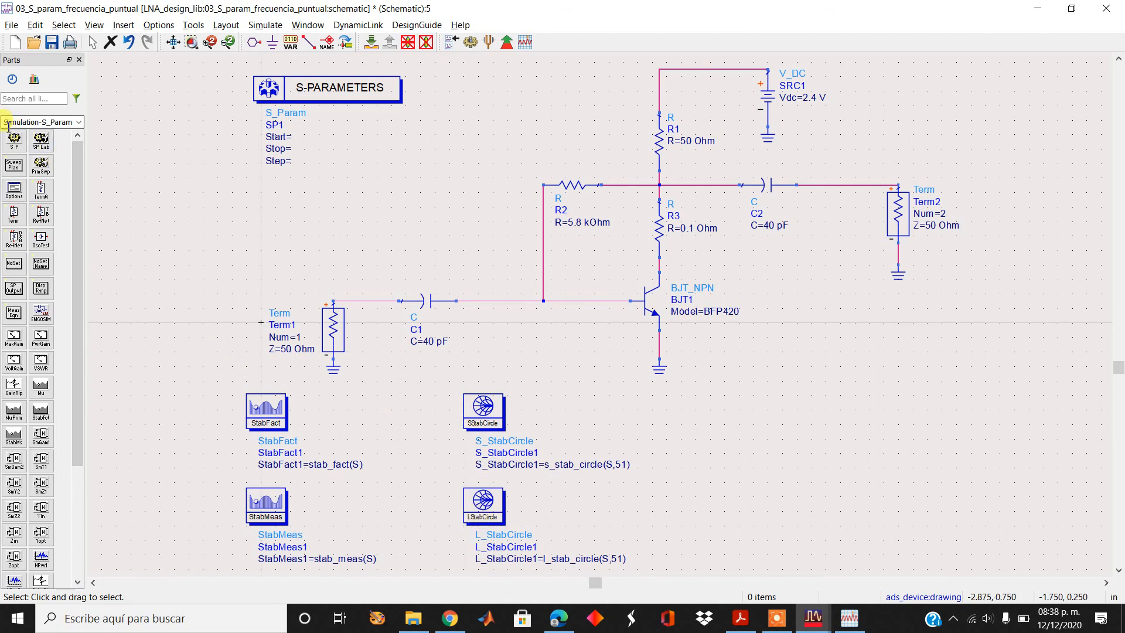
- Check SP1's frequency settings and simulate the schematic, maximizing the resulting data display window
left_click_drag(77, 157, 93, 378)
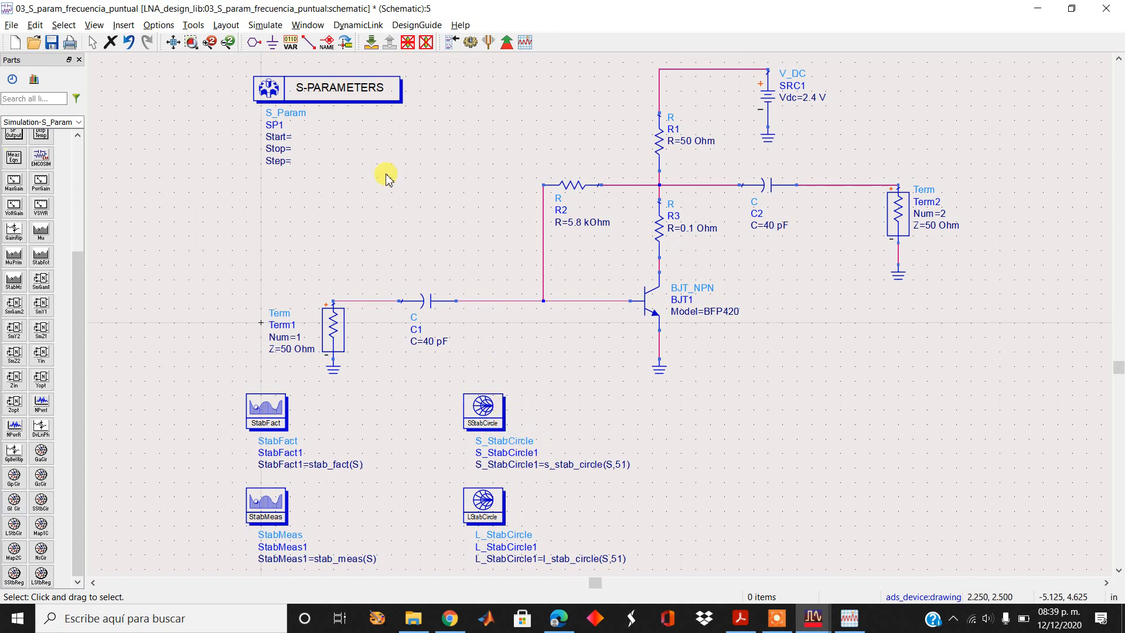
left_click(343, 101)
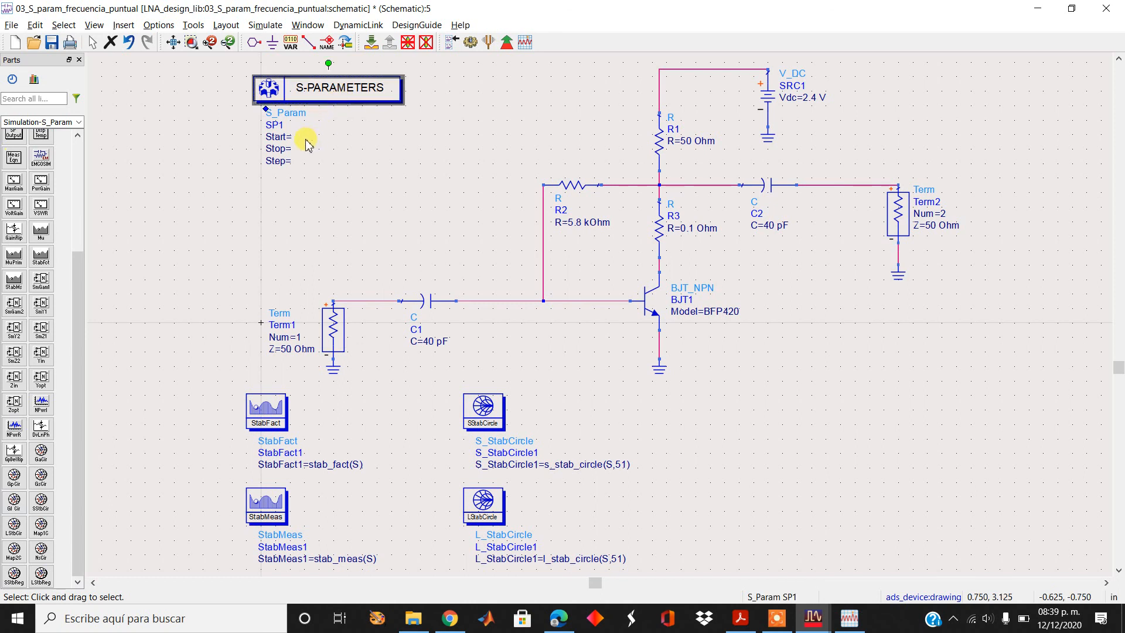
double_click(319, 106)
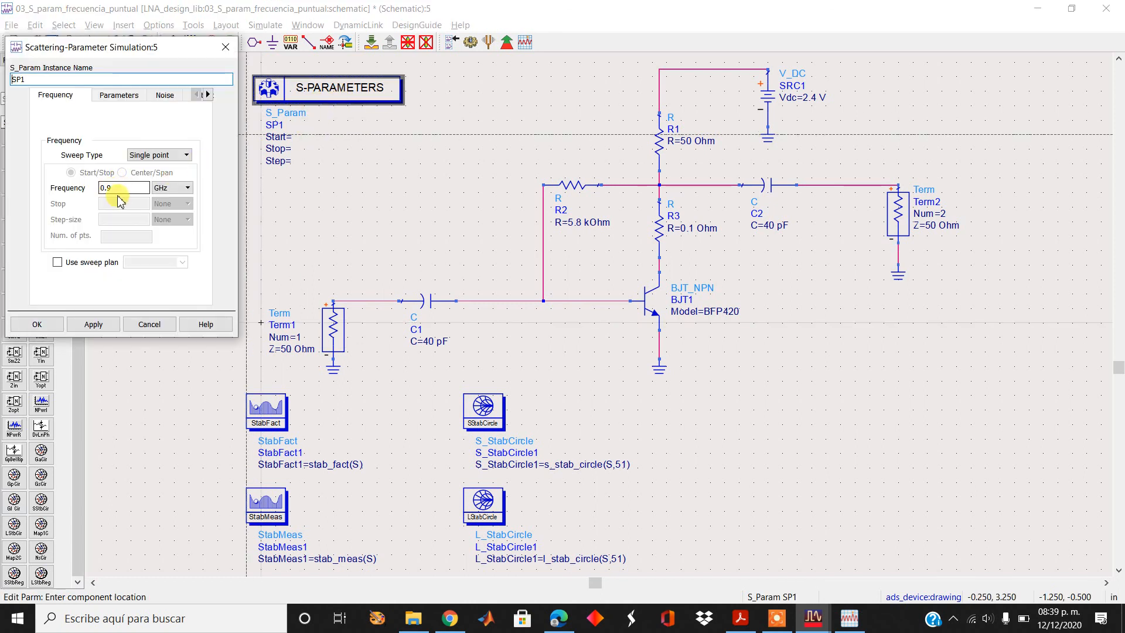
left_click(150, 322)
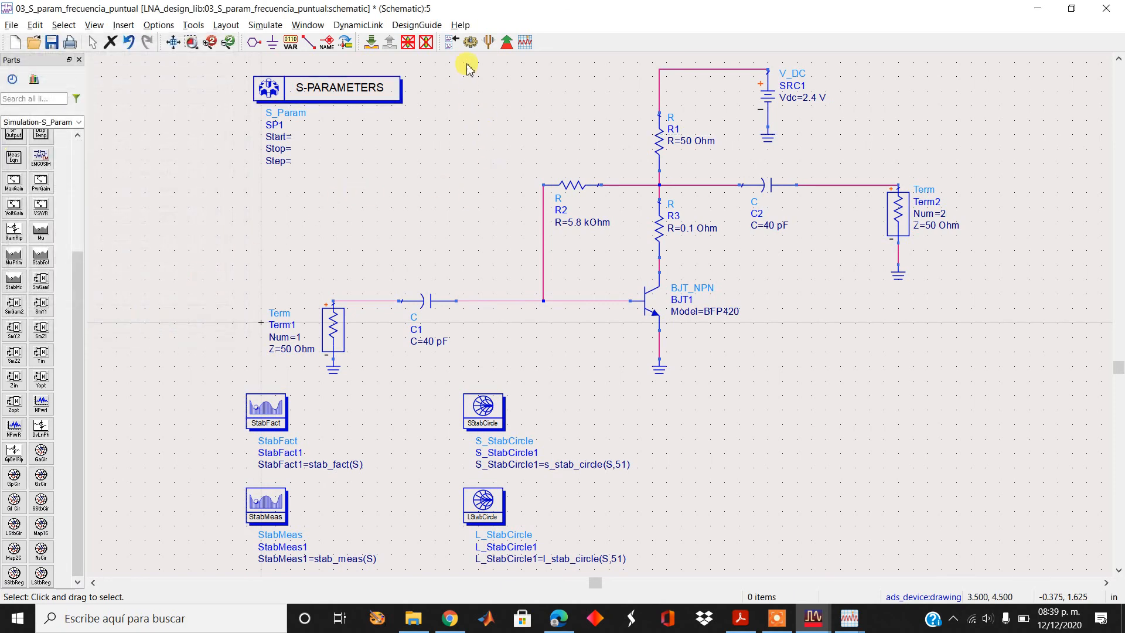
left_click(471, 44)
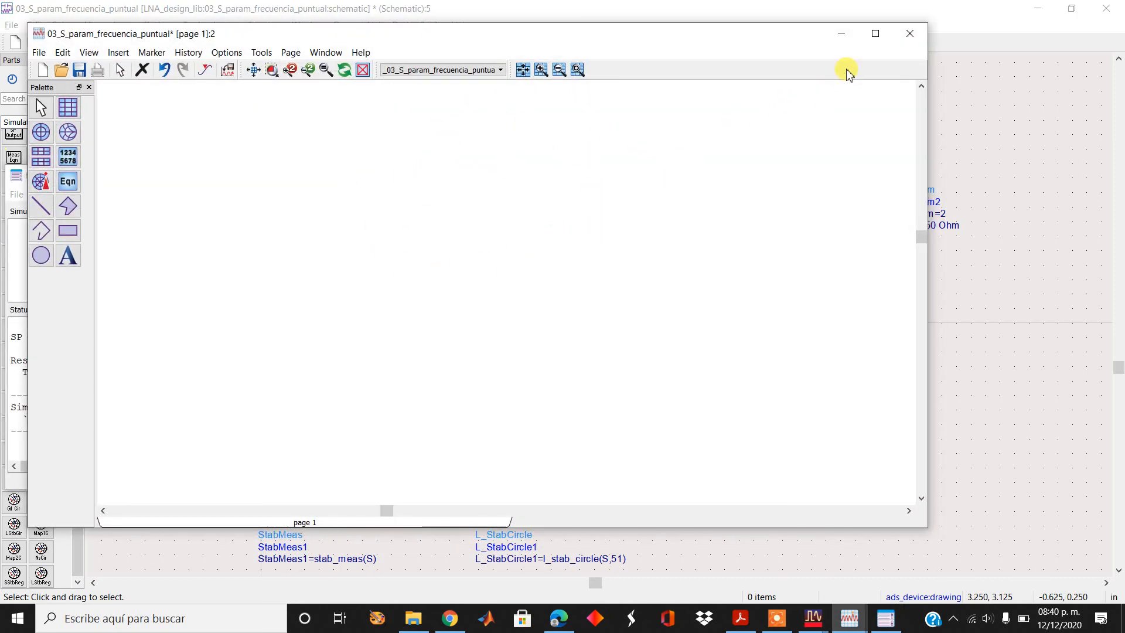
left_click(874, 34)
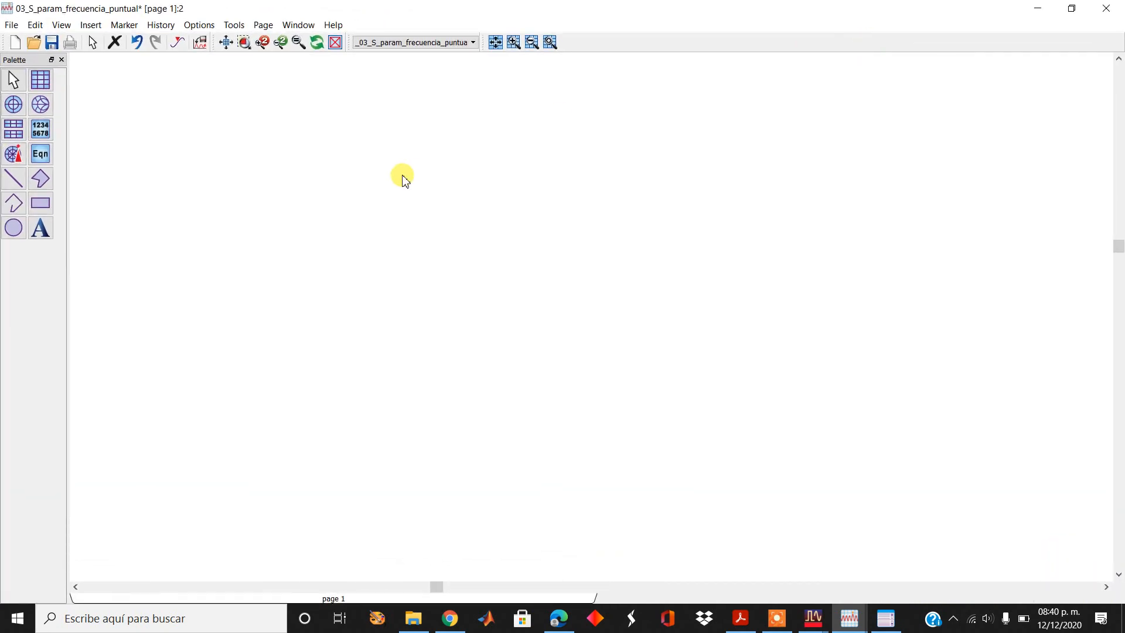
- Insert a rectangular plot of StabFact1 and StabMeas1 on the empty data display page
left_click(44, 81)
left_click(136, 119)
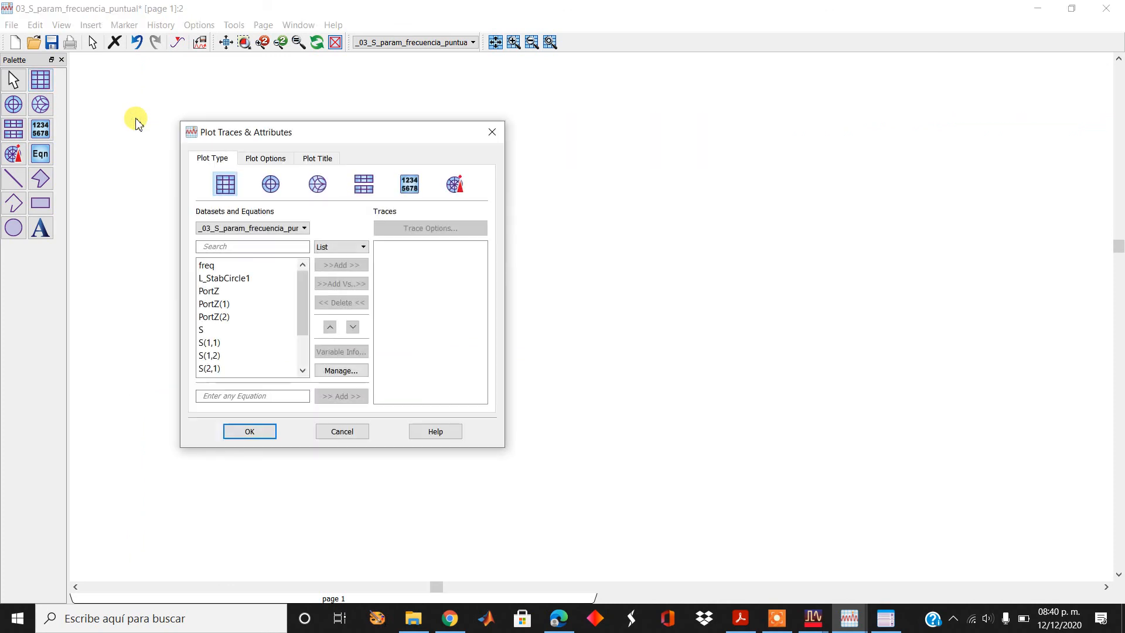
left_click_drag(299, 306, 301, 367)
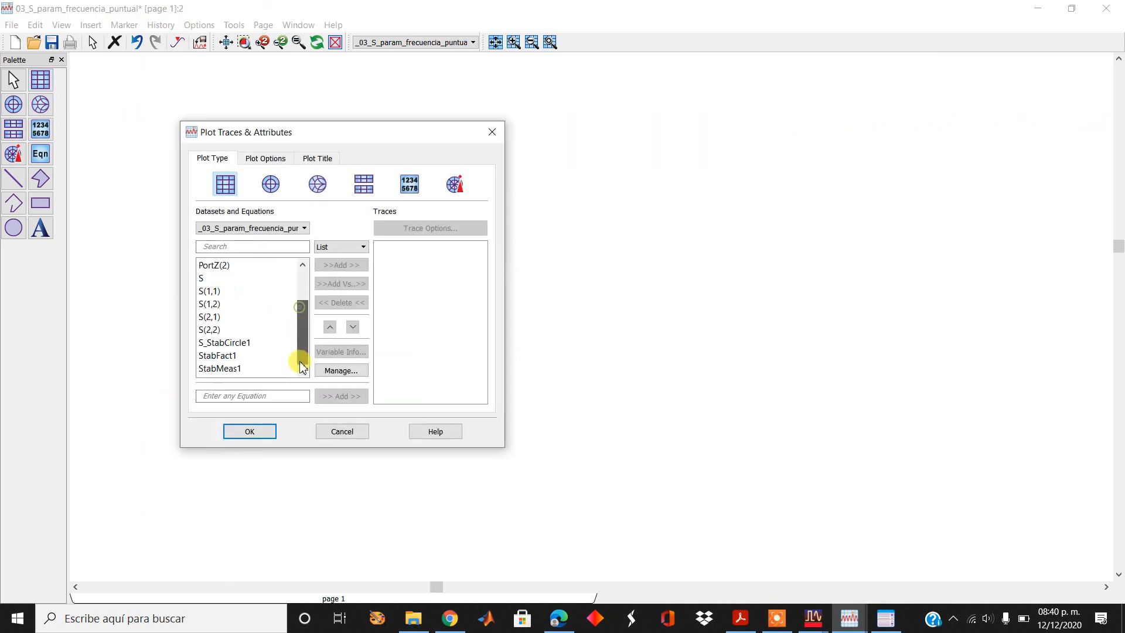
double_click(228, 356)
double_click(231, 368)
left_click(250, 431)
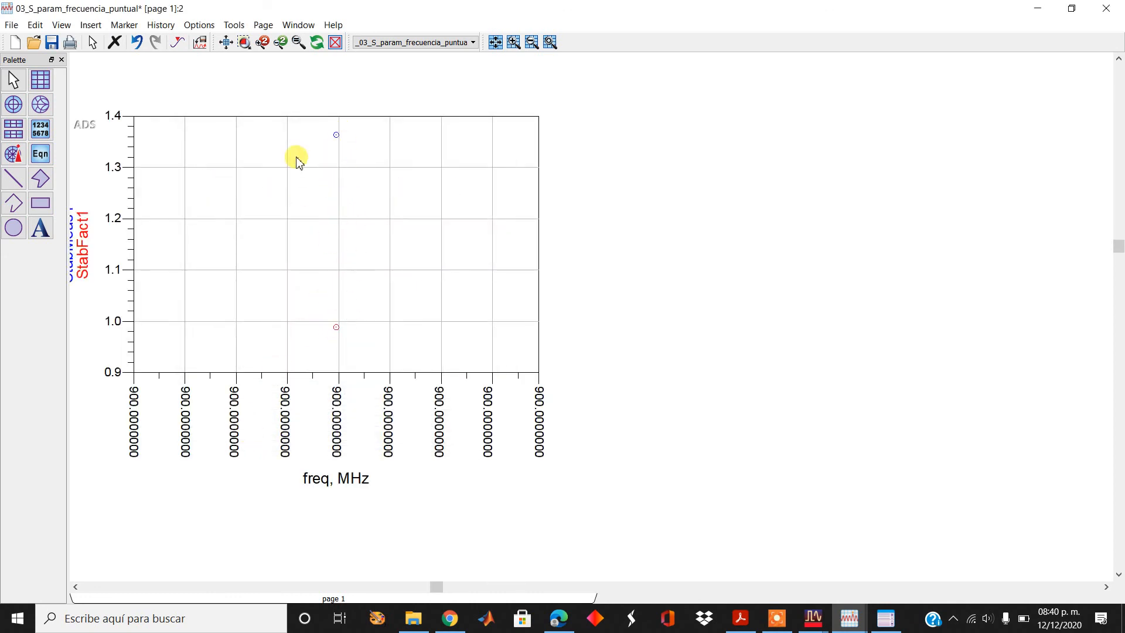
- Add markers to the StabMeas1 and StabFact1 points and stack their readouts along the plot's right edge
left_click(177, 41)
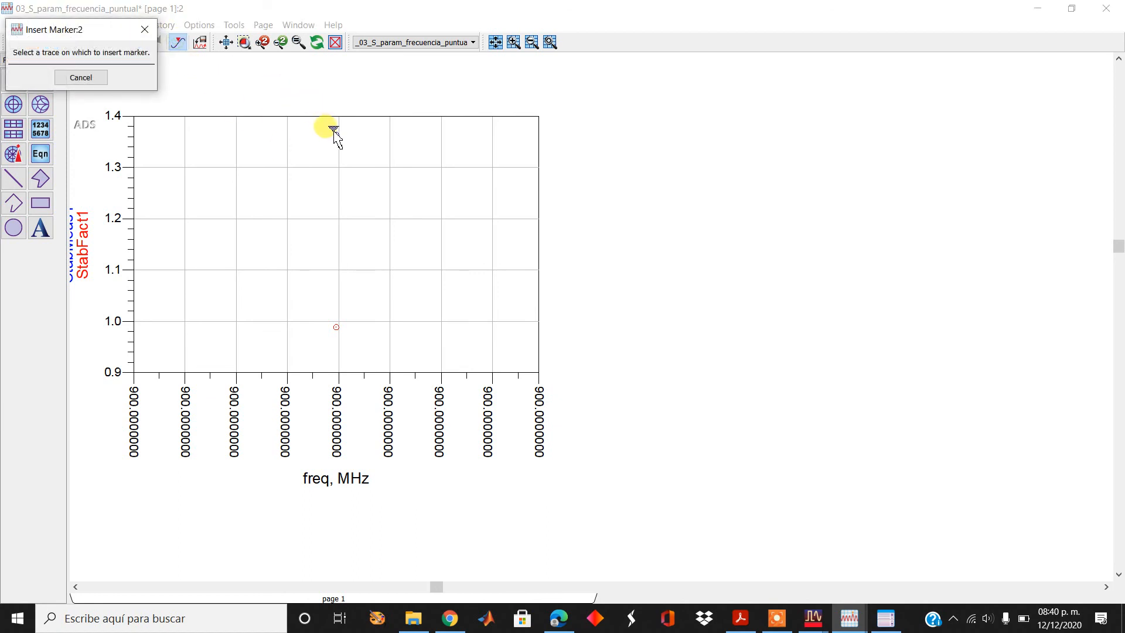
left_click(338, 135)
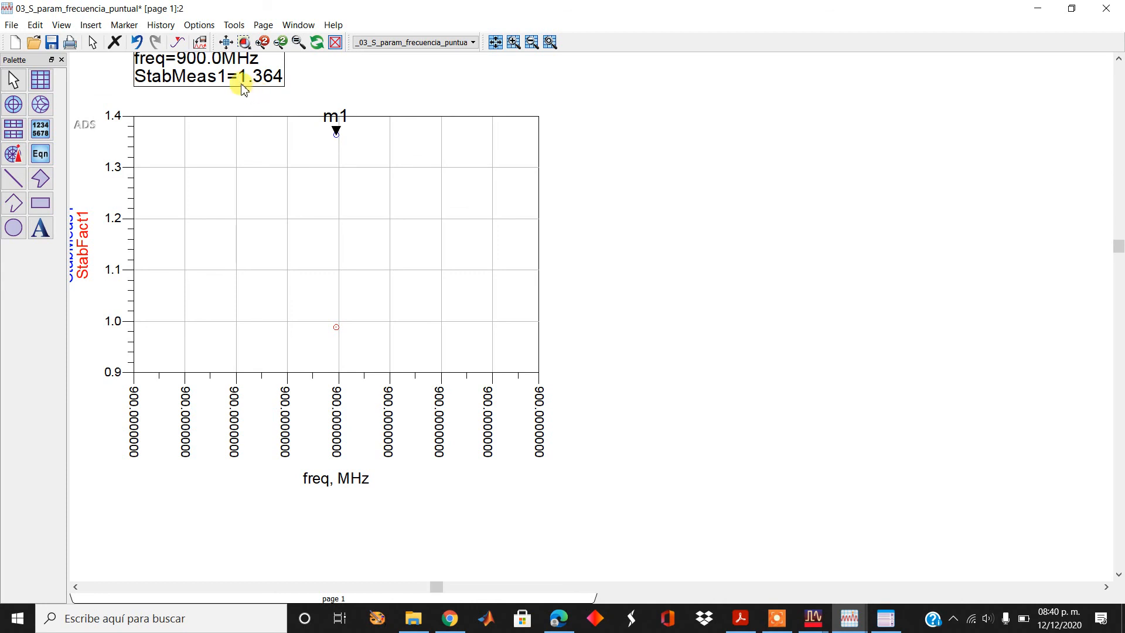
mouse_move(262, 68)
left_mouse_down()
mouse_move(309, 63)
mouse_move(669, 149)
left_mouse_up()
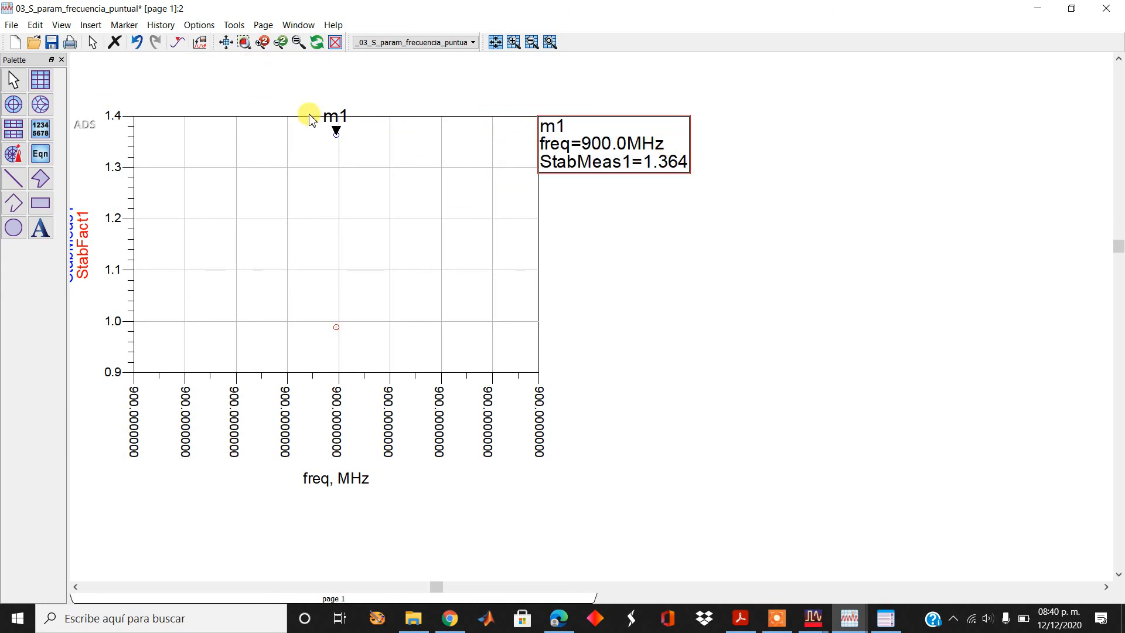
left_click(178, 42)
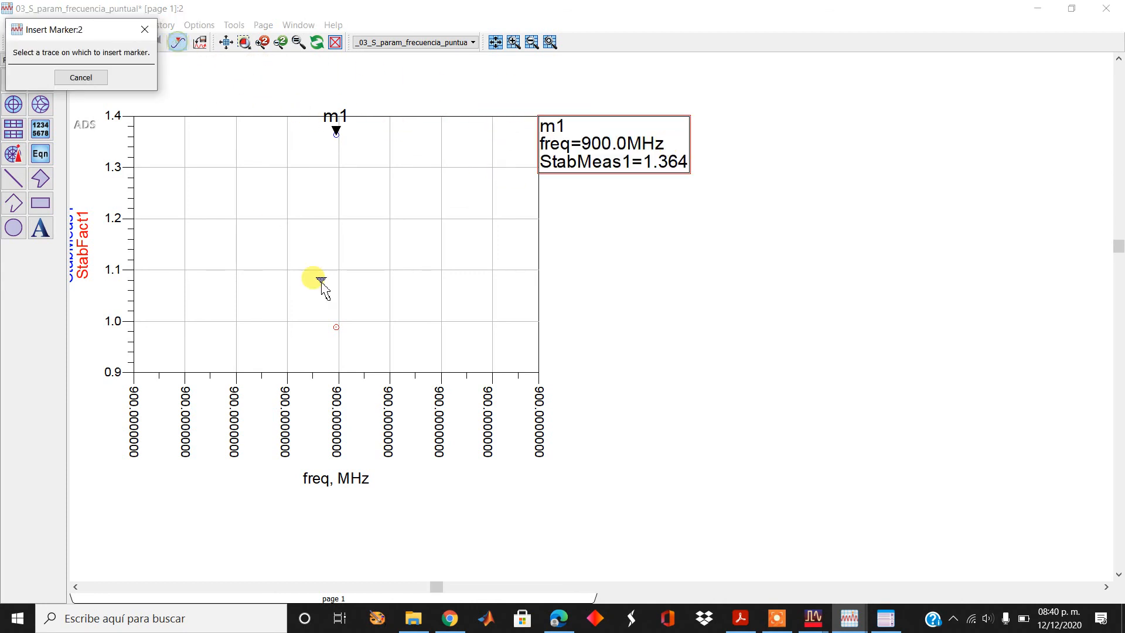
left_click(338, 326)
left_click_drag(251, 73, 657, 221)
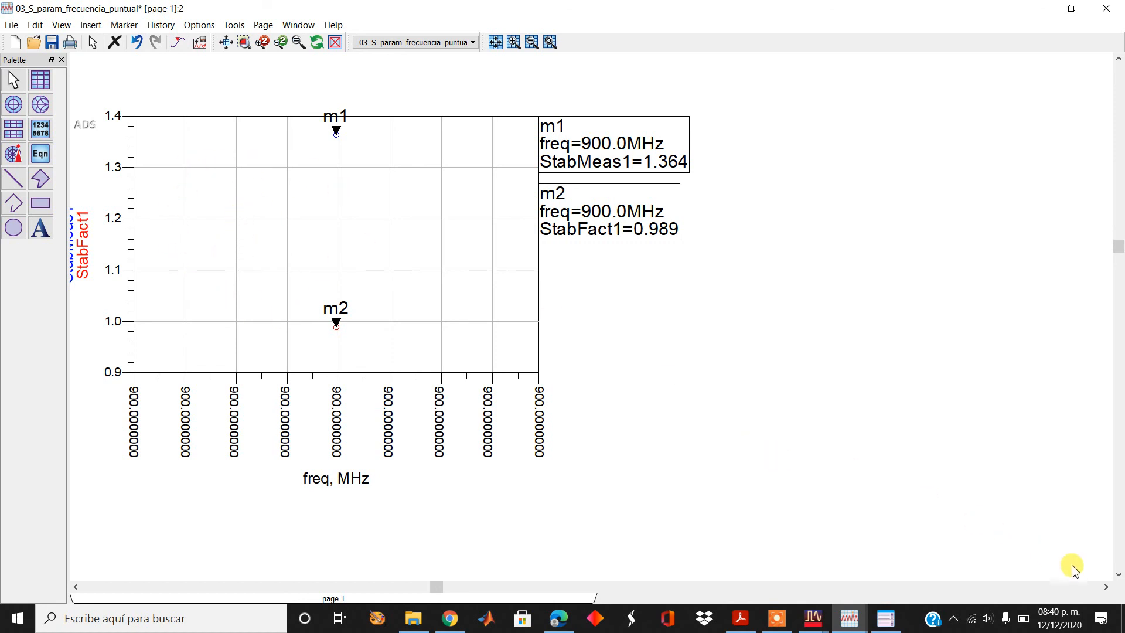
- Insert a Smith chart of L_StabCircle1 and S_StabCircle1 to the right of the marker readouts
left_click(1105, 586)
left_click(1105, 586)
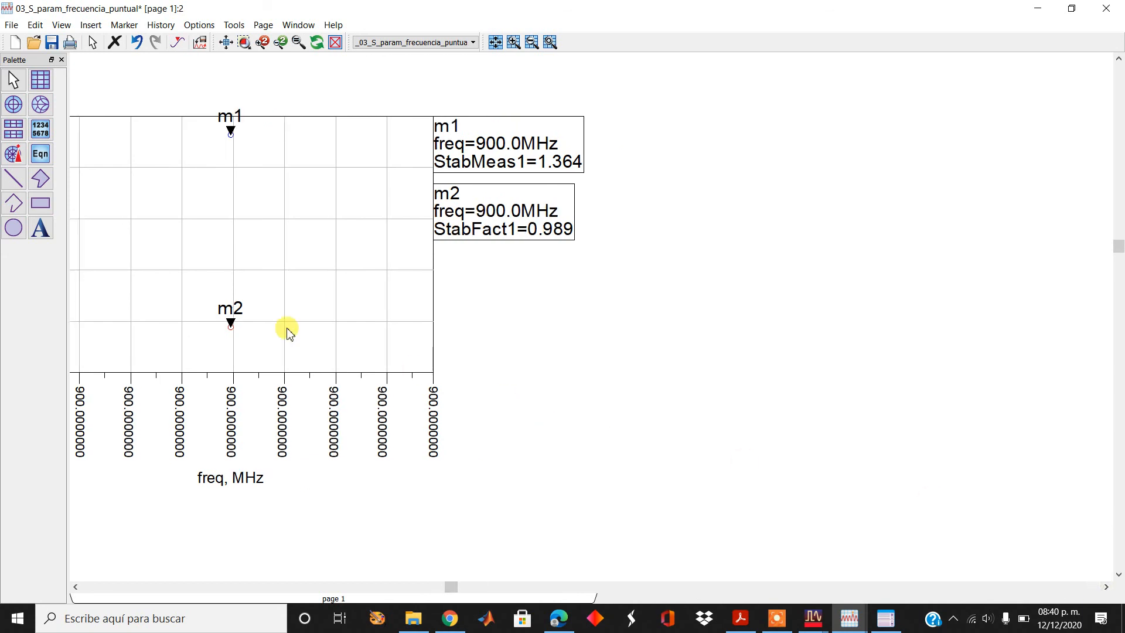
left_click(41, 105)
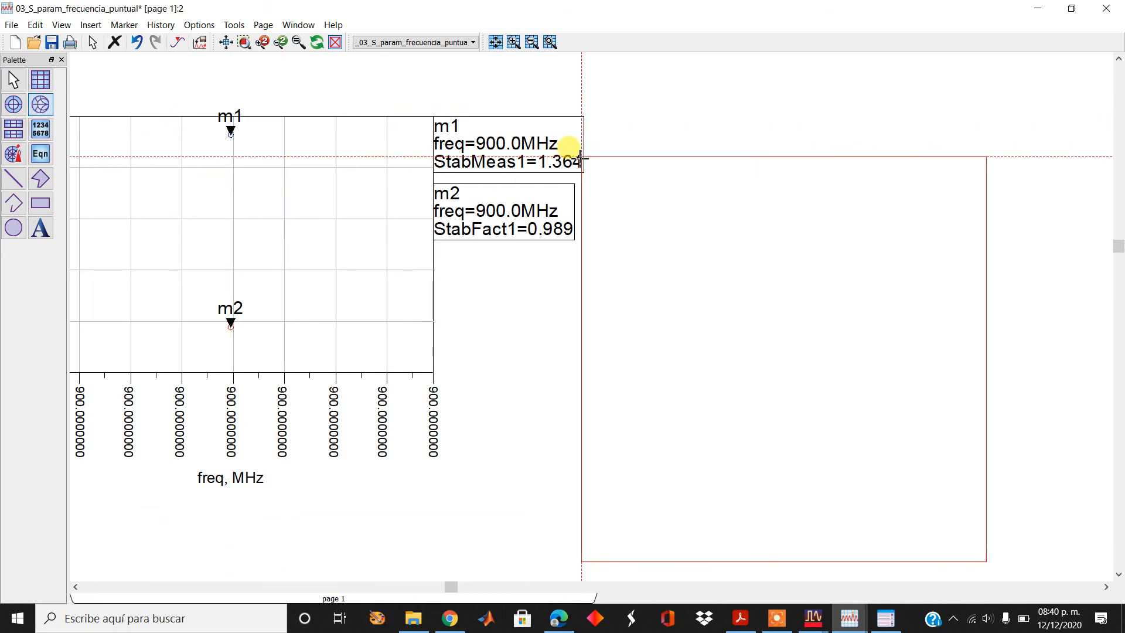
left_click(641, 123)
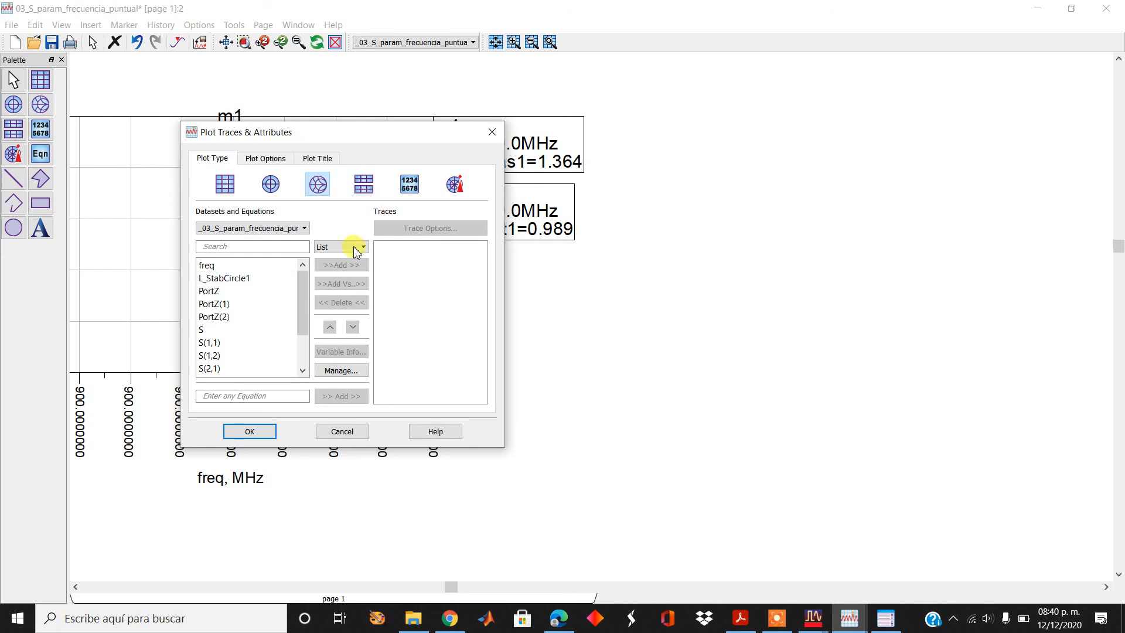
double_click(253, 279)
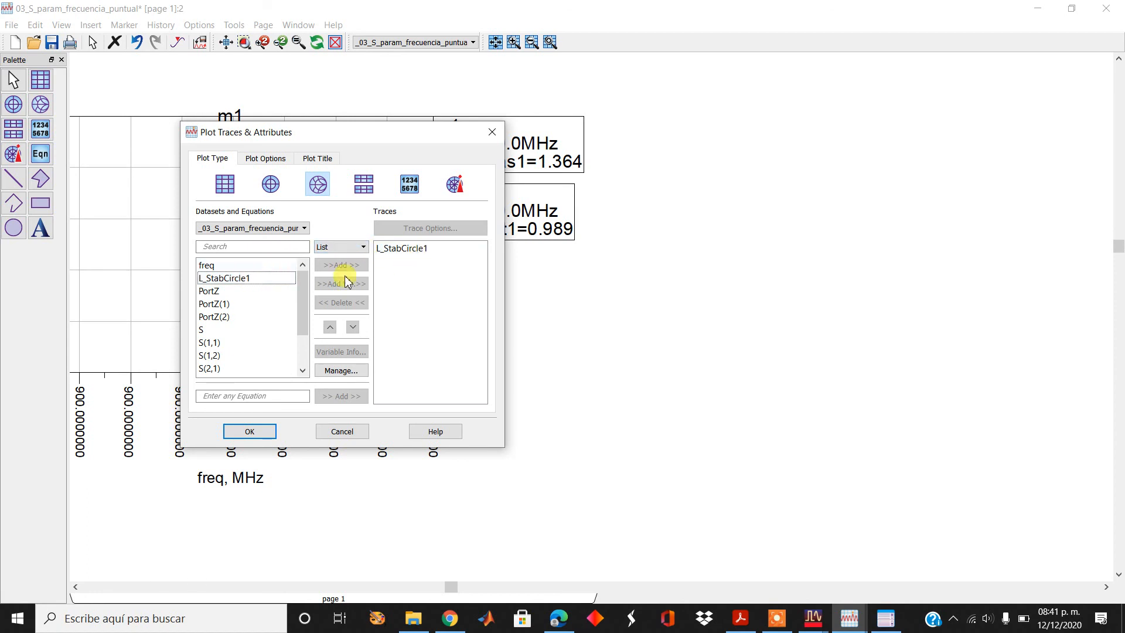
left_click_drag(309, 309, 299, 358)
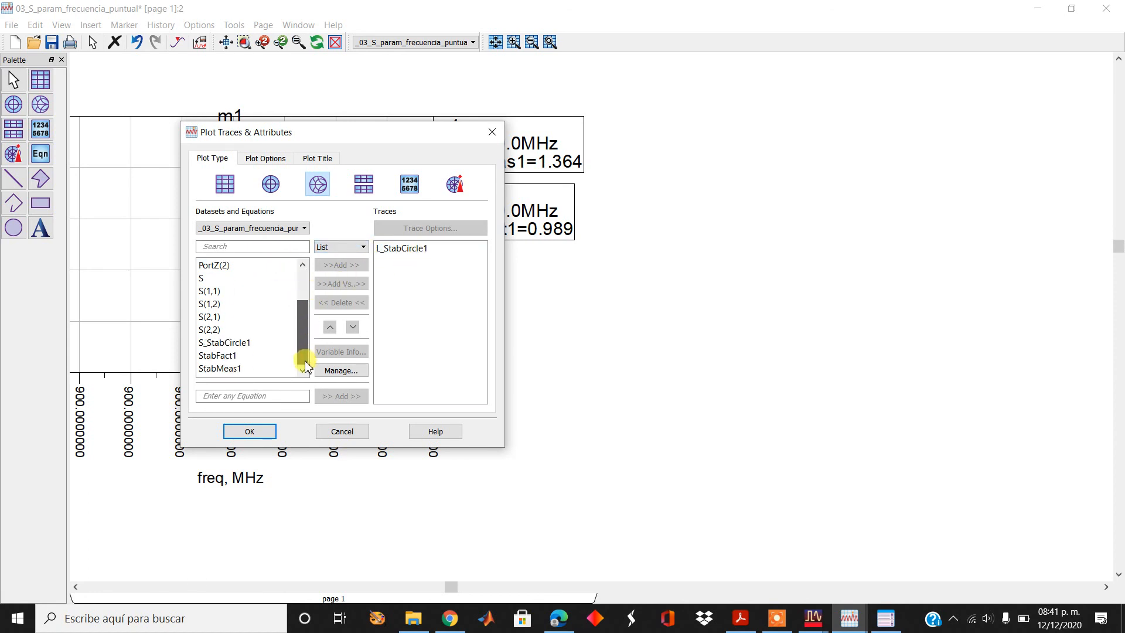
double_click(244, 344)
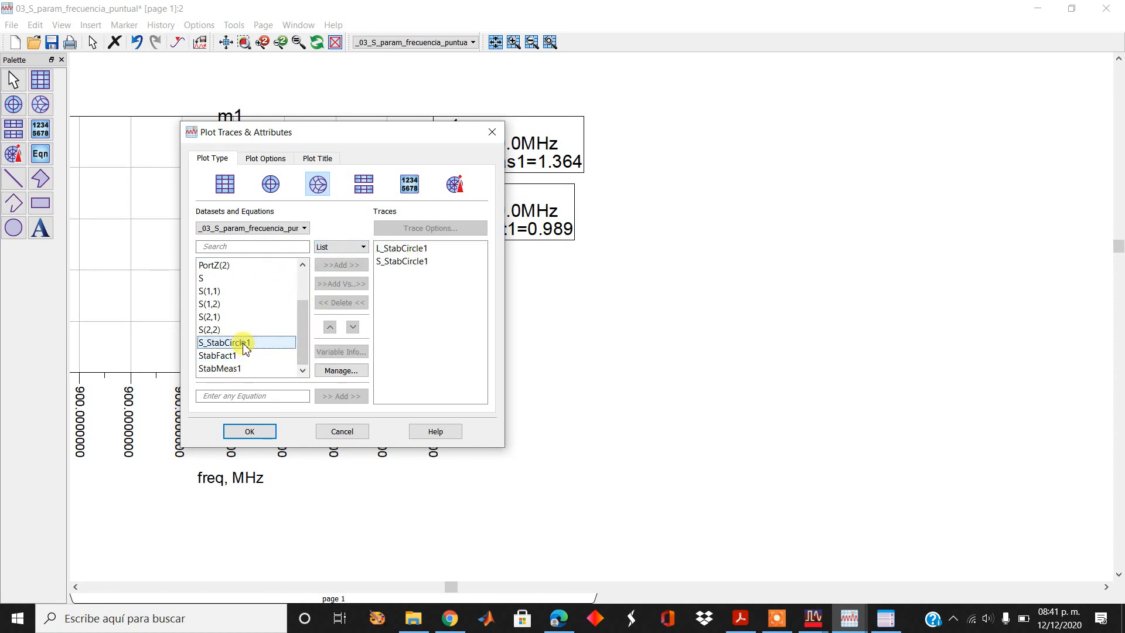
left_click(248, 431)
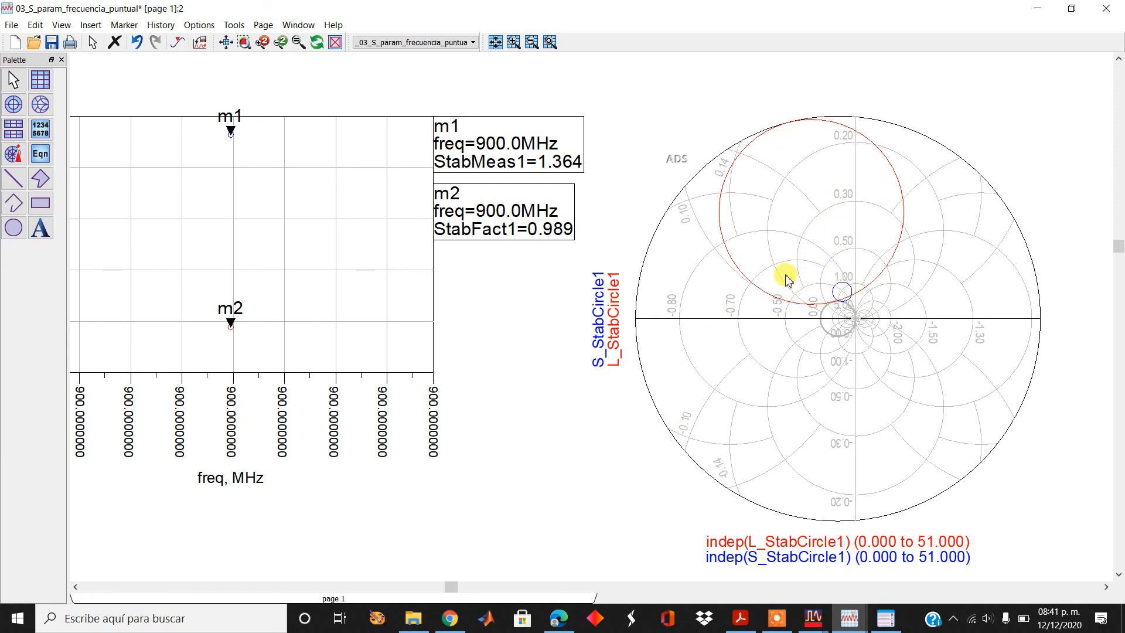
- Turn off auto scaling on the stability-circle Smith chart and set its maximum to 1
double_click(720, 301)
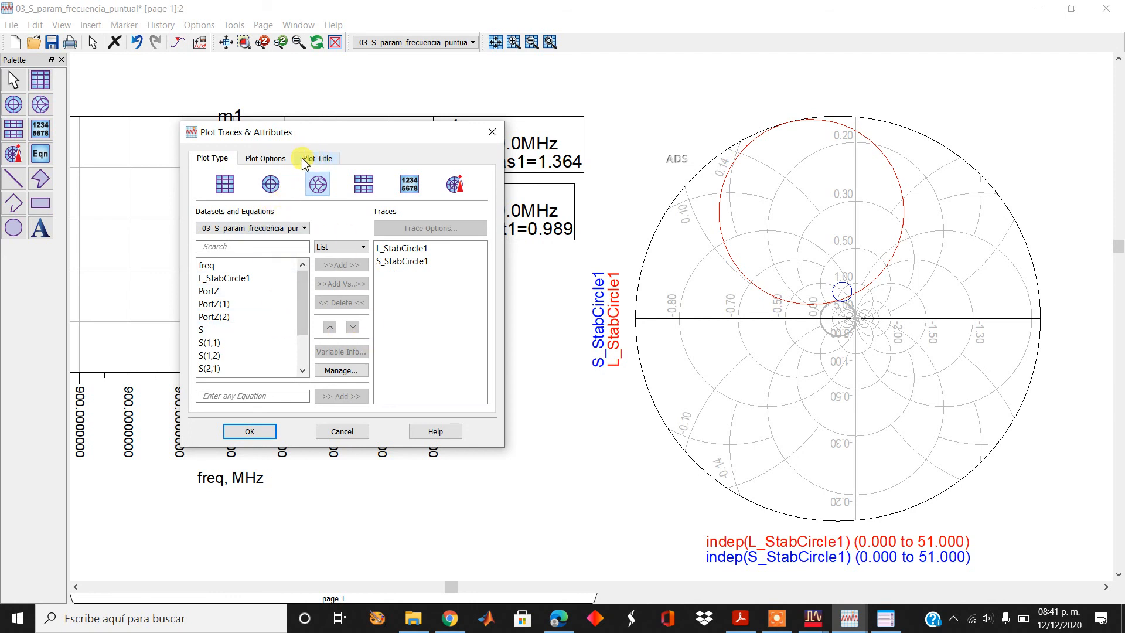
left_click(280, 158)
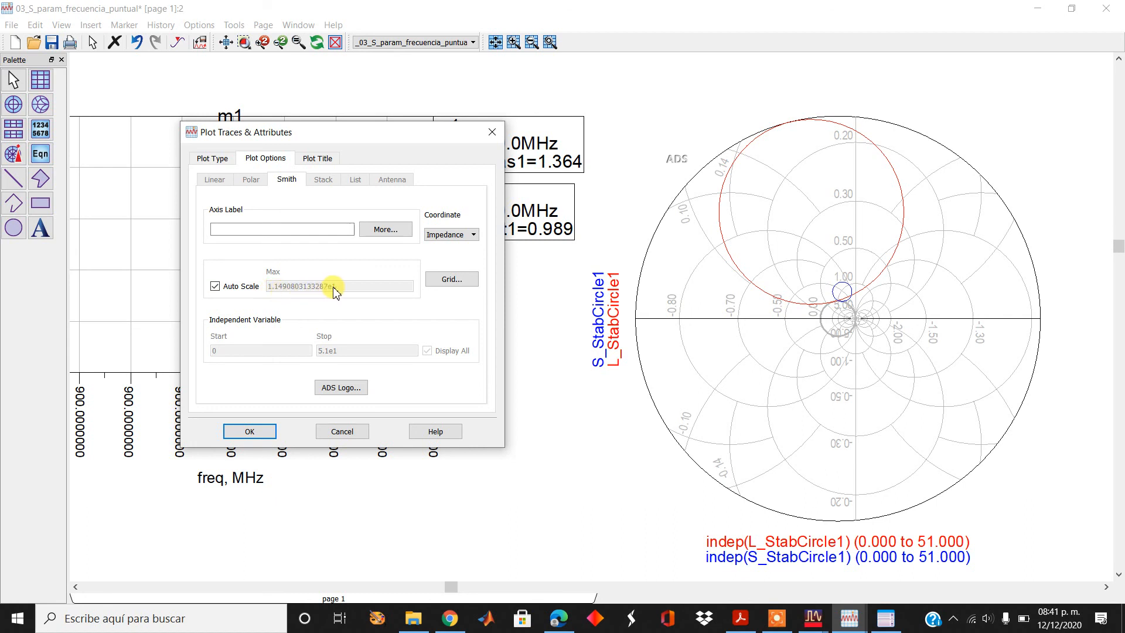
left_click(215, 286)
left_click_drag(334, 286, 248, 296)
type("1")
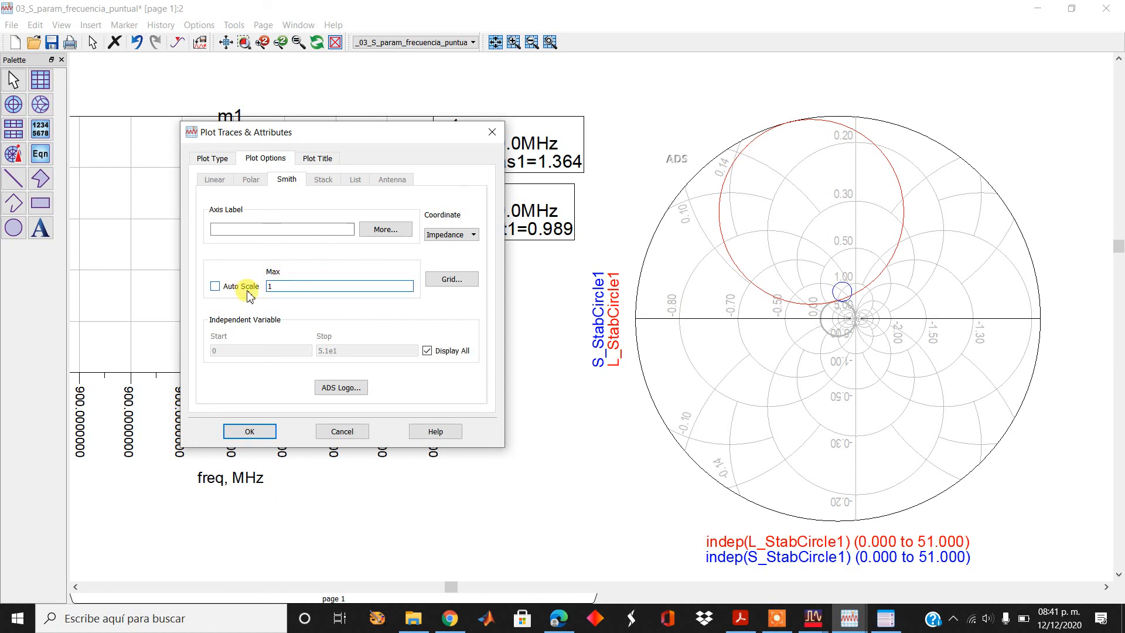
left_click(251, 433)
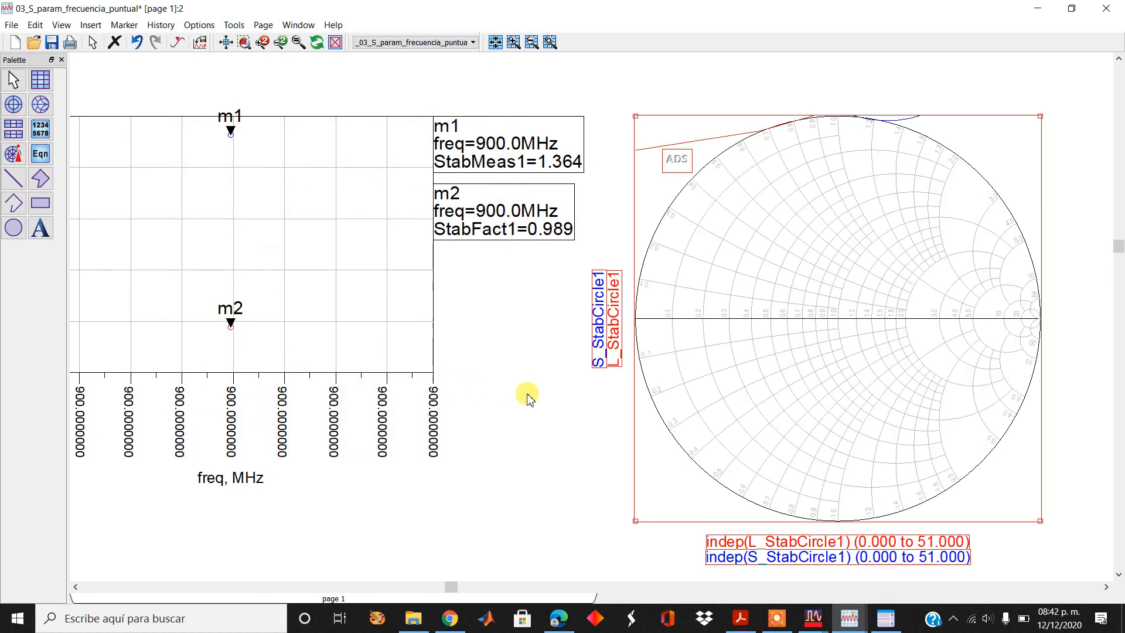
left_click(547, 355)
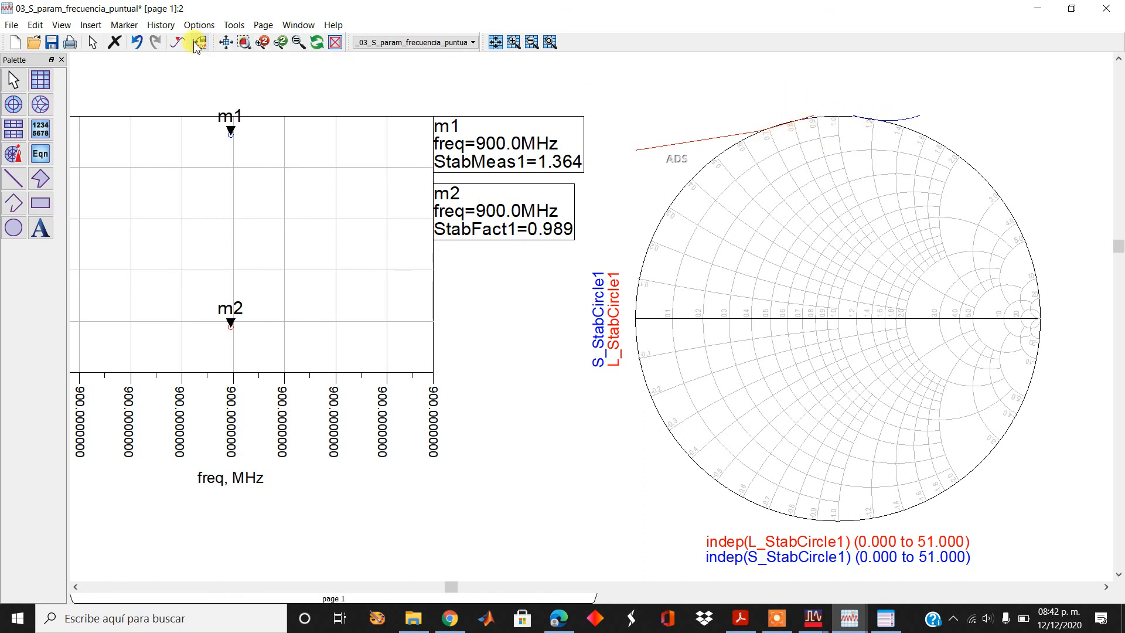
- Examine where the stability circles cross the Smith chart's upper edge, and save the data display
left_click(244, 42)
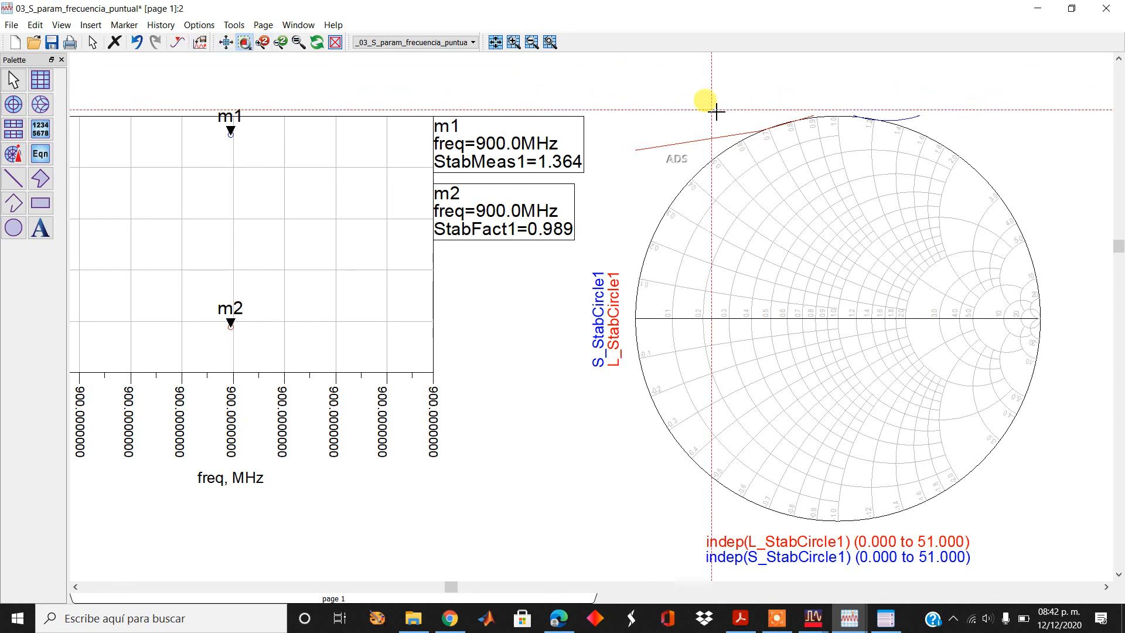
left_click_drag(697, 105, 977, 196)
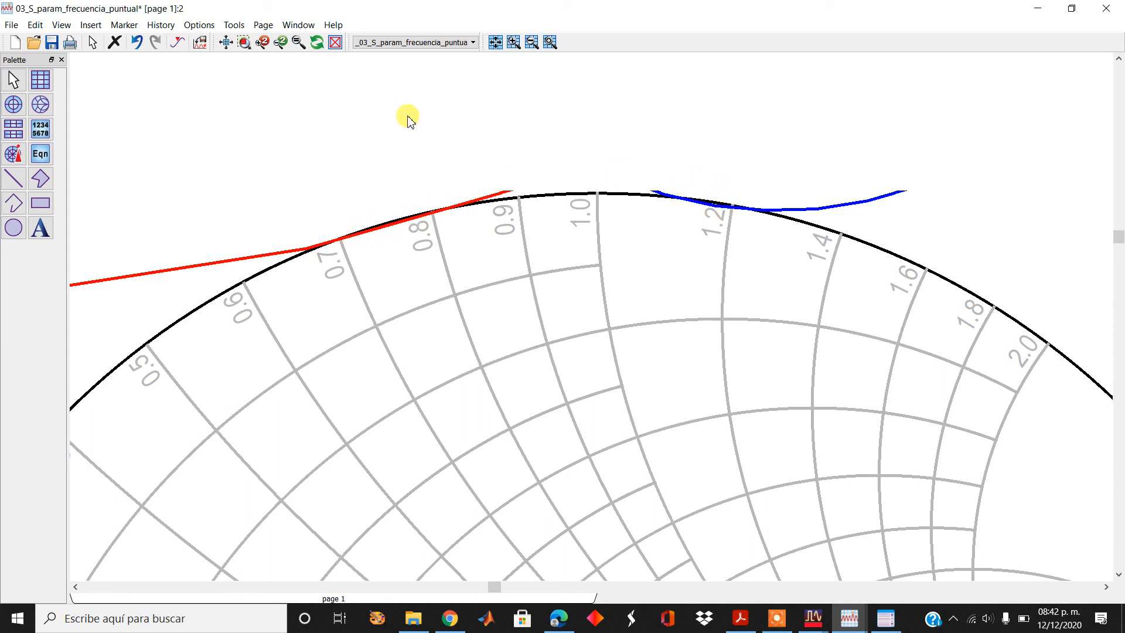
left_click(226, 44)
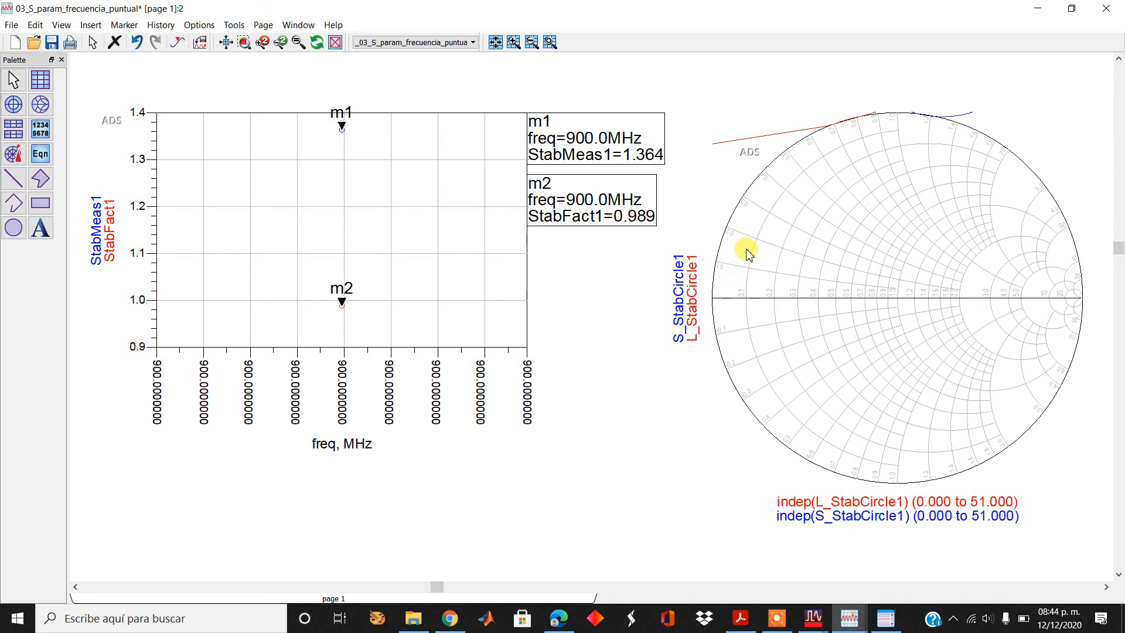
left_click(50, 42)
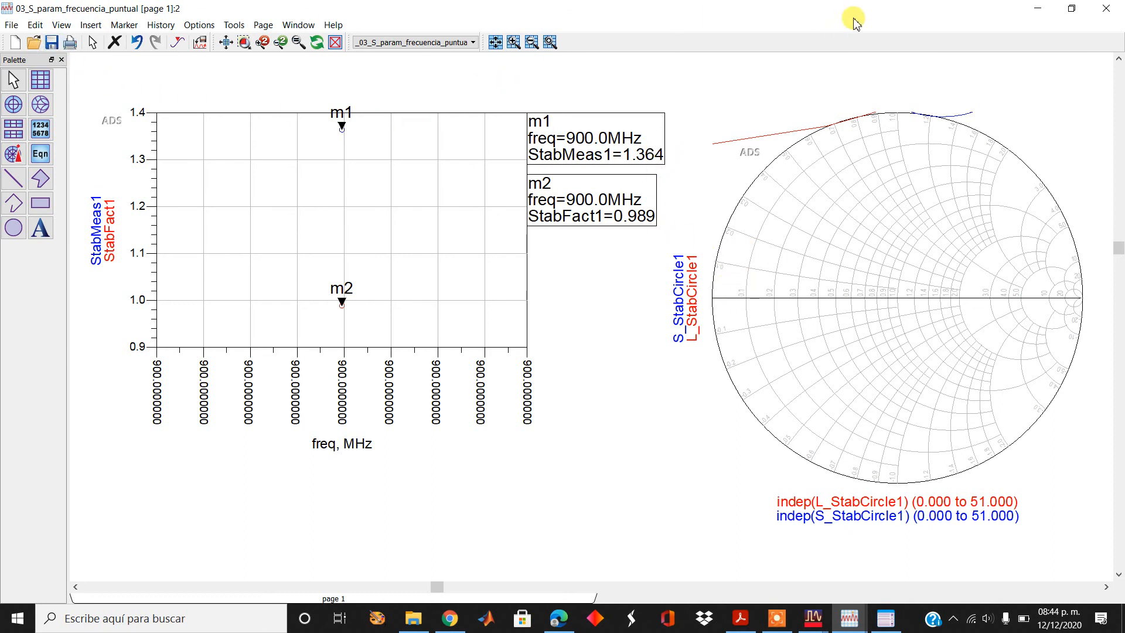
- Set R3 to 5 Ohm in the 03_S_param_frecuencia_puntual schematic and simulate it at 900 MHz
left_click(1034, 10)
left_click(696, 267)
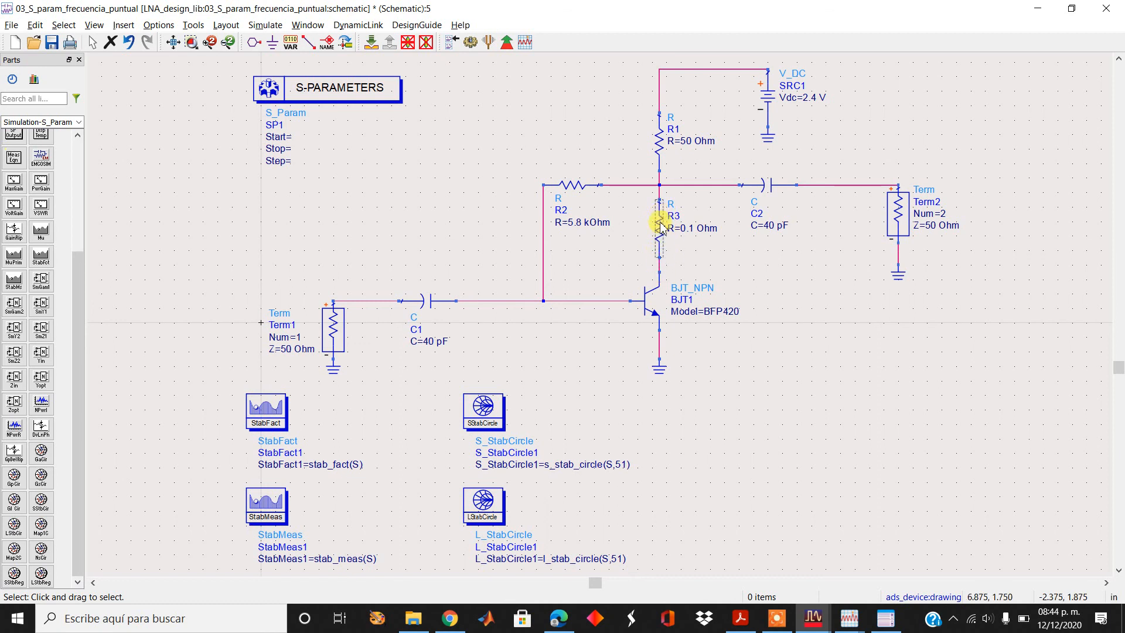
left_click(682, 231)
type("5")
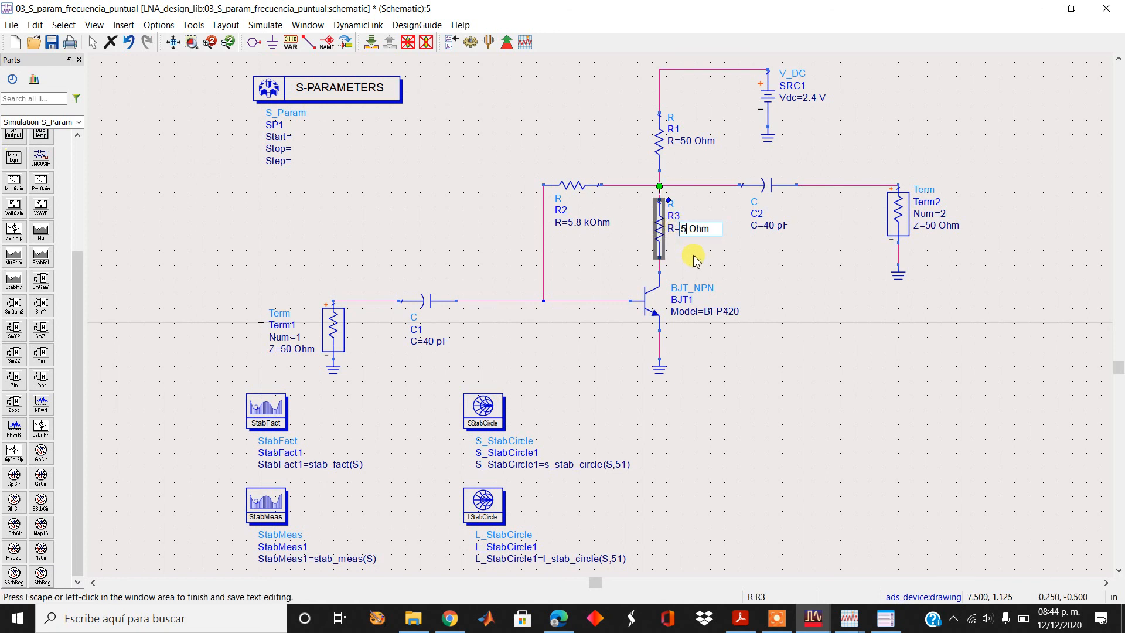
left_click(775, 278)
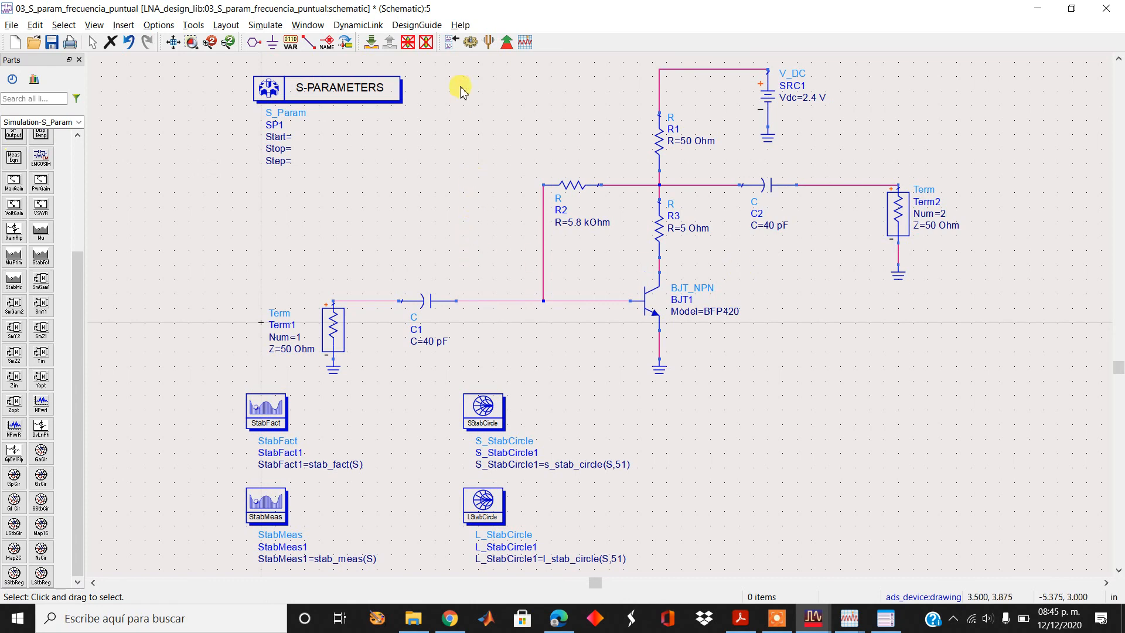
left_click(469, 42)
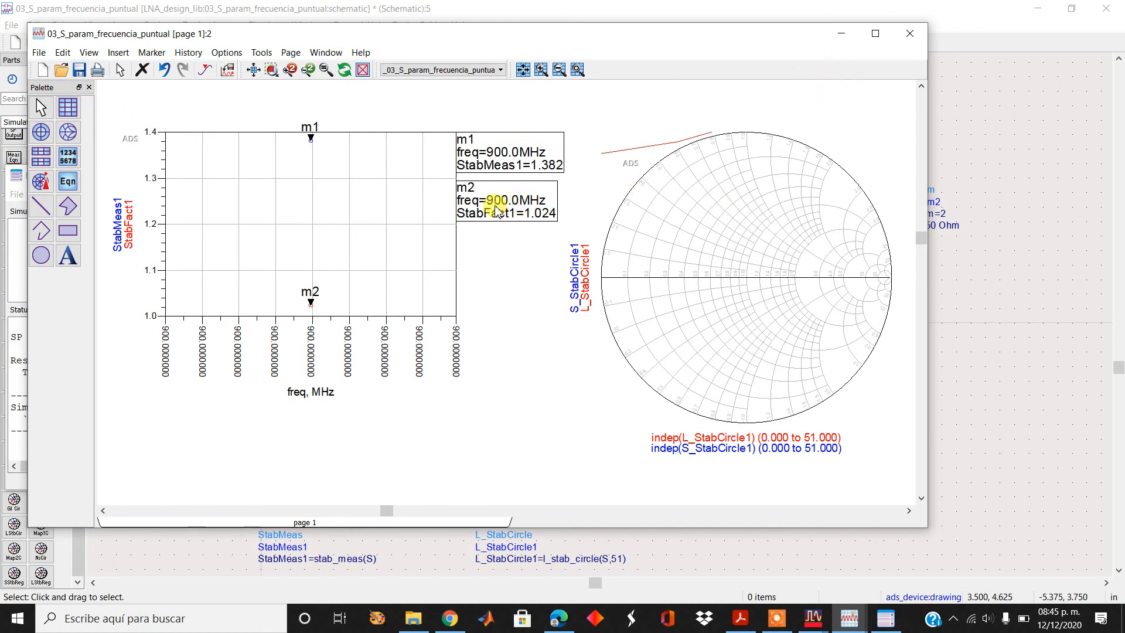
left_click(996, 150)
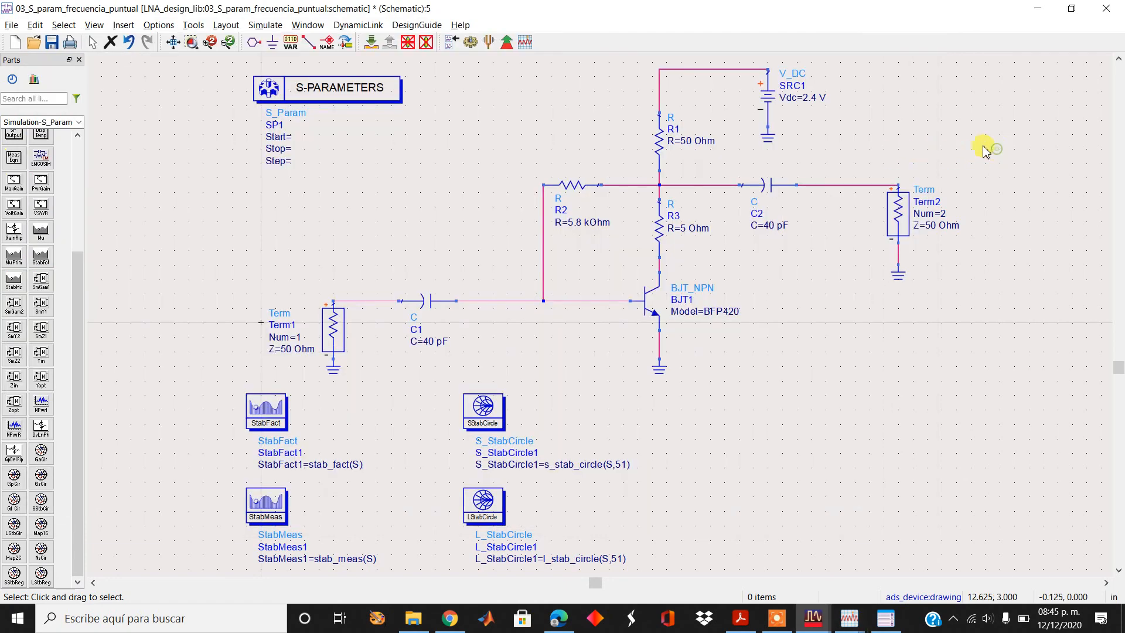
- Open the 02_S_param schematic from LNA_design_lib and set R3 to 5 Ohm
left_click(34, 42)
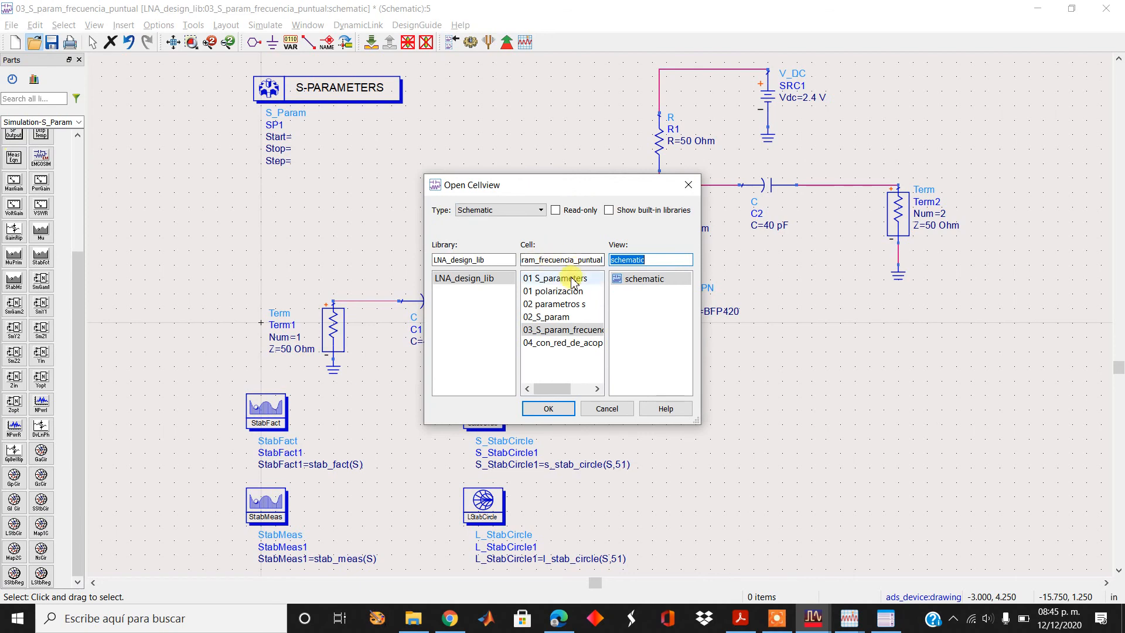
double_click(556, 317)
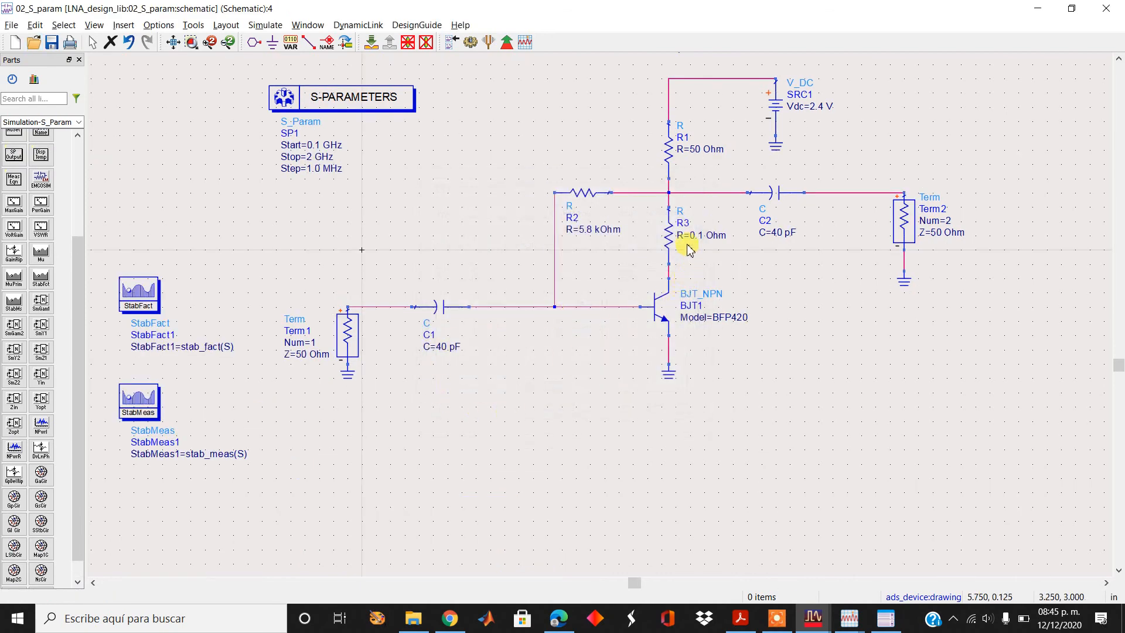
double_click(690, 236)
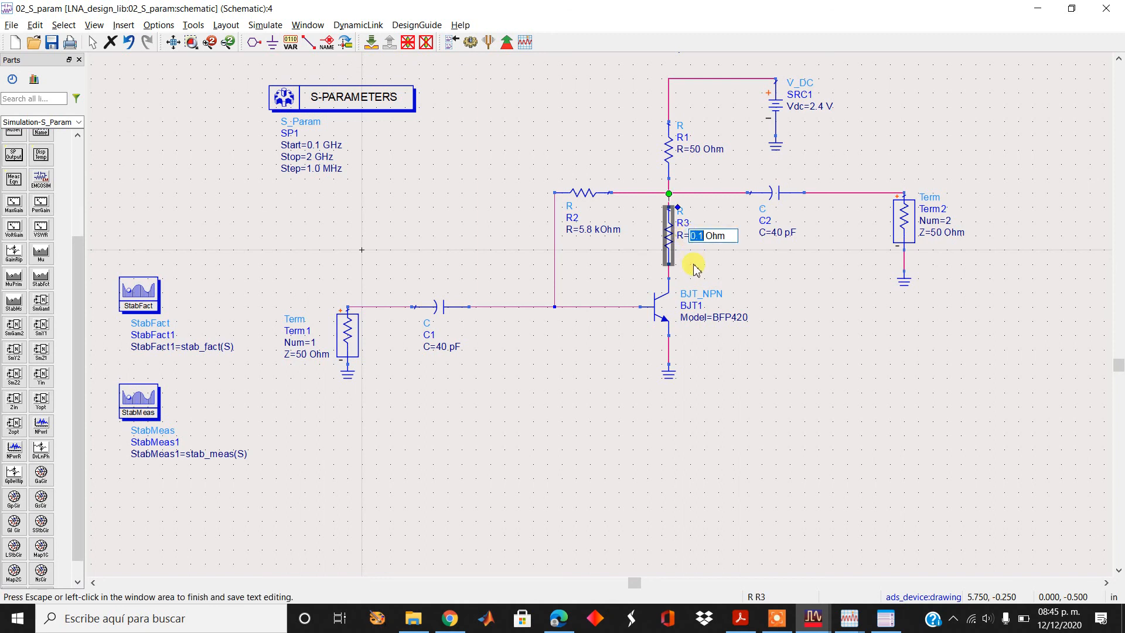
left_click(610, 362)
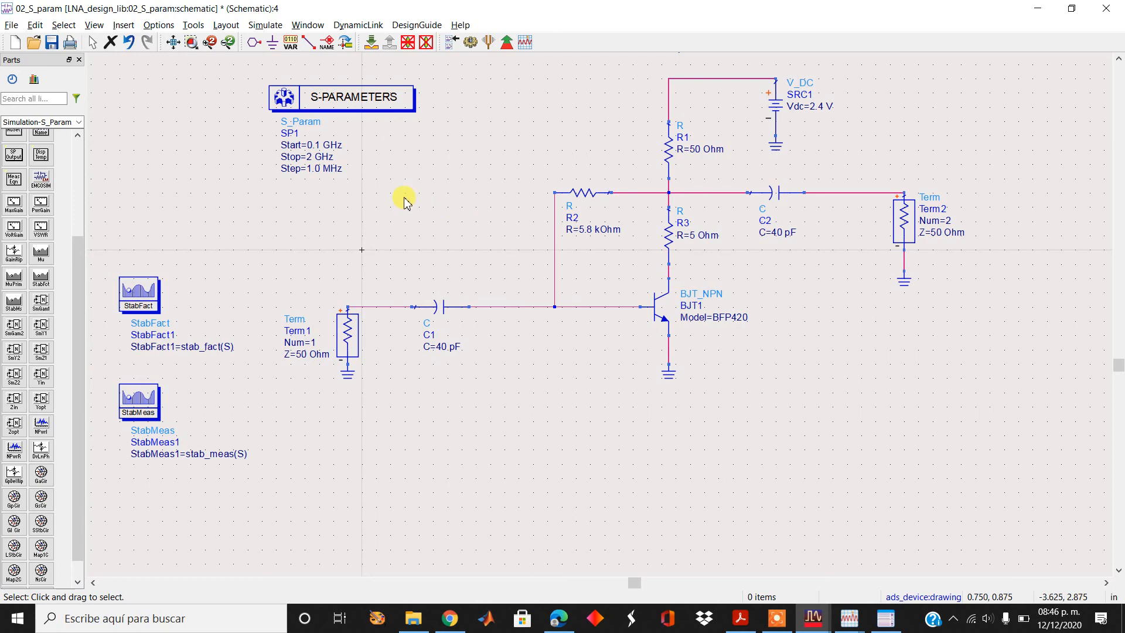
- Simulate 02_S_param and examine markers m1 and m2 on the StabFact1 and StabMeas1 plot
left_click(470, 42)
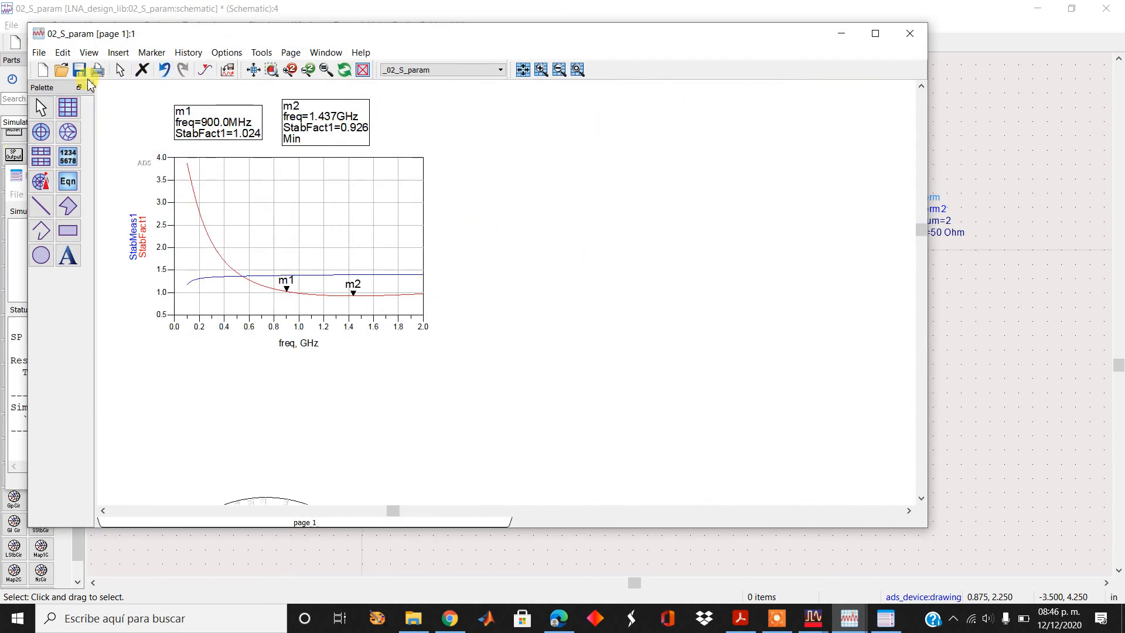
left_click(272, 70)
left_click(127, 98)
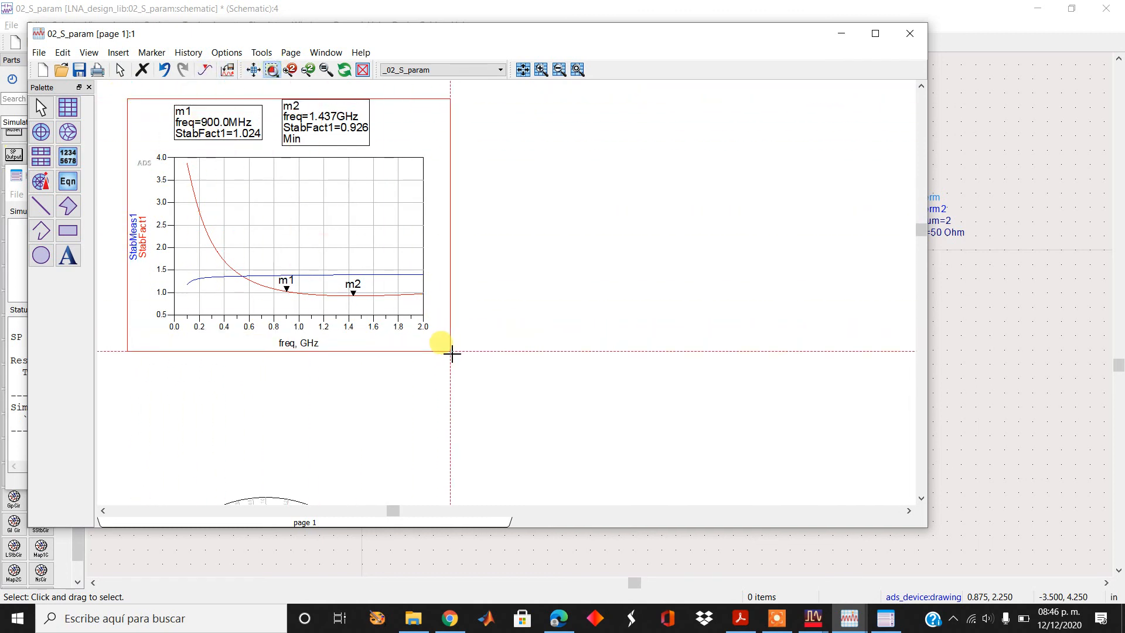
left_click(452, 350)
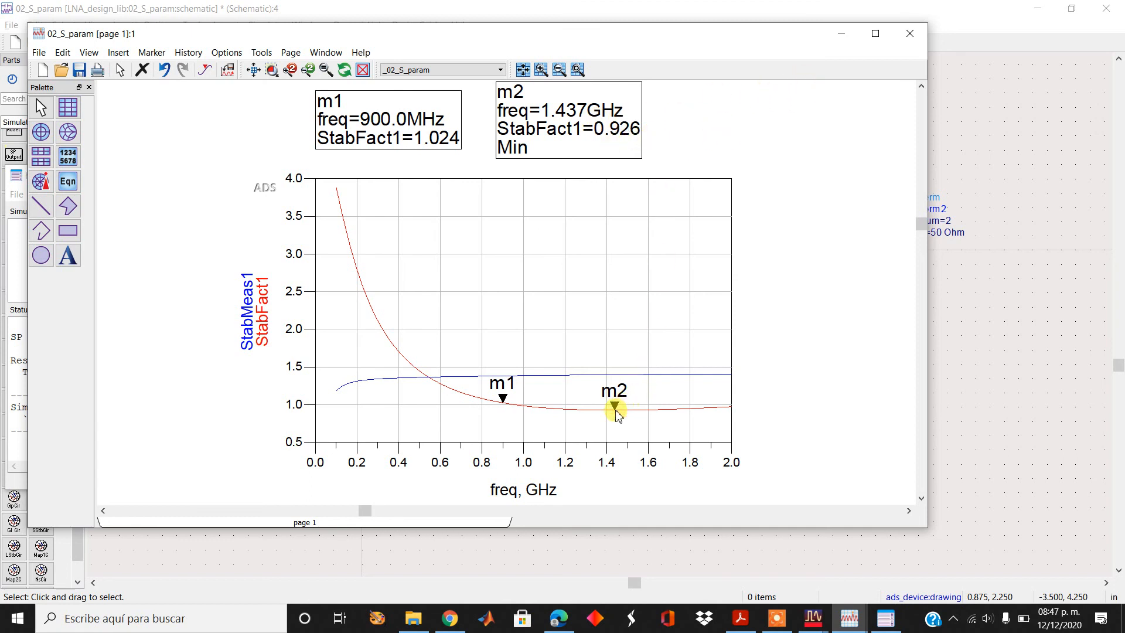
mouse_move(617, 400)
left_click(973, 113)
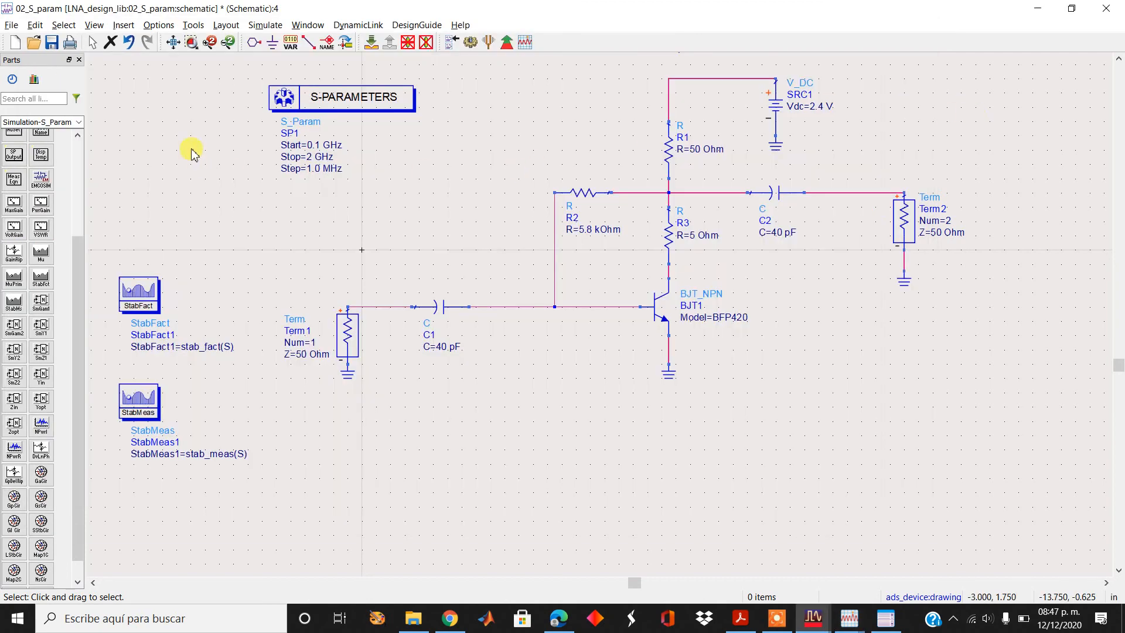
- Reopen the 03_S_param_frecuencia_puntual schematic and set SP1's single-point frequency to 1.437 GHz
left_click(40, 46)
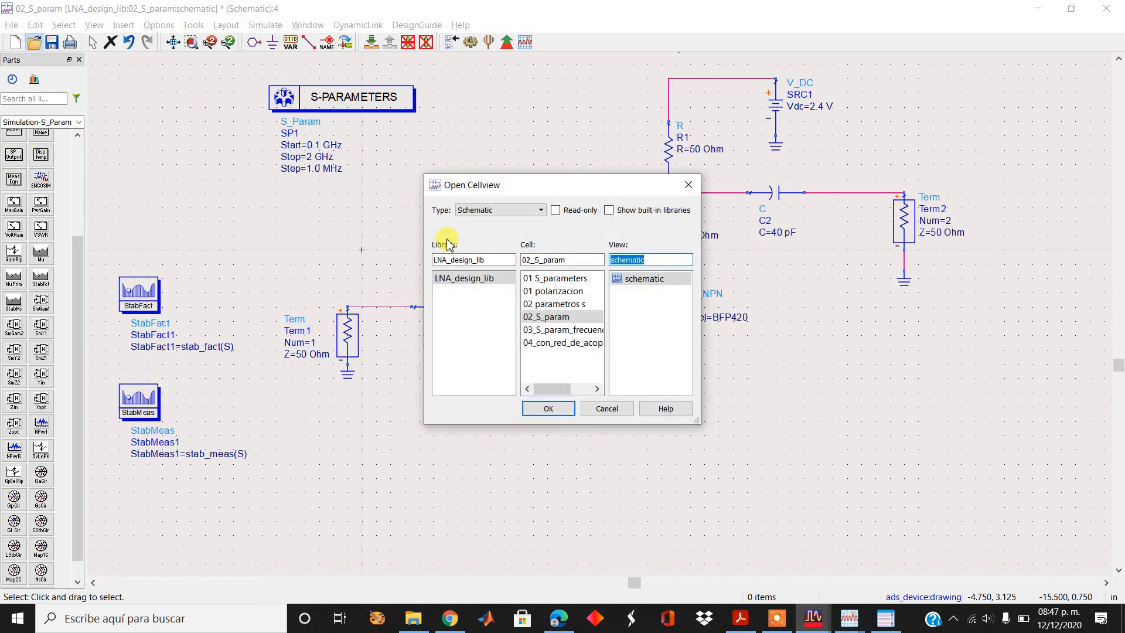
double_click(557, 335)
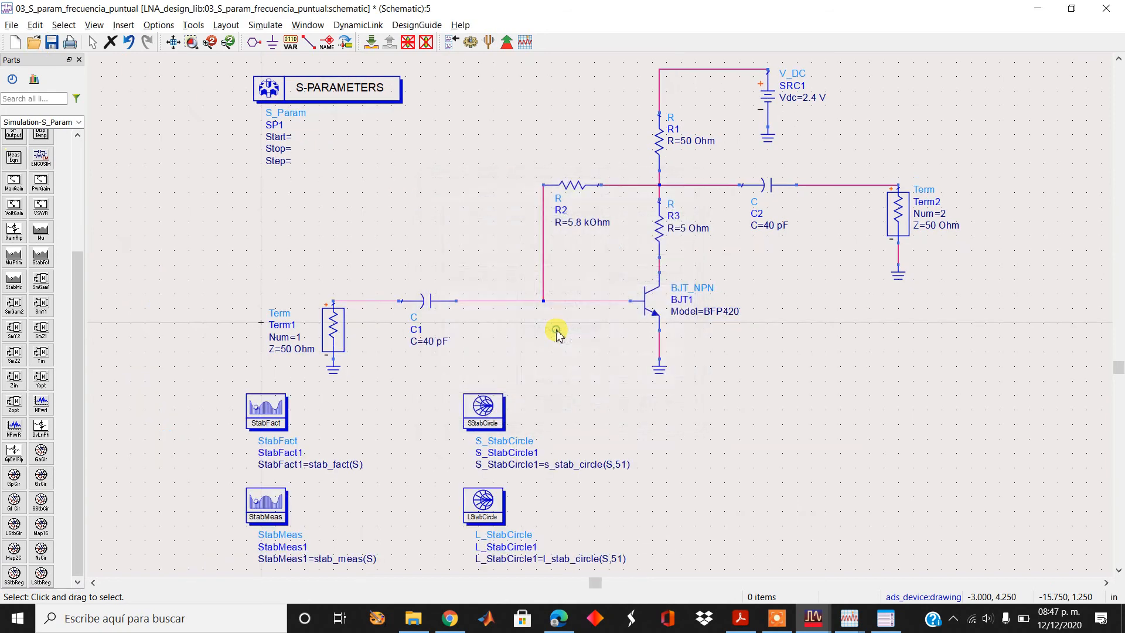
double_click(308, 101)
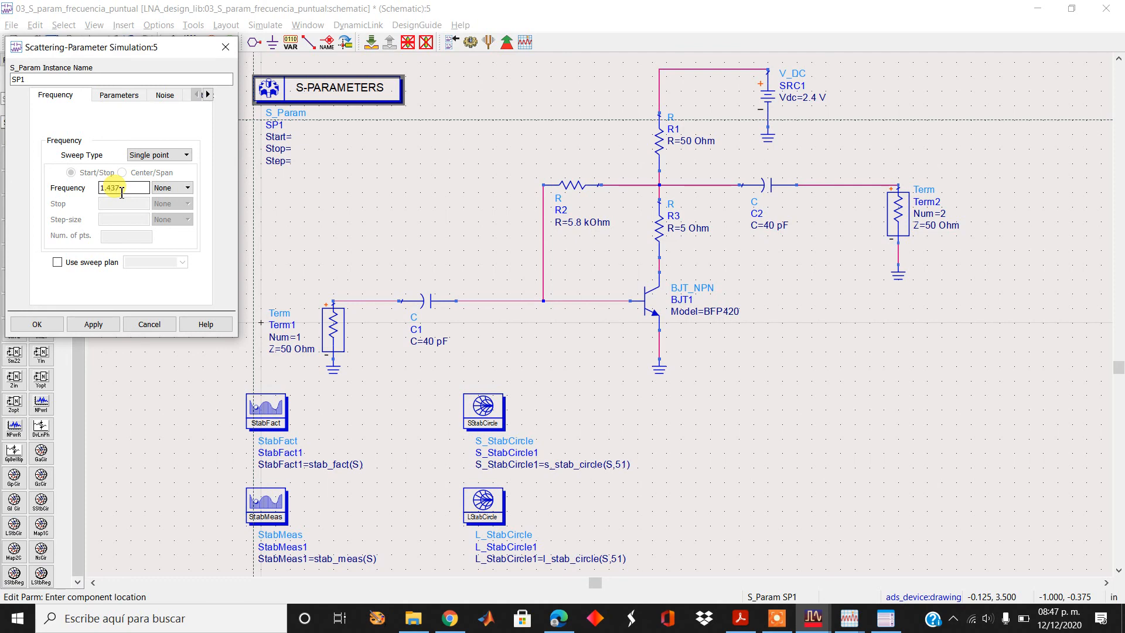
left_click(35, 324)
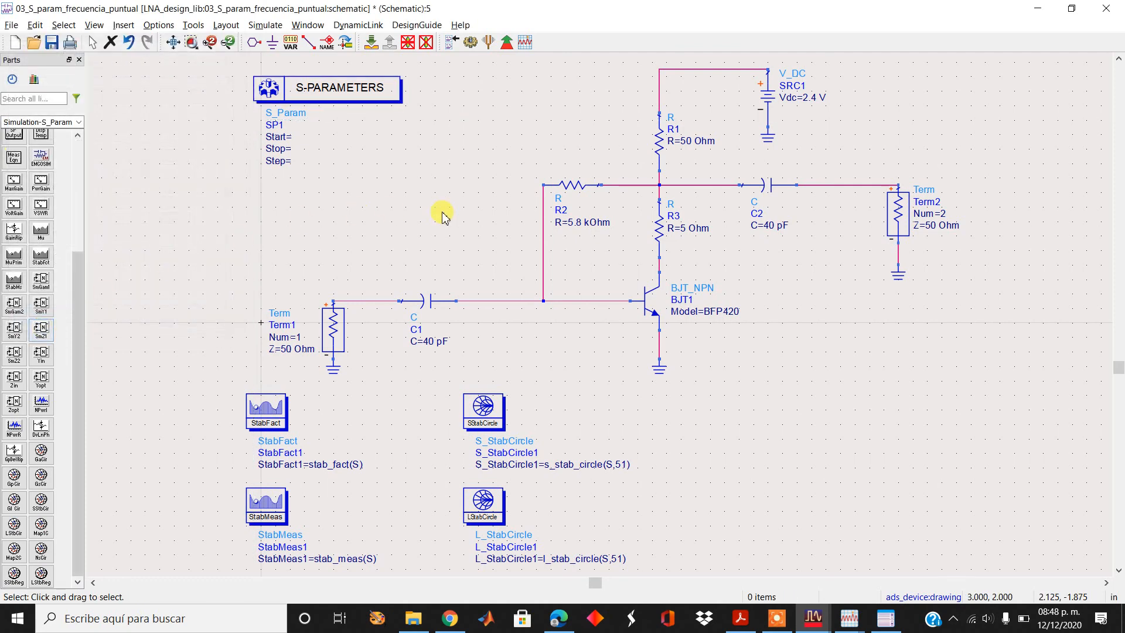
- Set R3 to 0.1 Ohm and simulate the schematic at 1.437 GHz to check the stability circles
left_click(685, 232)
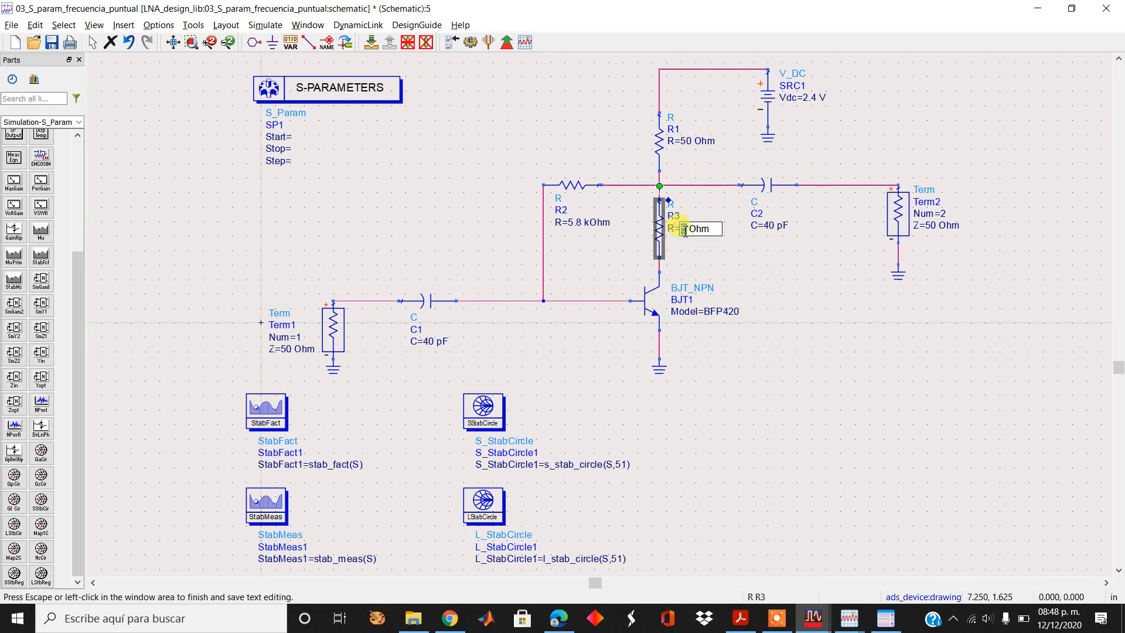
left_click(465, 213)
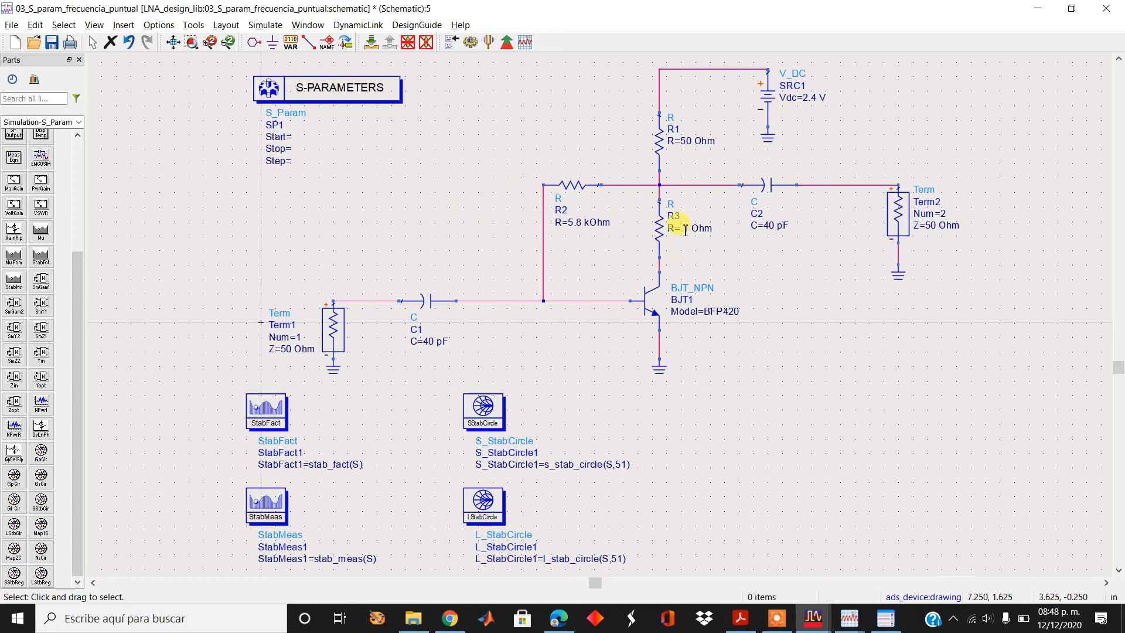
left_click(471, 43)
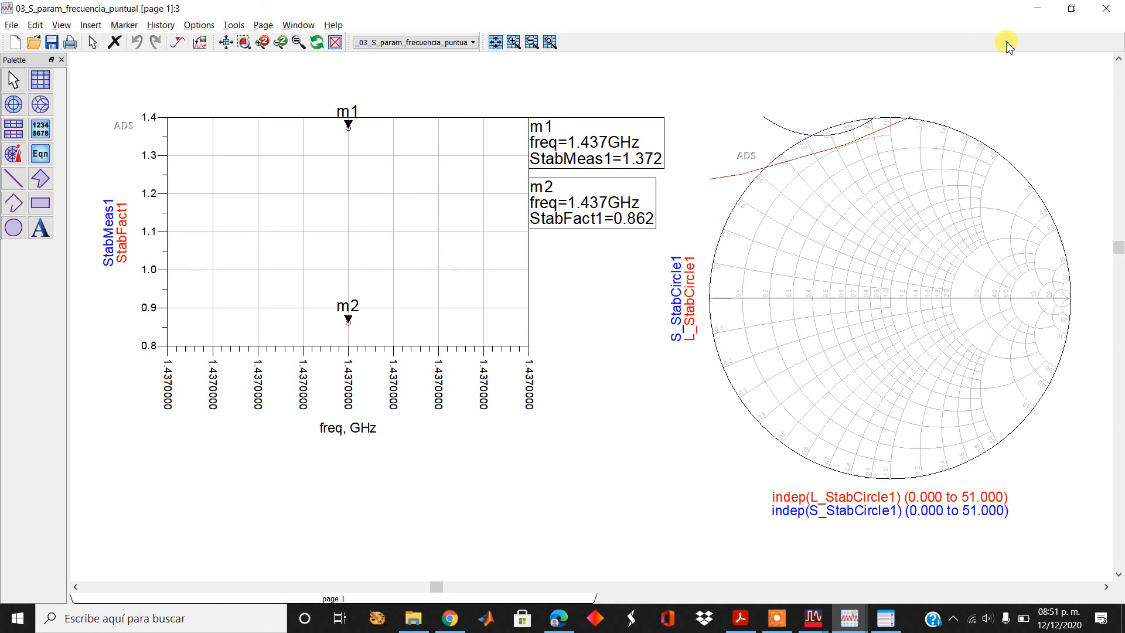
left_click(1036, 10)
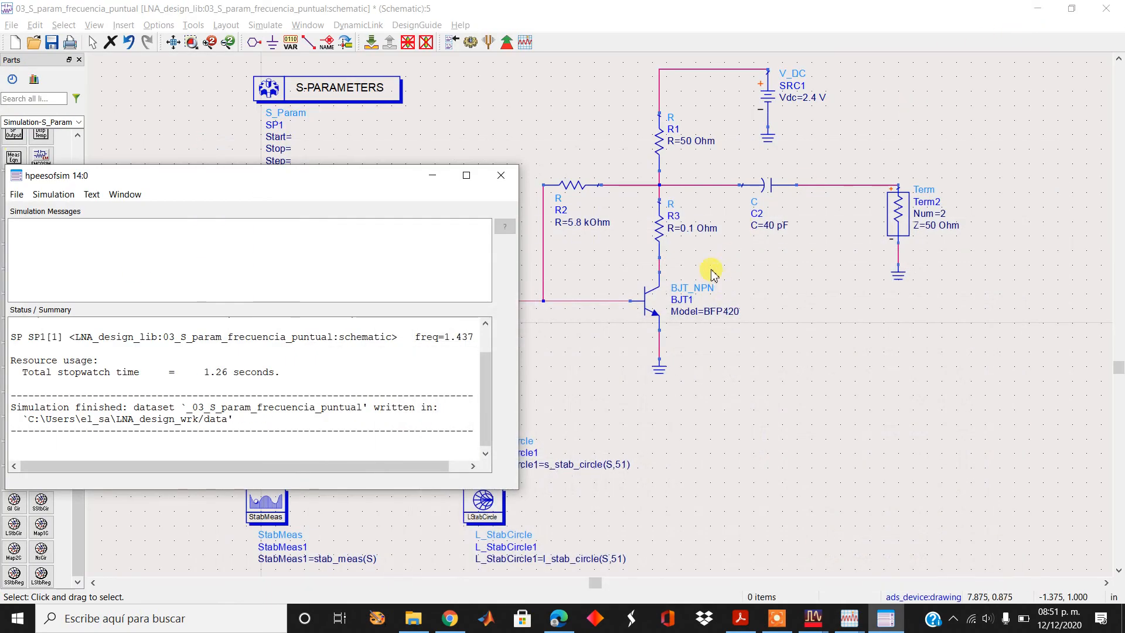
- Set R3 to 5 Ohm and rerun the 1.437 GHz simulation to compare the stability results
left_click(692, 228)
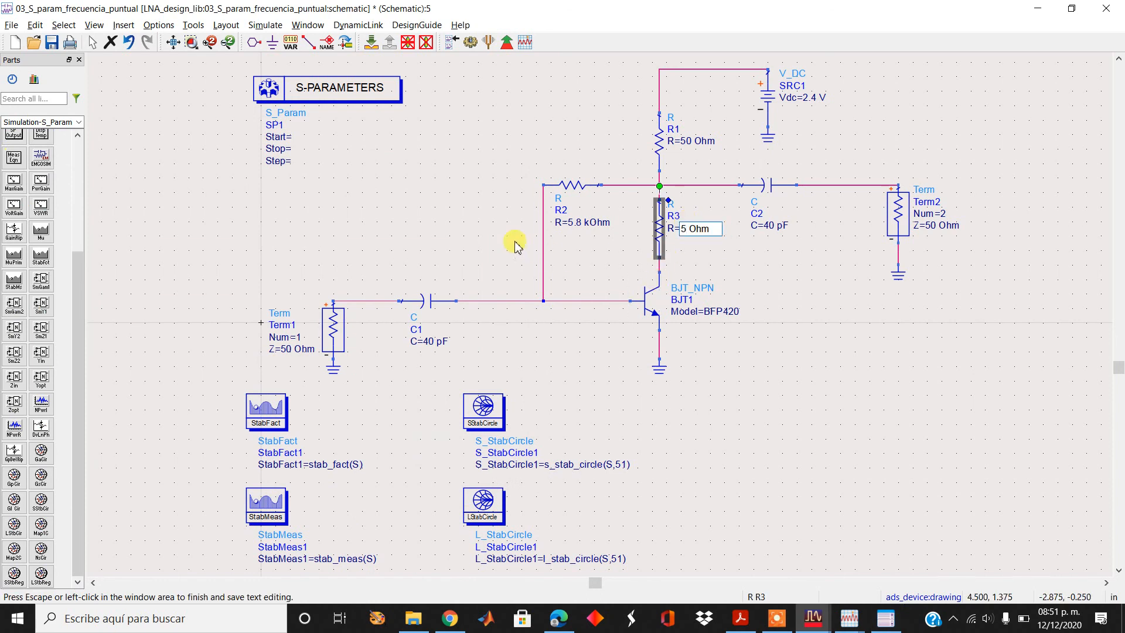
left_click(492, 208)
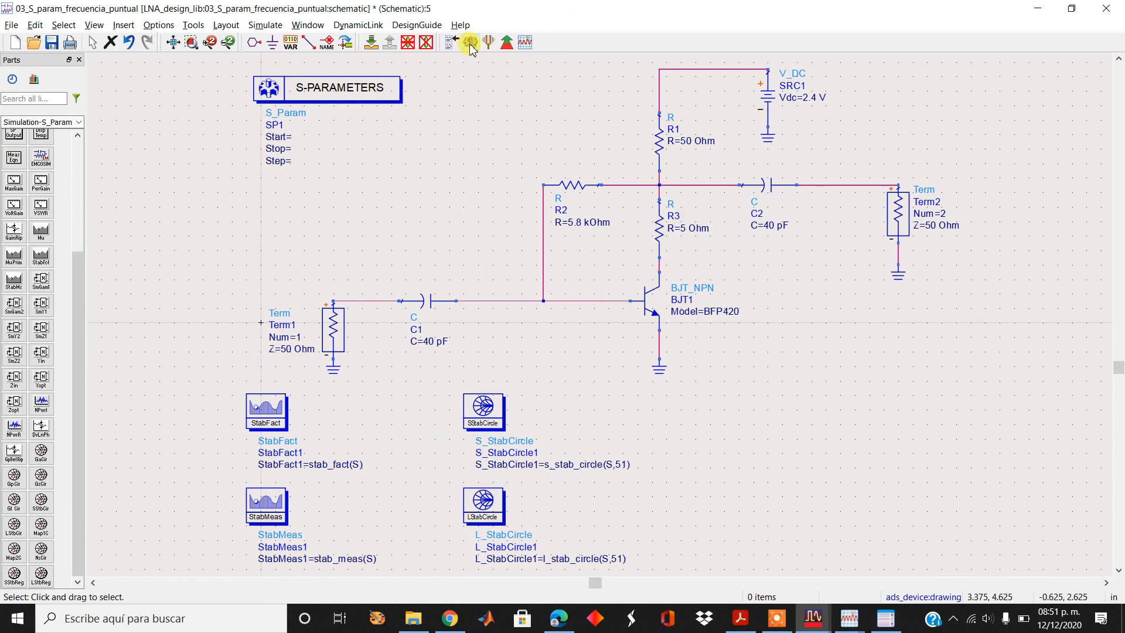
left_click(471, 42)
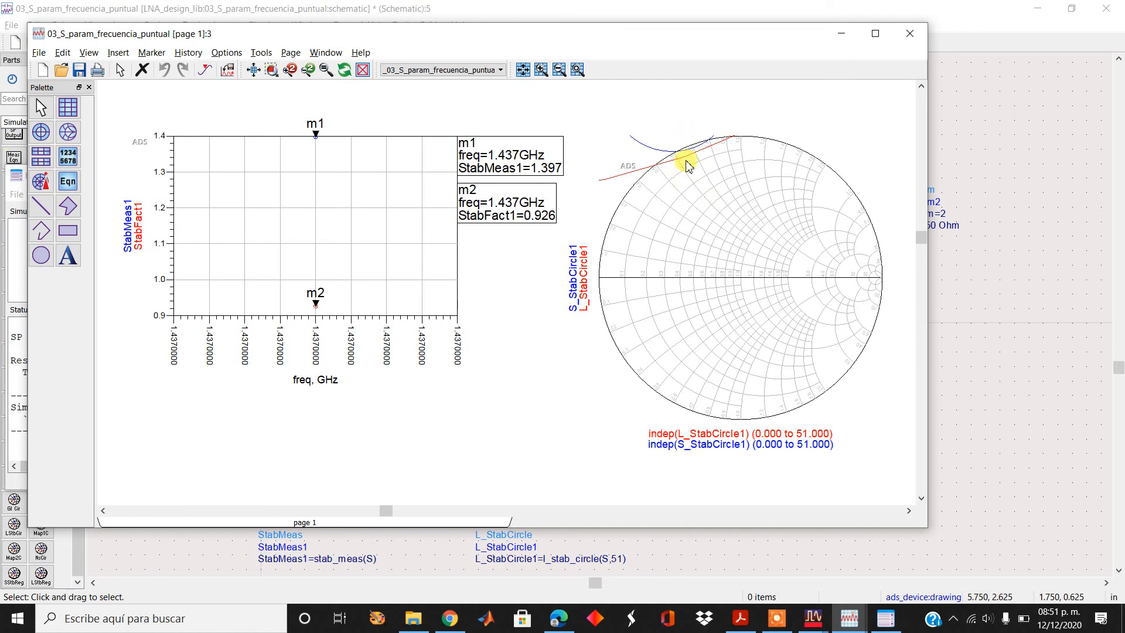
left_click(962, 279)
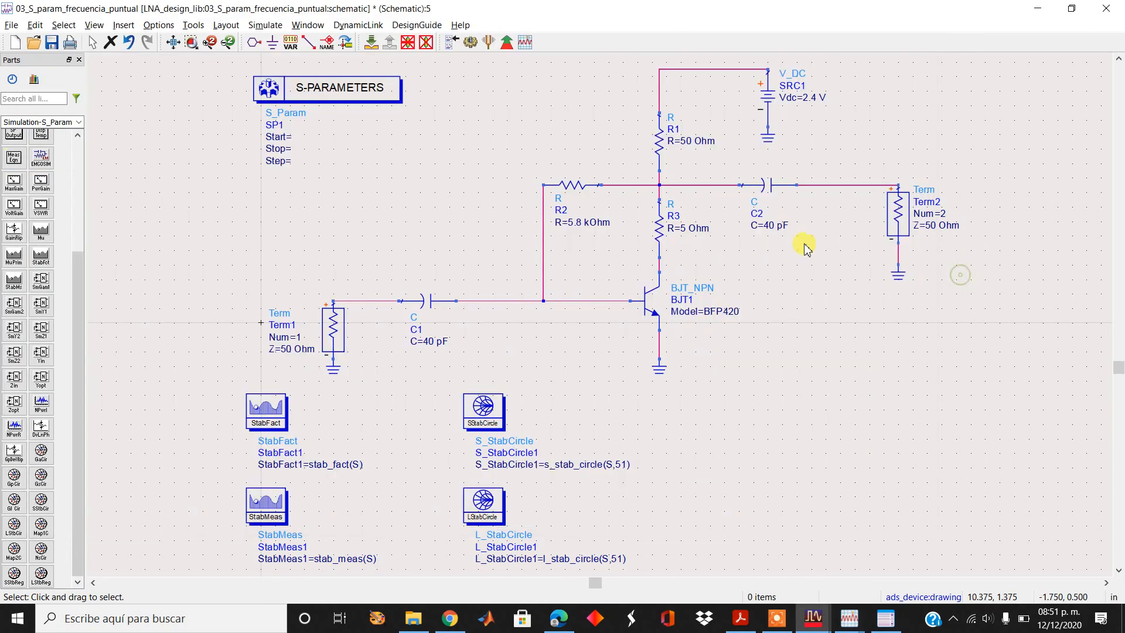
- Set R3 to 15 Ohm and rerun the 1.437 GHz simulation to check the stability results, saving the schematic
double_click(682, 230)
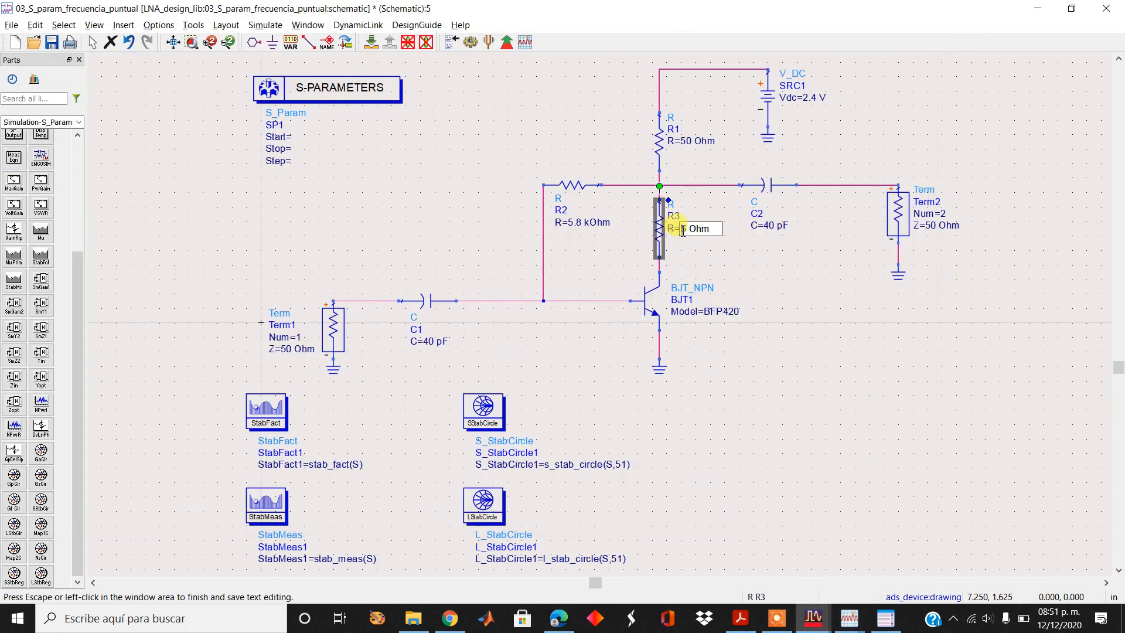
left_click(514, 154)
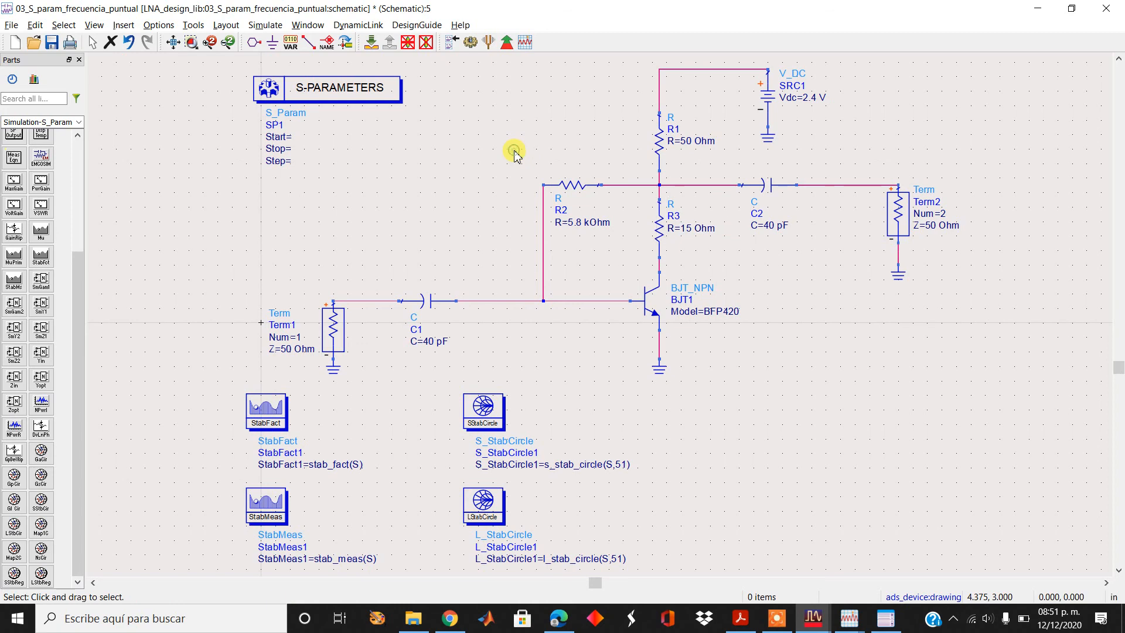
left_click(467, 44)
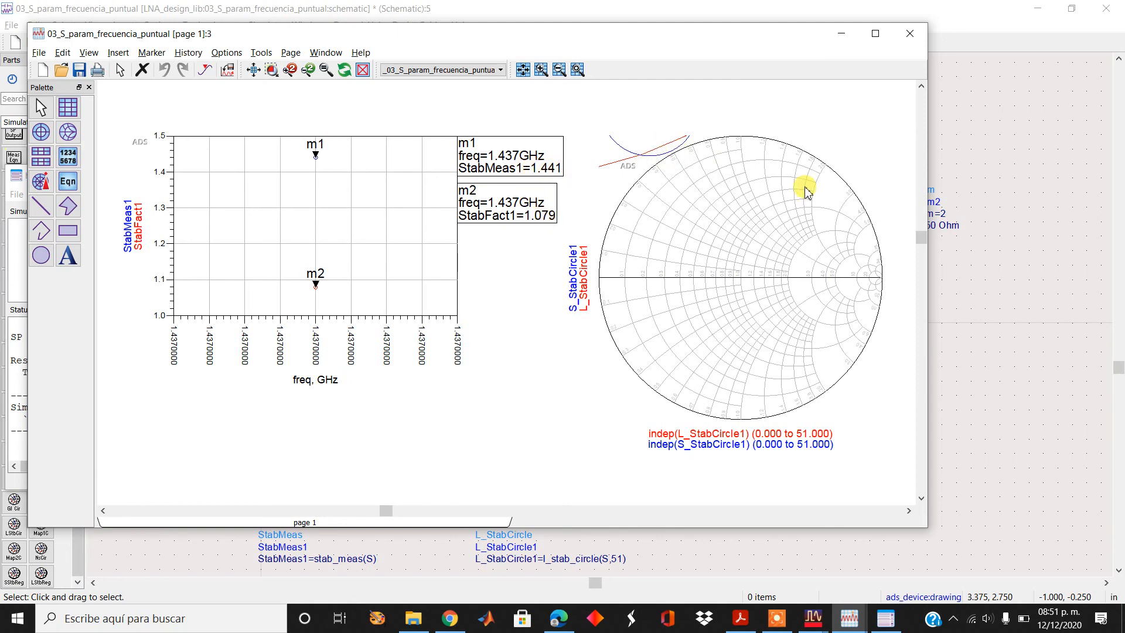
left_click(1024, 241)
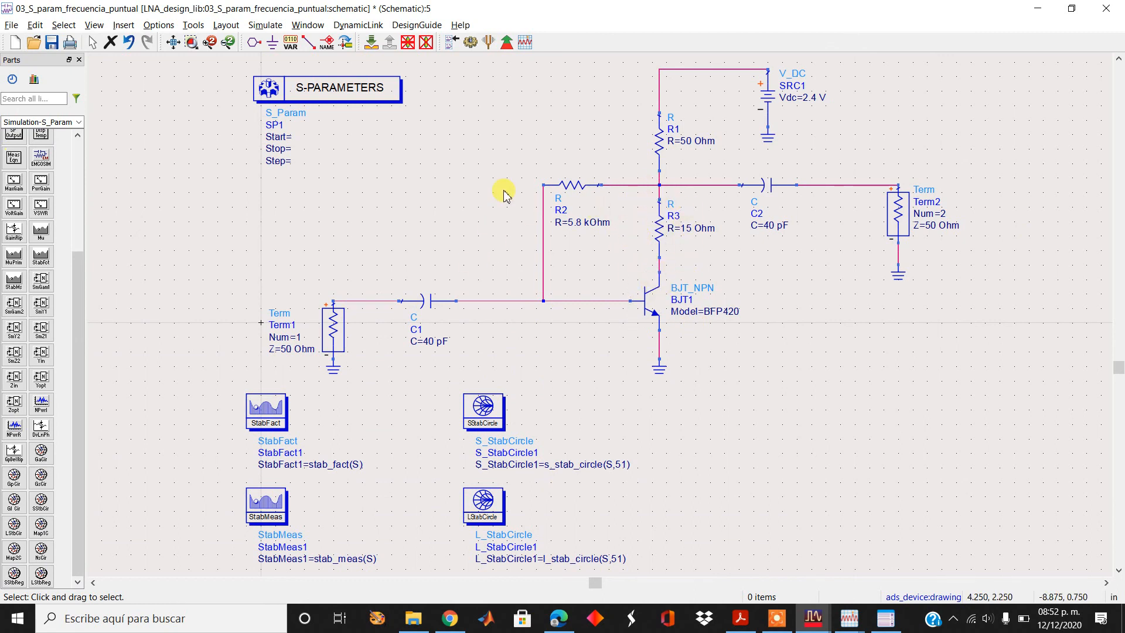
key("alt+Tab")
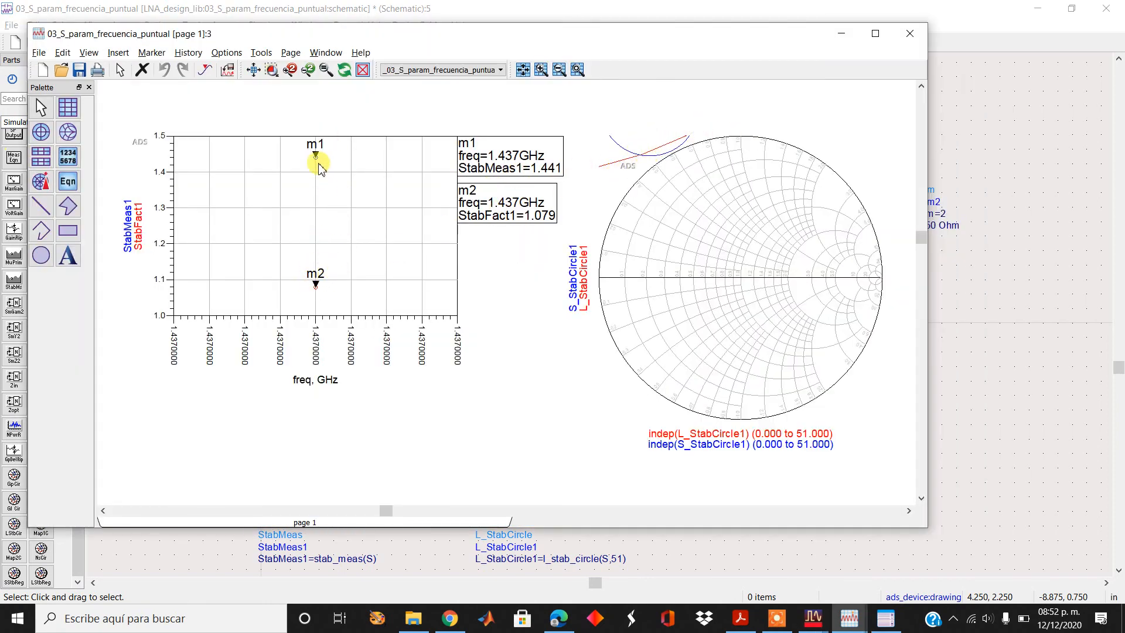
left_click(1034, 263)
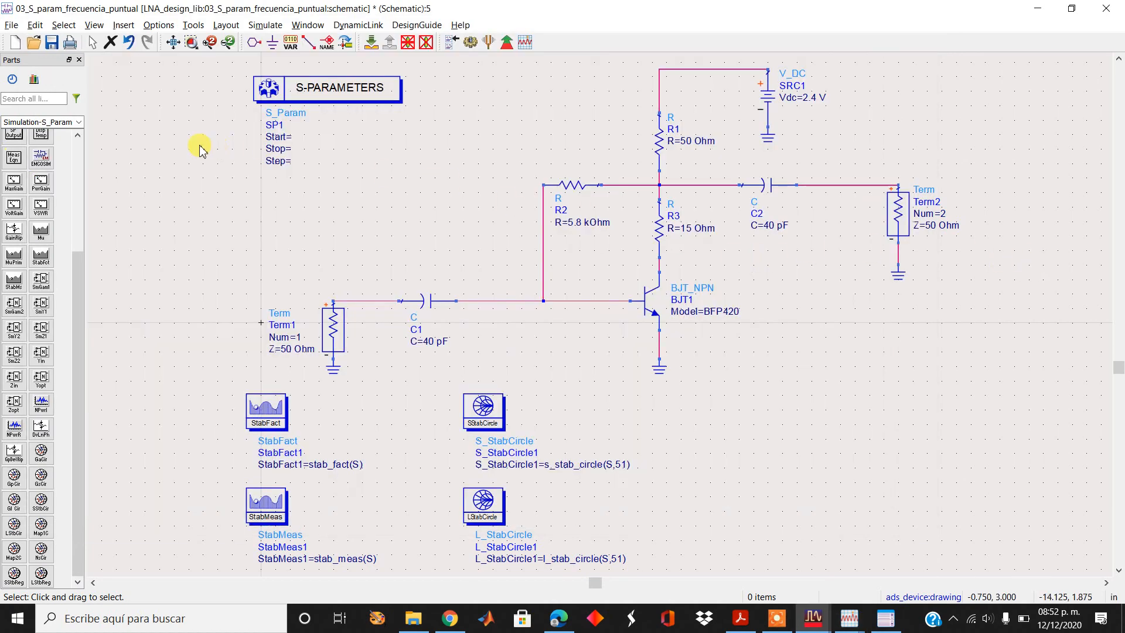
left_click(52, 43)
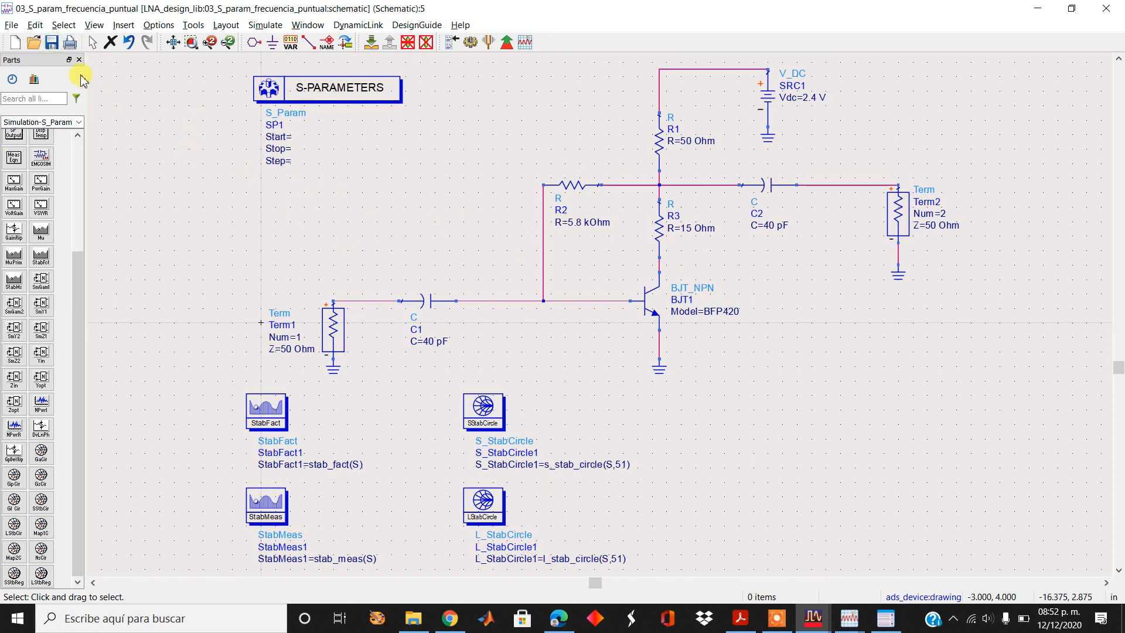
- Open the 02_S_param schematic, set its R3 to 15 Ohm and simulate the 0.1 to 2 GHz sweep
left_click(35, 45)
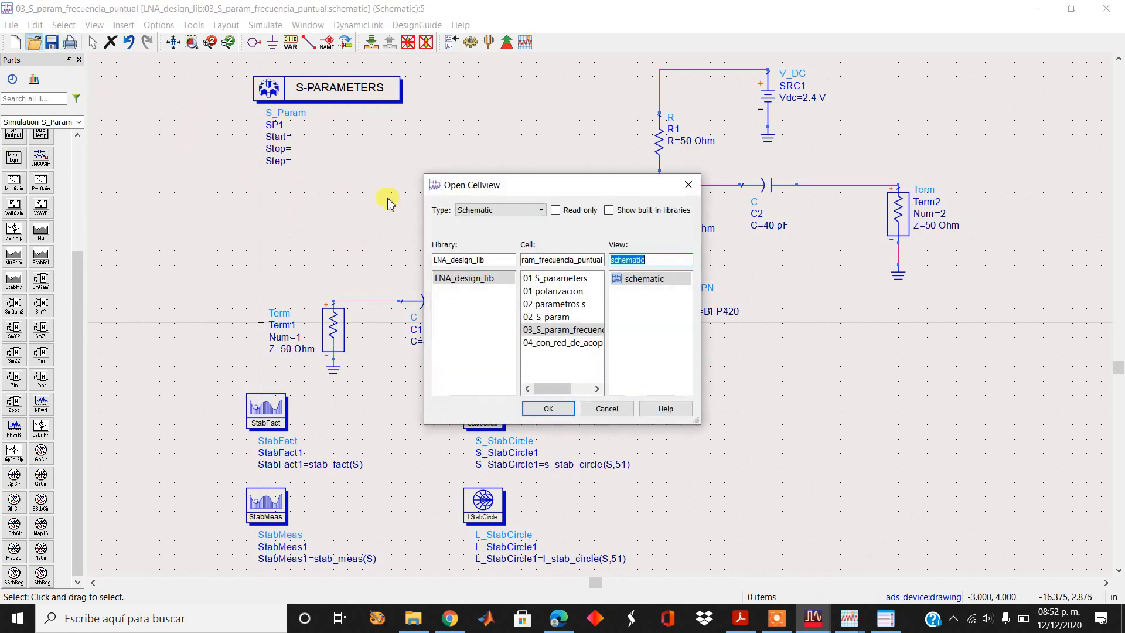
double_click(552, 317)
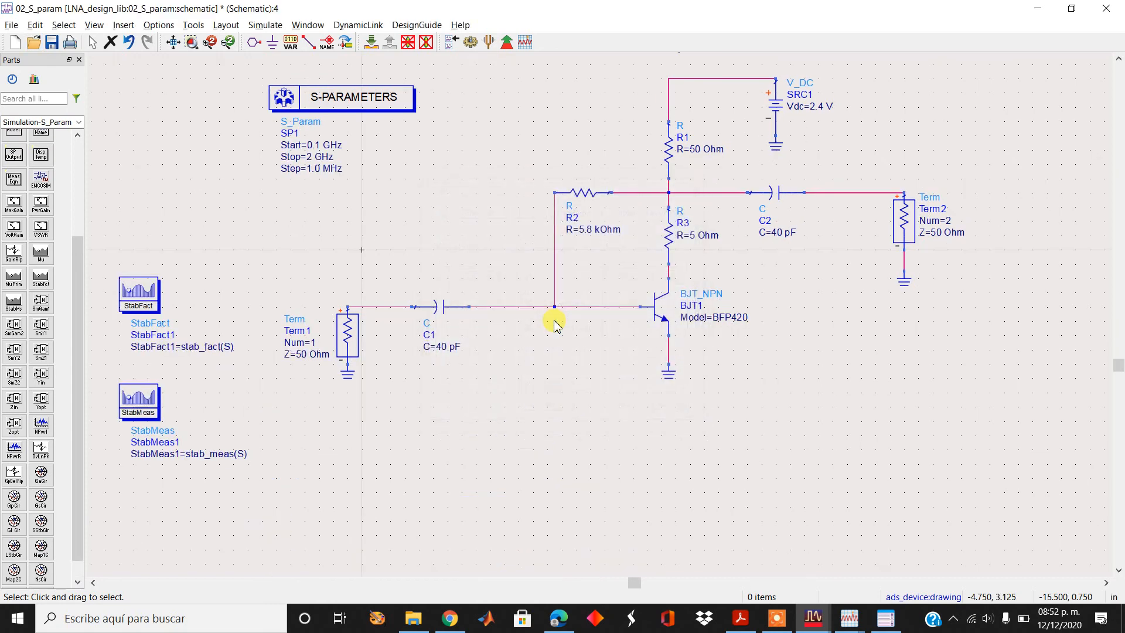
double_click(693, 235)
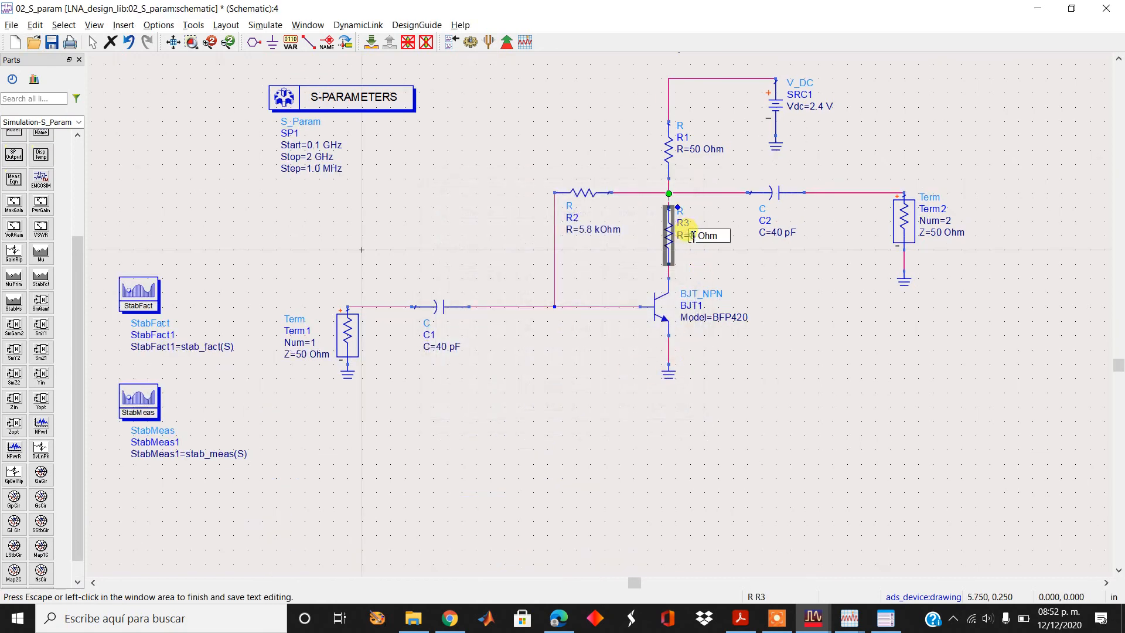
left_click(844, 331)
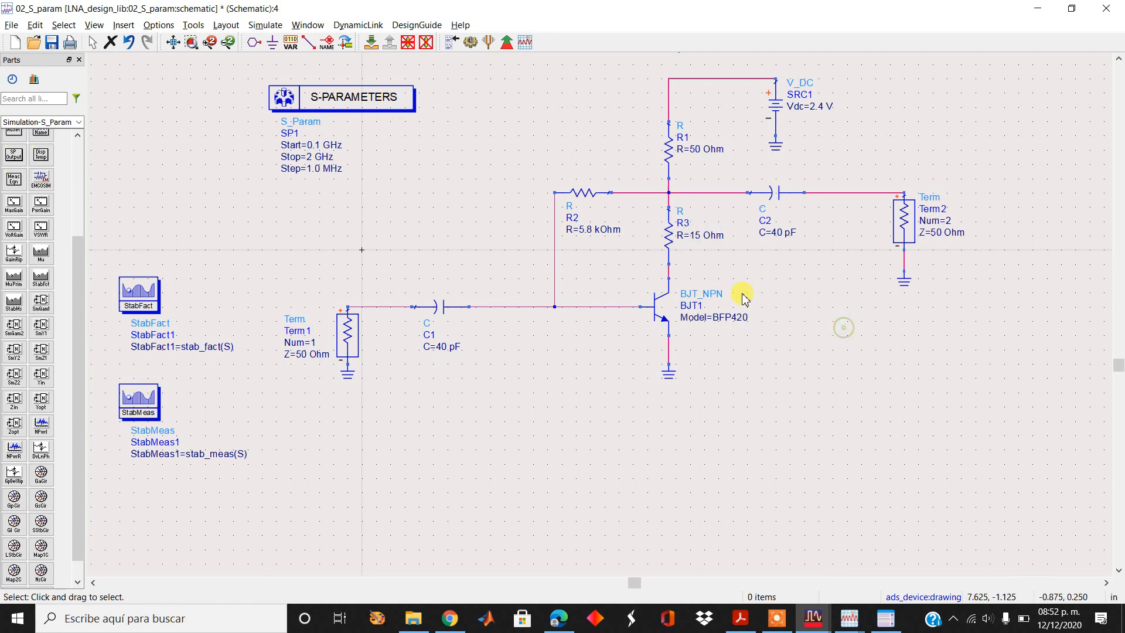
left_click(470, 49)
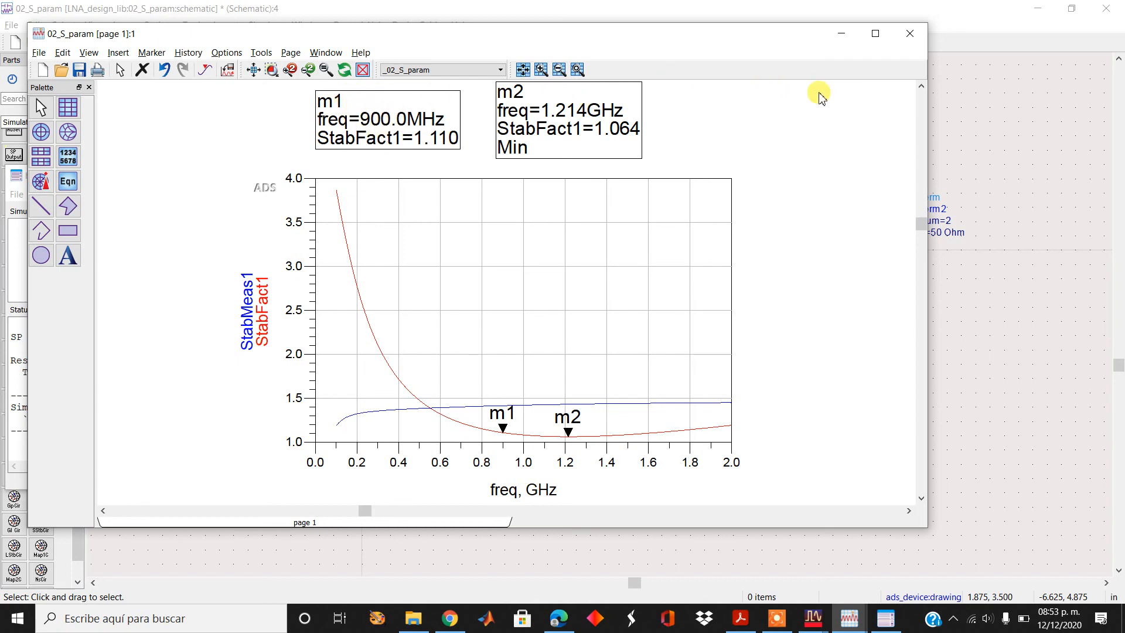
- Insert a rectangular plot beside the stability plot showing S(1,1), S(1,2), S(2,1) and S(2,2) in dB
left_click(876, 37)
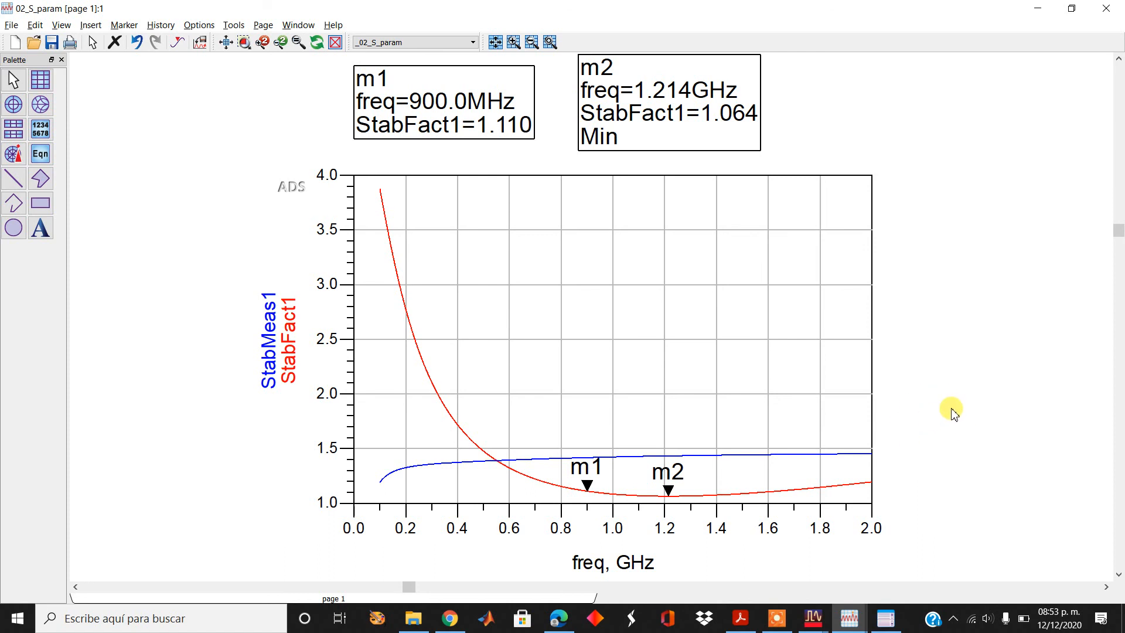
scroll(467, 151, "down", 4)
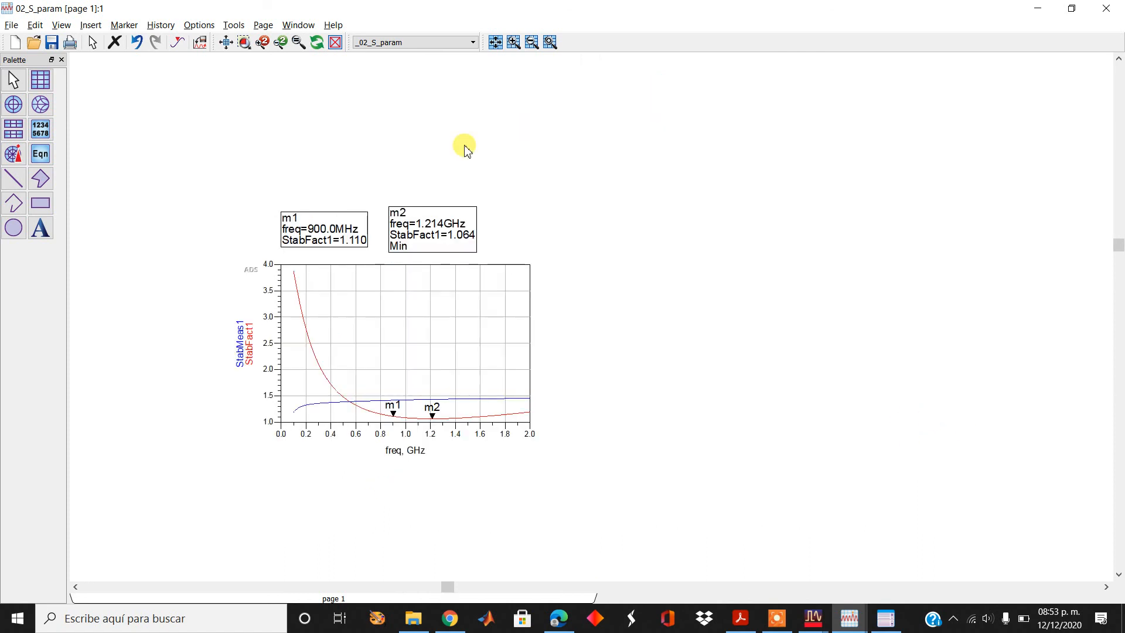
left_click(41, 87)
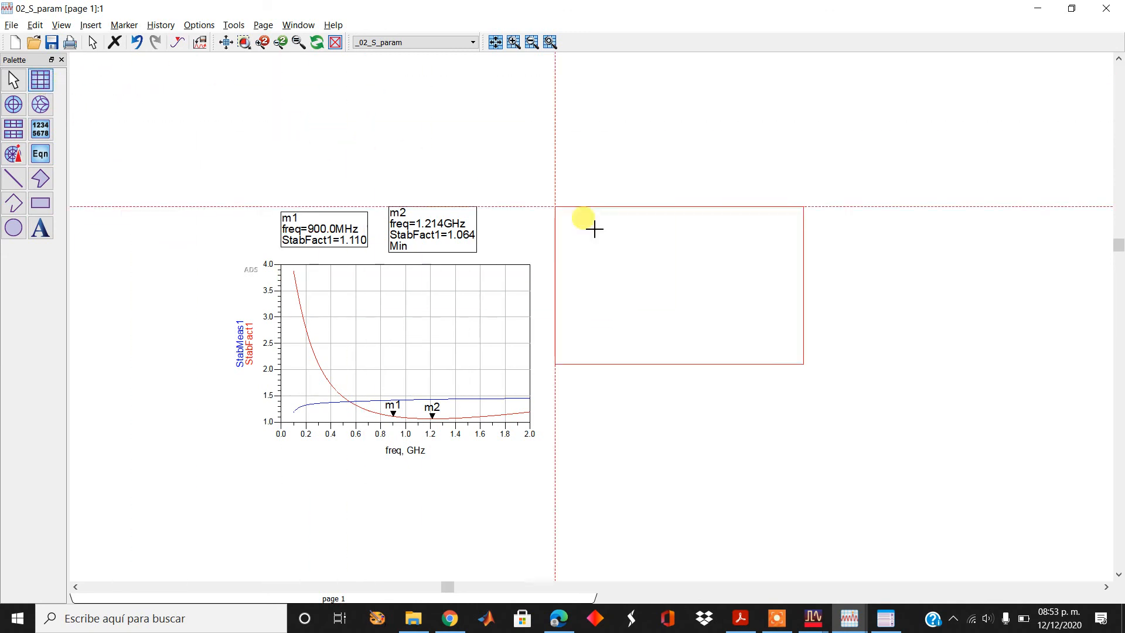
left_click(640, 260)
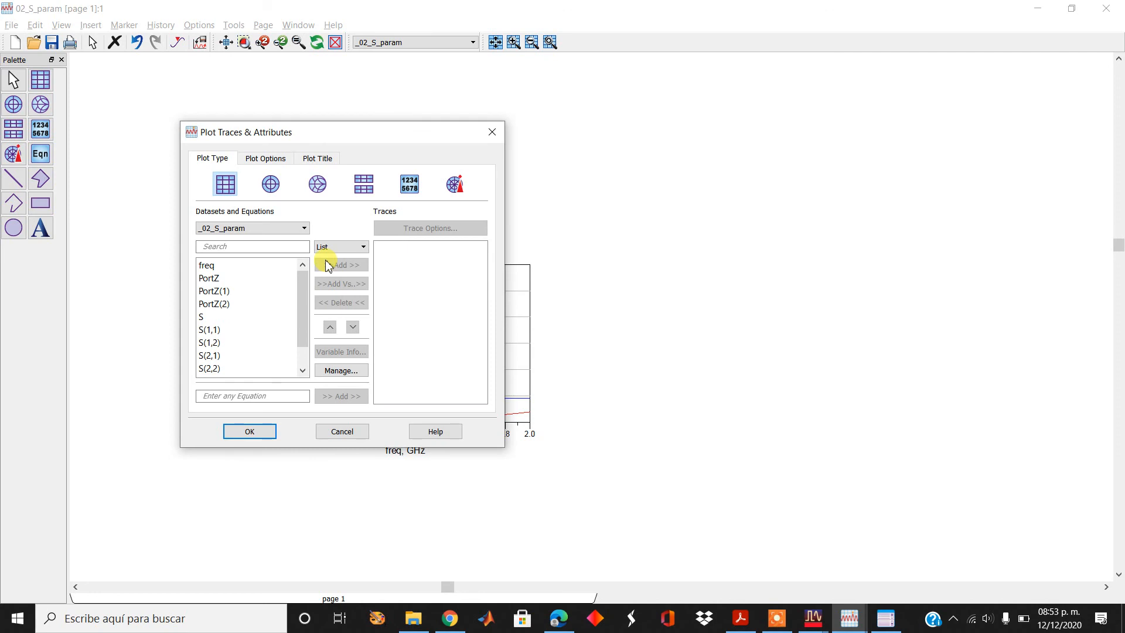
double_click(226, 331)
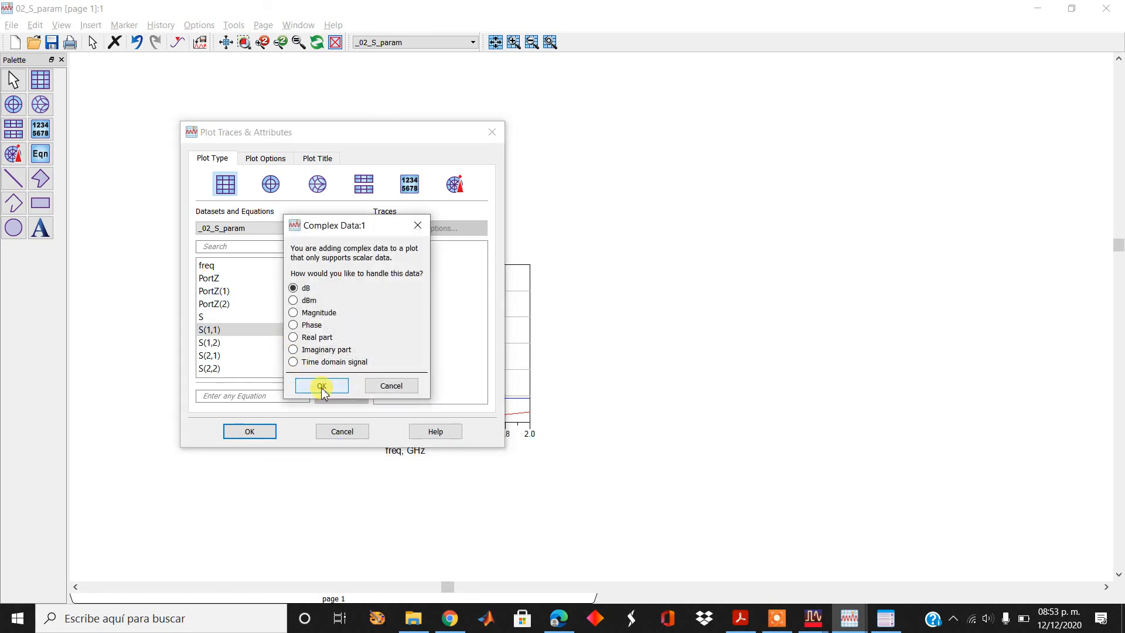
left_click(322, 386)
double_click(214, 343)
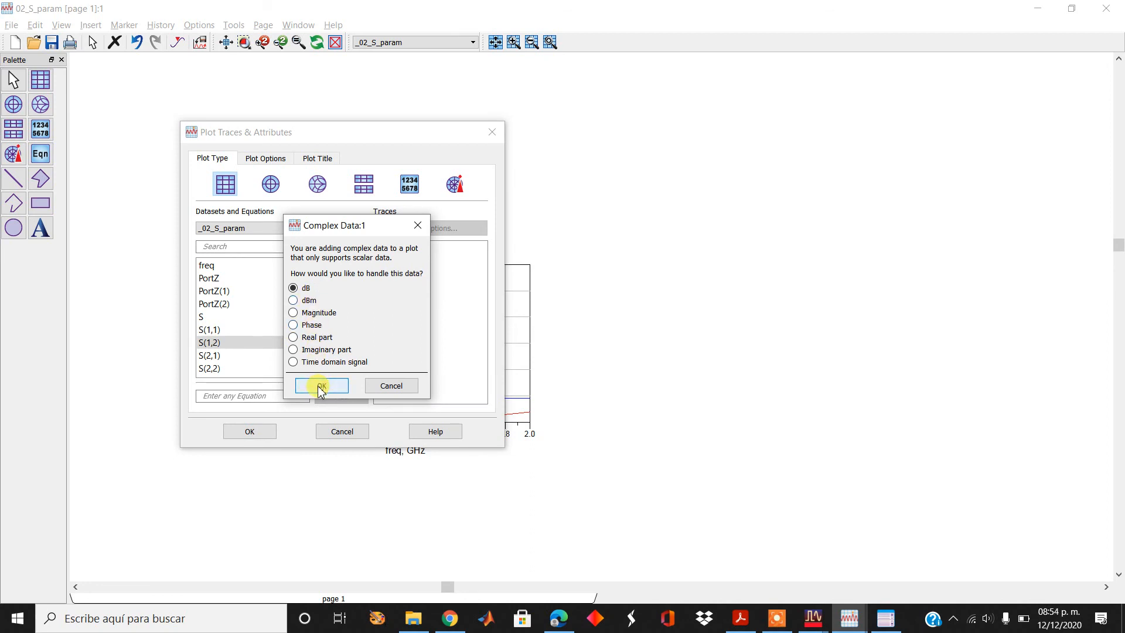
left_click(322, 386)
double_click(214, 356)
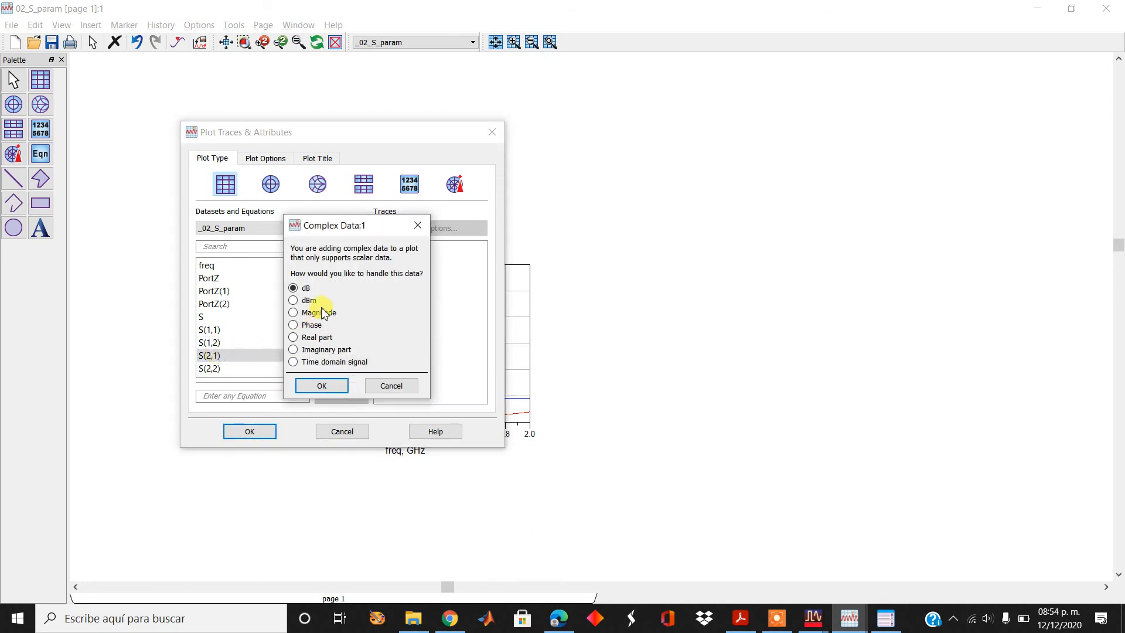
left_click(321, 385)
double_click(226, 367)
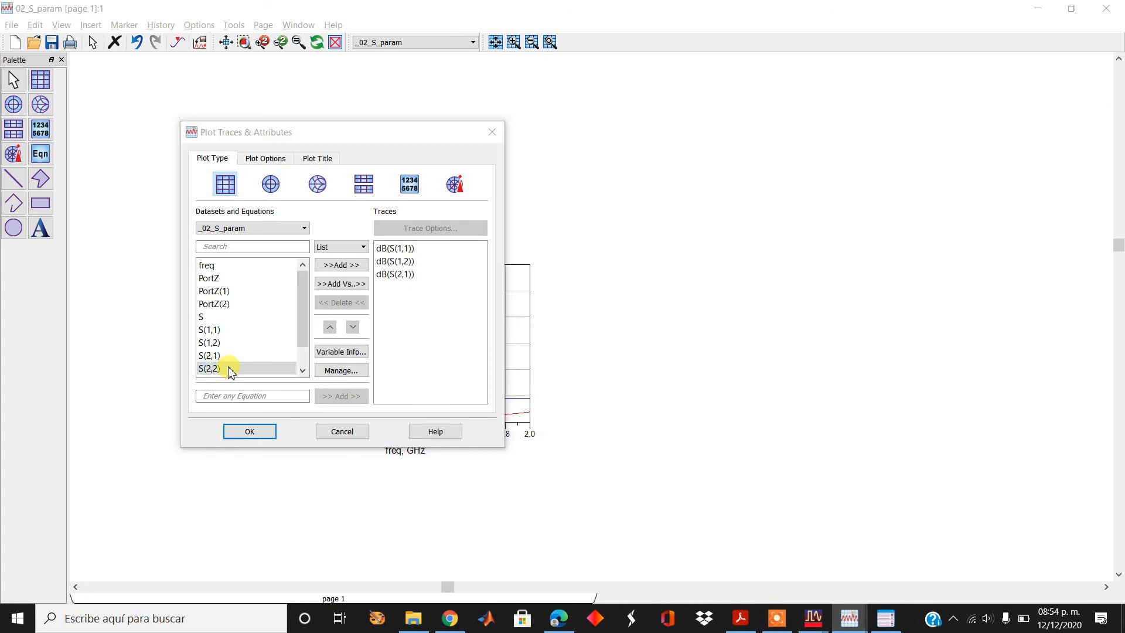
left_click(321, 381)
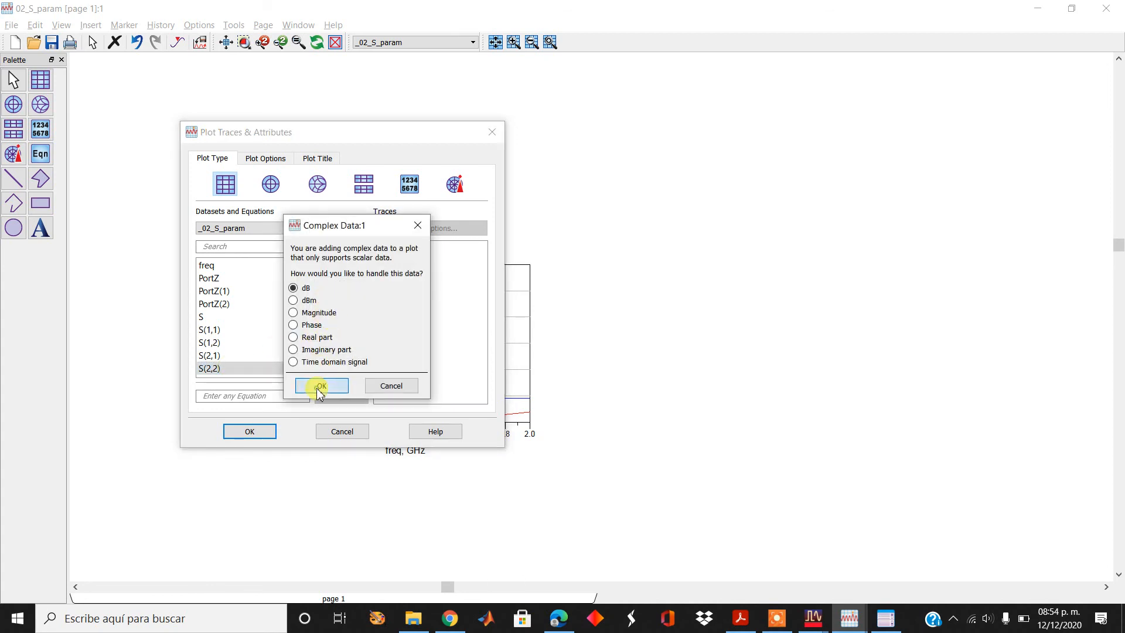
left_click(251, 434)
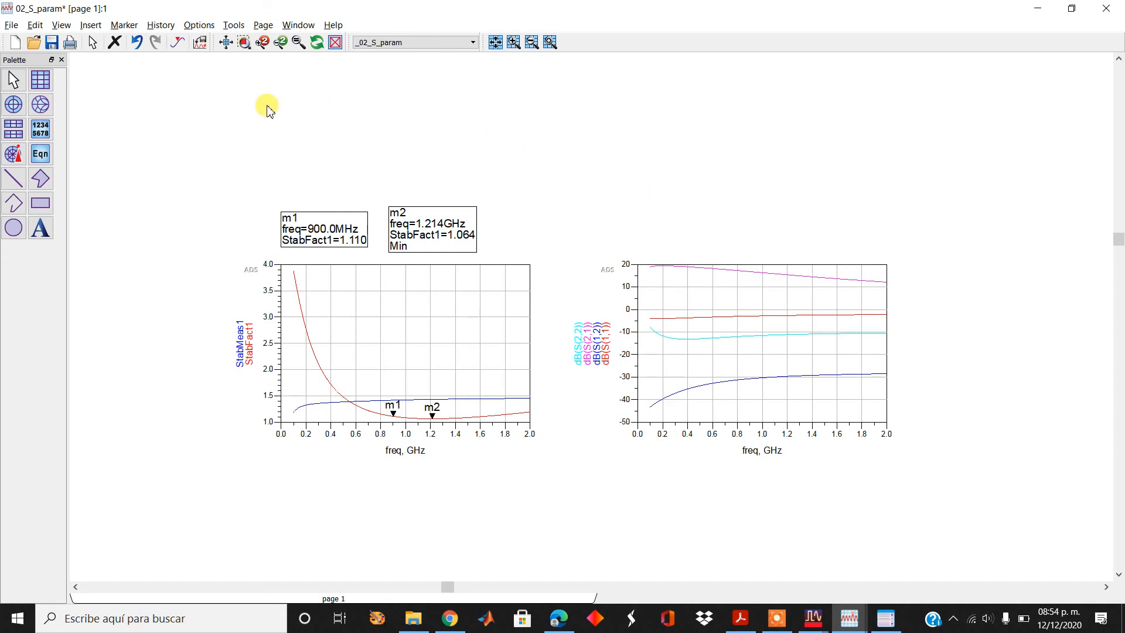
- Place one marker on each S-parameter trace: S(2,1) at about 910 MHz, S(1,1) at 920 MHz, S(2,2) at 923 MHz and S(1,2) at 945 MHz
left_click(178, 42)
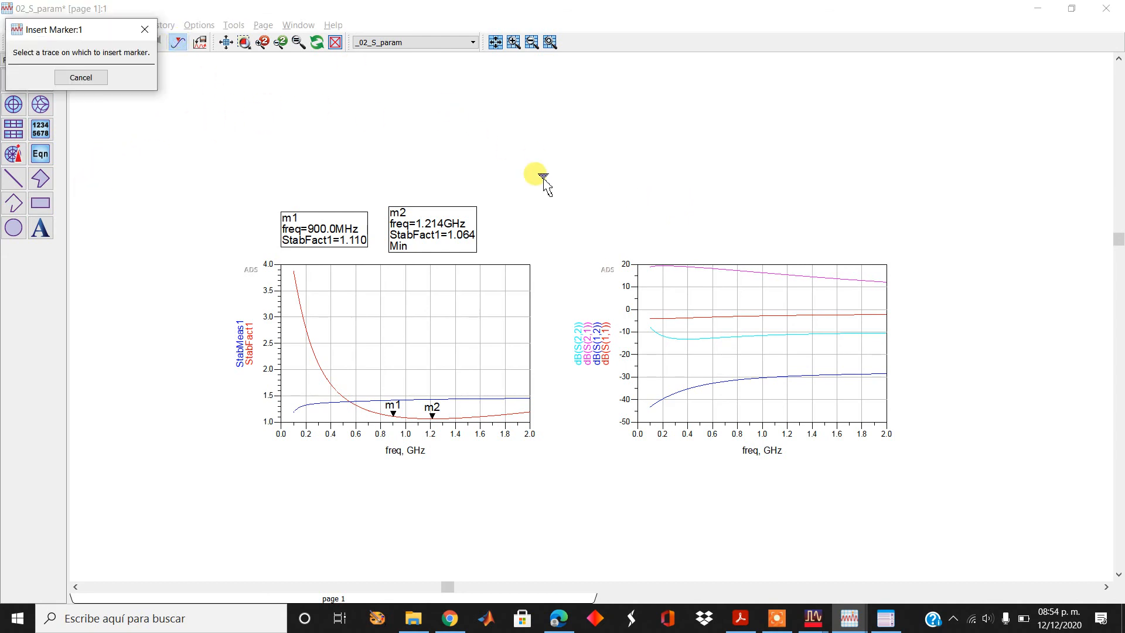
left_click(753, 270)
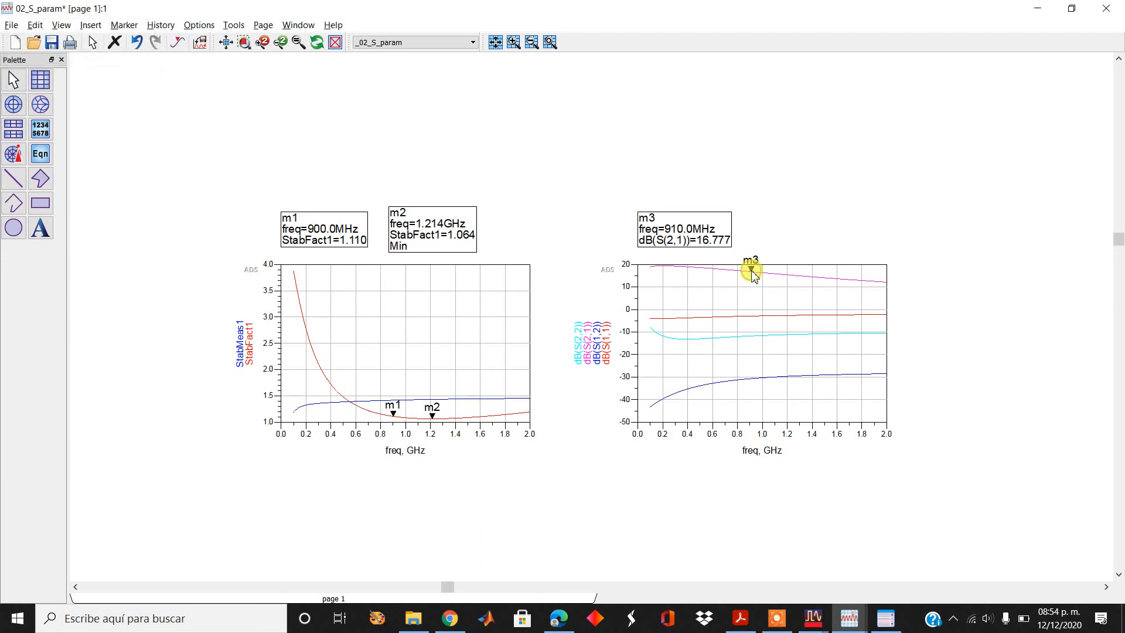
left_click(178, 42)
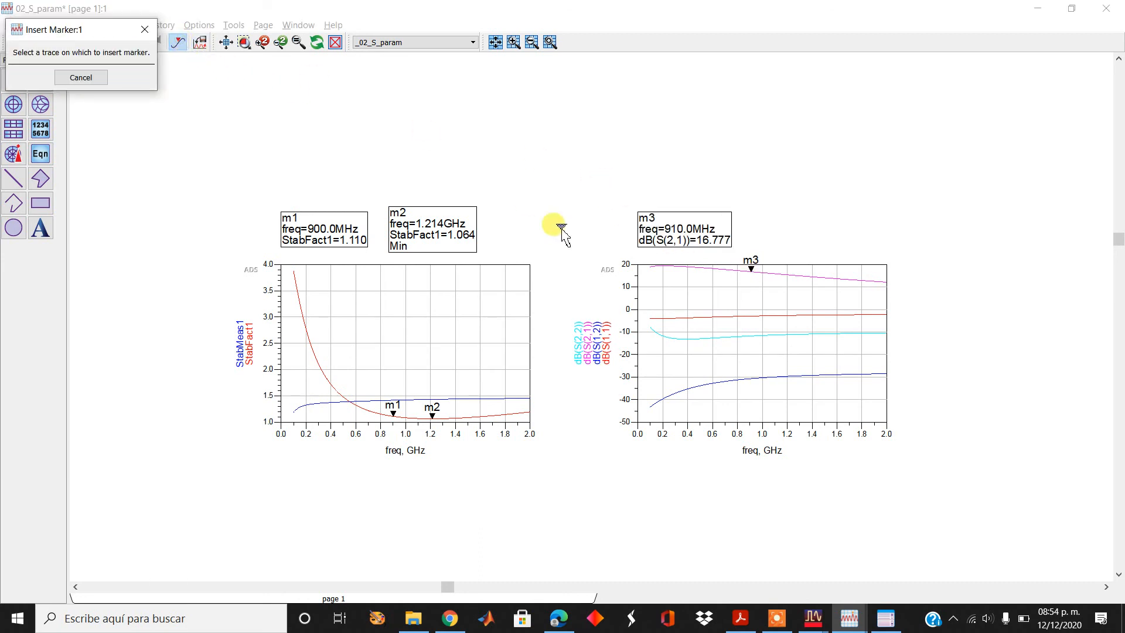
left_click(753, 317)
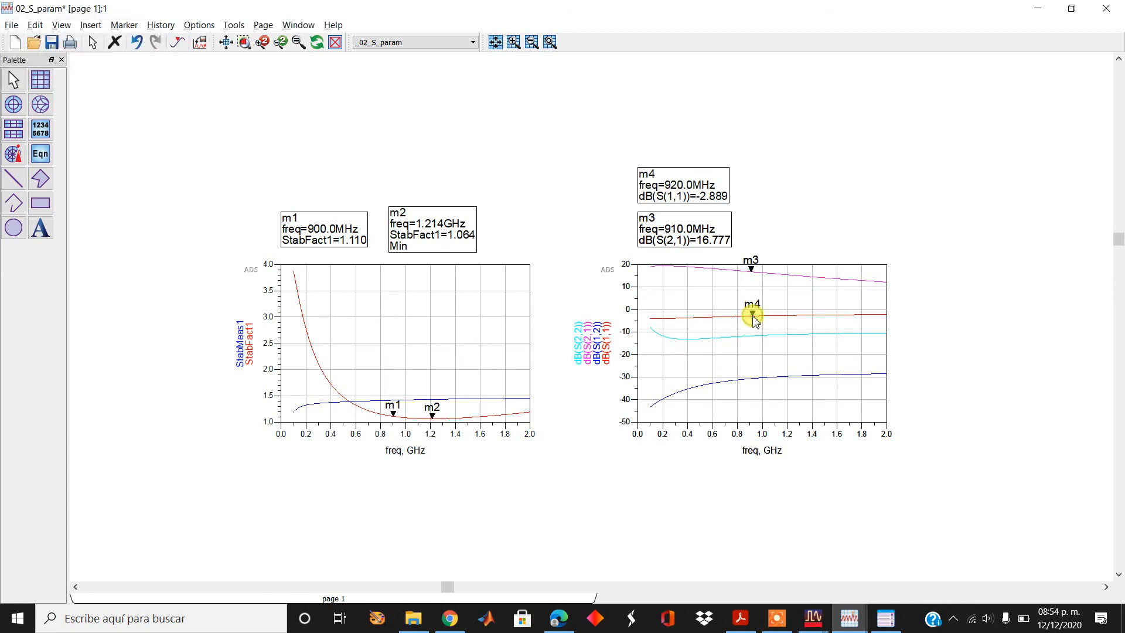
left_click(178, 42)
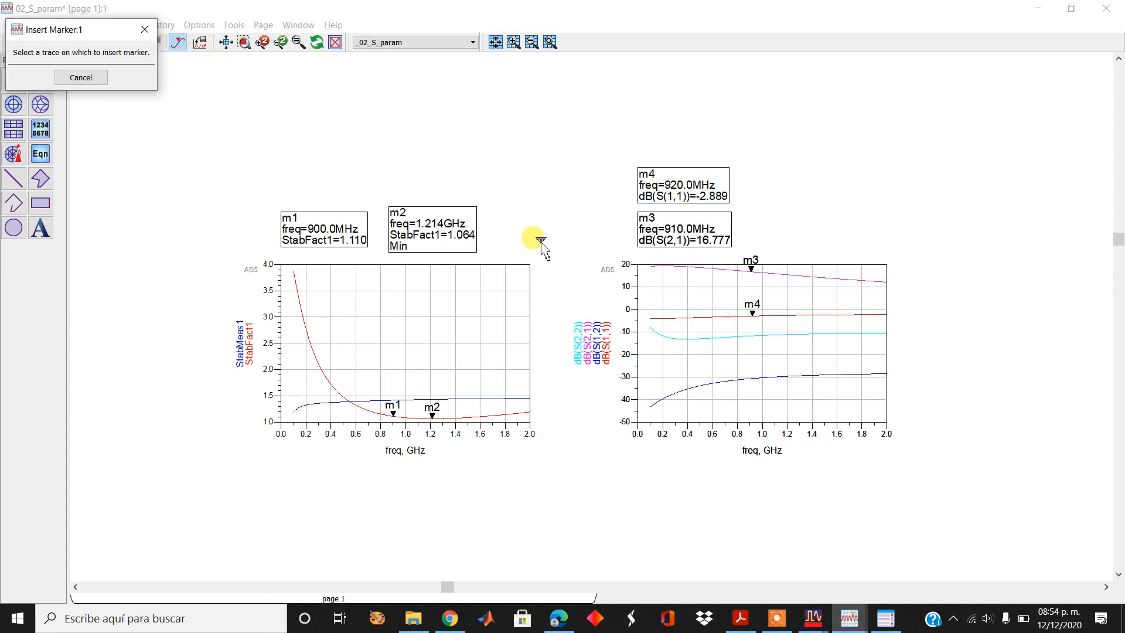
left_click(753, 334)
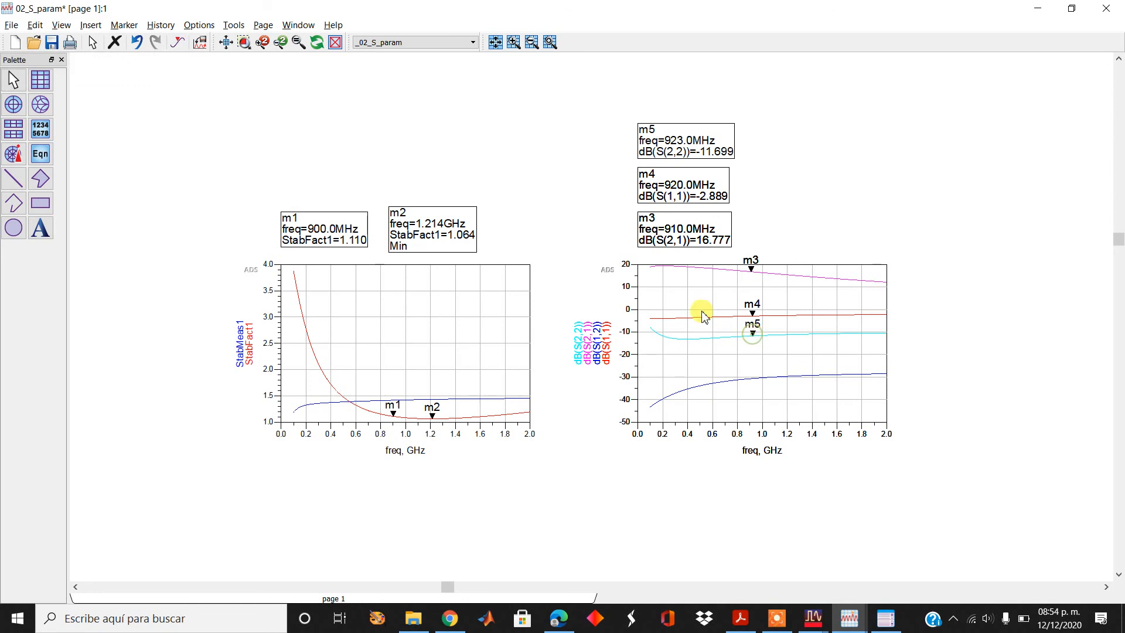
left_click(178, 42)
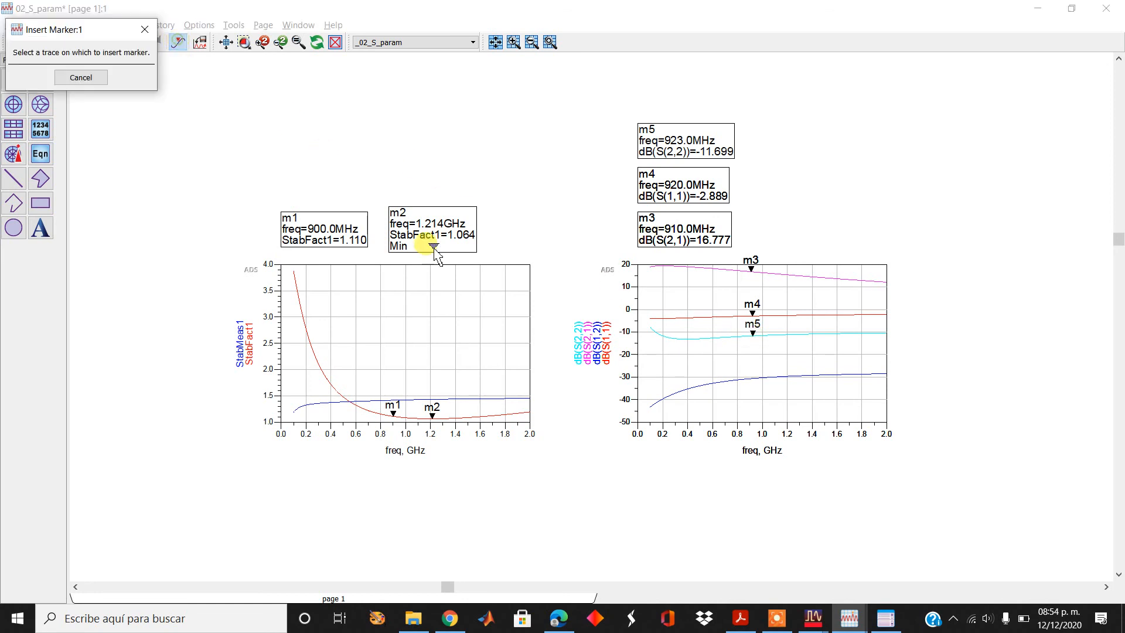
left_click(756, 377)
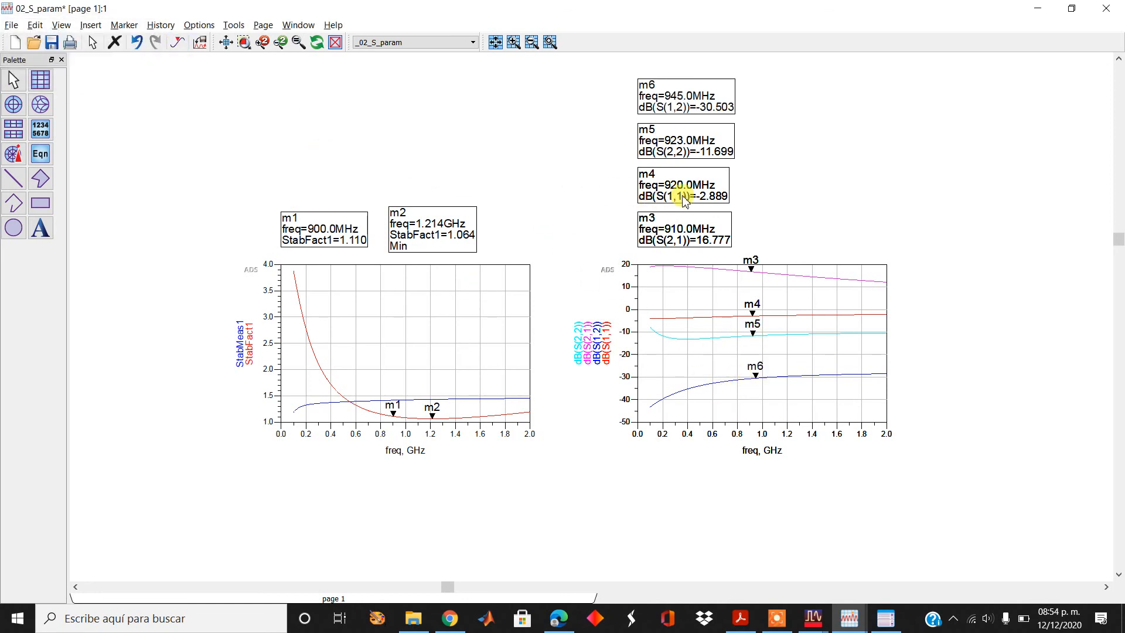
- Stack the readouts of markers m3, m4, m5 and m6 in order beside the right edge of the S-parameter plot
mouse_move(699, 239)
left_mouse_down()
mouse_move(872, 231)
mouse_move(923, 246)
mouse_move(934, 257)
mouse_move(923, 278)
left_mouse_up()
left_click_drag(707, 184, 965, 321)
left_click_drag(701, 147, 957, 370)
left_click_drag(678, 97, 937, 406)
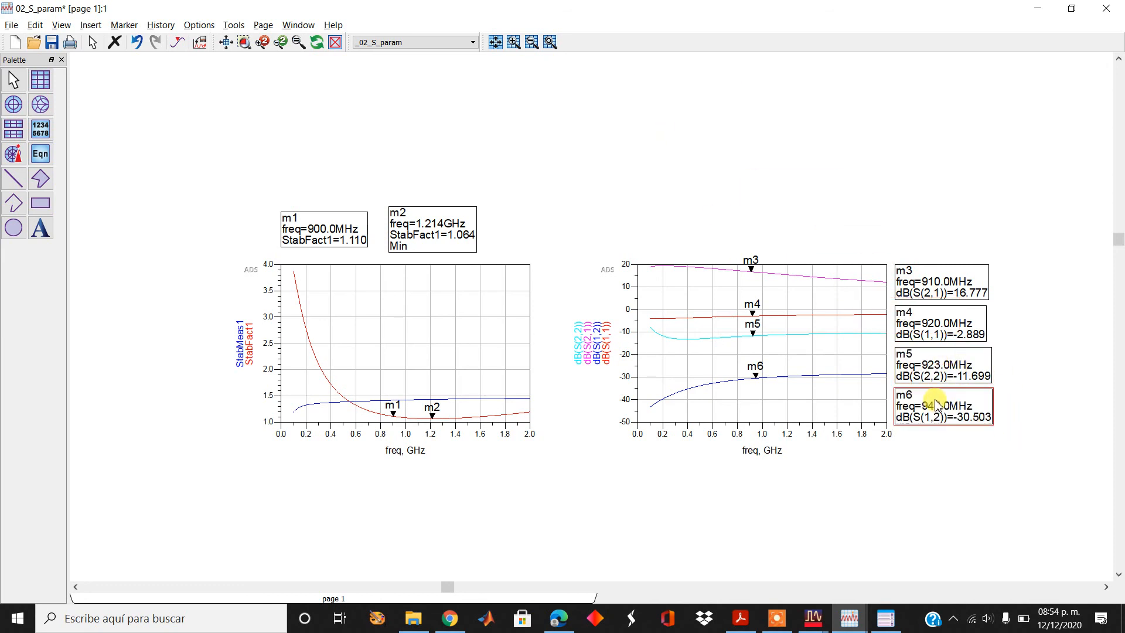
left_click(691, 482)
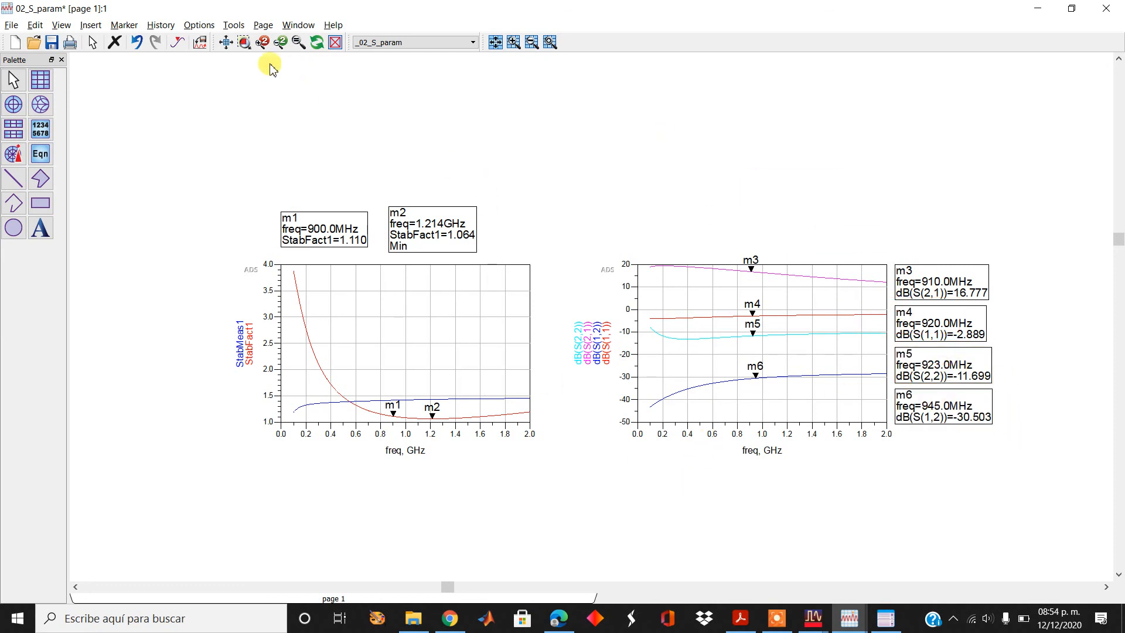
- Set the frequencies of markers m3 and m4 on the S-parameter plot to 900 MHz
left_click(244, 43)
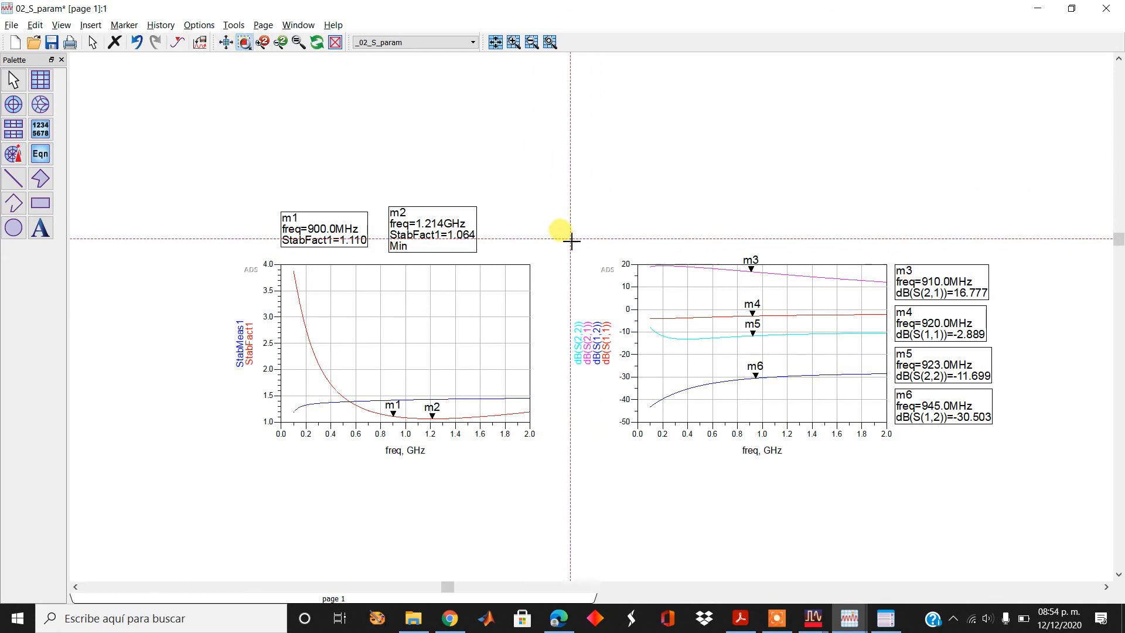
left_click_drag(571, 239, 1011, 468)
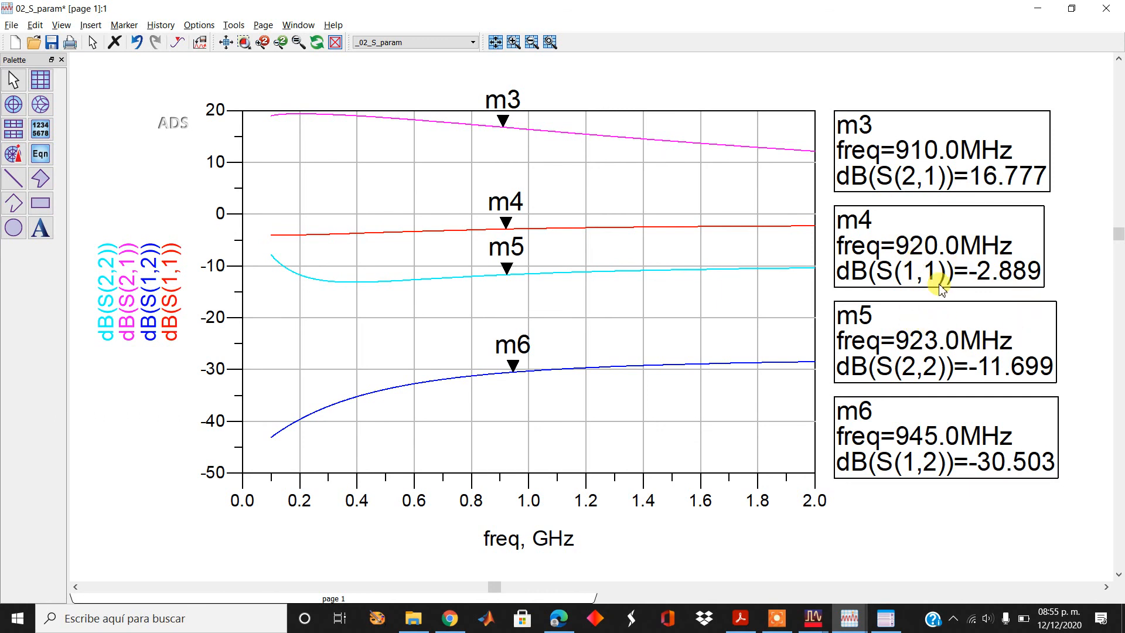
left_click(937, 153)
type("8")
key("BackSpace")
key("BackSpace")
key("BackSpace")
type("00")
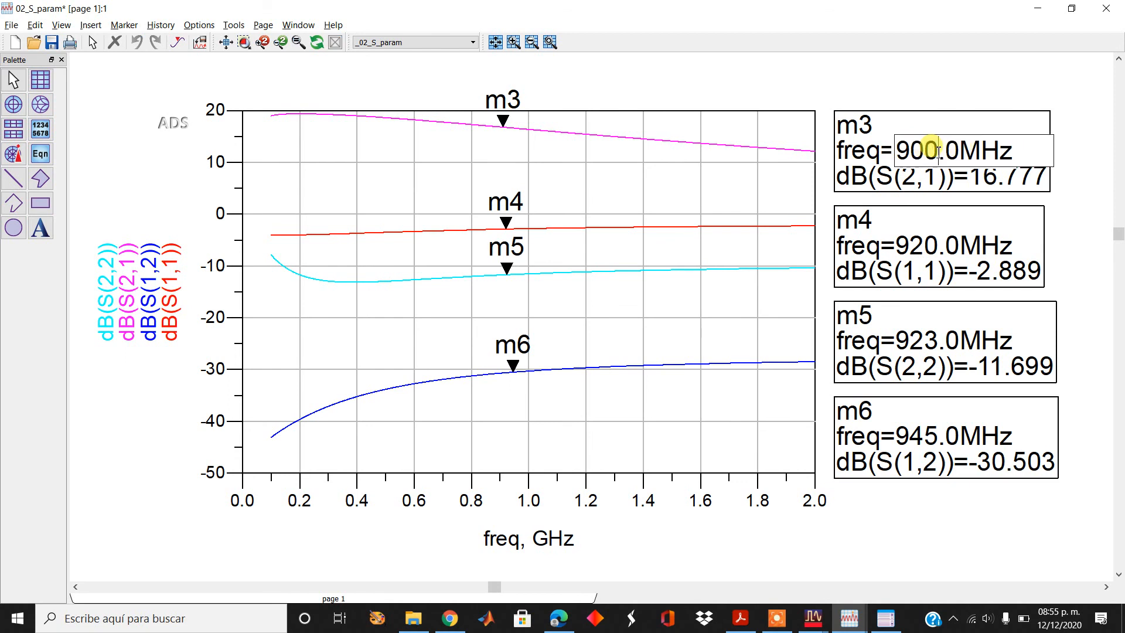
left_click(925, 252)
left_click(926, 250)
key("BackSpace")
type("0")
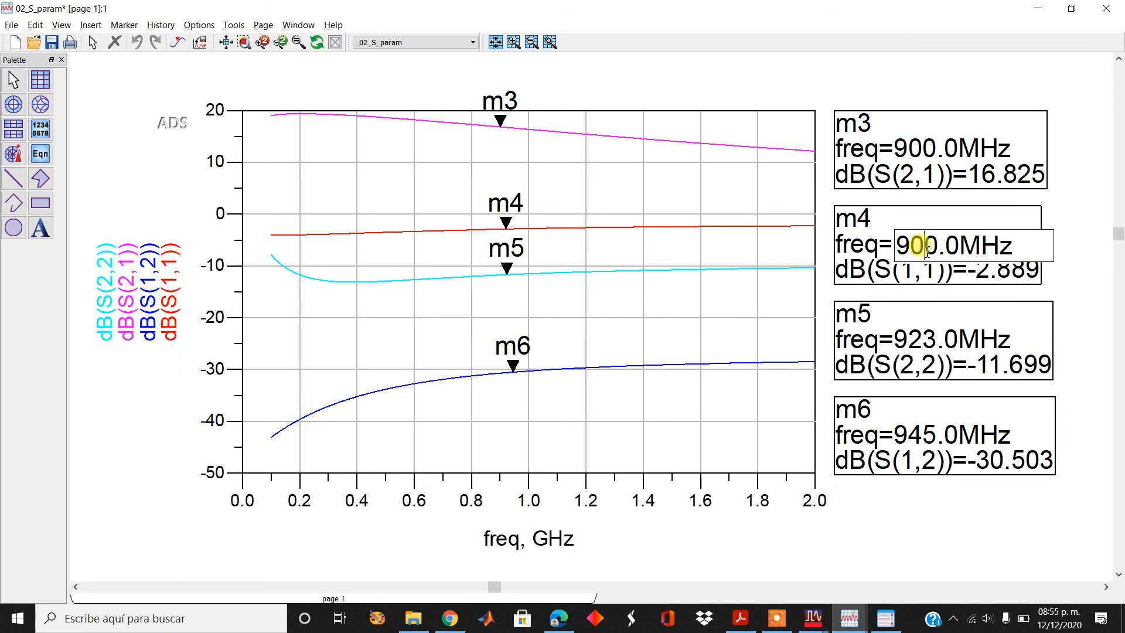
- Set the frequencies of markers m5 and m6 to 900 MHz and save the data display
left_click(927, 346)
left_click(930, 344)
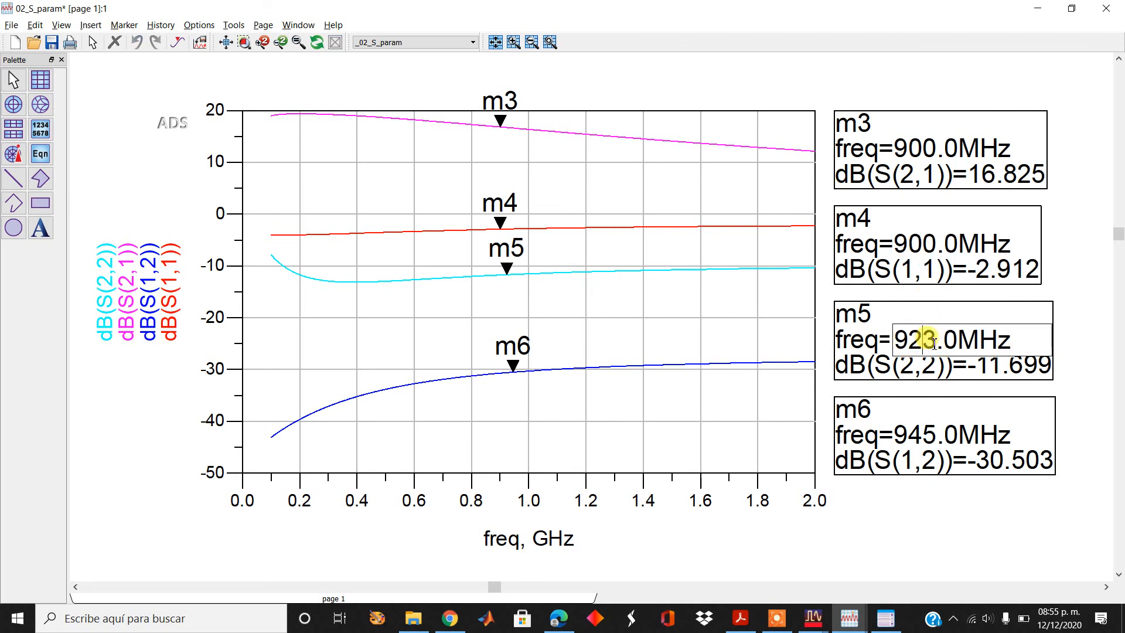
key("BackSpace")
key("BackSpace")
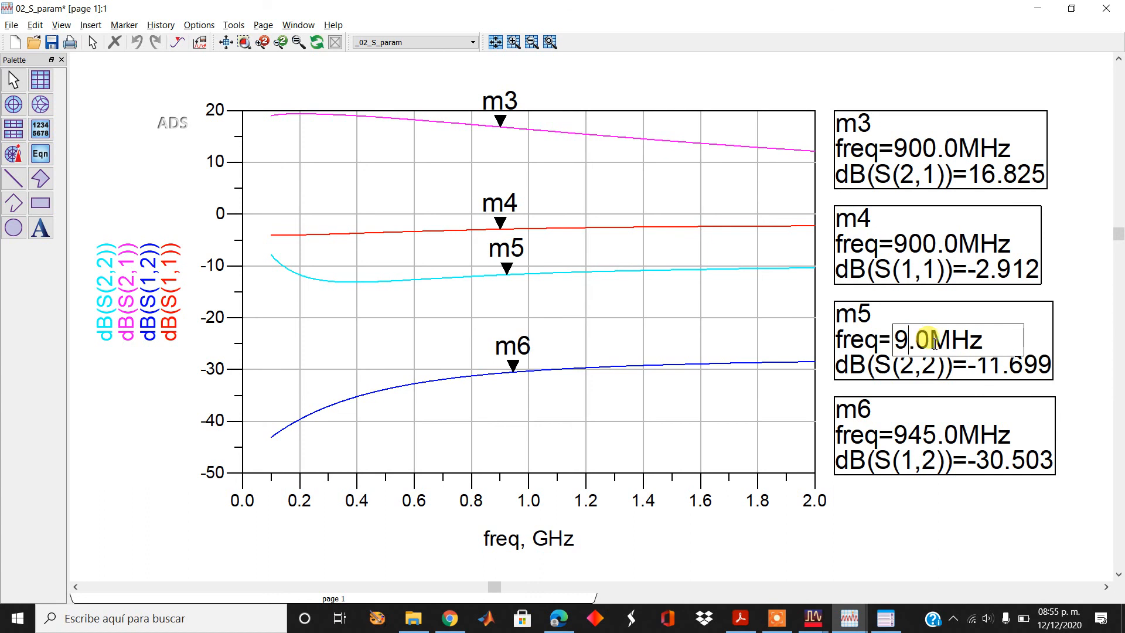
type("00")
key("Return")
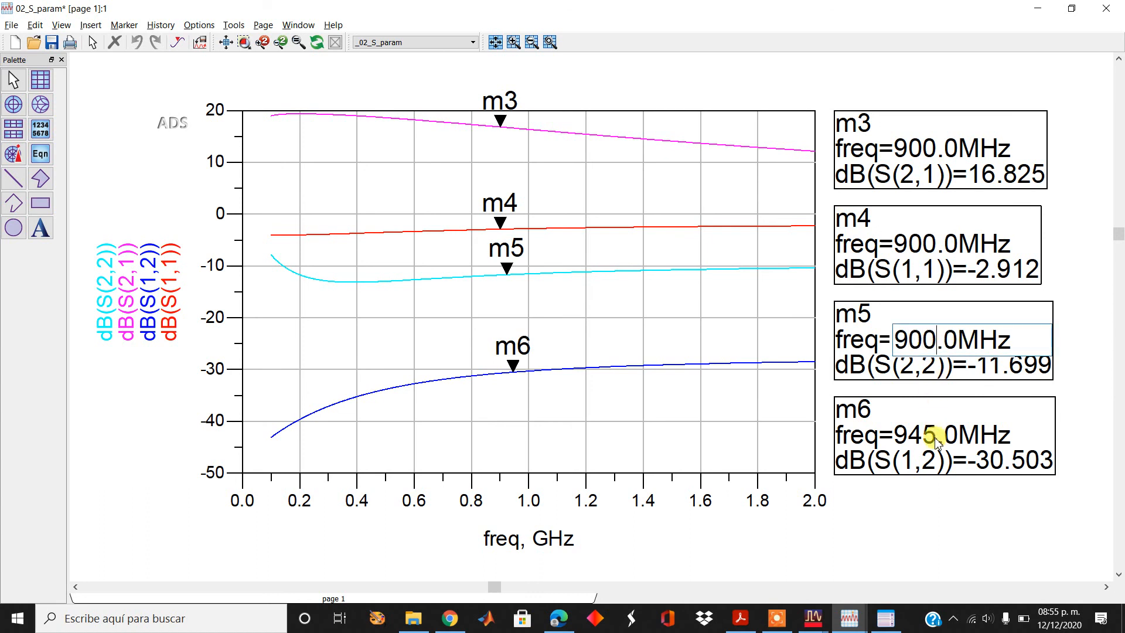
left_click(935, 435)
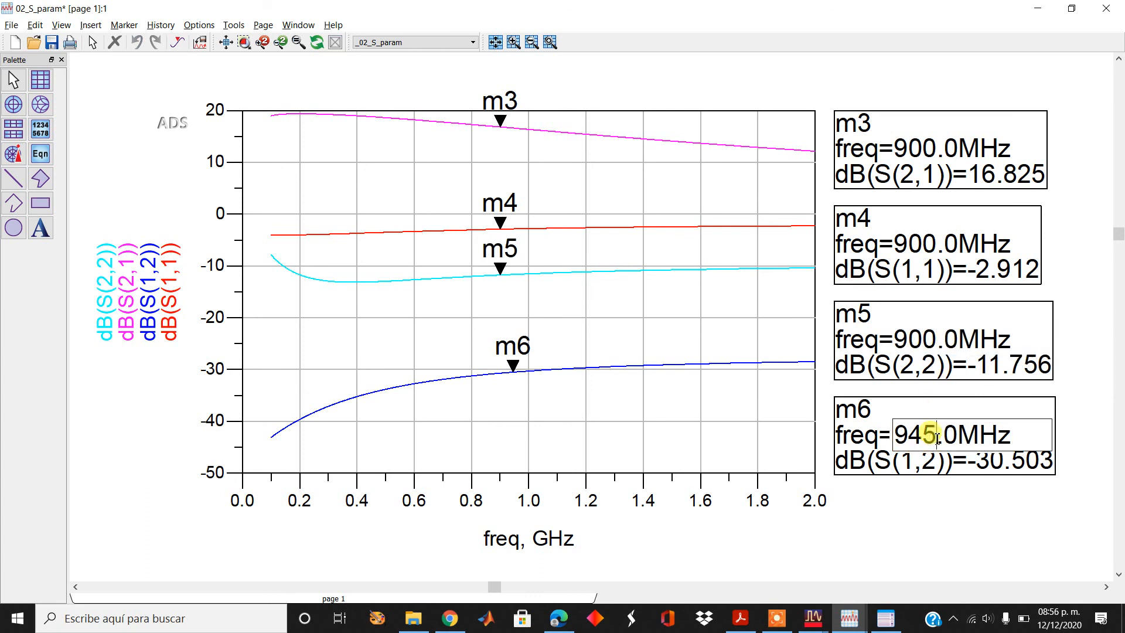
key("BackSpace")
key("BackSpace")
type("00")
key("Return")
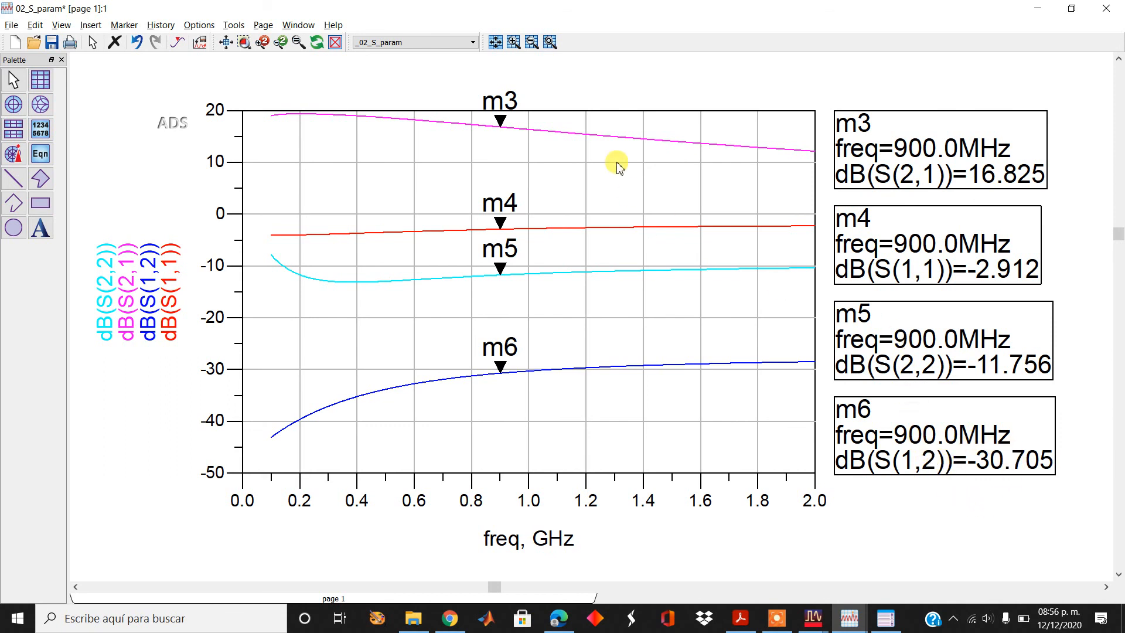
left_click(52, 42)
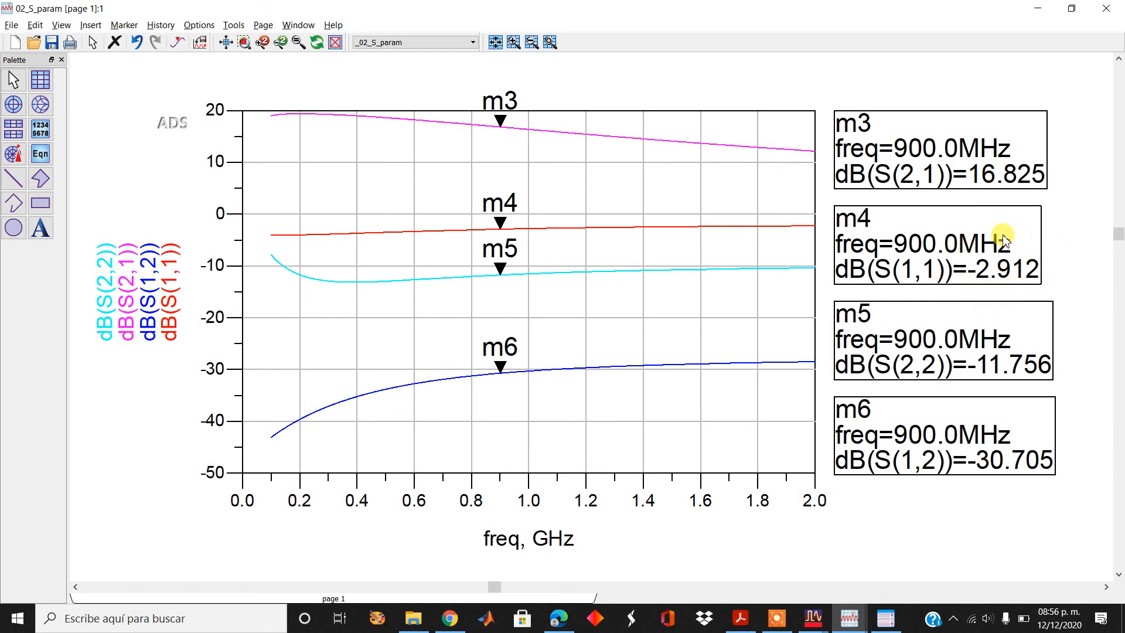
- Close the simulation status window and bring the 02_S_param data display back to the front
left_click(1037, 8)
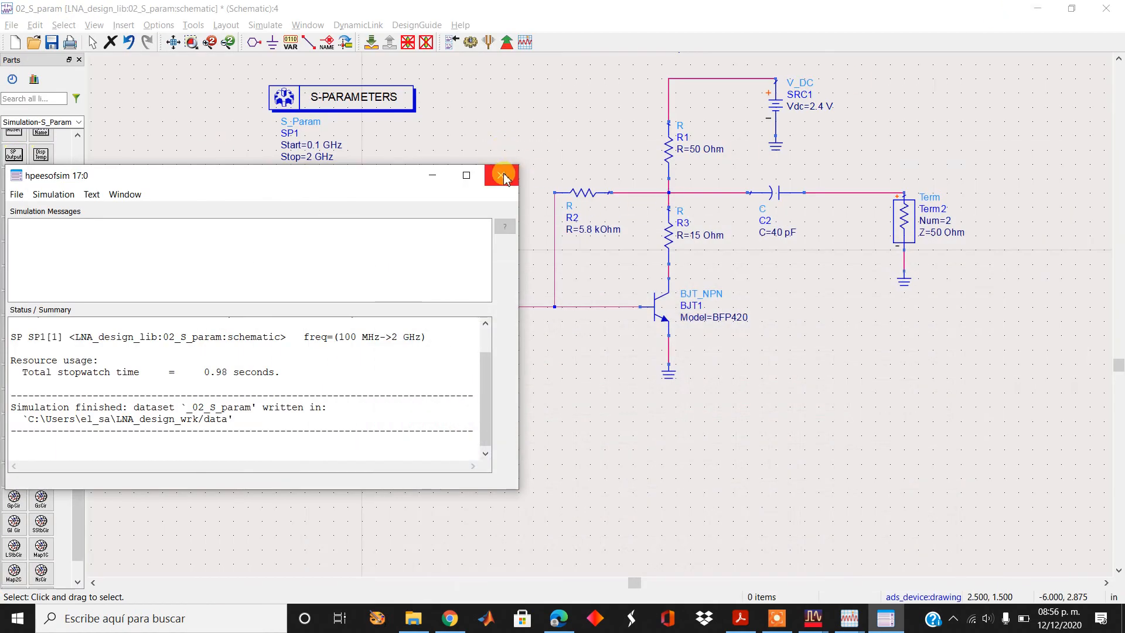
left_click(501, 176)
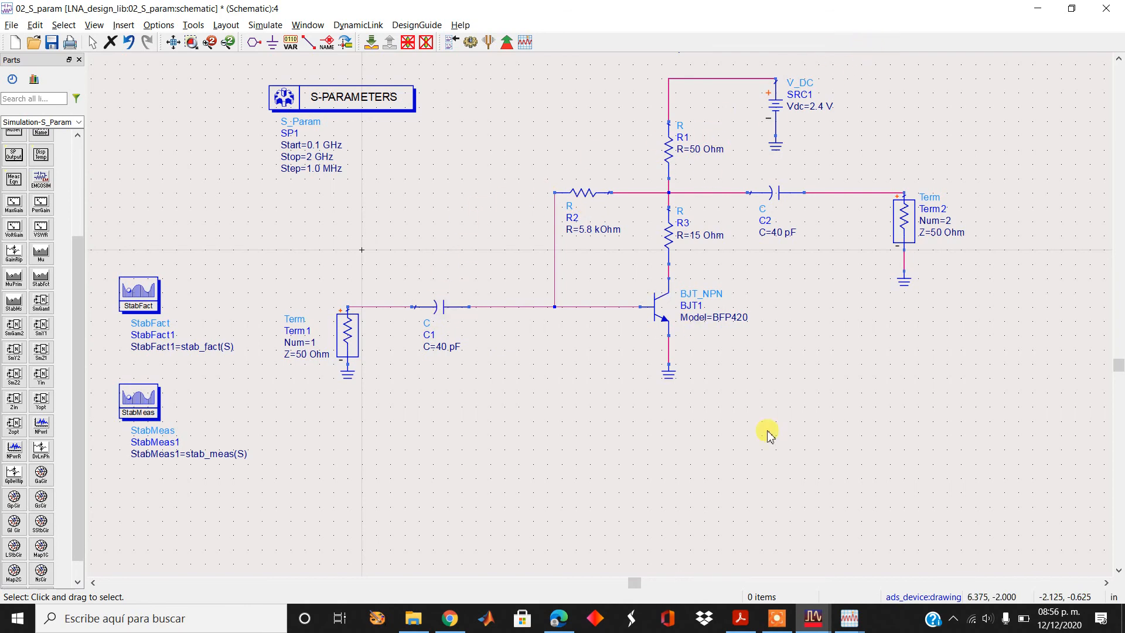
left_click(851, 618)
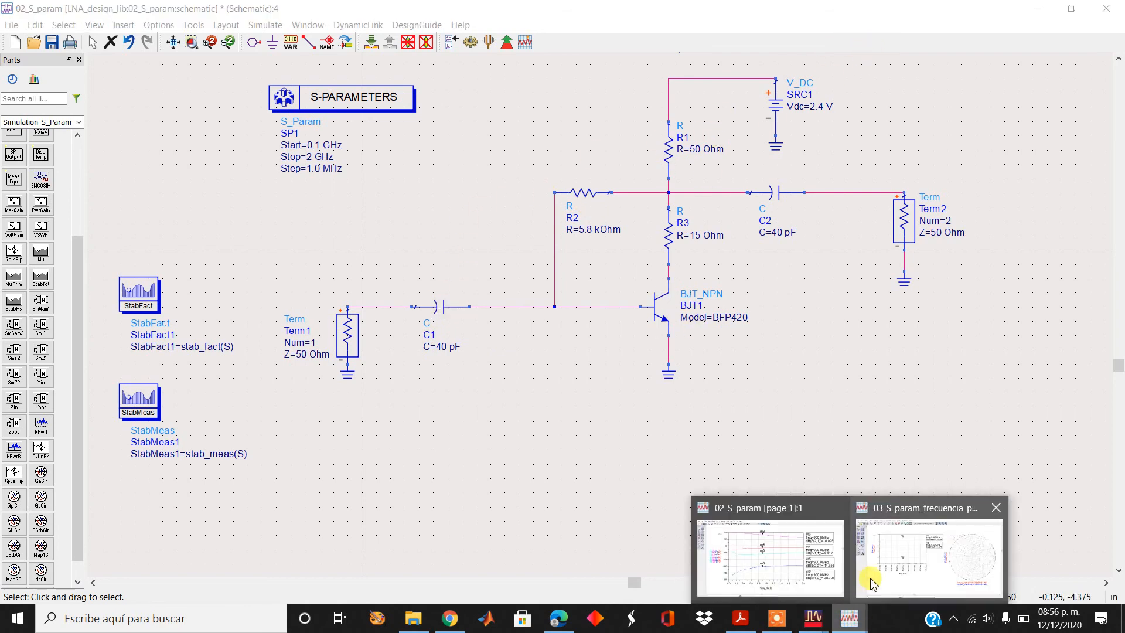
left_click(901, 563)
left_click(850, 618)
left_click(800, 576)
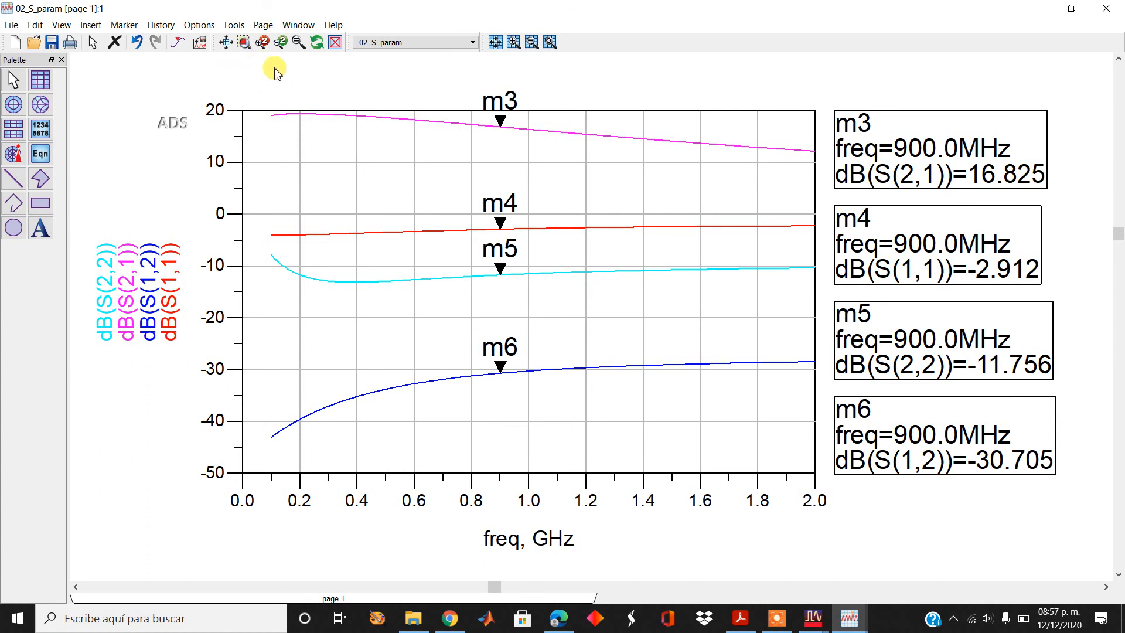
- Insert a Smith chart below the stability plot showing S(1,1) from the _02_S_param dataset
left_click(226, 43)
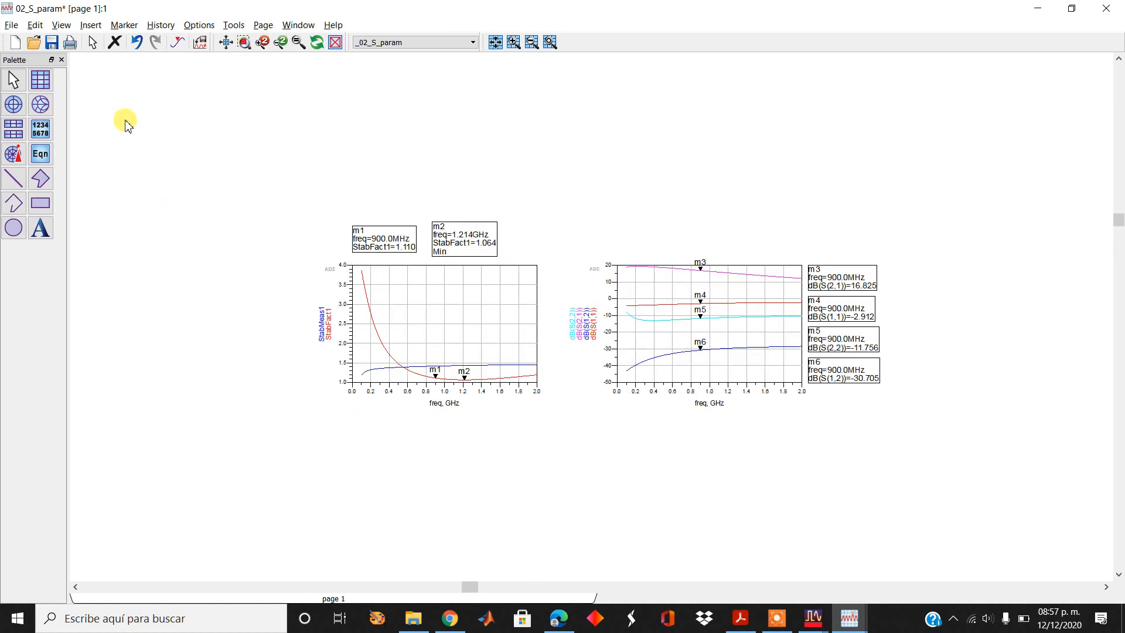
left_click(44, 105)
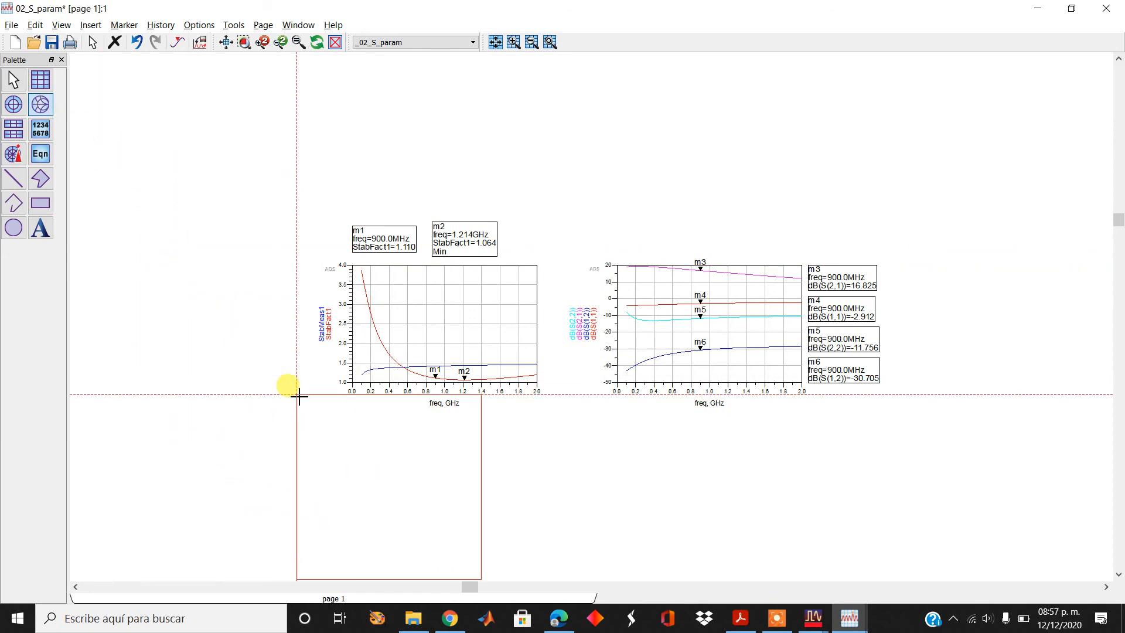
left_click(350, 416)
double_click(227, 331)
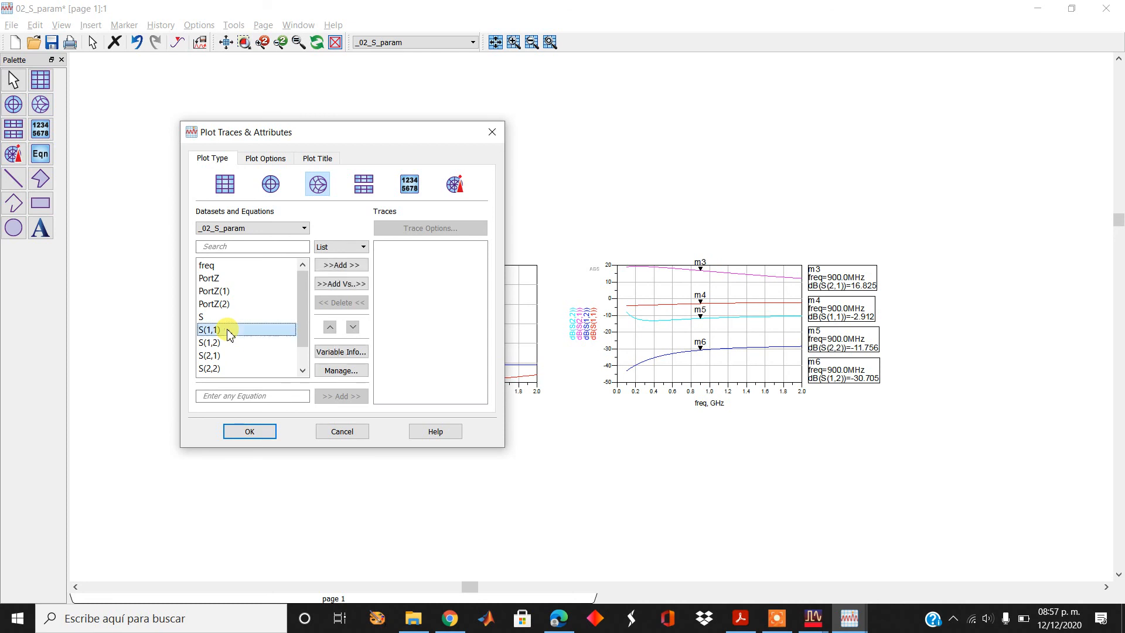
left_click(249, 432)
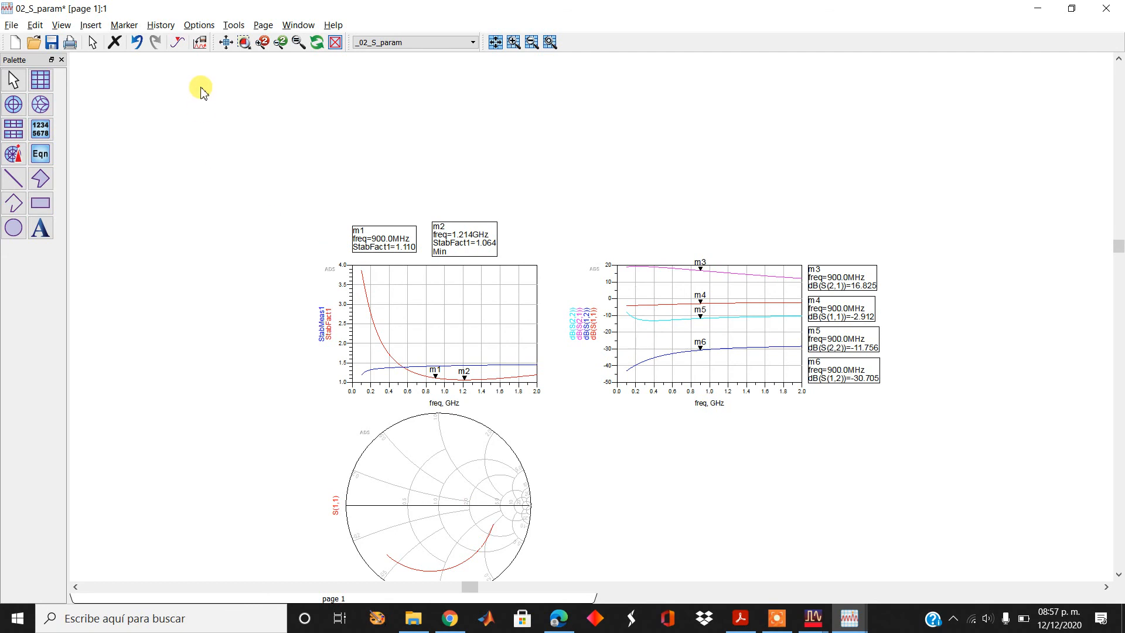
- Place a marker on the Smith chart's S(1,1) trace at about 862 MHz and move its readout to the right of the chart
left_click(178, 43)
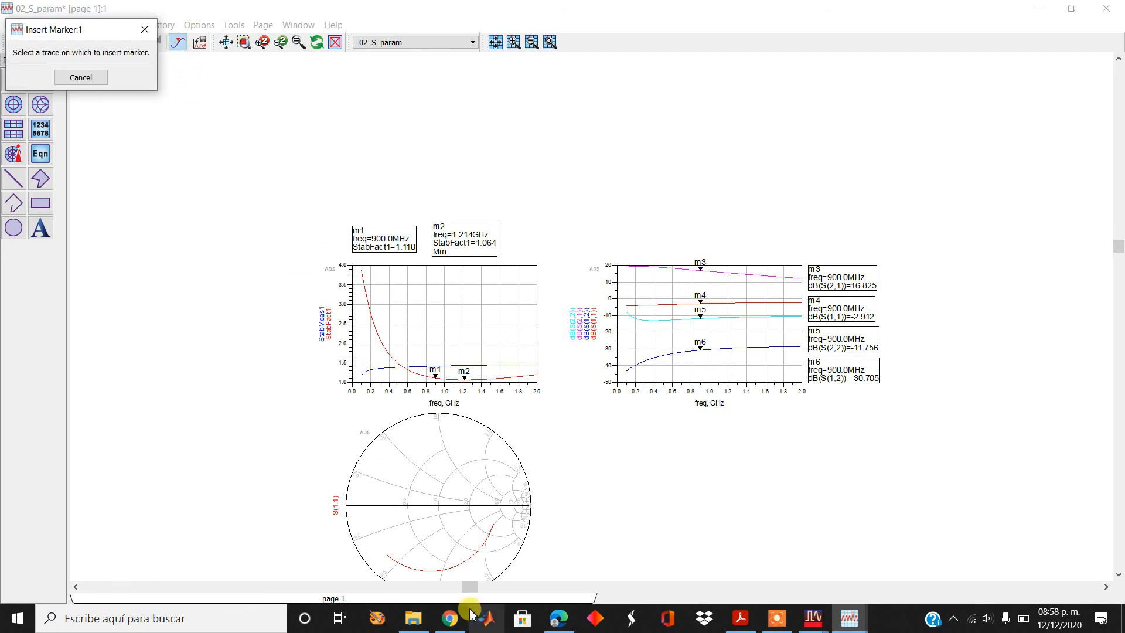
left_click(434, 570)
left_click_drag(410, 402, 625, 509)
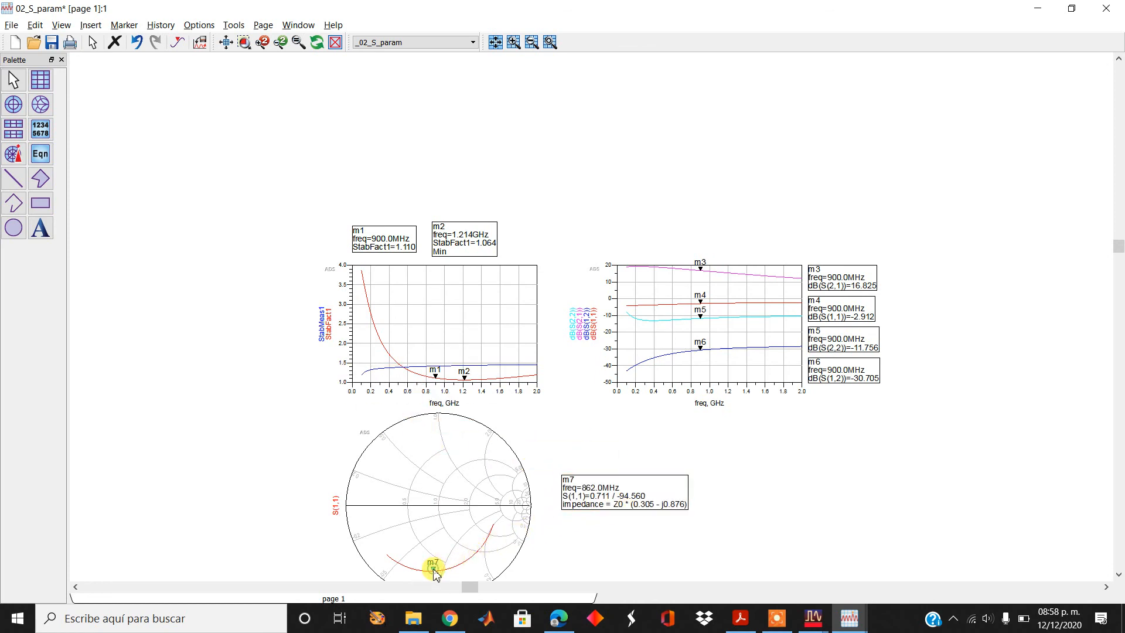
- Shift the Smith chart marker m7 along its trace and set its frequency to exactly 900 MHz
left_click_drag(431, 571, 428, 572)
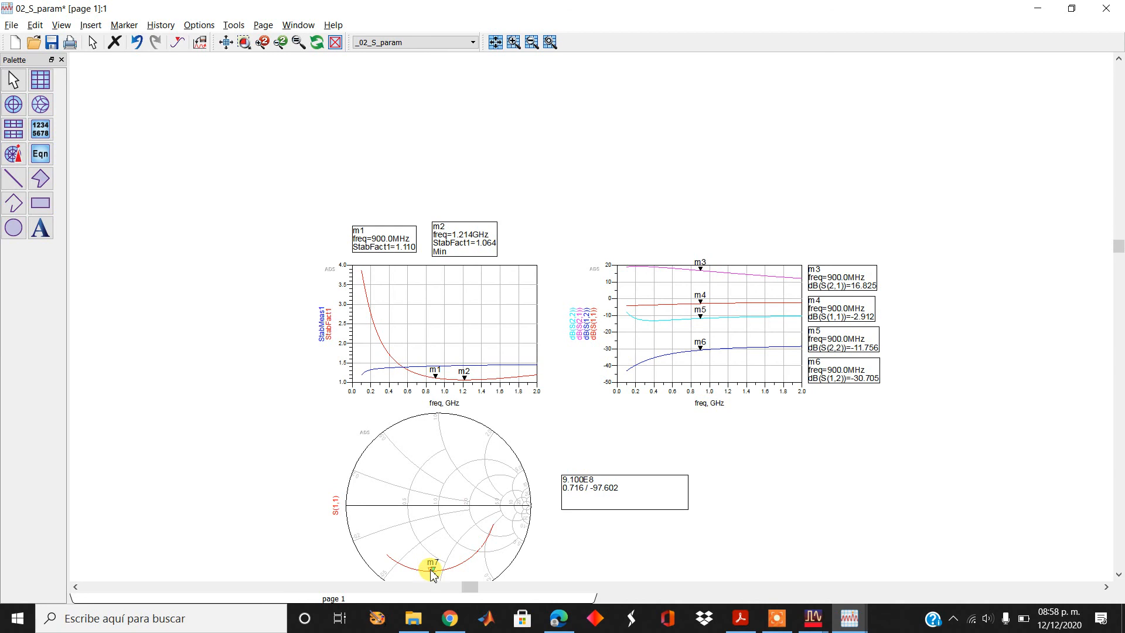
left_click_drag(432, 570, 430, 569)
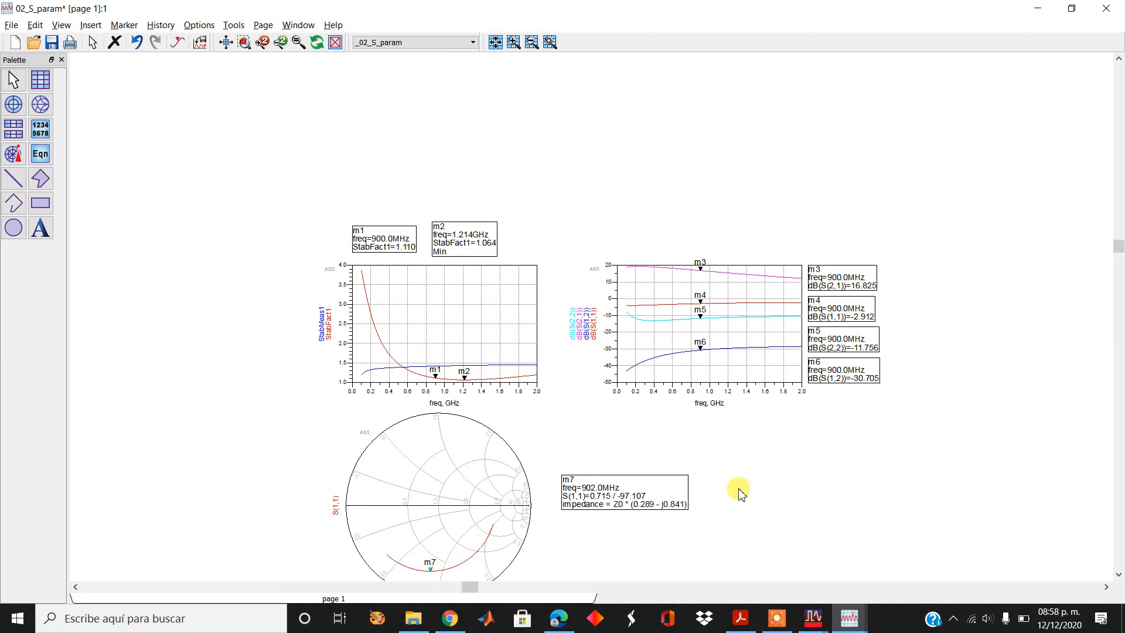
double_click(593, 489)
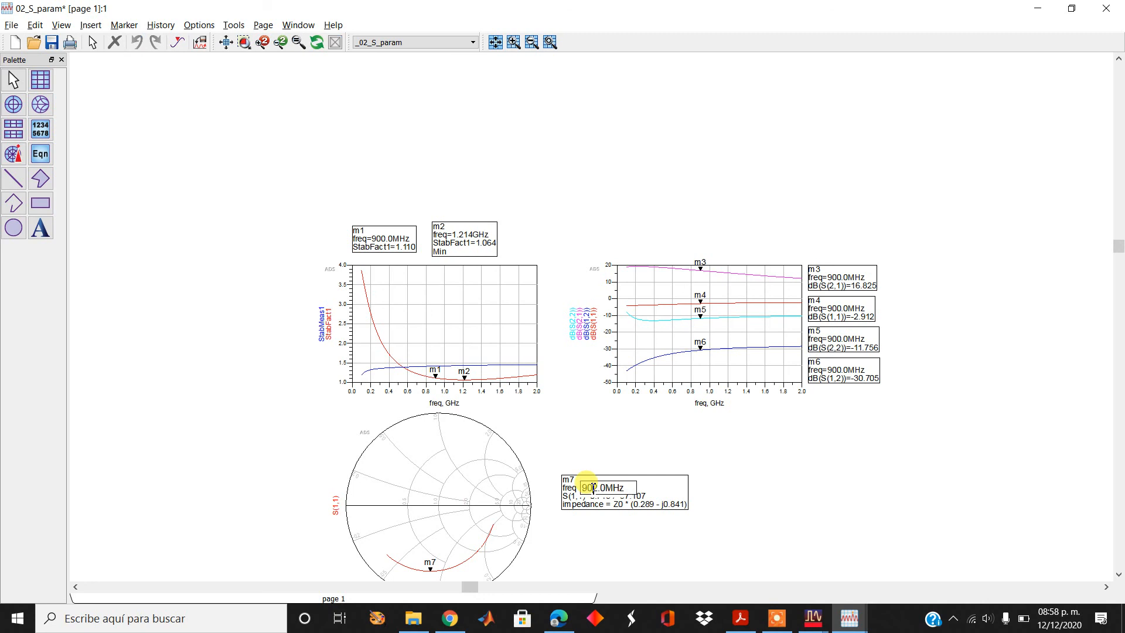
left_click(733, 499)
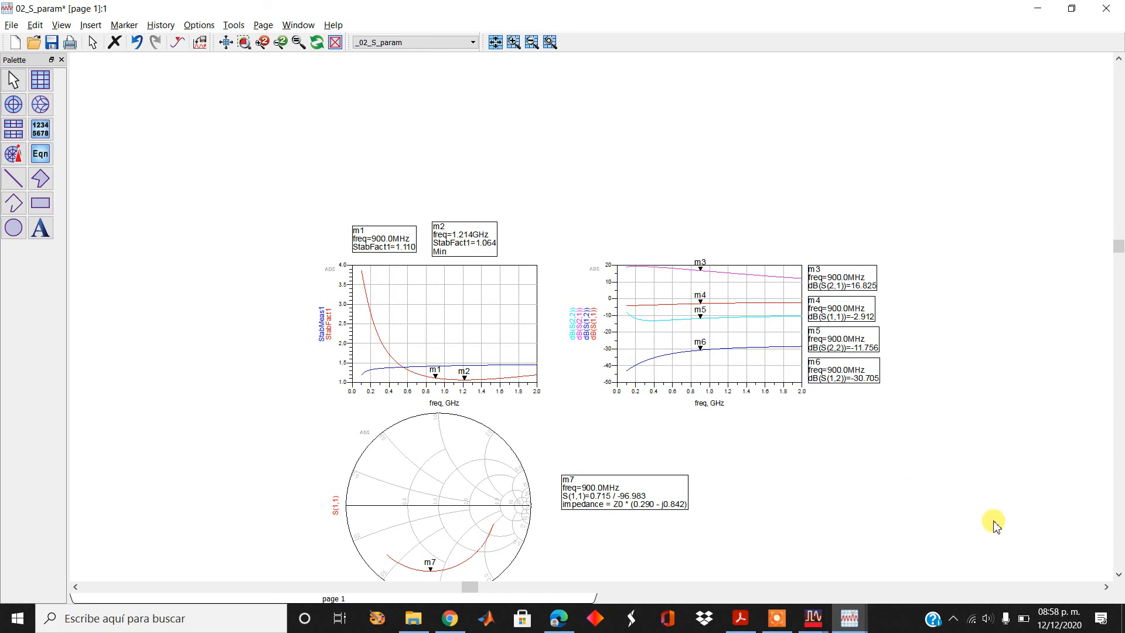
- Move the input impedance note and the Red 1 note with the L and C values directly under the m7 readout
left_click(1118, 576)
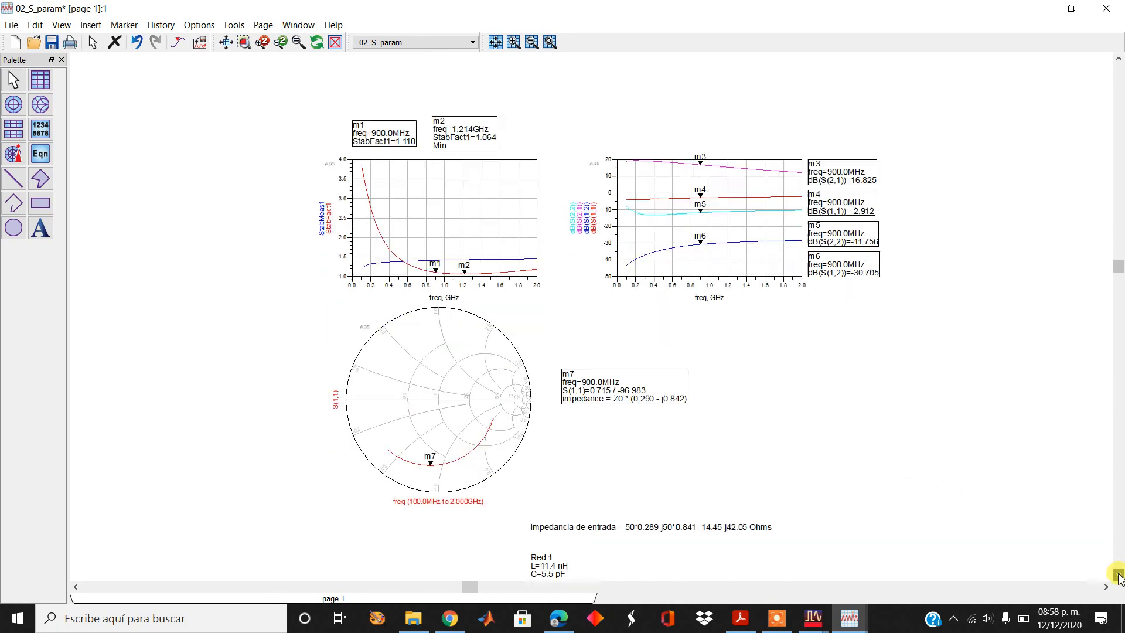
left_click(1118, 59)
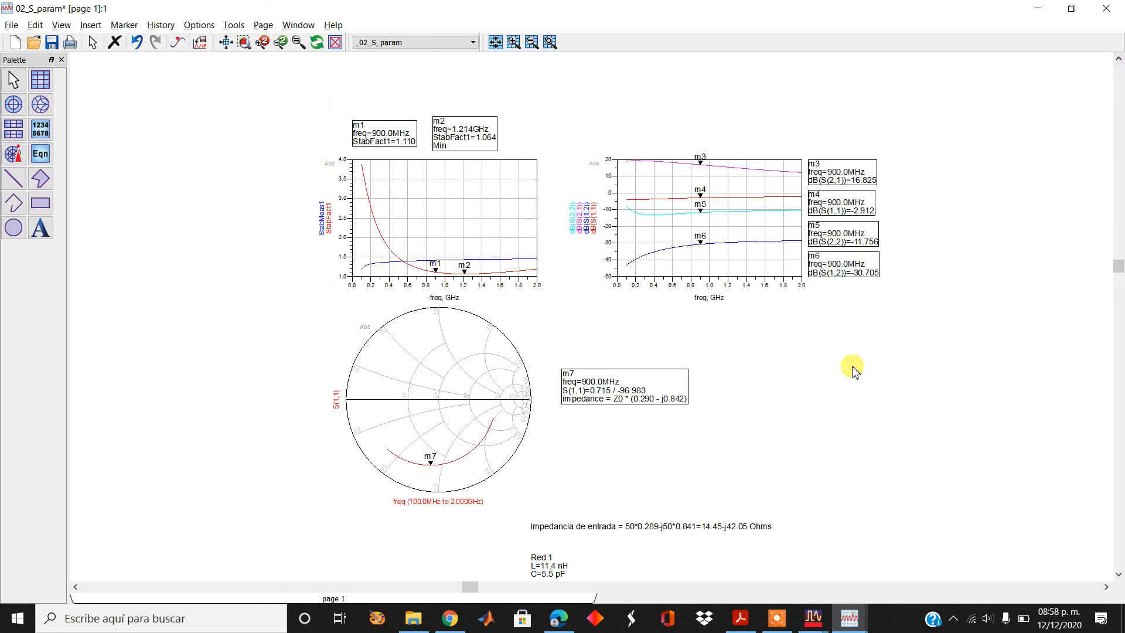
left_click(617, 524)
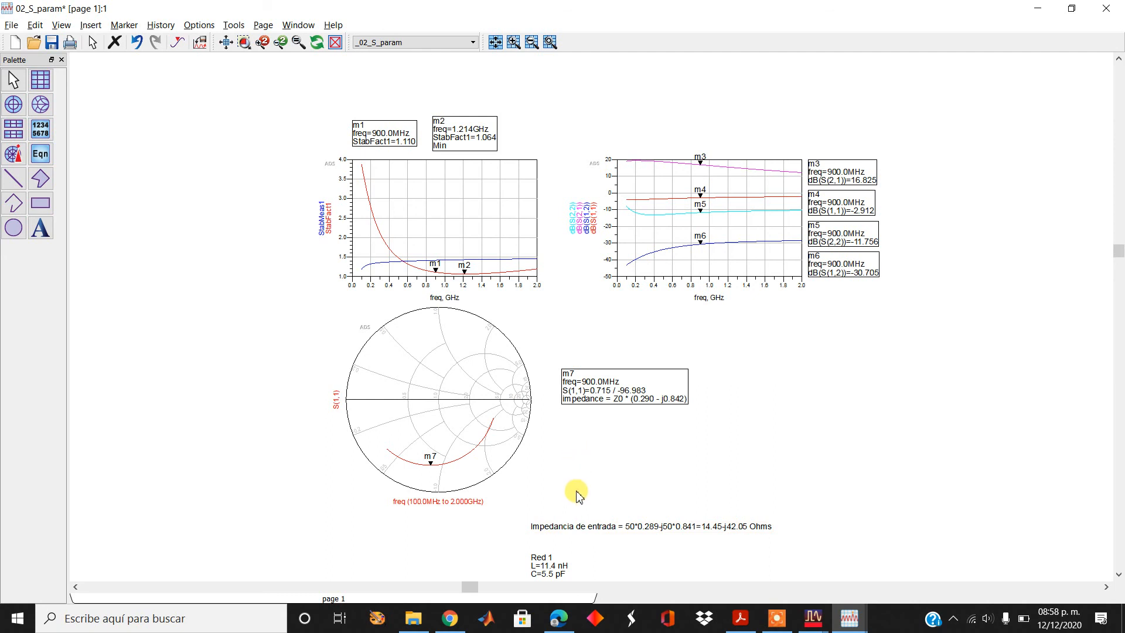
left_click(577, 526)
mouse_move(578, 526)
left_mouse_down()
mouse_move(582, 455)
mouse_move(605, 415)
left_mouse_up()
left_click(618, 466)
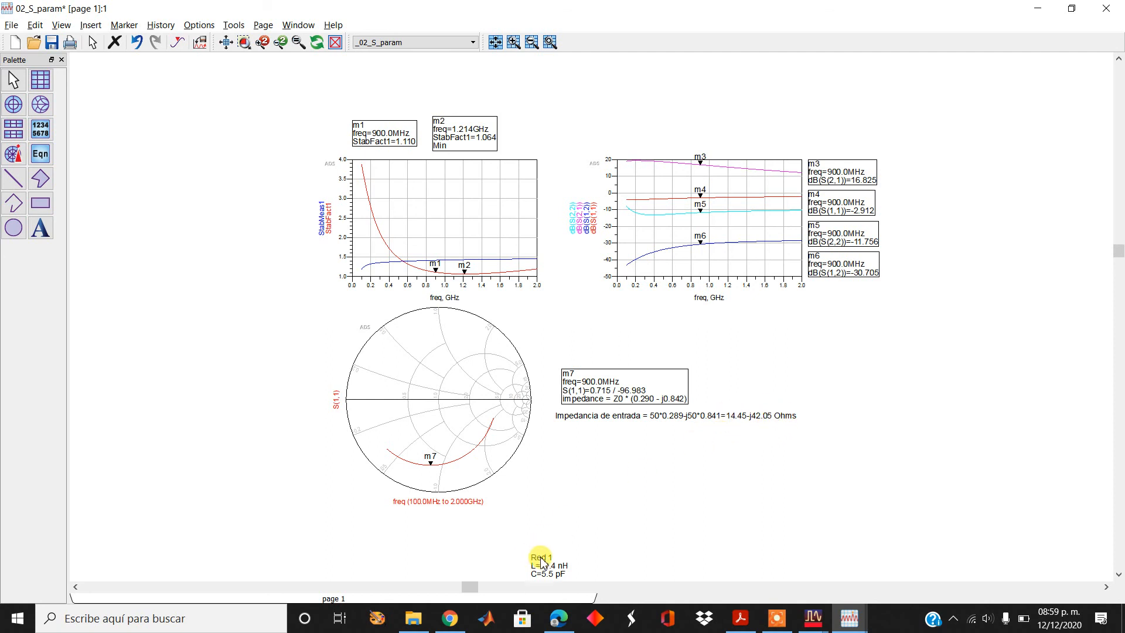
left_click_drag(557, 554, 592, 440)
left_click(645, 484)
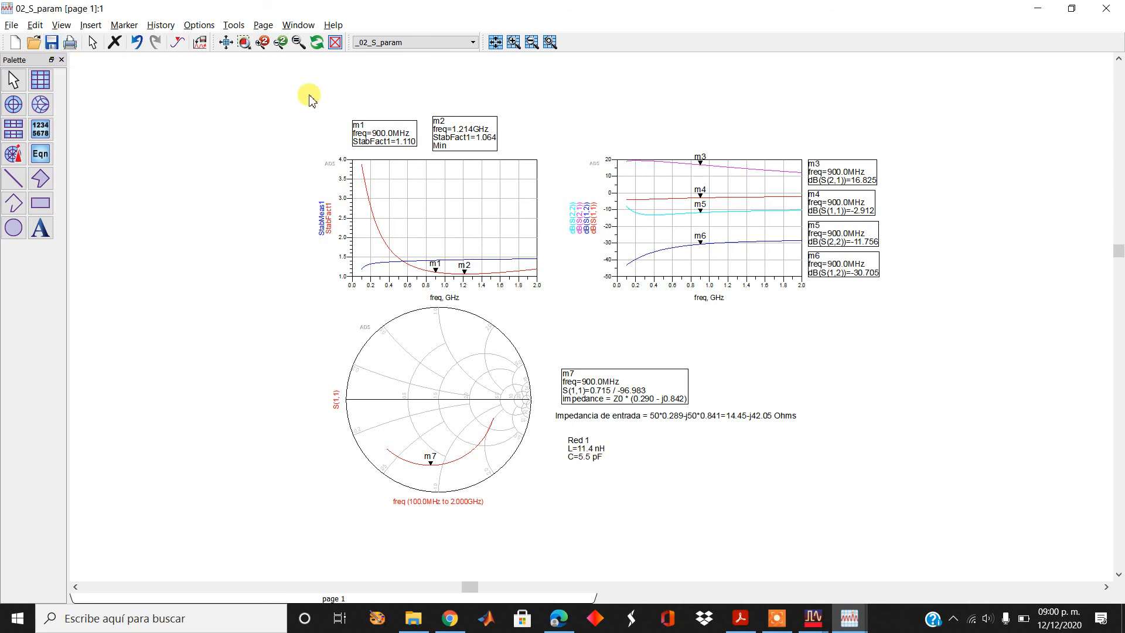
- Return to the 02_S_param schematic, select the whole circuit and clear the selection
left_click(1032, 12)
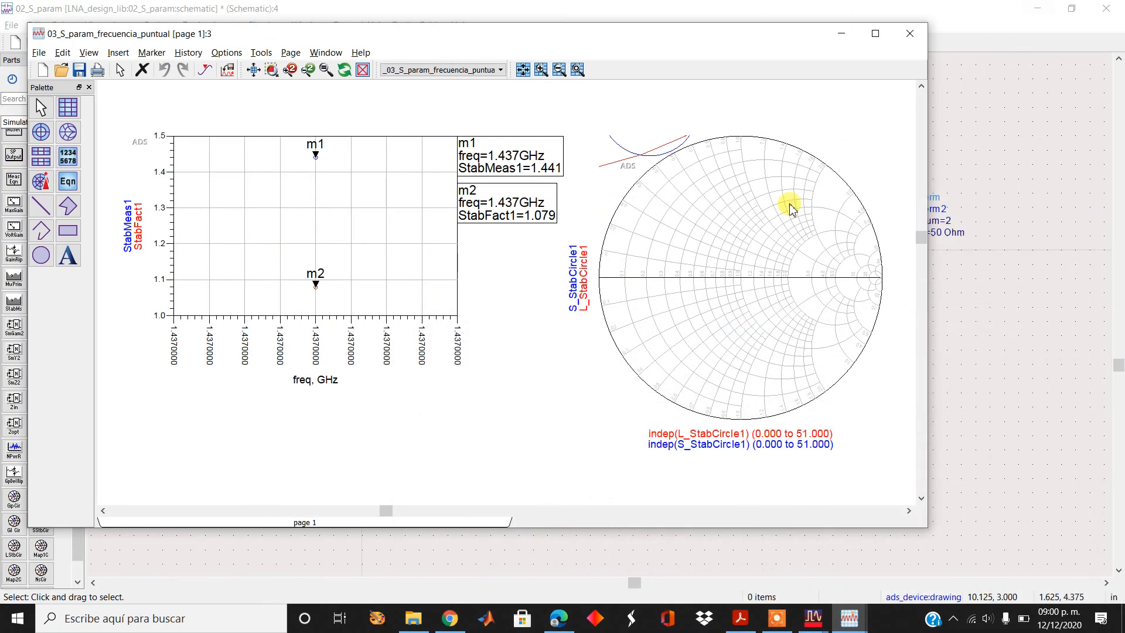
left_click(842, 34)
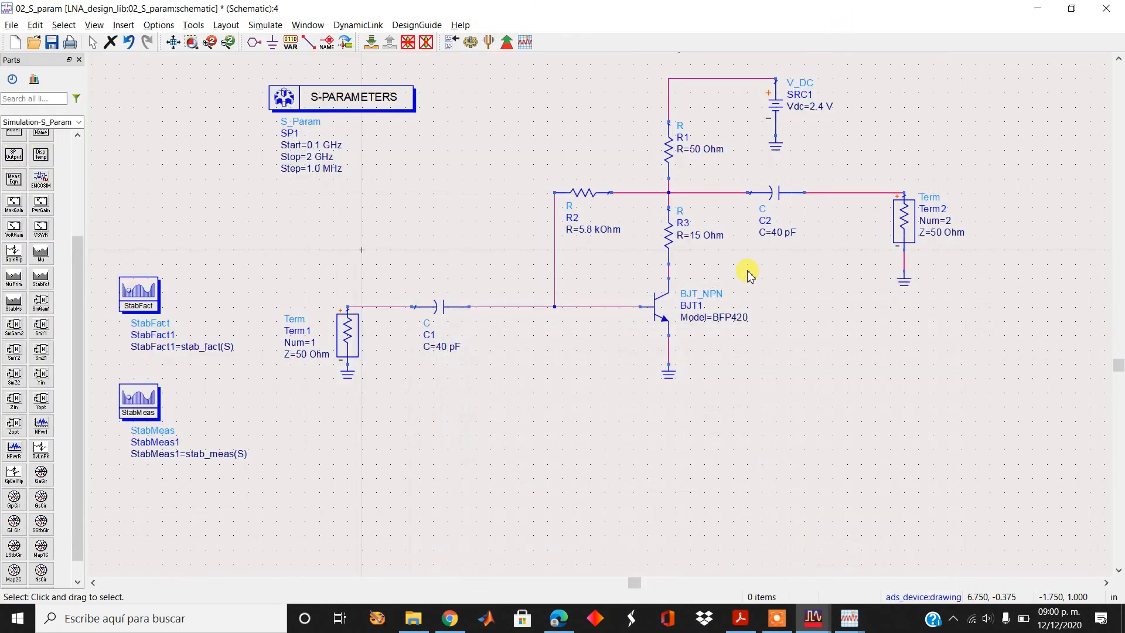
key("ctrl+a")
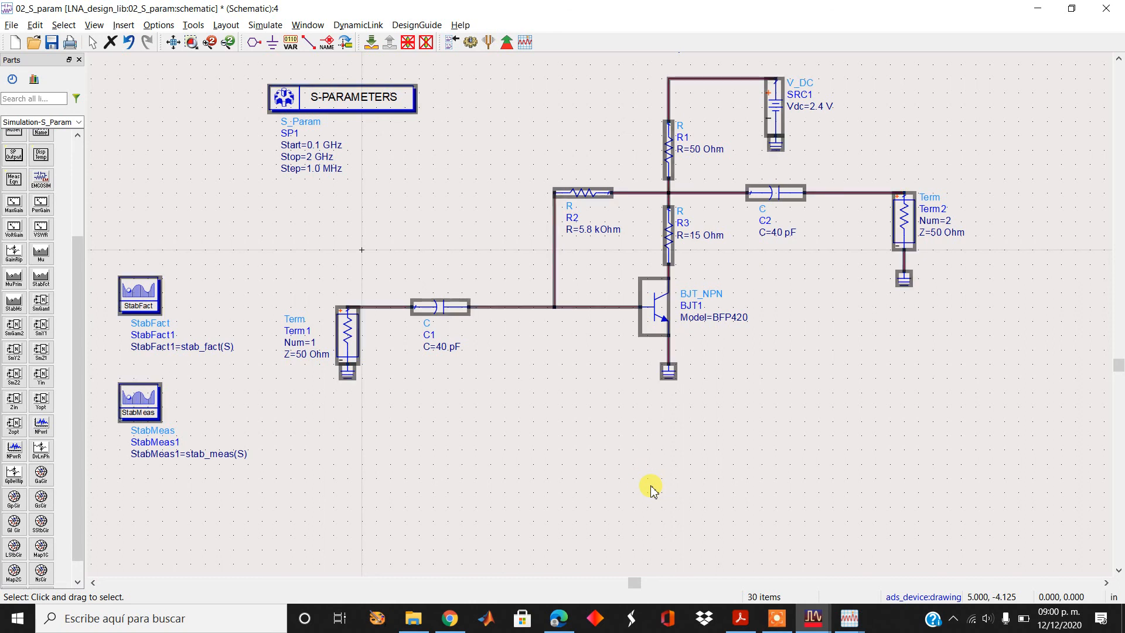
left_click(548, 426)
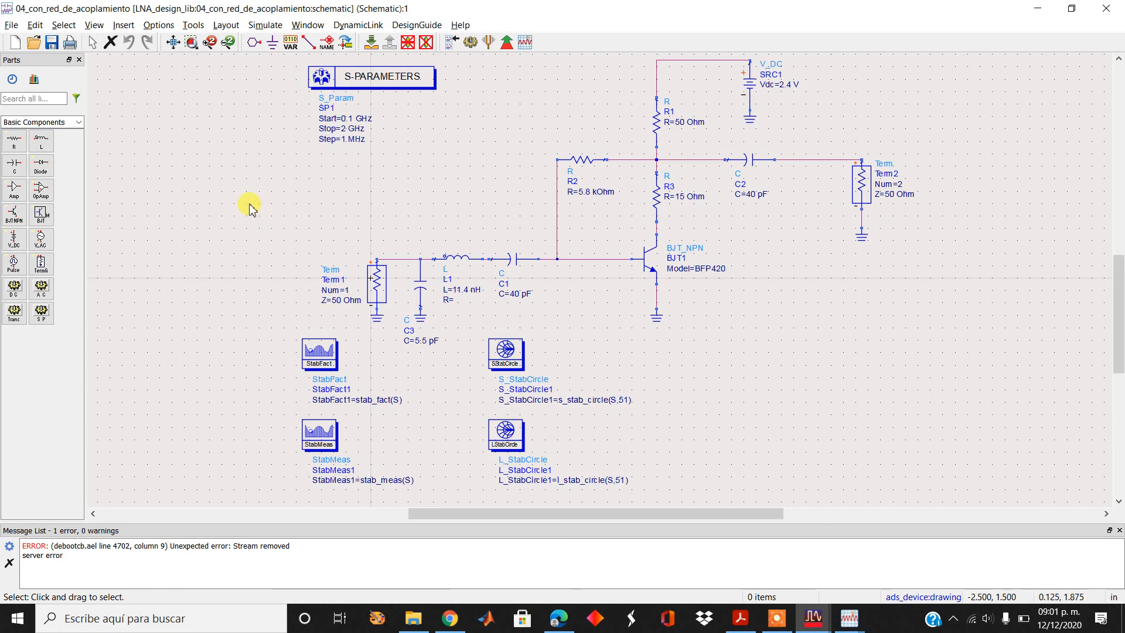
- Bring up the 04_con_red_de_acoplamiento data display and select its StabMeas1 and StabFact1 plot for examination
left_click(1038, 9)
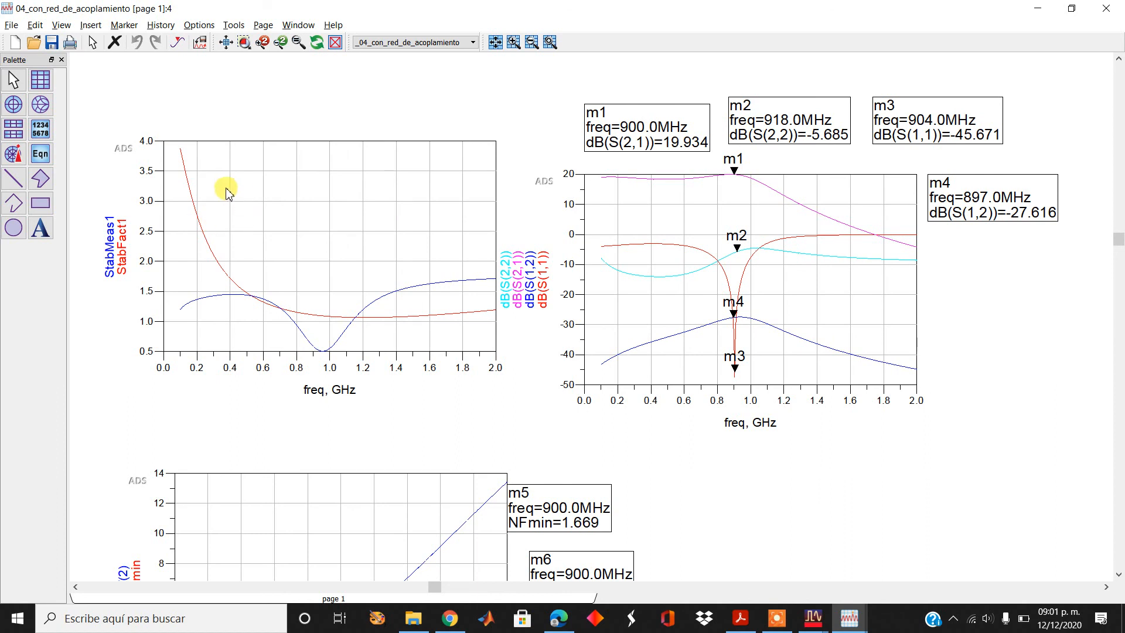
left_click(241, 209)
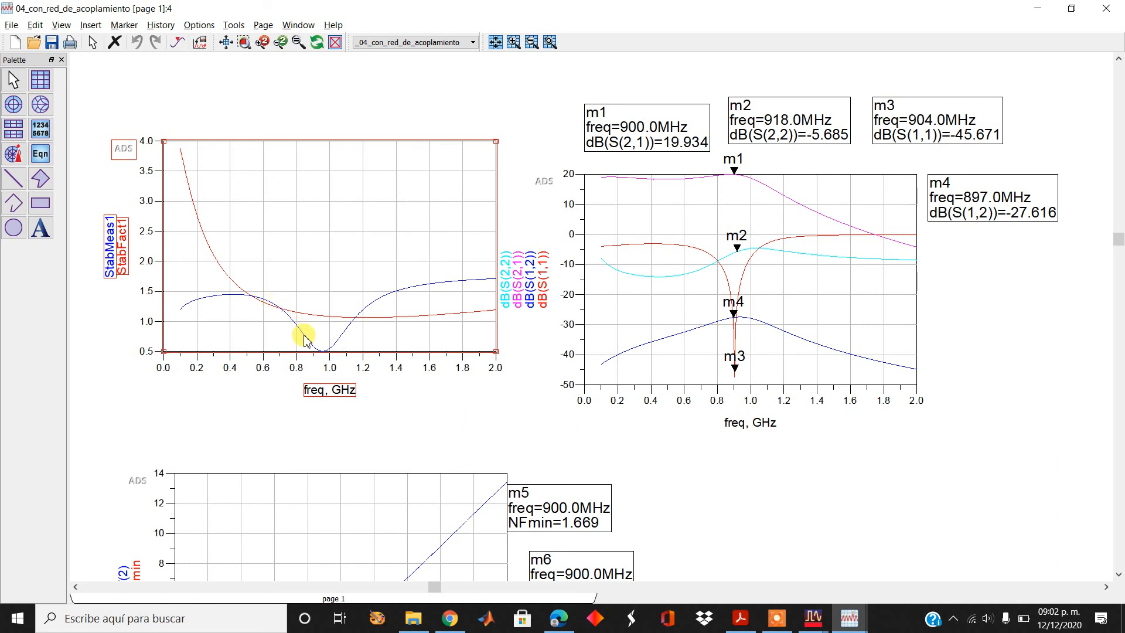
- Examine the S-parameter traces and the m1 to m4 marker readouts on the matched amplifier's dB plot
left_click(532, 366)
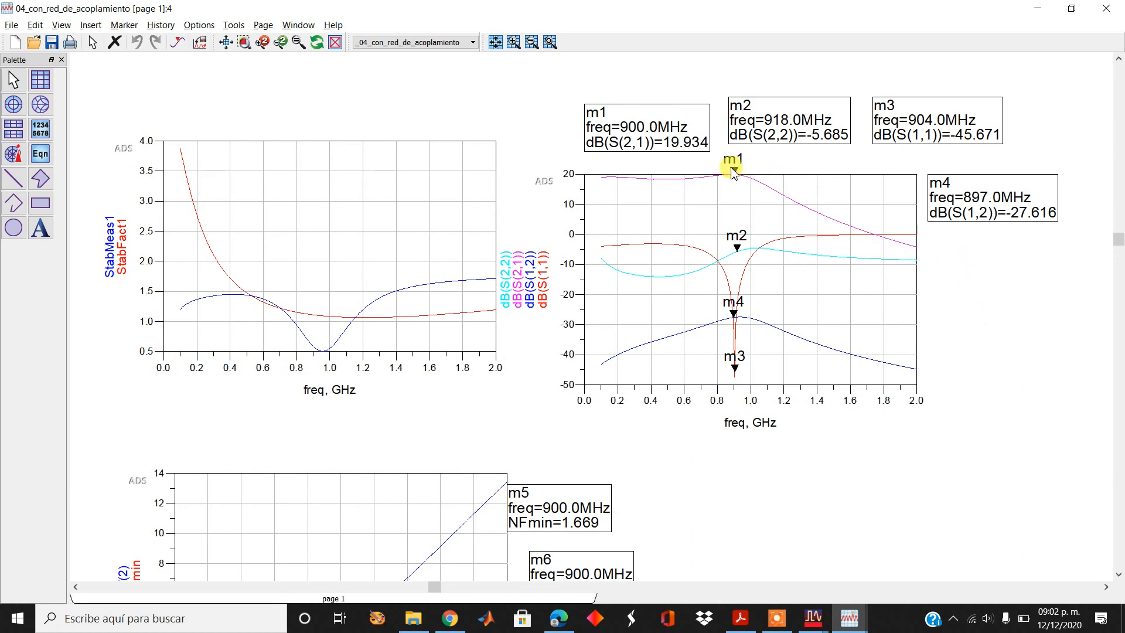
left_click(712, 176)
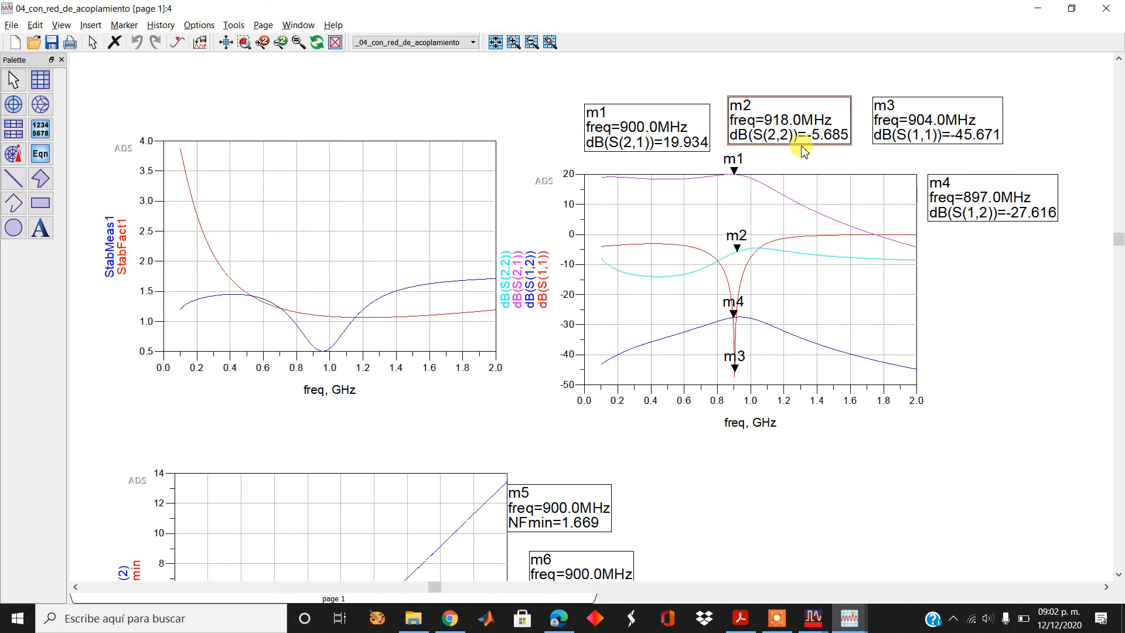
left_click(934, 104)
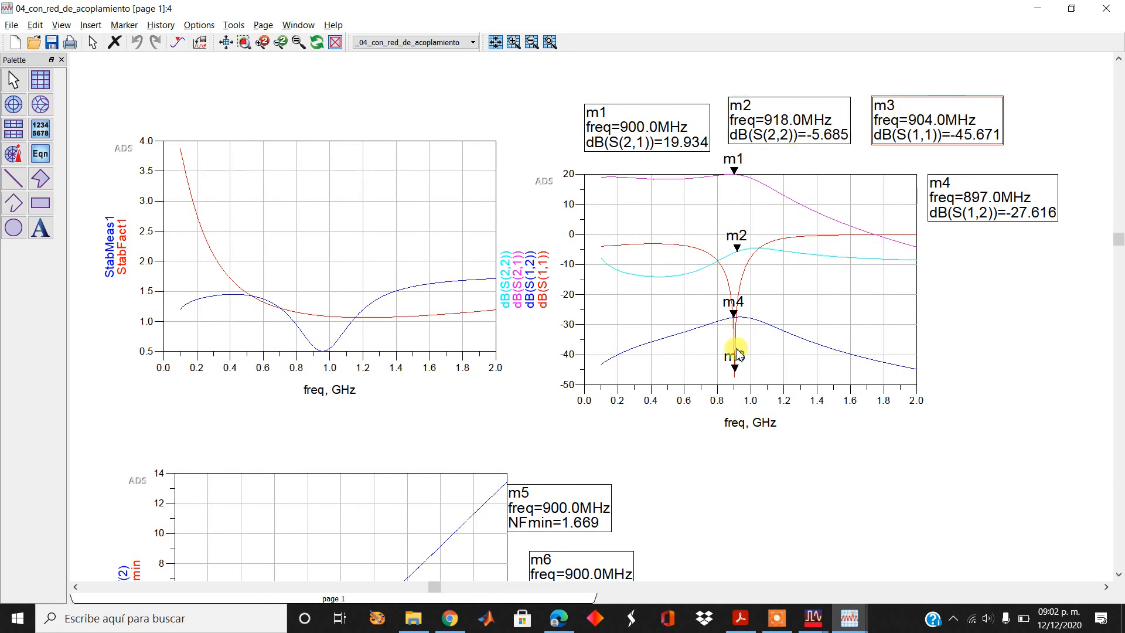
left_click(782, 242)
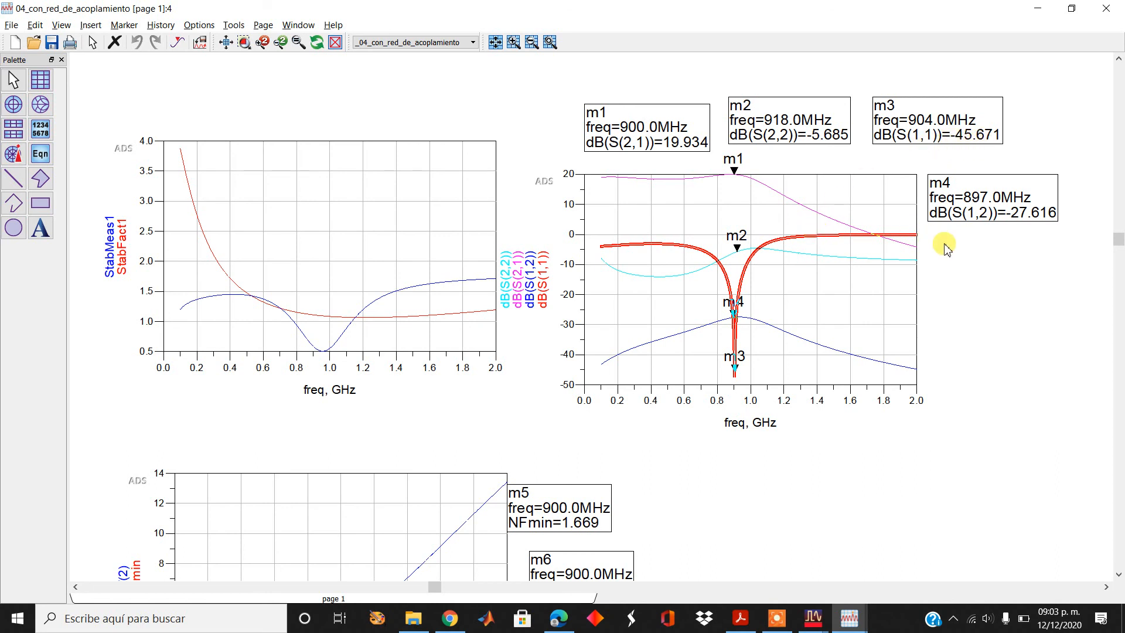
left_click(976, 216)
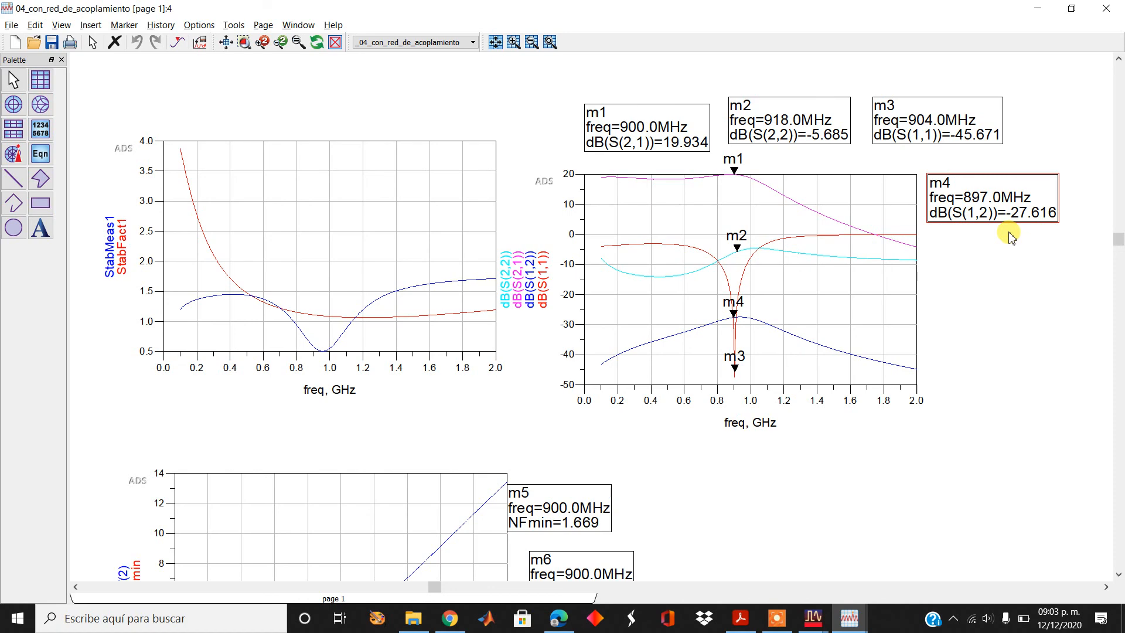
- Return to the 04_con_red_de_acoplamiento schematic, check the noise calculation option of the SP1 simulation controller and accept its settings
left_click(1039, 9)
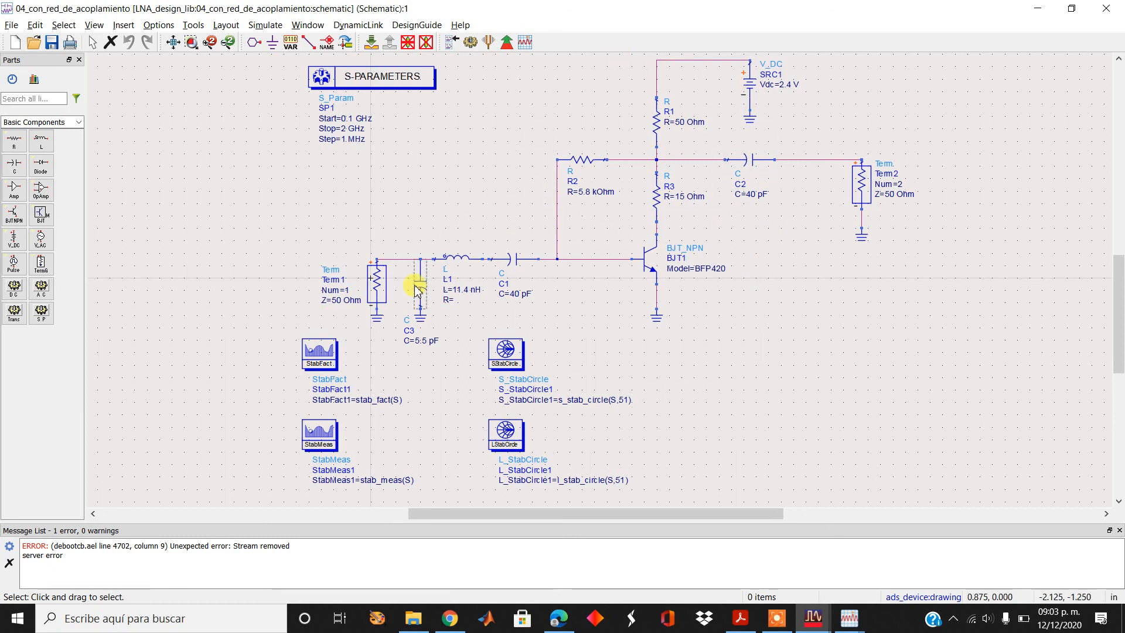
left_click(470, 152)
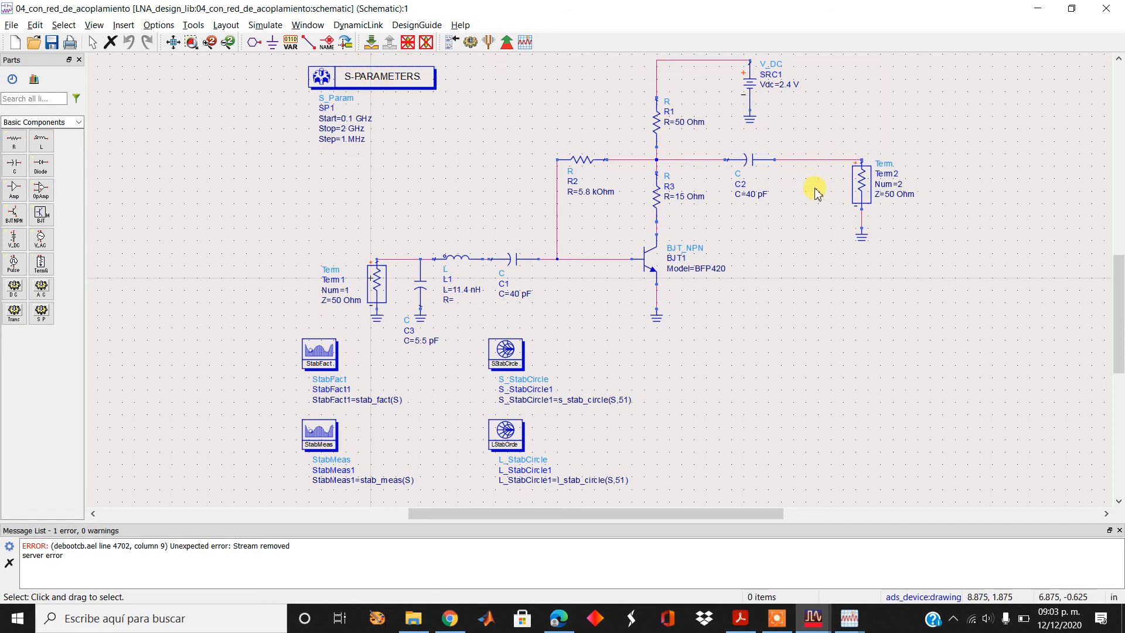
double_click(375, 87)
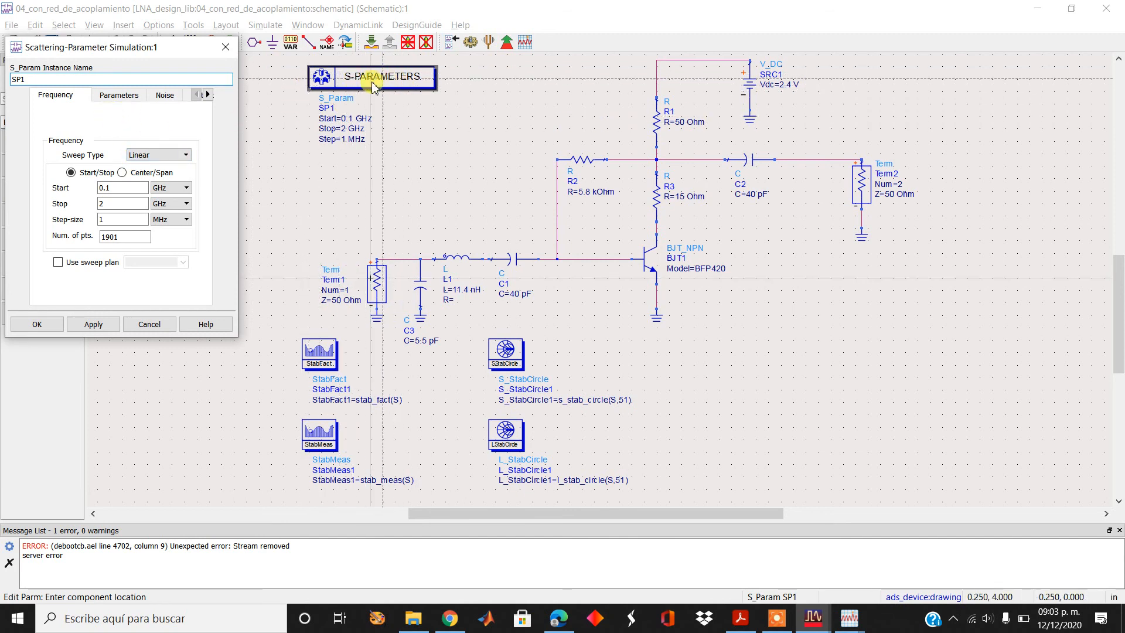
left_click(164, 96)
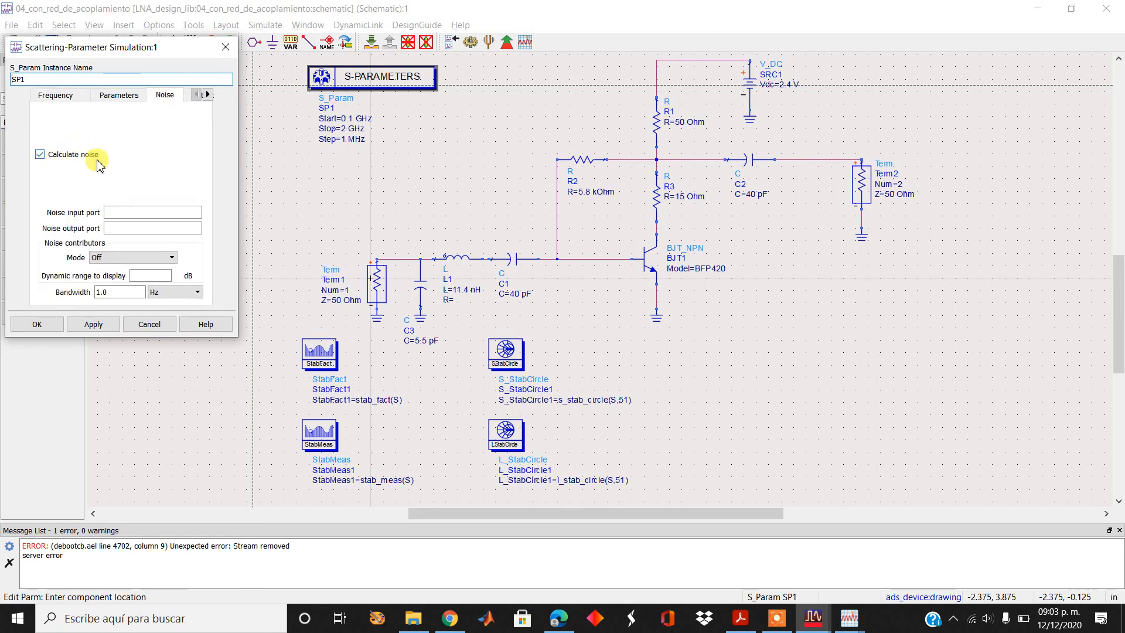
left_click(37, 326)
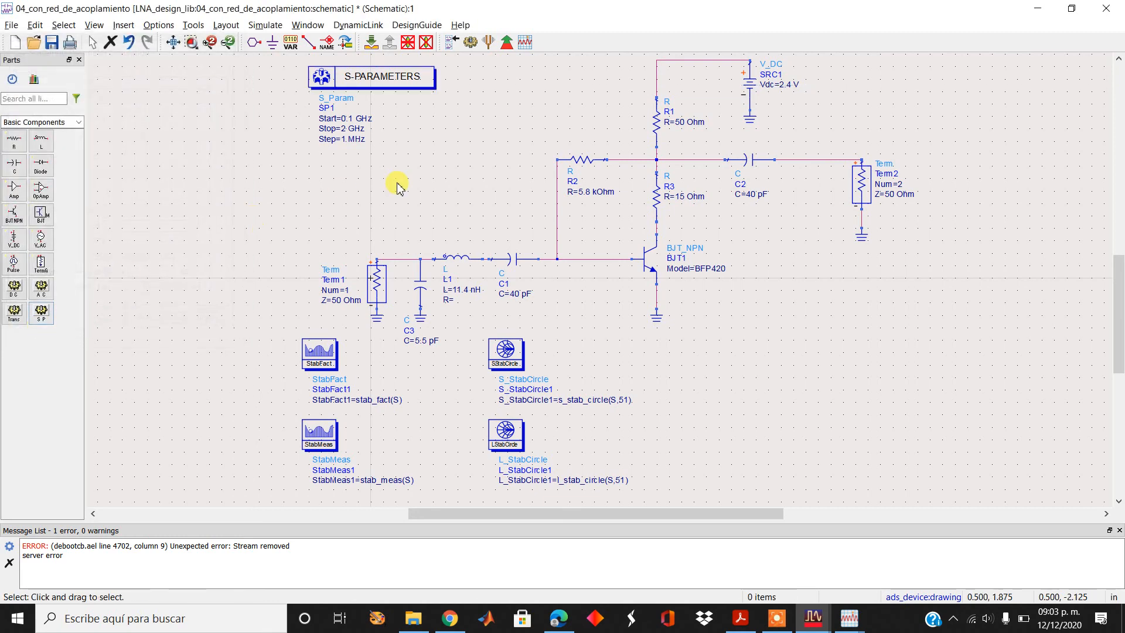
- Simulate the matched amplifier, read the simulation messages in an enlarged status window and close it
left_click(470, 42)
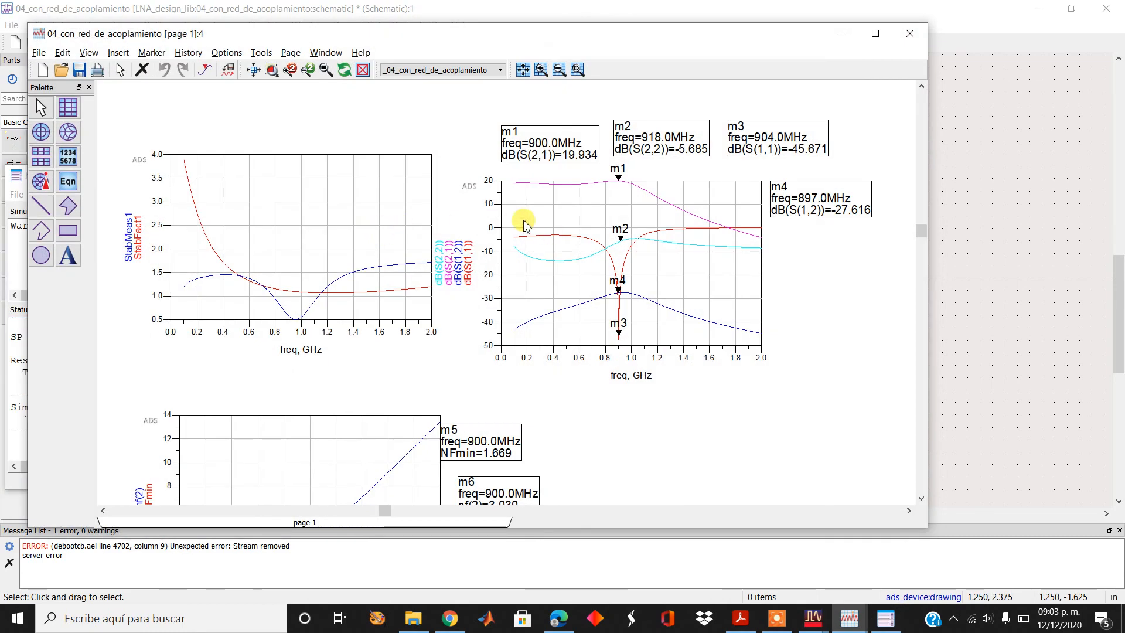
left_click(841, 34)
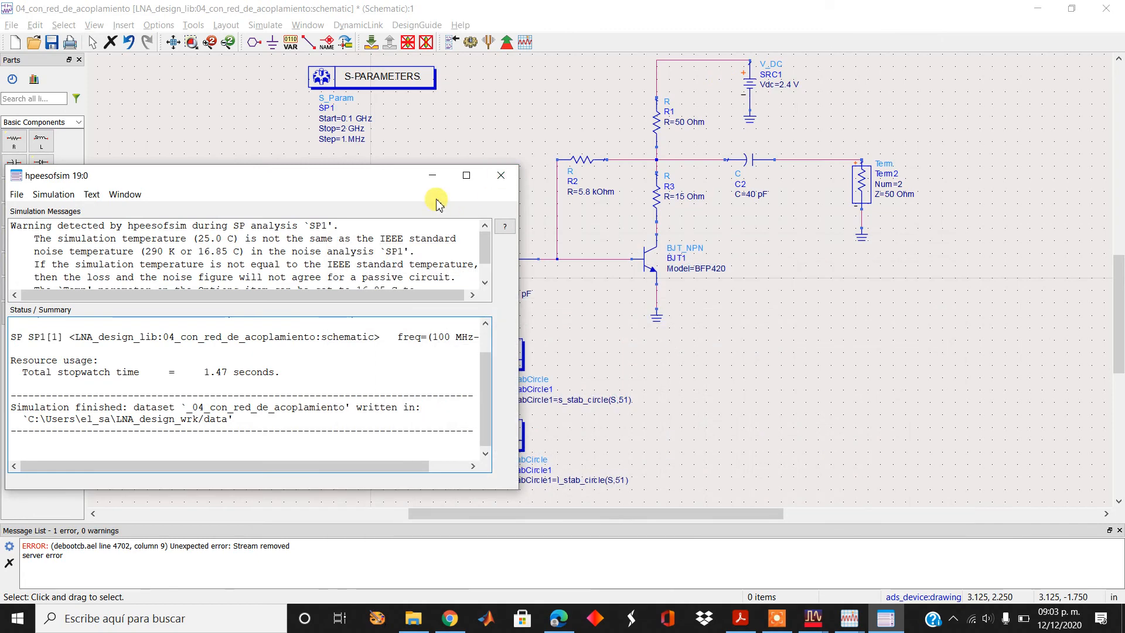
left_click(466, 174)
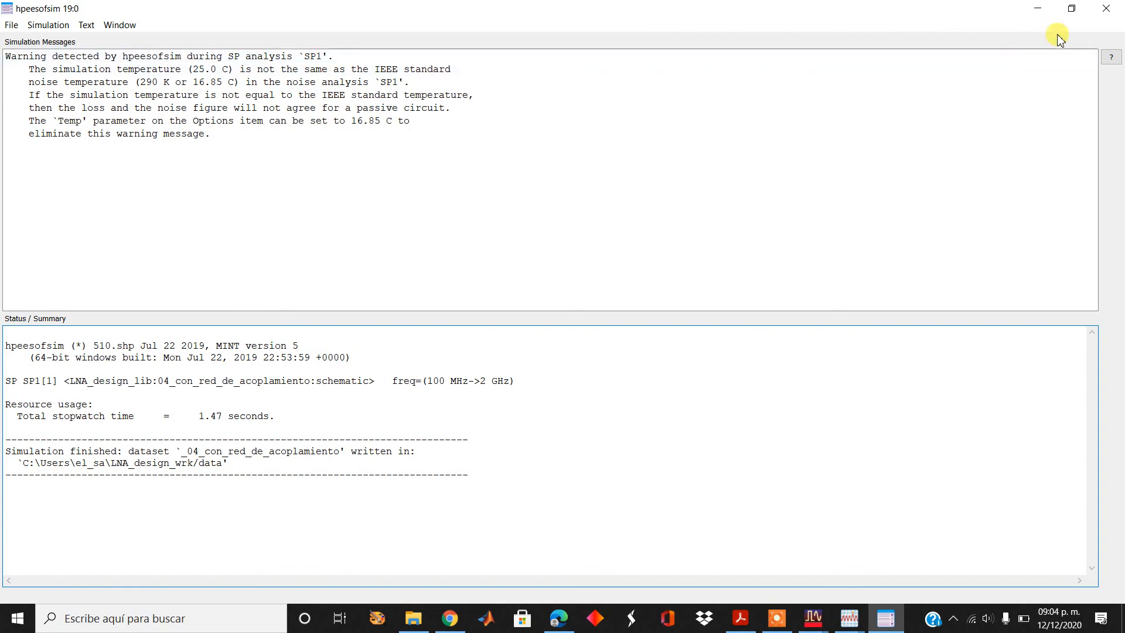
left_click(1100, 13)
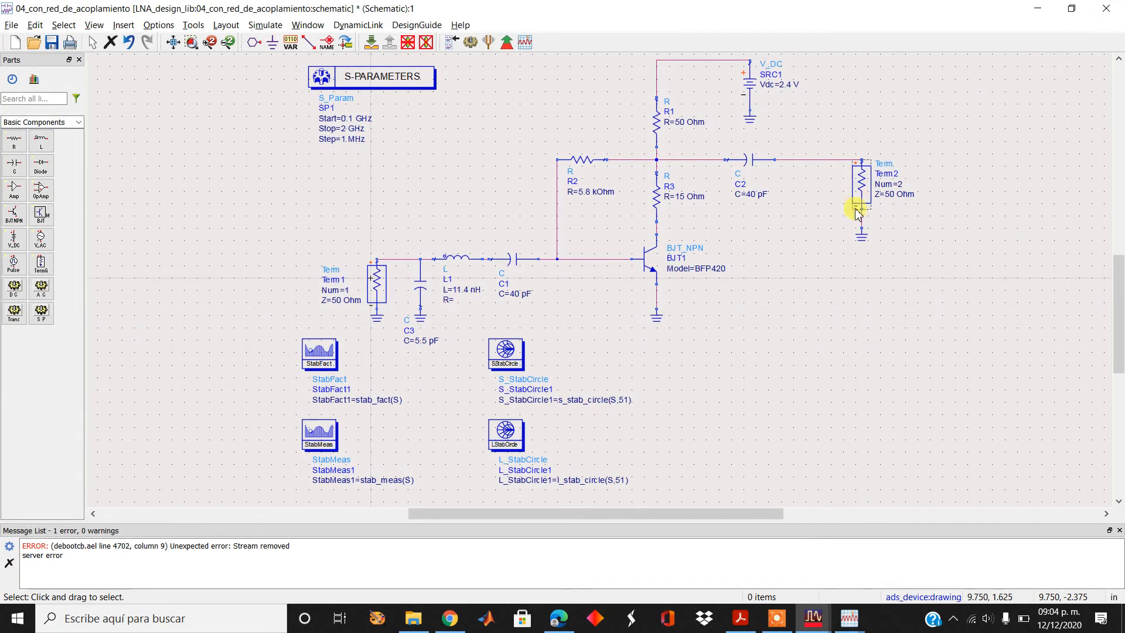
- Bring up the 04_con_red_de_acoplamiento data display at full size and show its nf(2) and NFmin plot
left_click(851, 622)
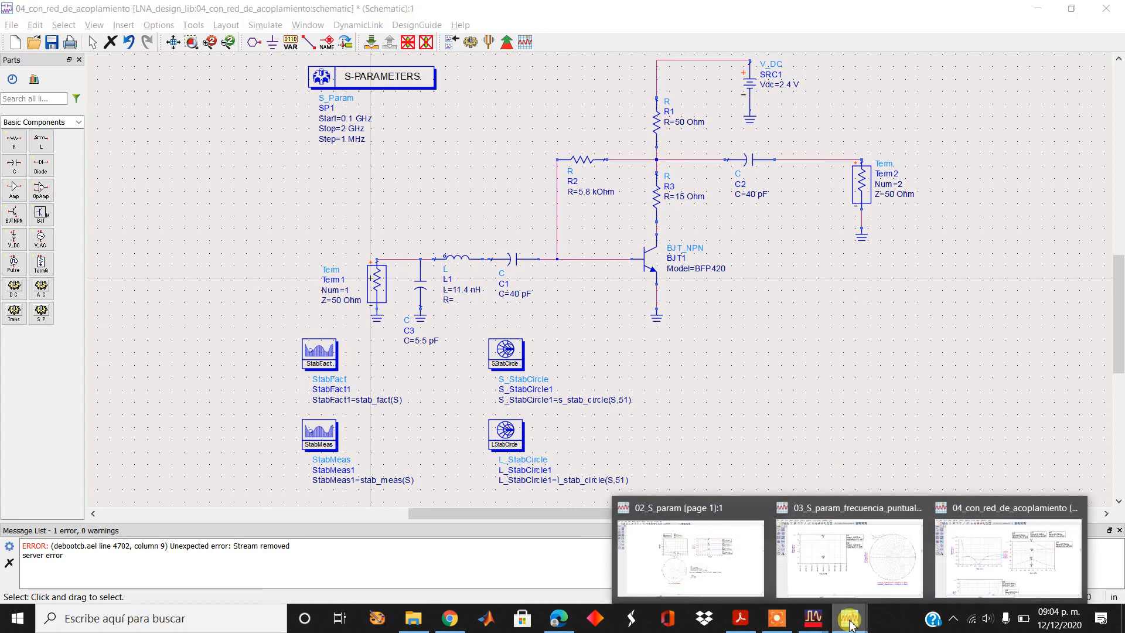
left_click(967, 571)
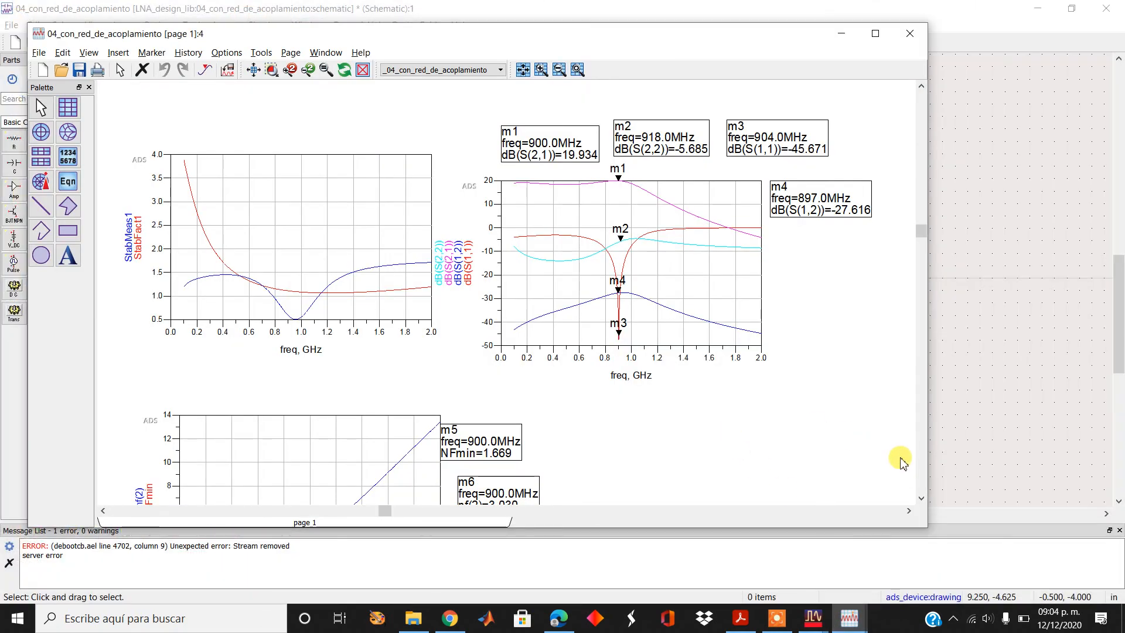
left_click(873, 33)
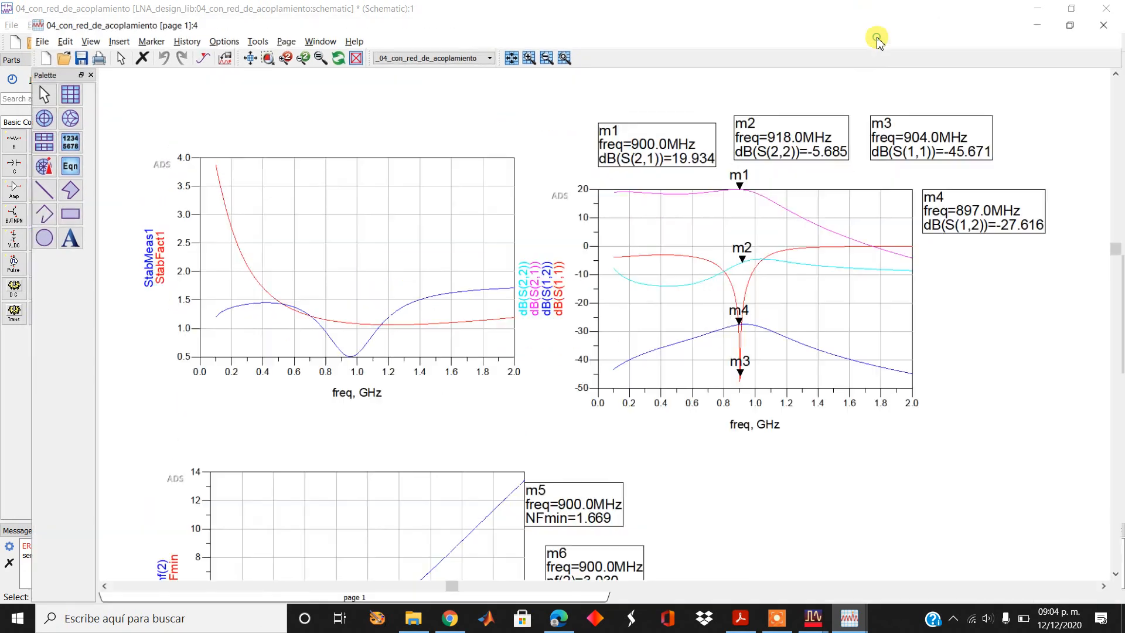
left_click(1118, 575)
left_click(1118, 575)
left_click(1118, 575)
left_click(1118, 575)
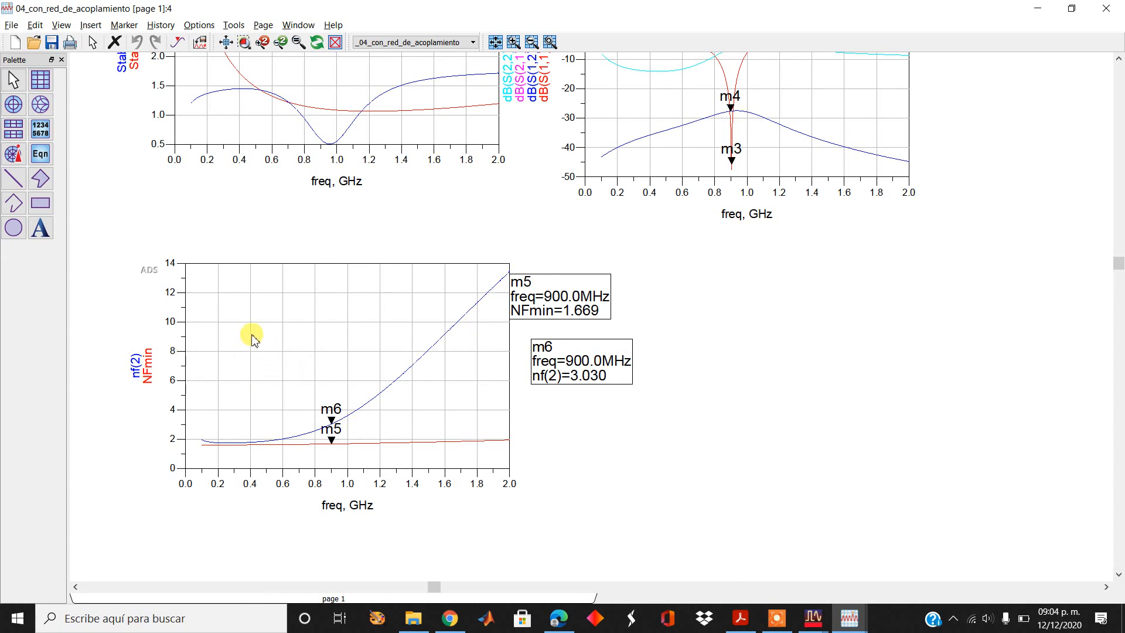
- Open the noise plot's trace settings, find NFmin and nf(2) among the dataset variables and cancel the dialog
double_click(245, 378)
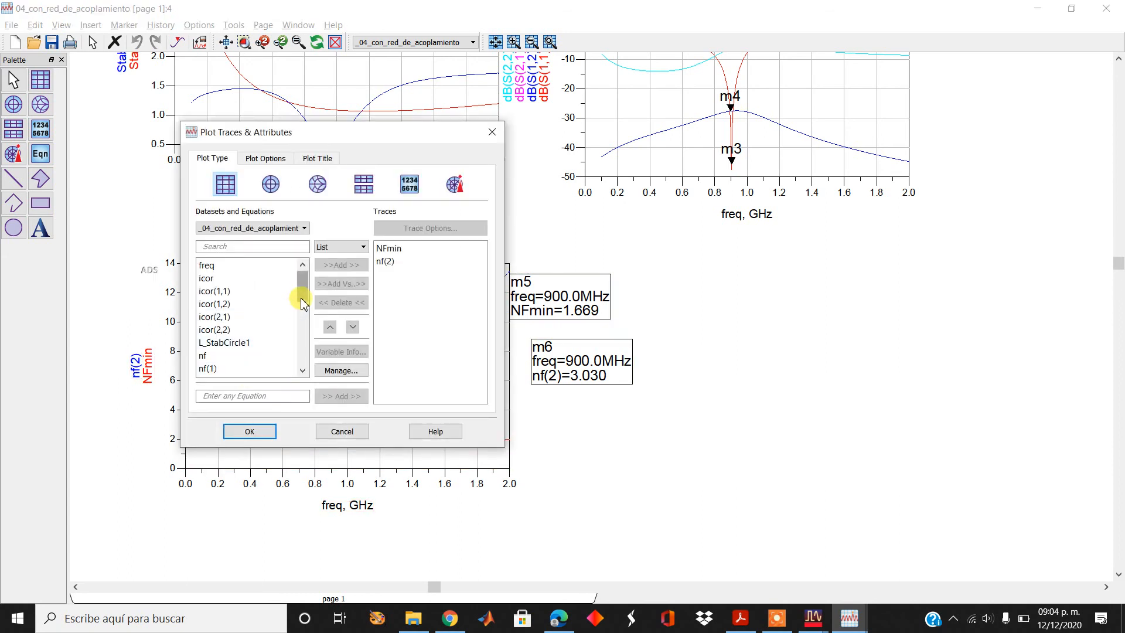
left_click_drag(302, 298, 302, 312)
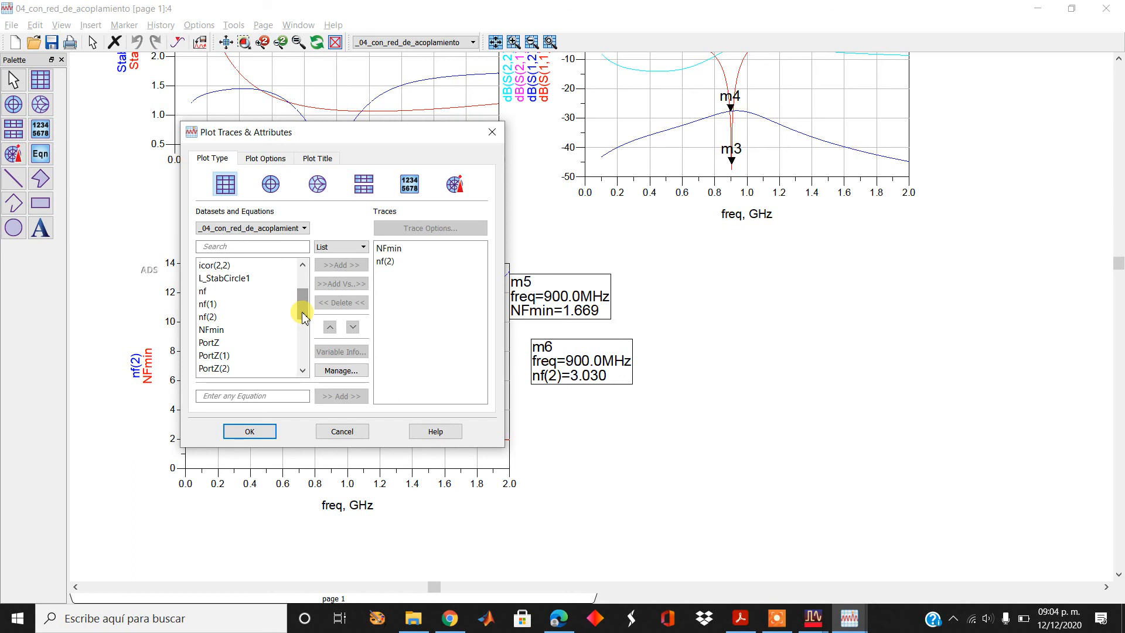
left_click(222, 337)
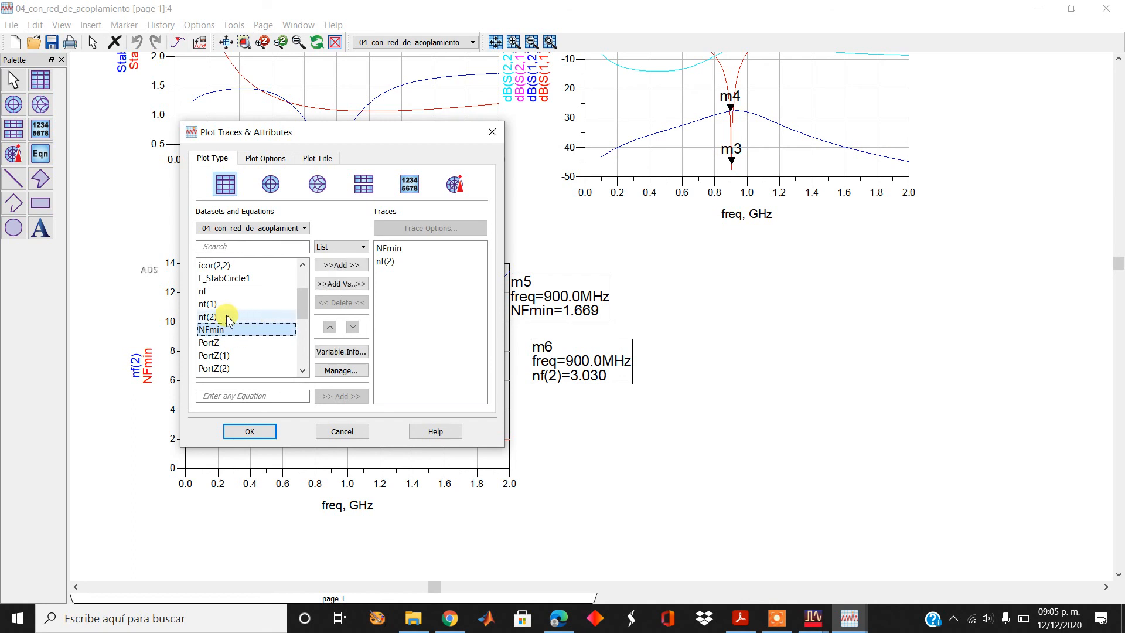
left_click(228, 317)
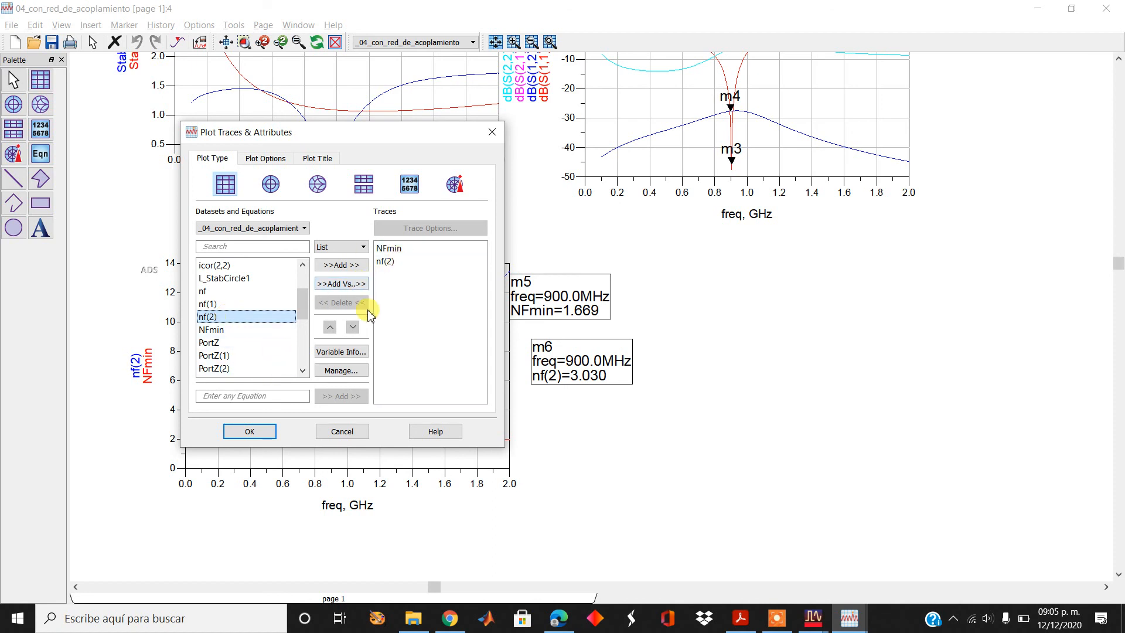
left_click(346, 435)
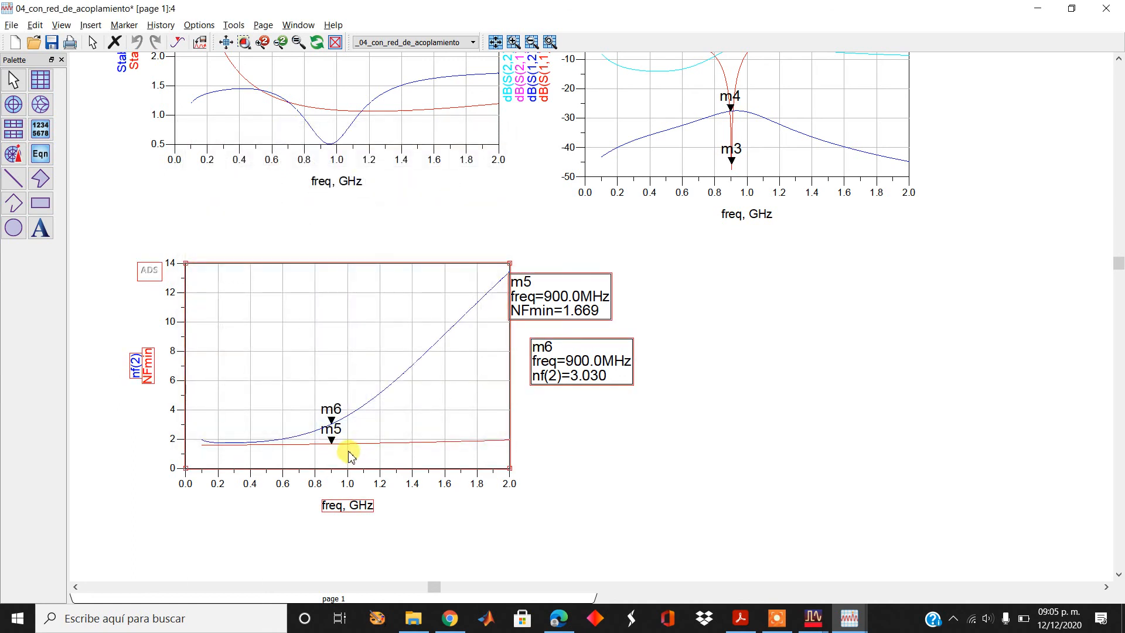
- Examine the NFmin and nf(2) traces on the noise figure plot one after the other
left_click(607, 445)
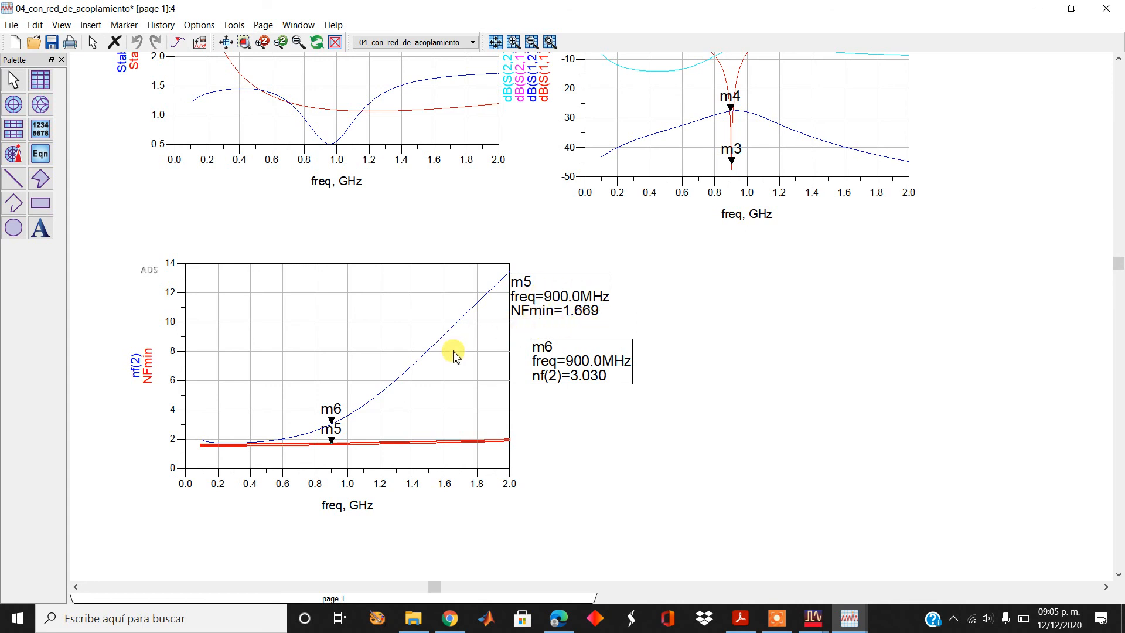
left_click(373, 403)
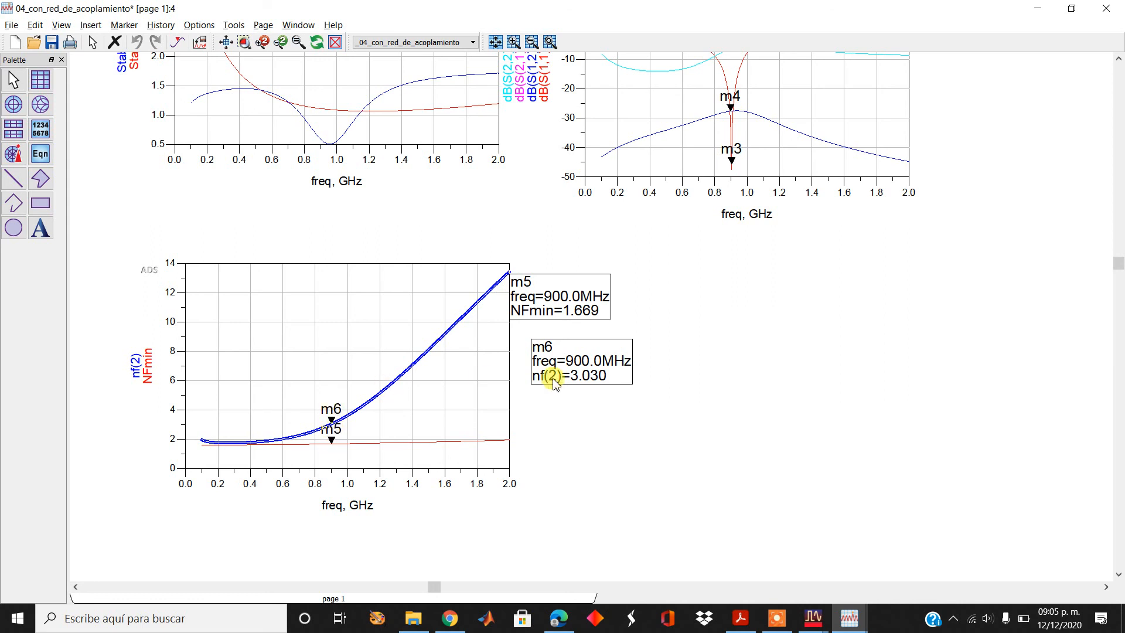
left_click(713, 354)
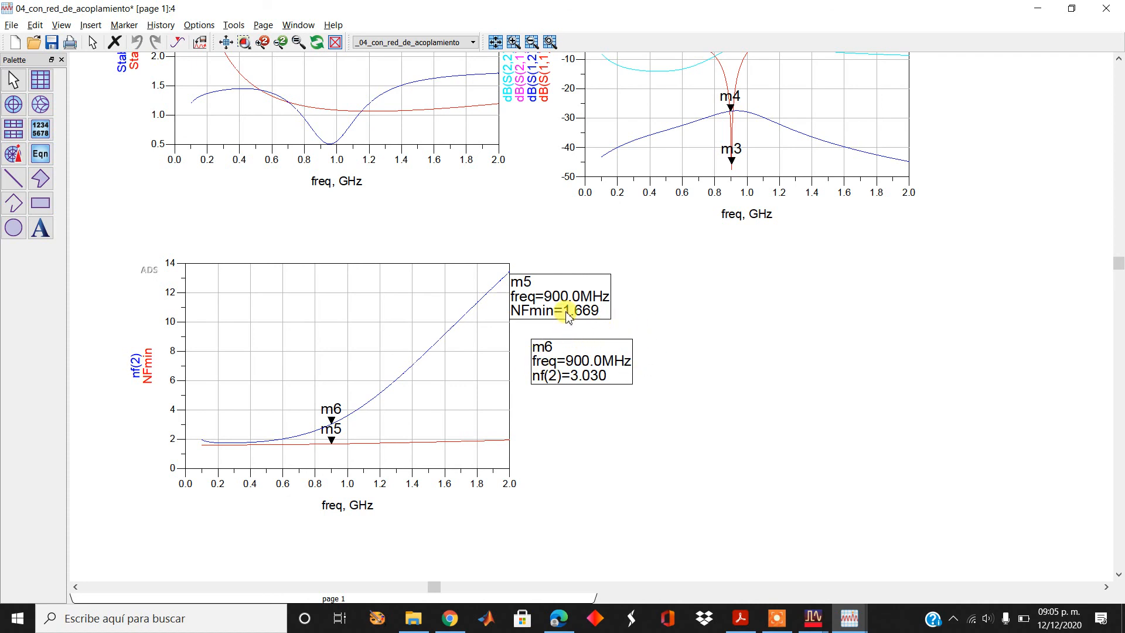
- Move the m5 and m6 marker readouts so they line up one above the other beside the noise figure plot
left_click(571, 284)
left_click_drag(580, 281, 588, 271)
left_click_drag(623, 349, 613, 337)
left_click(702, 336)
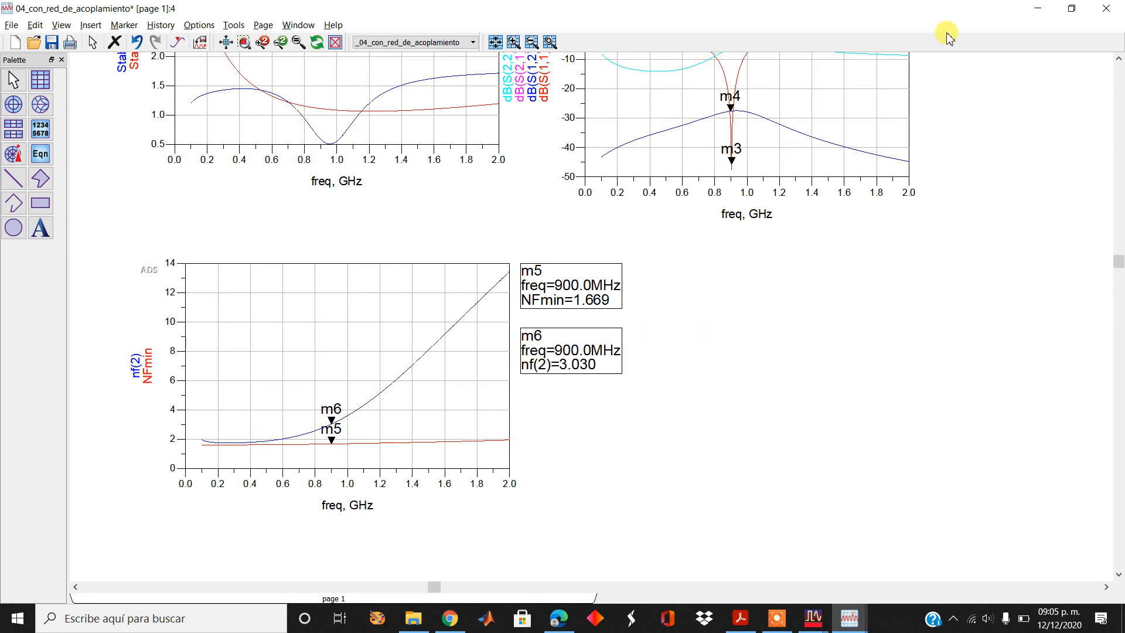
- Return to the matched amplifier's schematic and close the message list
left_click(1038, 8)
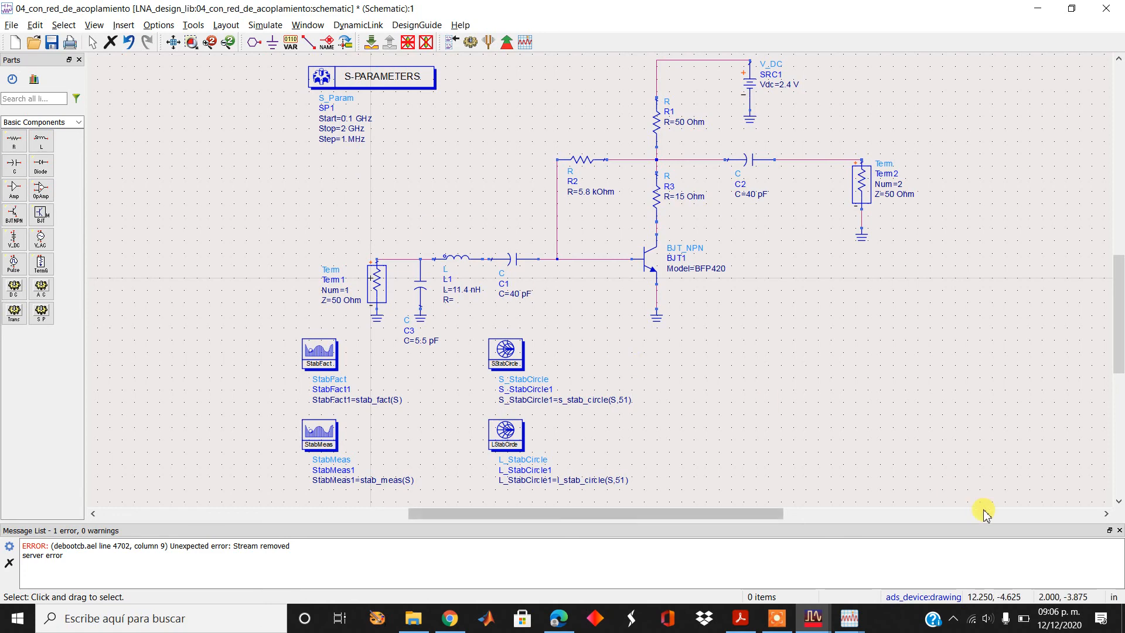
left_click(1119, 530)
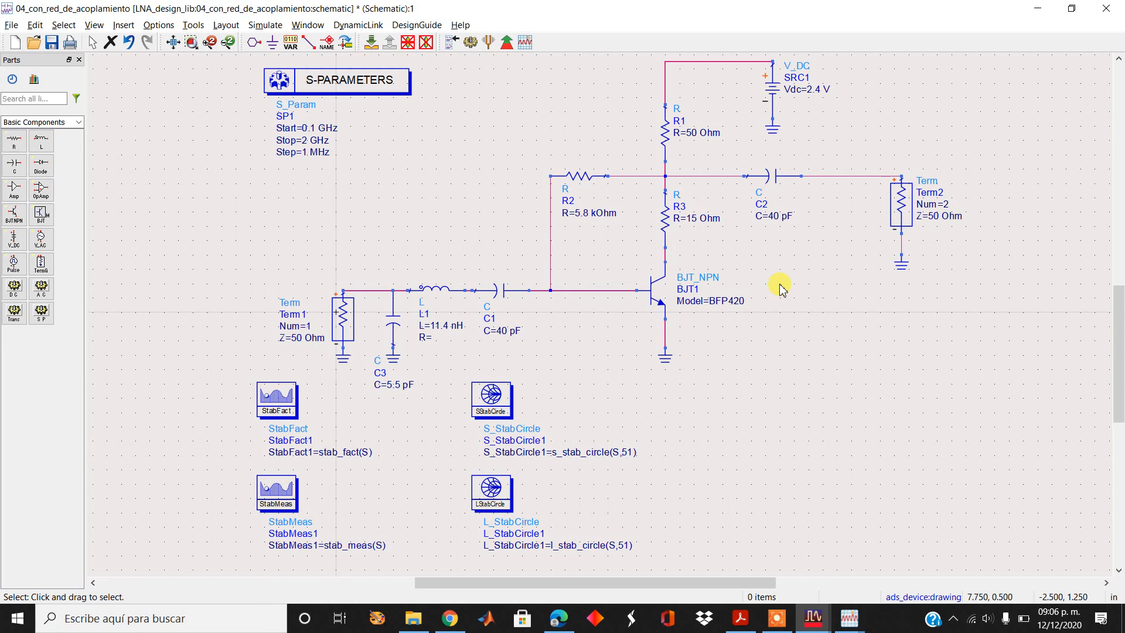
- Select the StabFact1, StabMeas1, S_StabCircle1 and L_StabCircle1 components in turn for examination and clear the selection
left_click(274, 412)
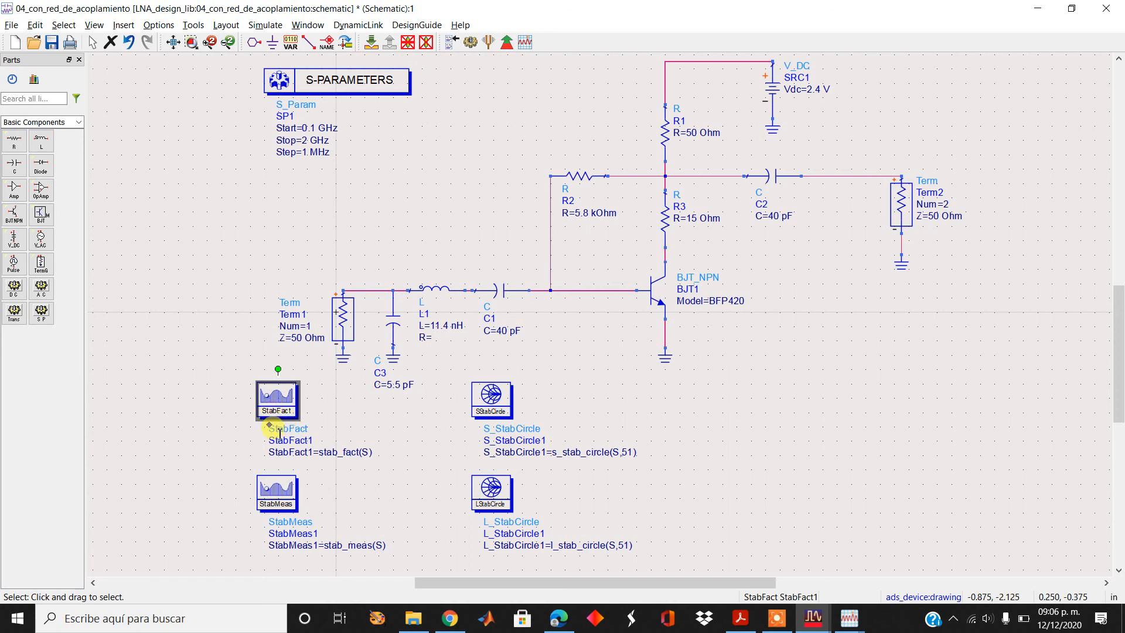
left_click(274, 497)
left_click(165, 432)
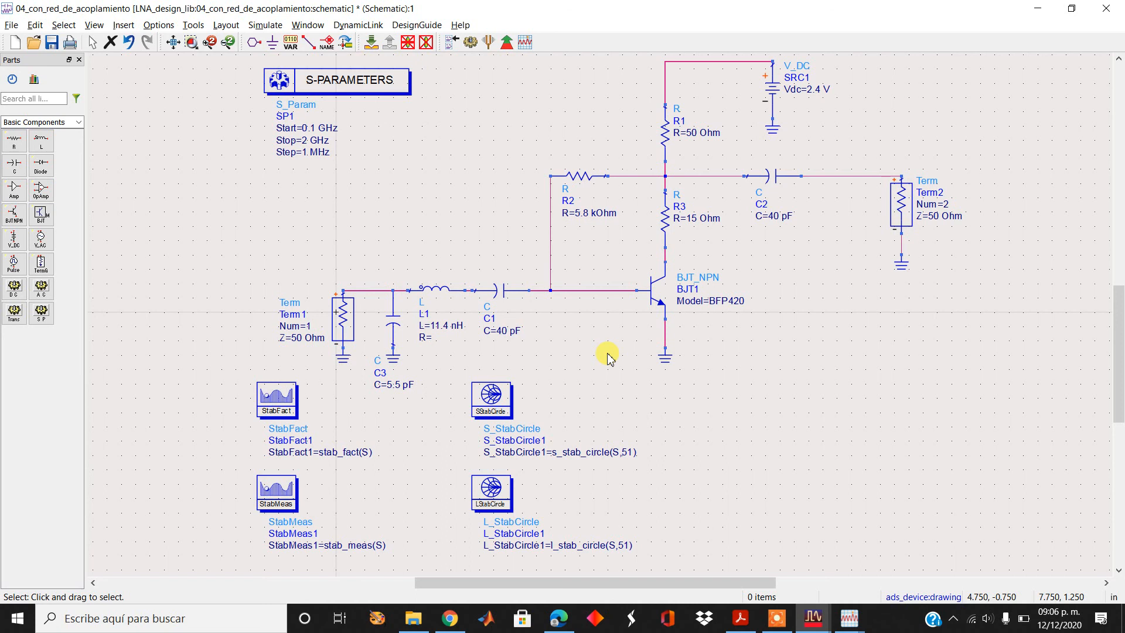
left_click(497, 396)
left_click(501, 492)
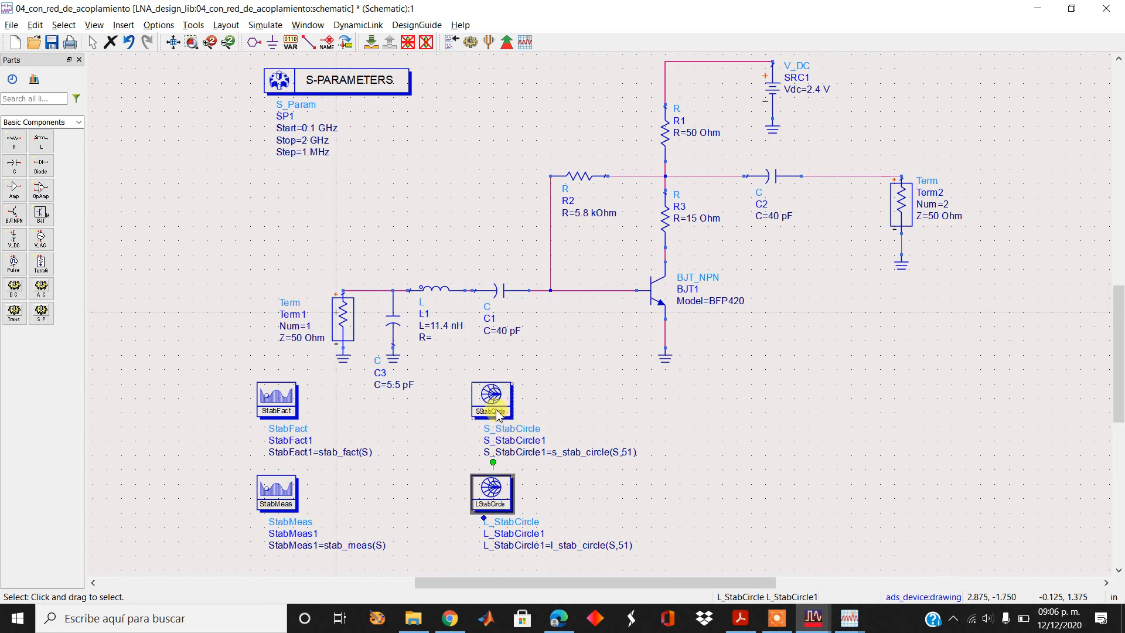
left_click(636, 433)
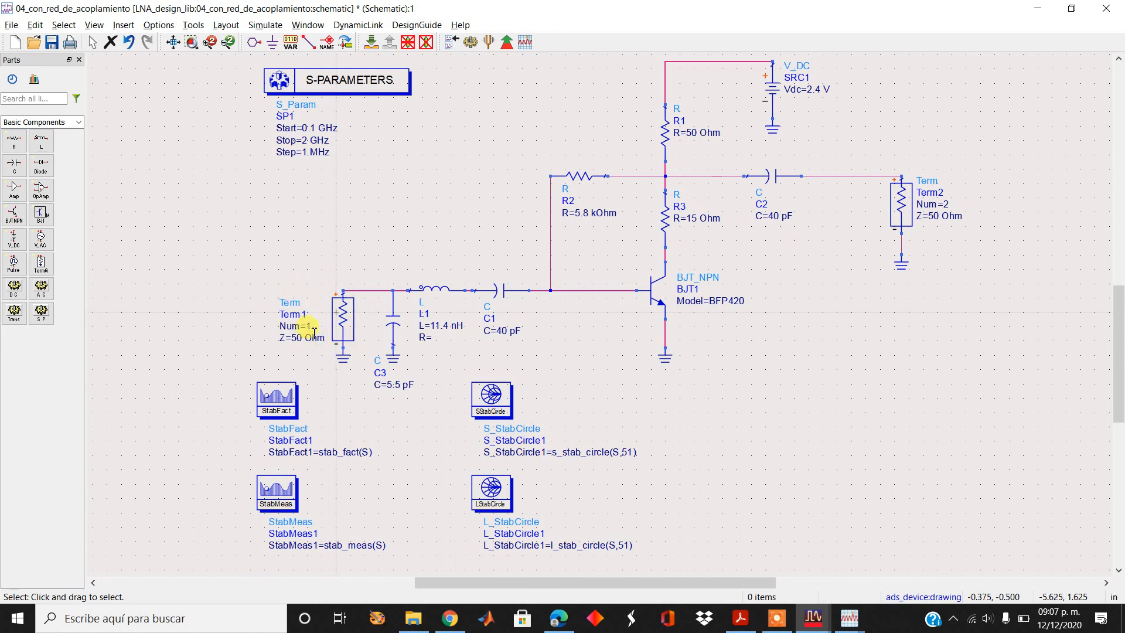
left_click(396, 234)
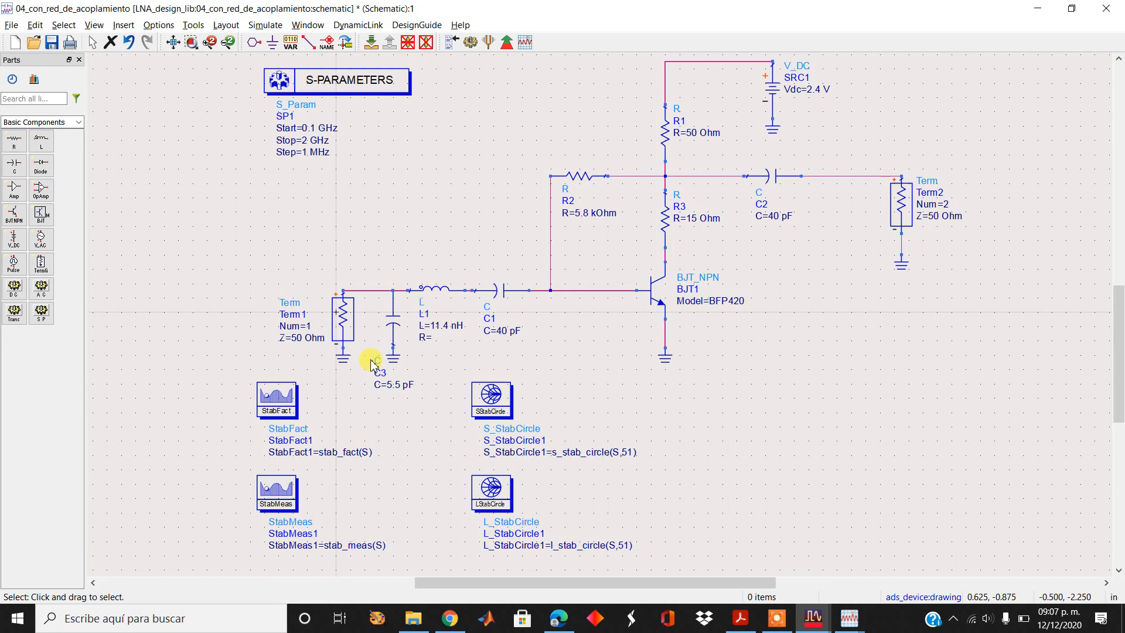
- Return to the matched amplifier's noise figure plot and examine the nf(2) and NFmin traces, leaving nothing selected
left_click(851, 617)
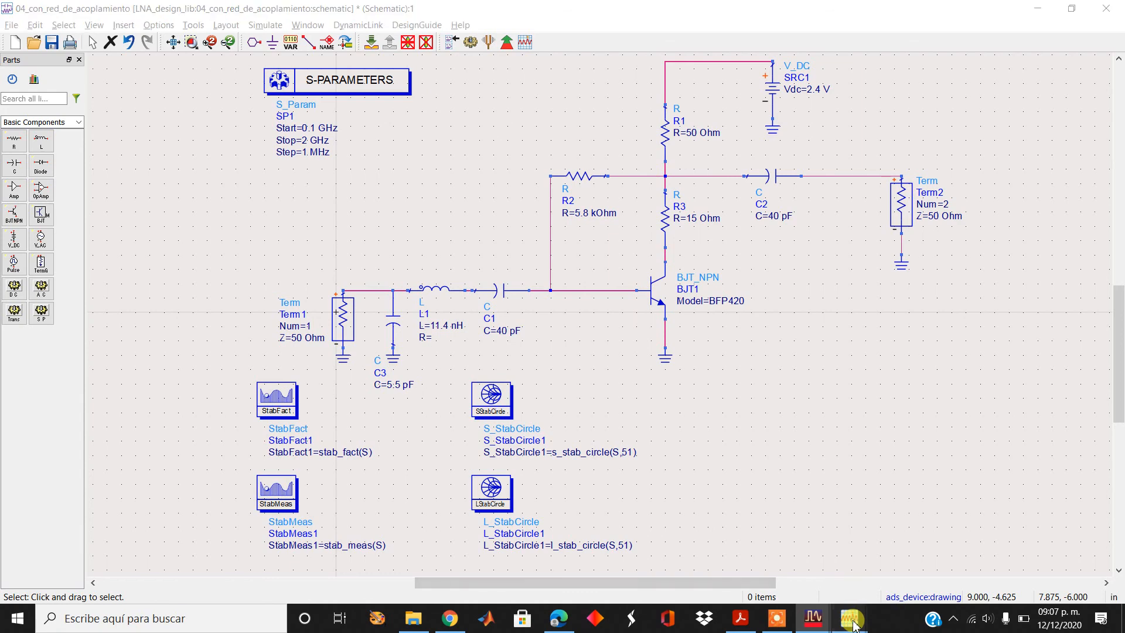
left_click(974, 557)
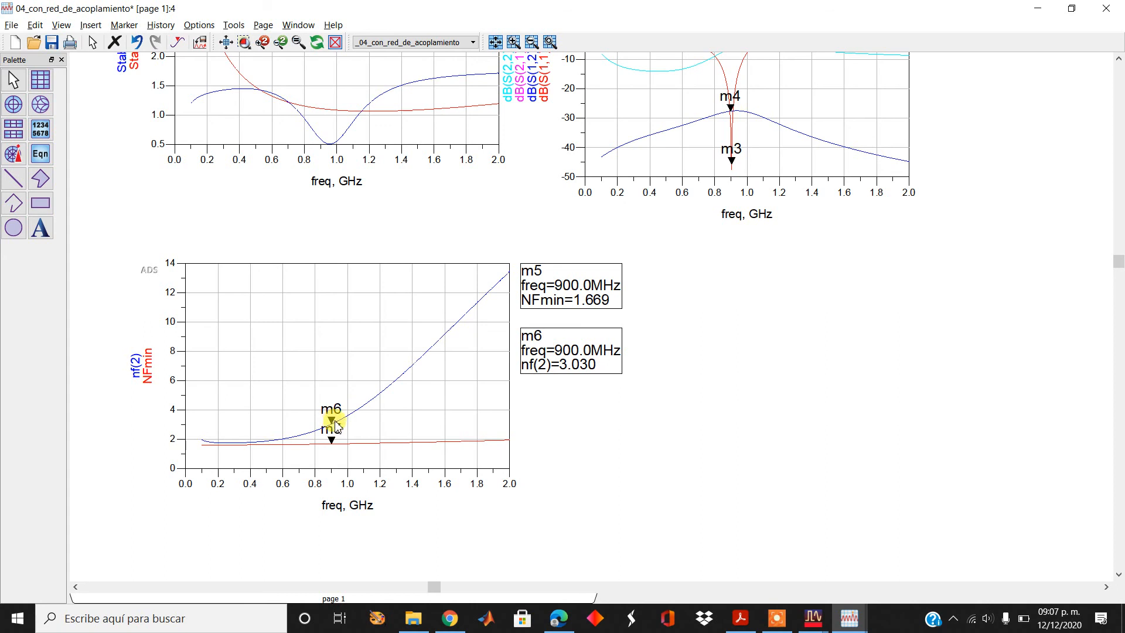
left_click(369, 406)
left_click(369, 406)
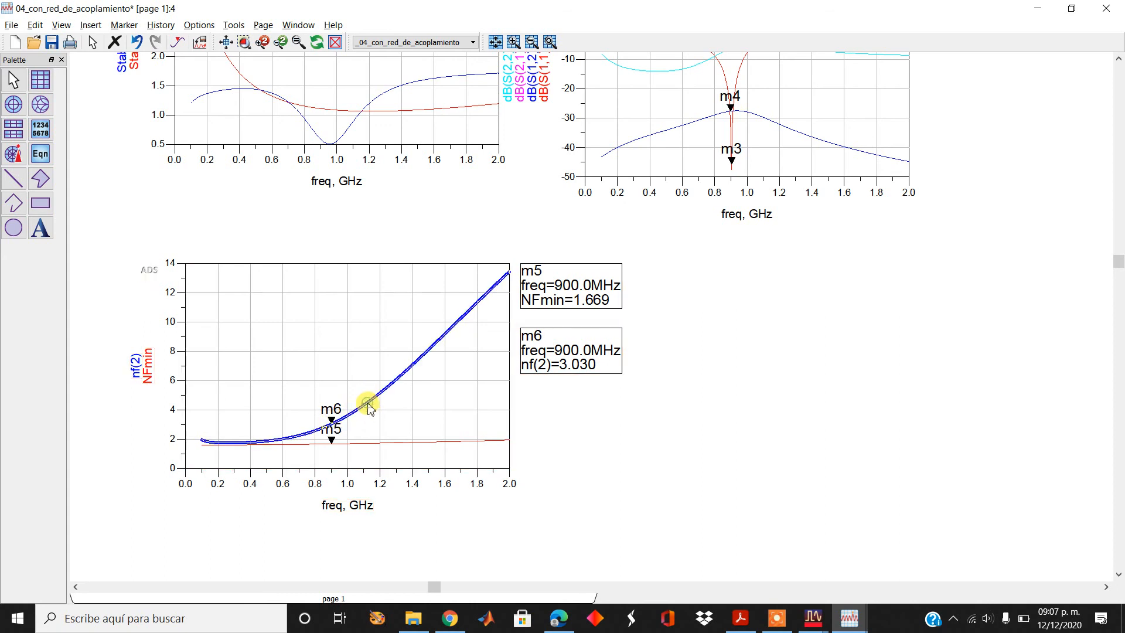
left_click(355, 444)
left_click(627, 447)
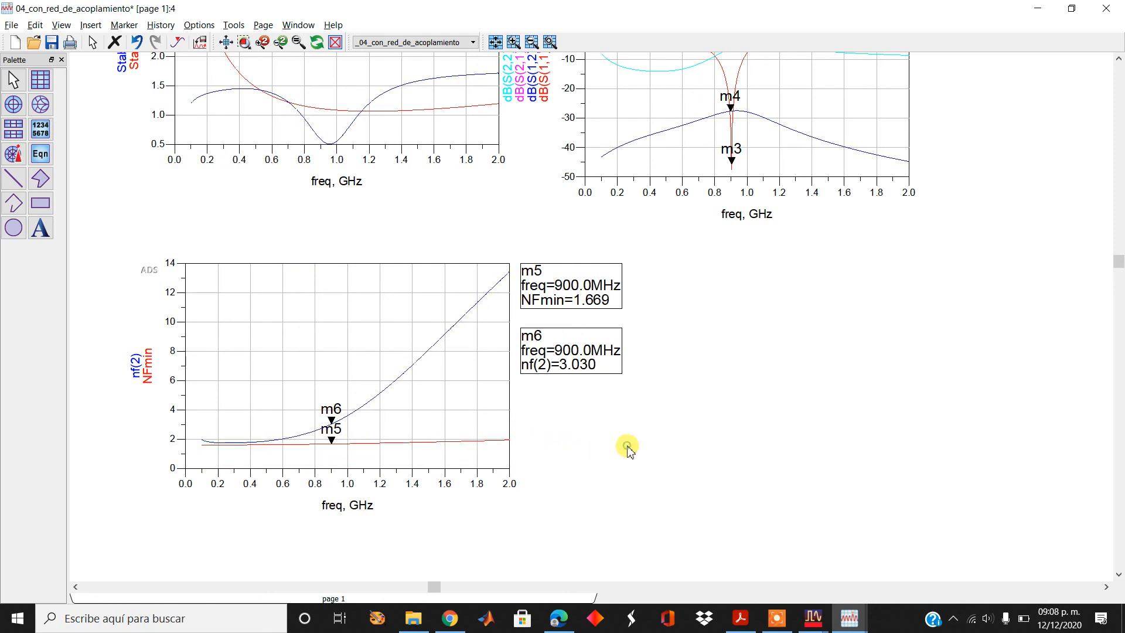
- Return to the matched amplifier's schematic, browse the Simulation-S_Param components and save the schematic
left_click(1031, 8)
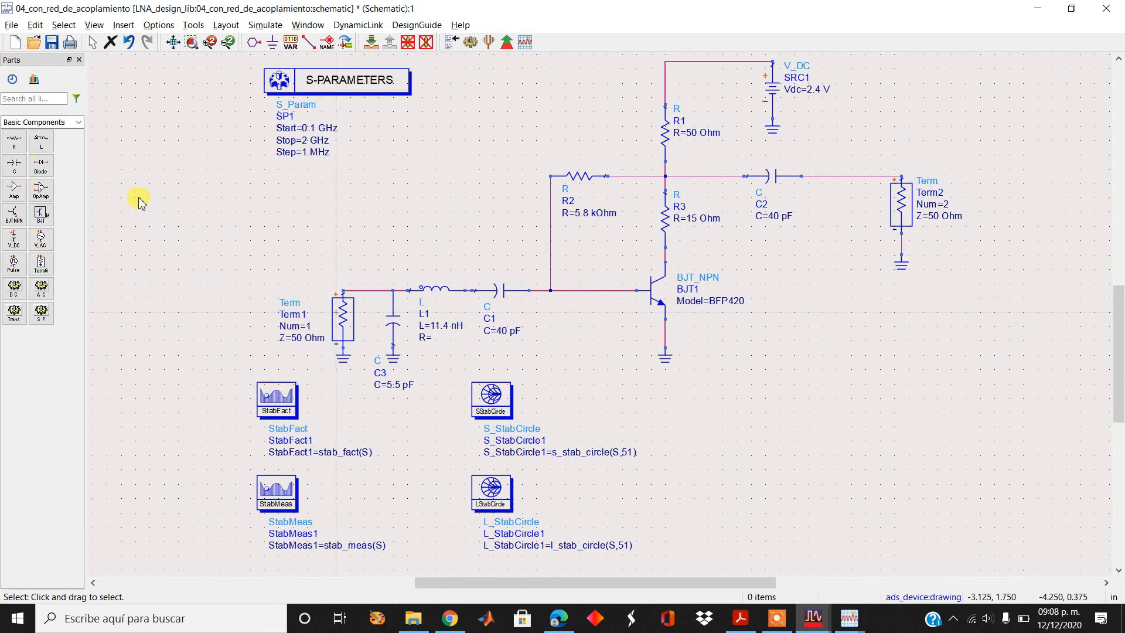
left_click(80, 122)
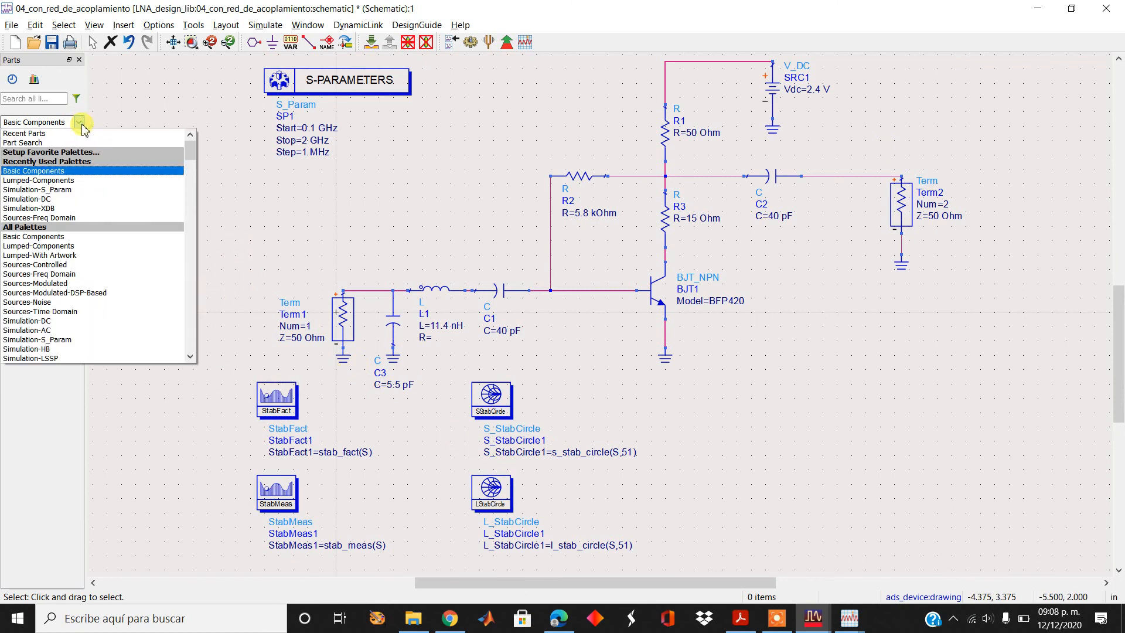
left_click(67, 190)
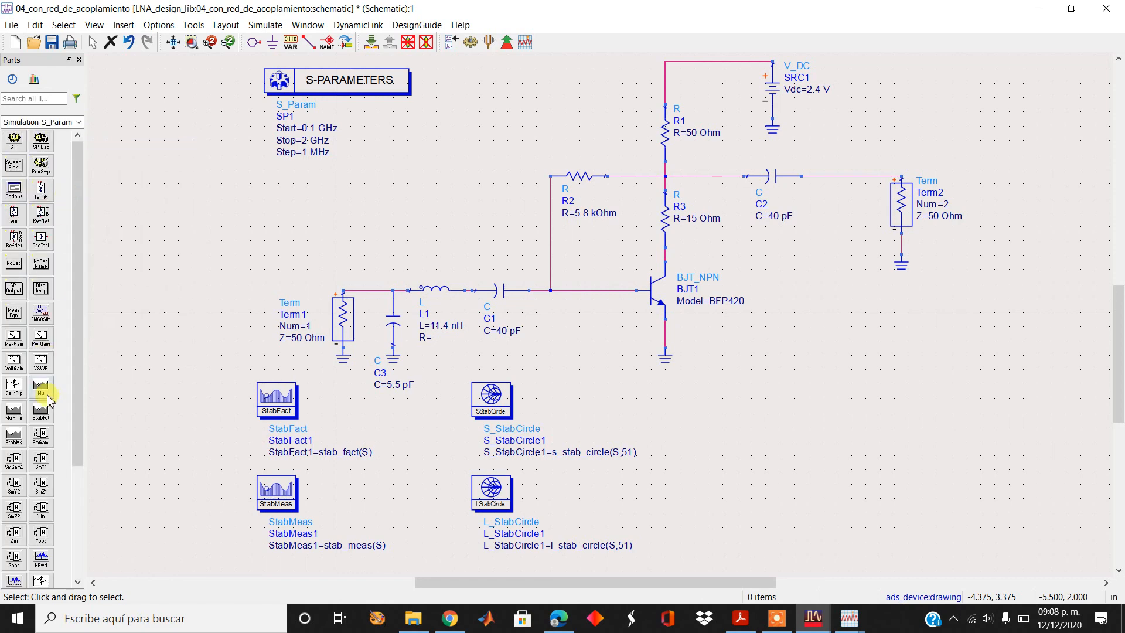
left_click(78, 520)
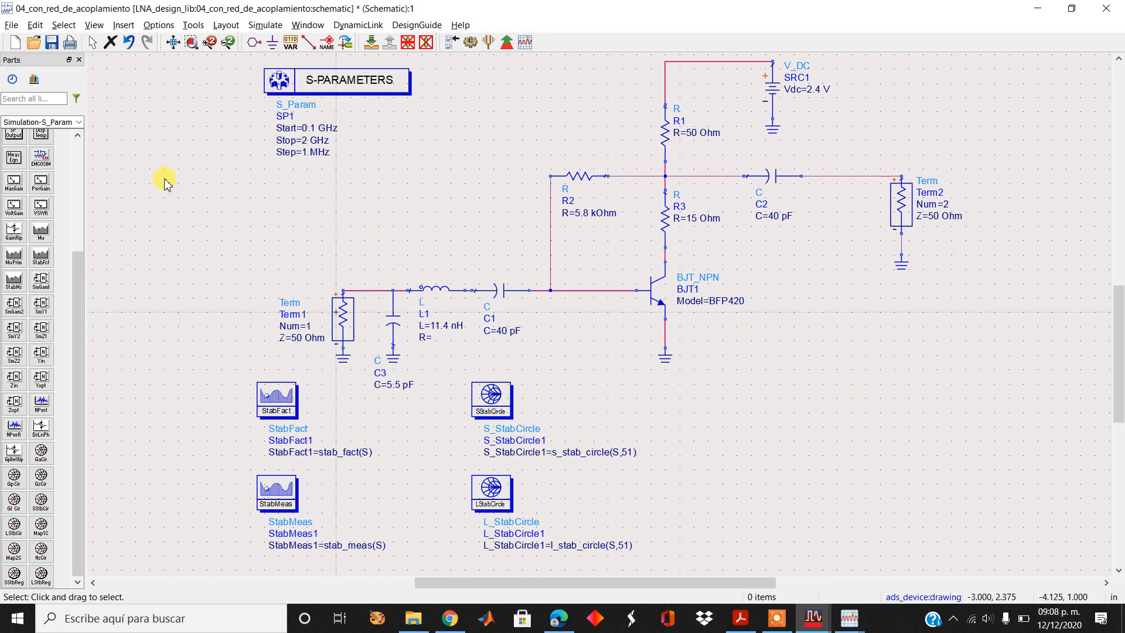
left_click(53, 44)
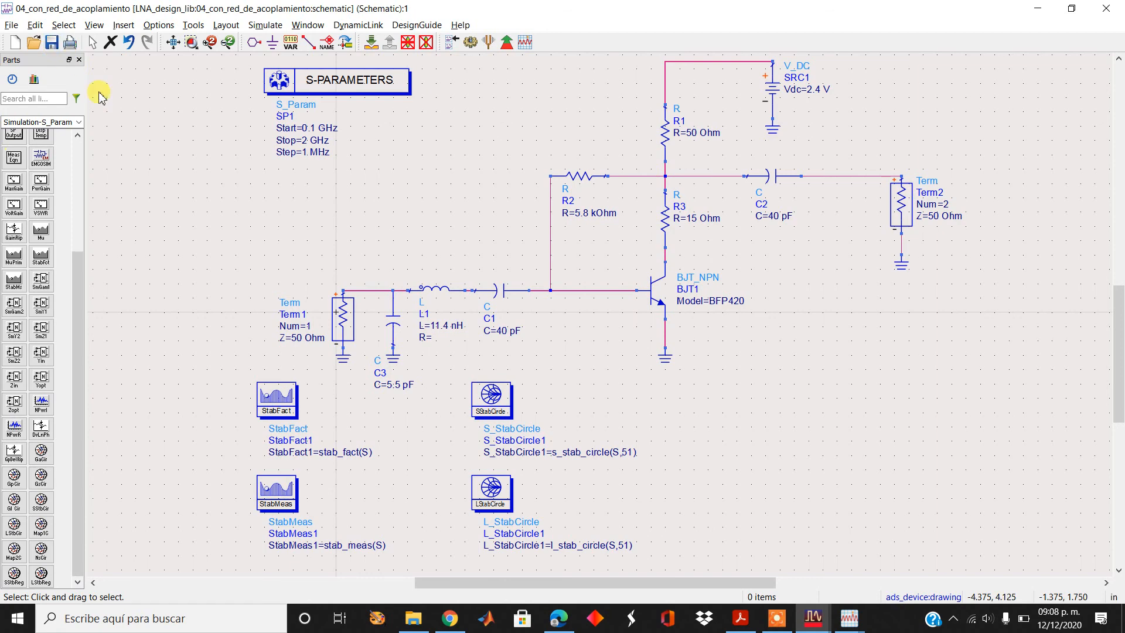